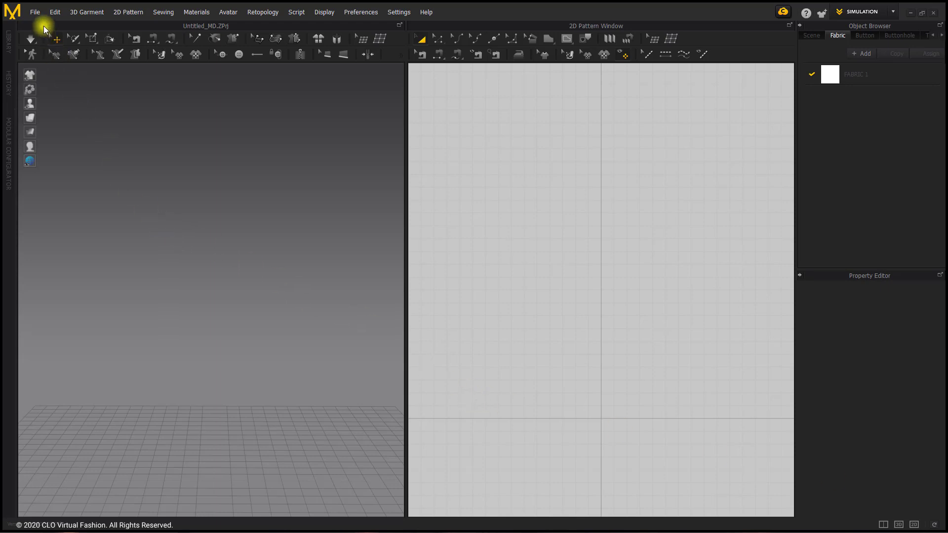
Open the garment file "Womens shirt symmertical pieced.zpac" from the Blocks folder inside Level 0 on the Desktop
left_click(36, 12)
mouse_move(93, 38)
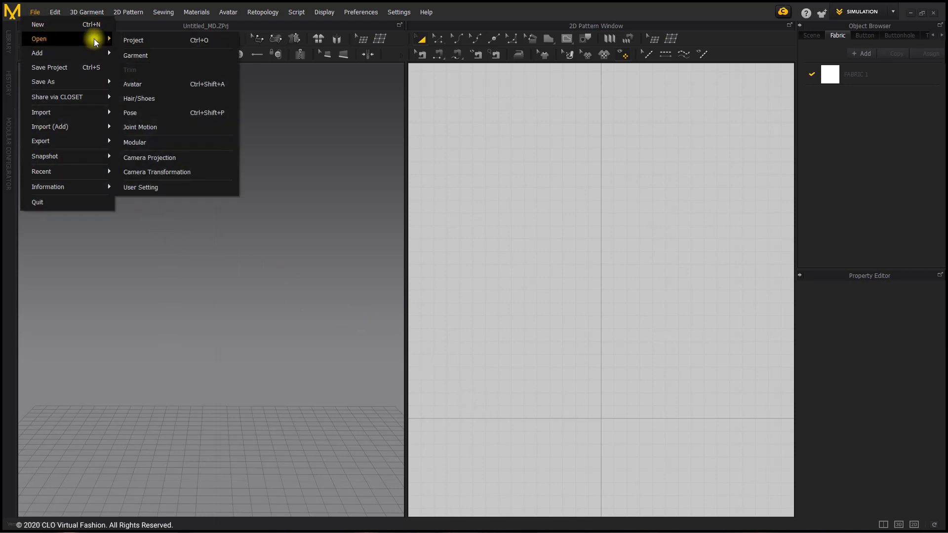
left_click(155, 56)
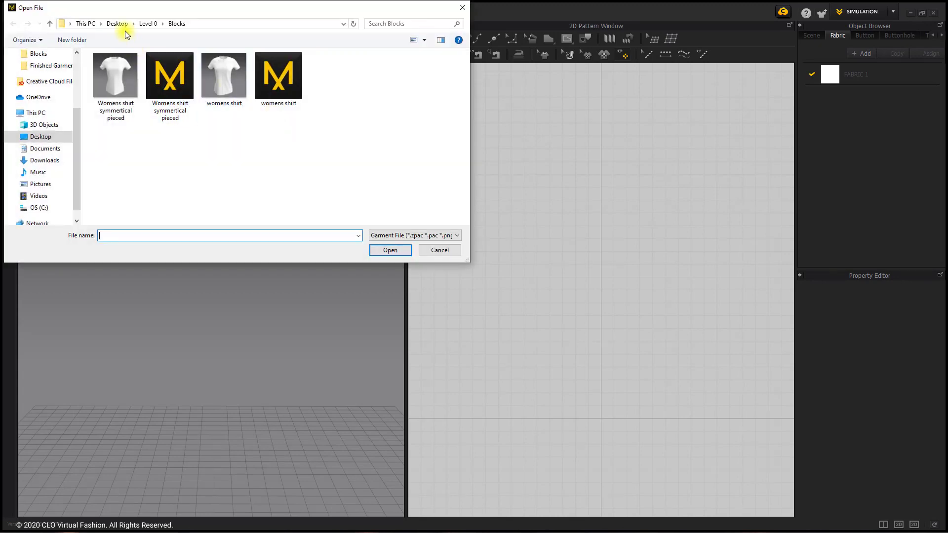
left_click(147, 25)
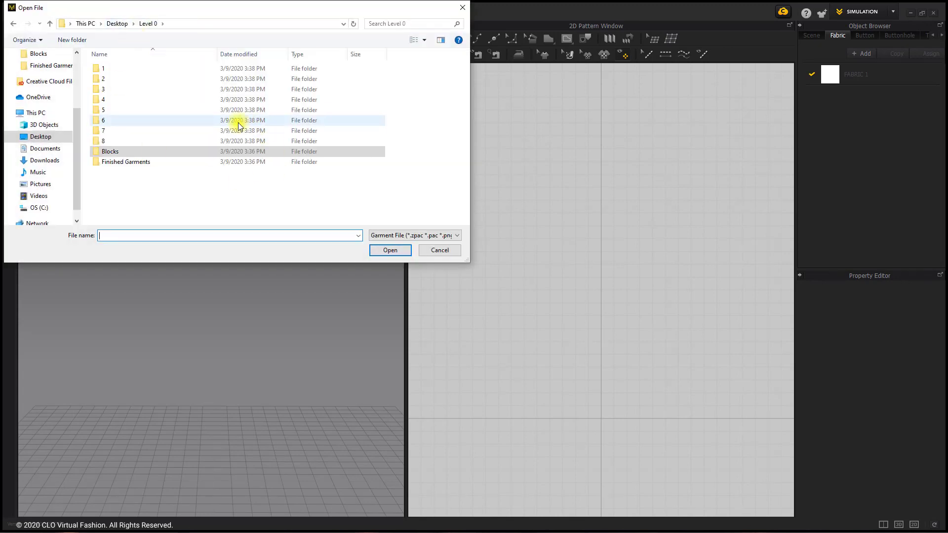
double_click(124, 152)
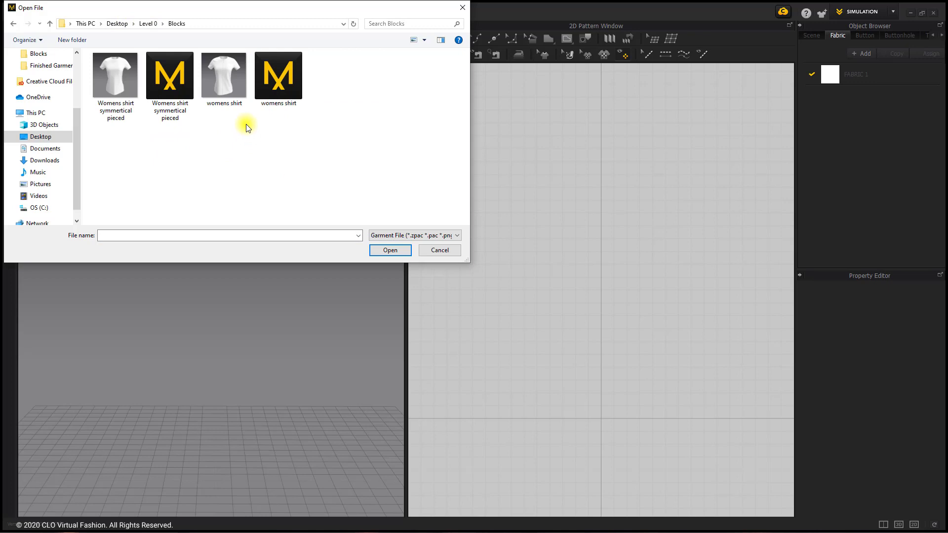
double_click(179, 93)
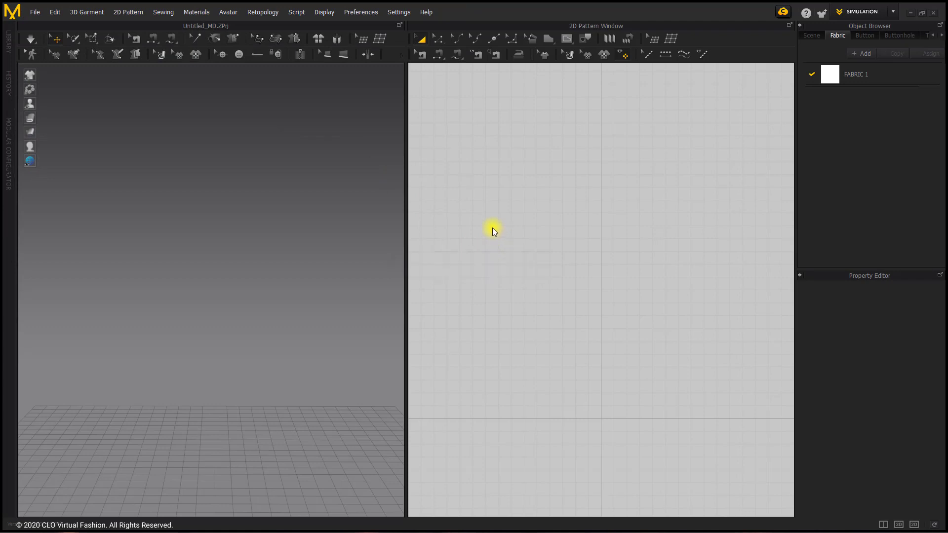
scroll(550, 220, "down", 3)
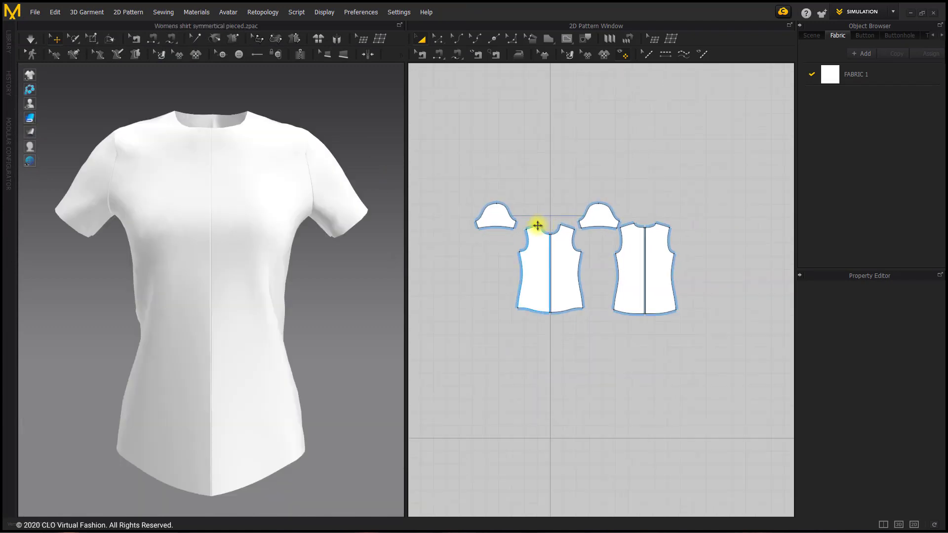
Load the Female_B avatar from the library together with its pose and size file
left_click(10, 44)
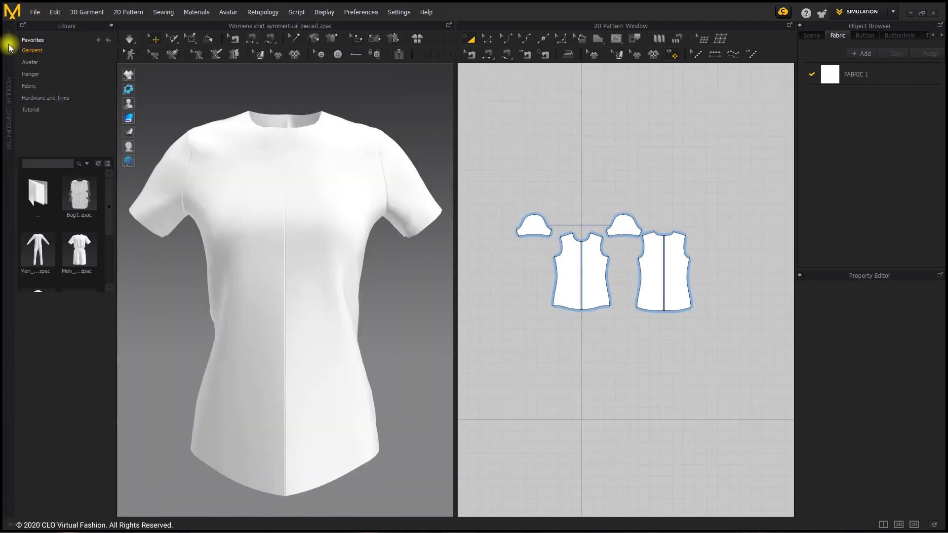
left_click(43, 60)
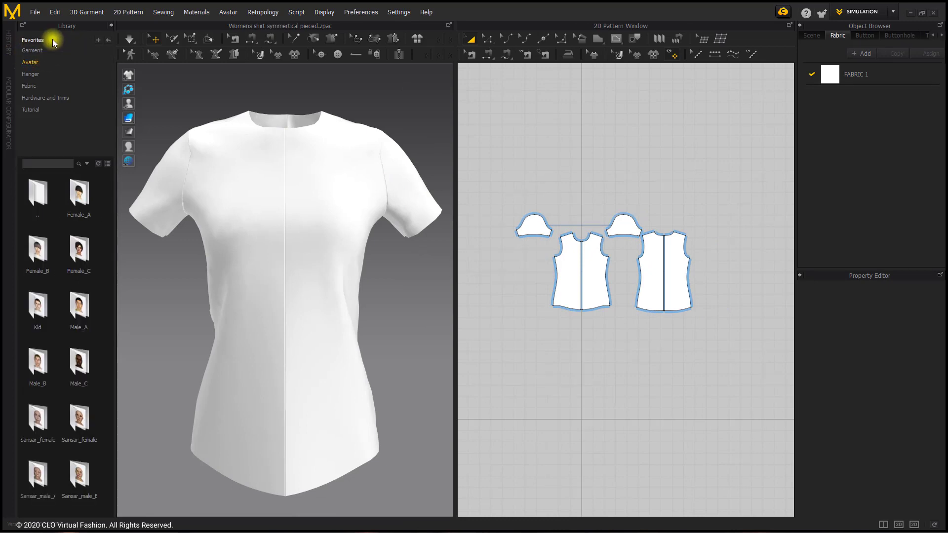
double_click(52, 258)
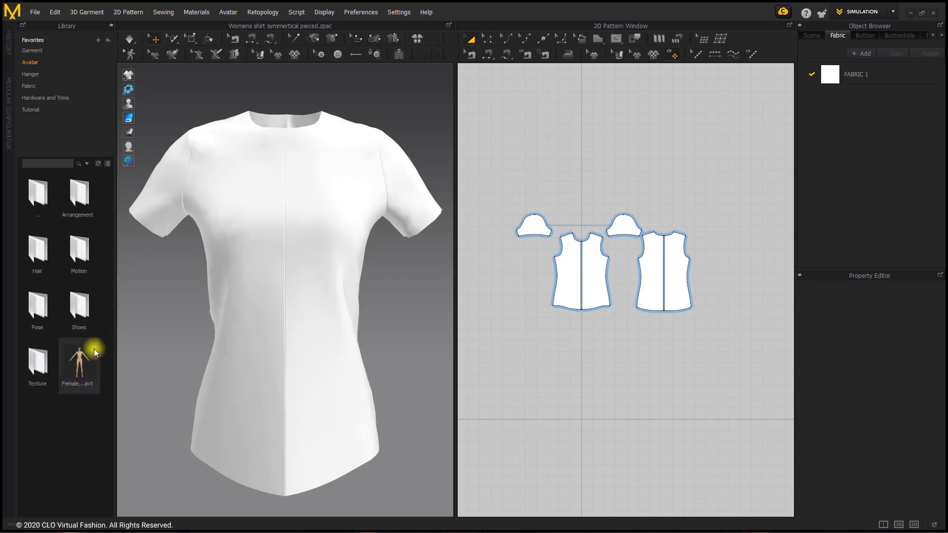
double_click(87, 366)
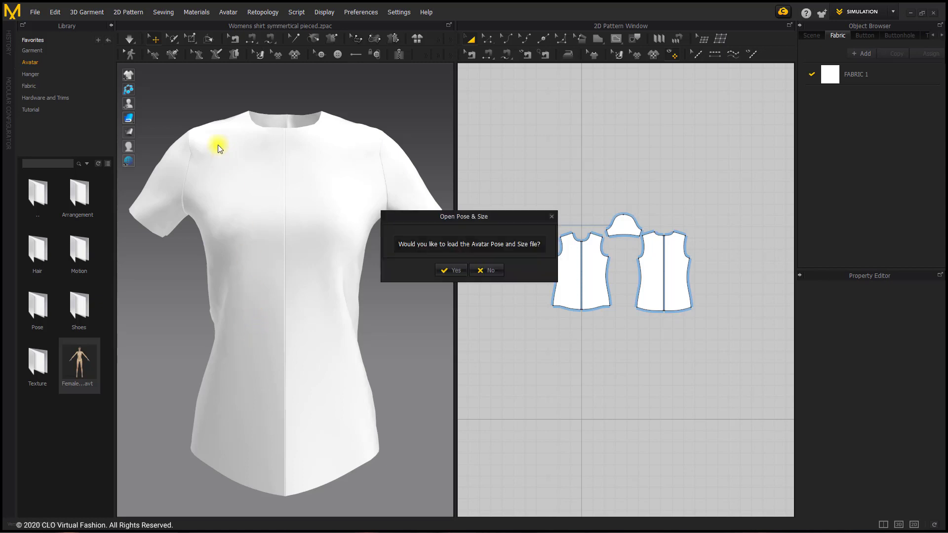
left_click(447, 271)
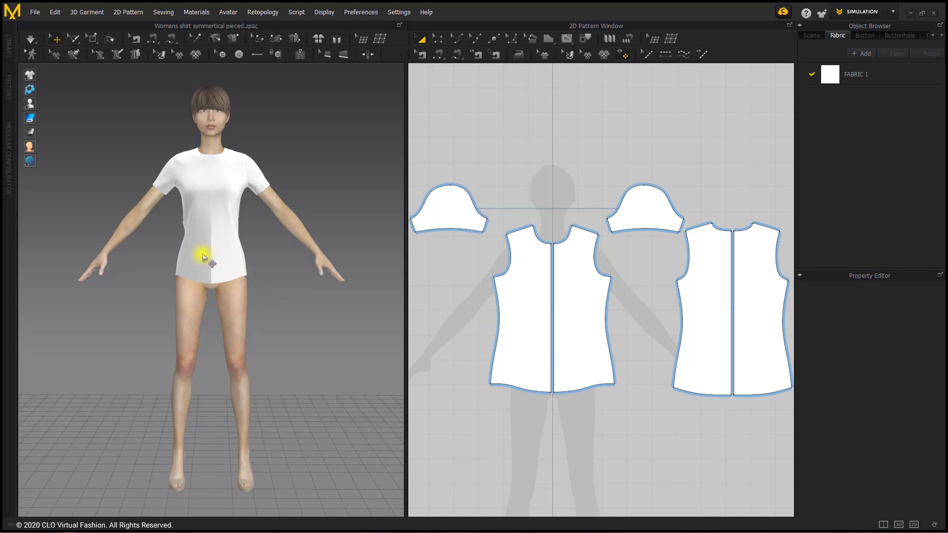
Open the Basic shirt block under Woman > Shirts in the Modular Configurator
left_click(8, 158)
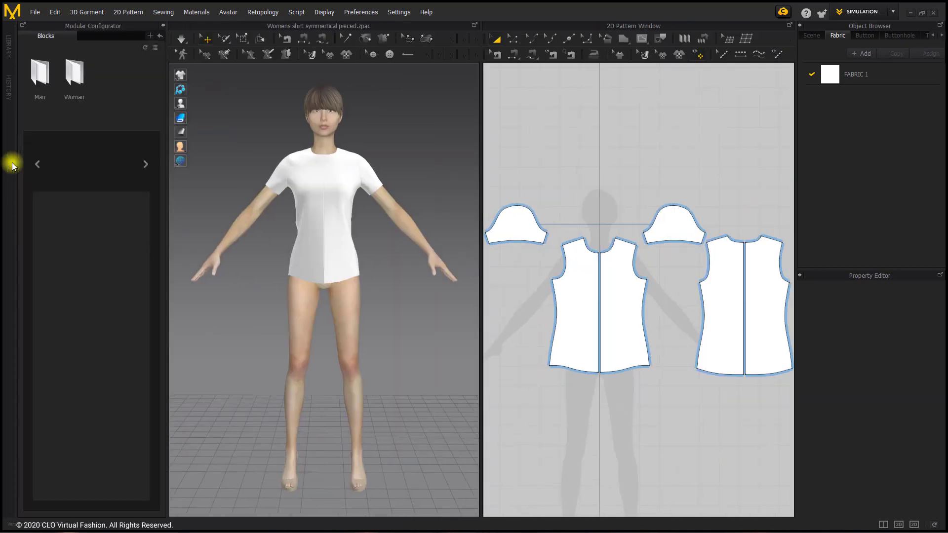
double_click(75, 79)
left_click_drag(76, 108, 114, 114)
double_click(82, 89)
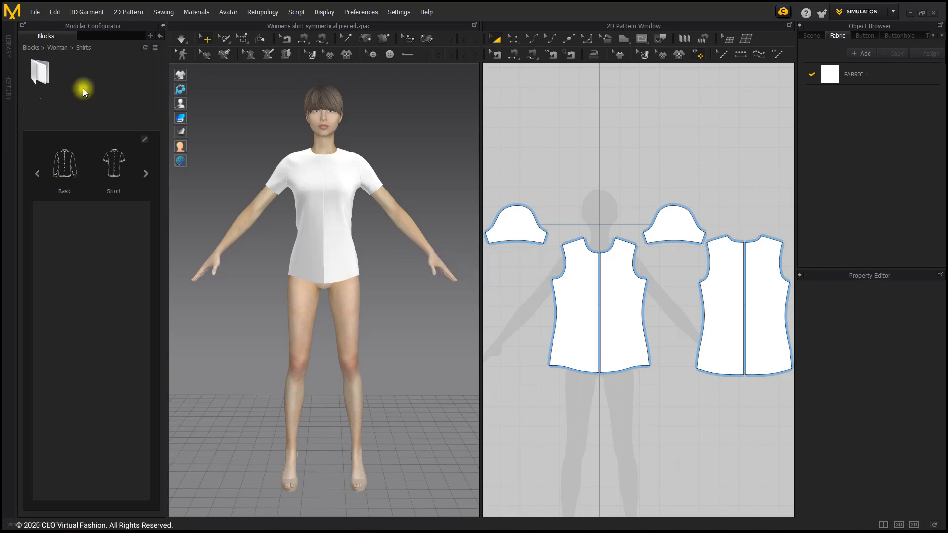
left_click(69, 170)
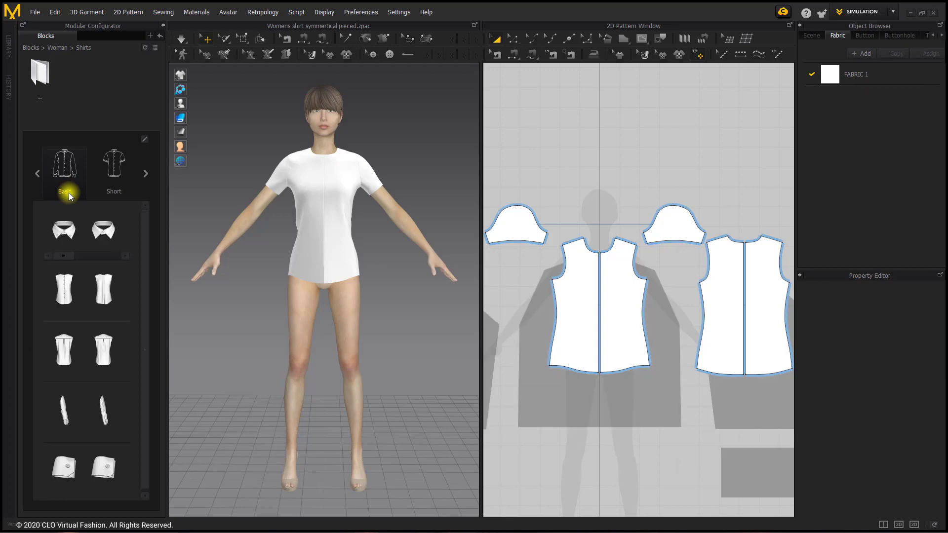
Add the second collar option of the Basic block to the shirt and close the Modular Configurator
mouse_move(64, 229)
mouse_move(60, 257)
left_mouse_down()
mouse_move(85, 265)
mouse_move(113, 258)
mouse_move(58, 257)
left_mouse_up()
left_click(97, 238)
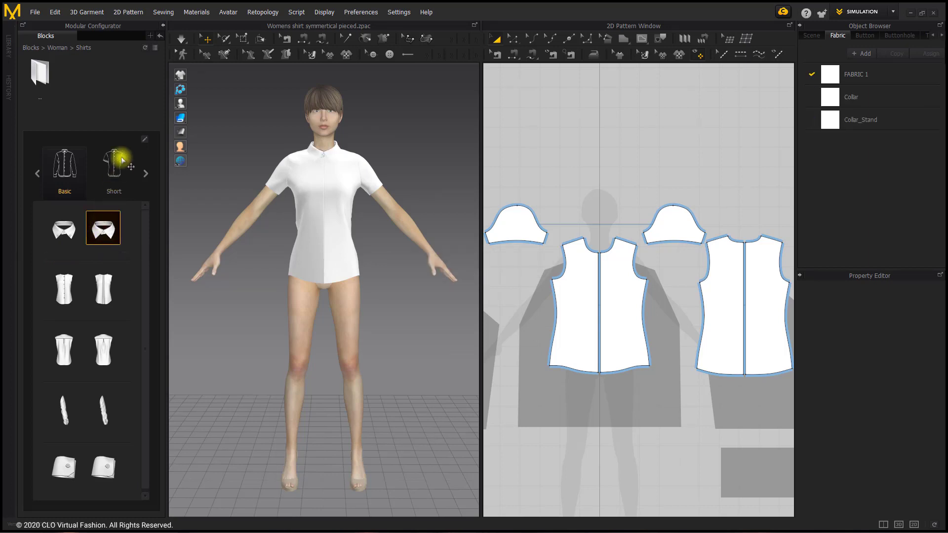
left_click(161, 24)
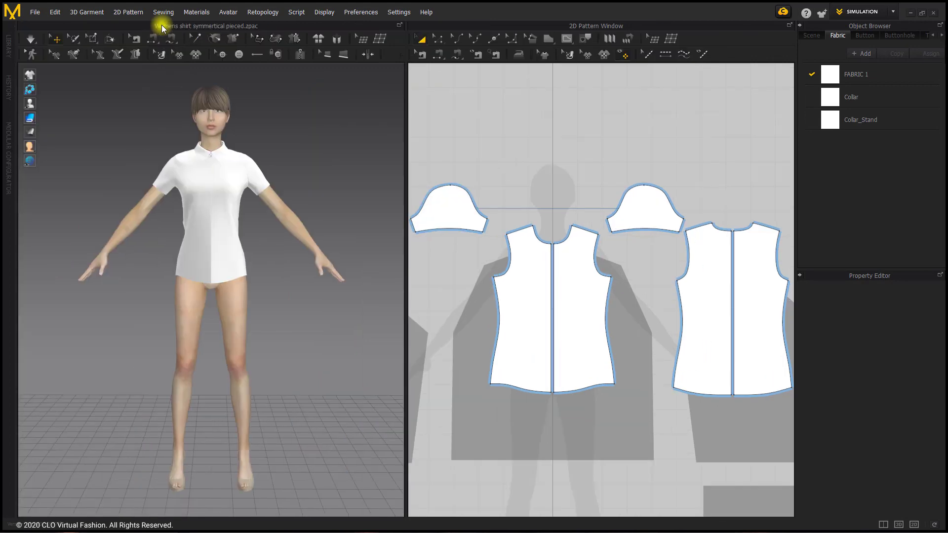
Move the collar and collar stand patterns to just above the front bodice pieces in the 2D pattern layout
scroll(602, 215, "down", 5)
middle_click_drag(602, 214, 575, 216)
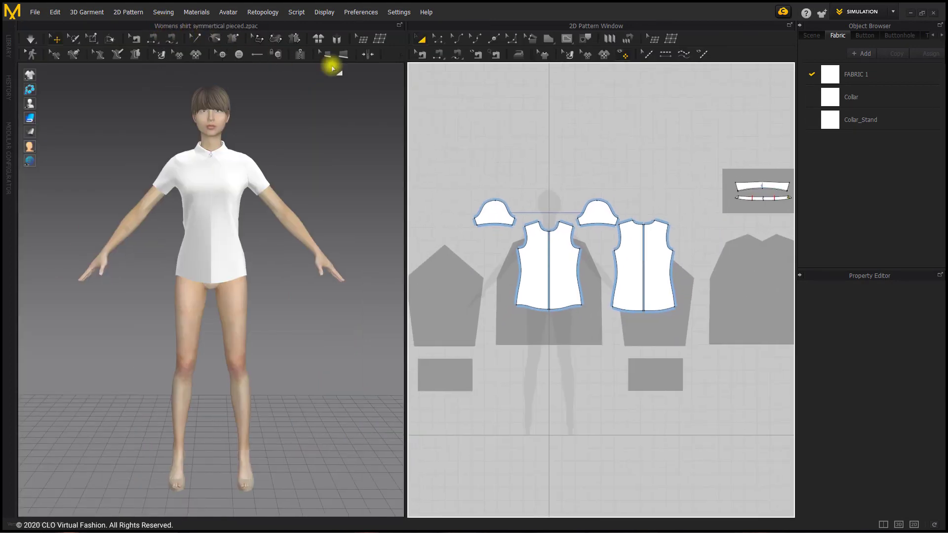
middle_click_drag(714, 152, 686, 152)
left_click_drag(692, 151, 797, 220)
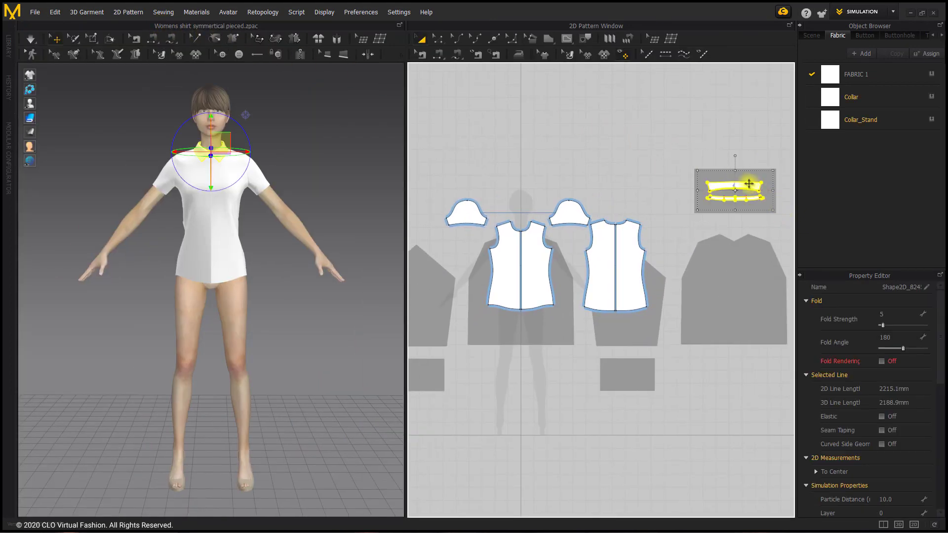
left_click_drag(746, 183, 534, 193)
scroll(600, 198, "up", 2)
left_click(606, 197)
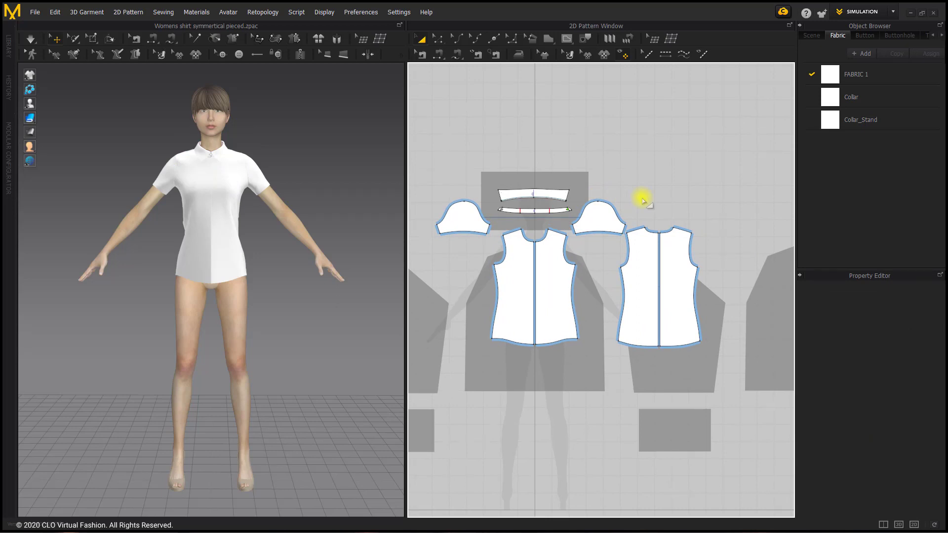
Remove the modular relationship and delete the modular frame from the 2D pattern layout
right_click(632, 174)
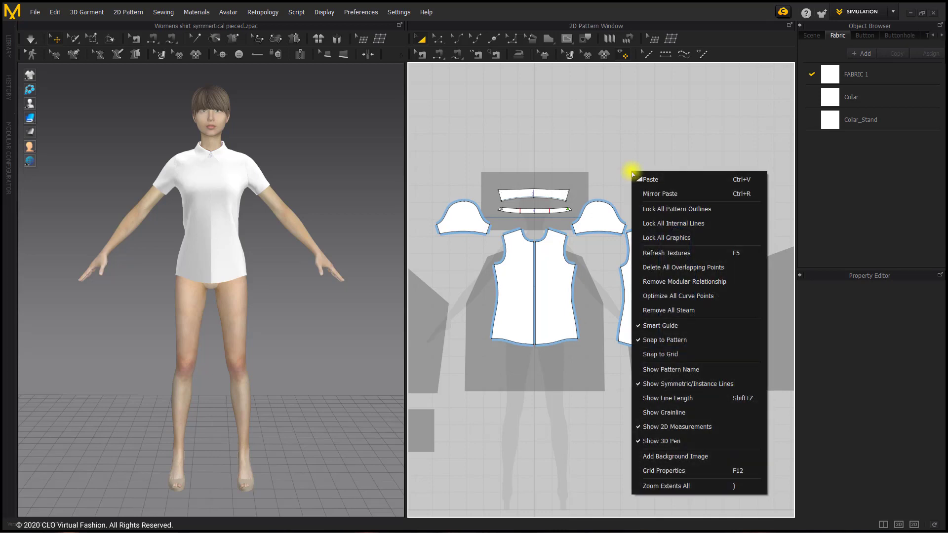
left_click(728, 283)
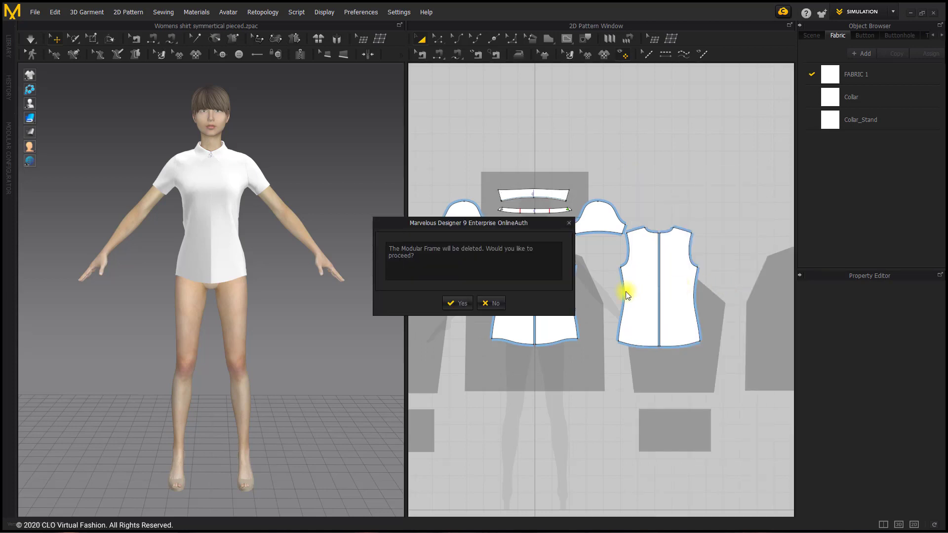
left_click(454, 305)
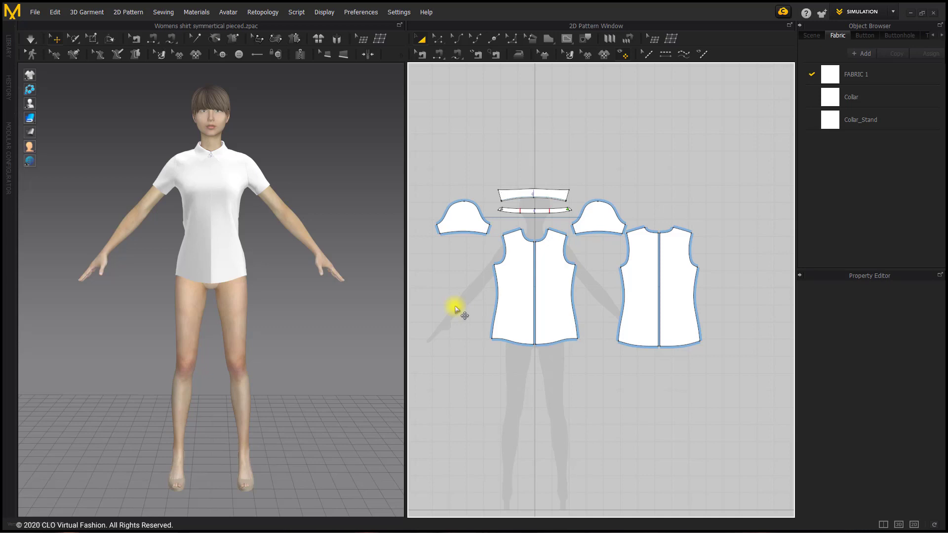
Simulate the shirt so the new collar drapes on the avatar
key("2")
scroll(158, 216, "up", 4)
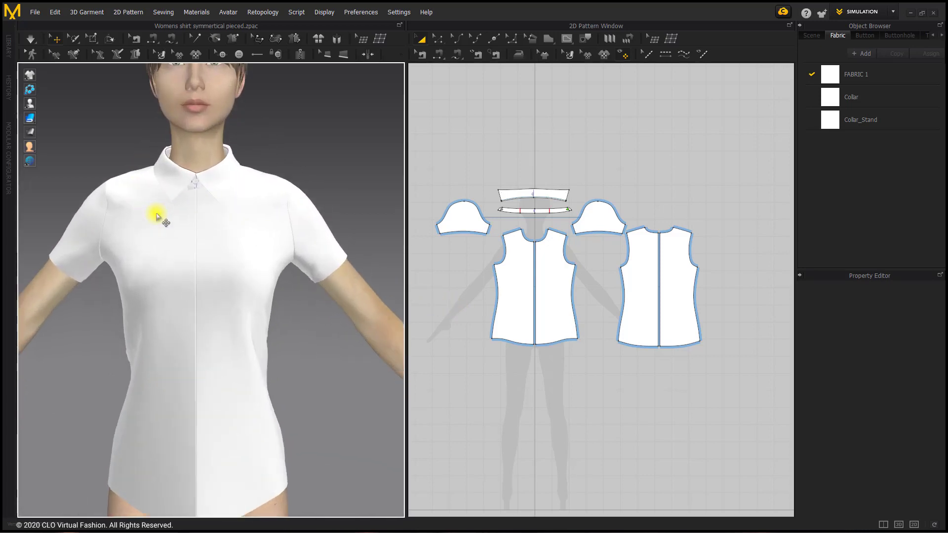
right_click_drag(158, 215, 262, 233)
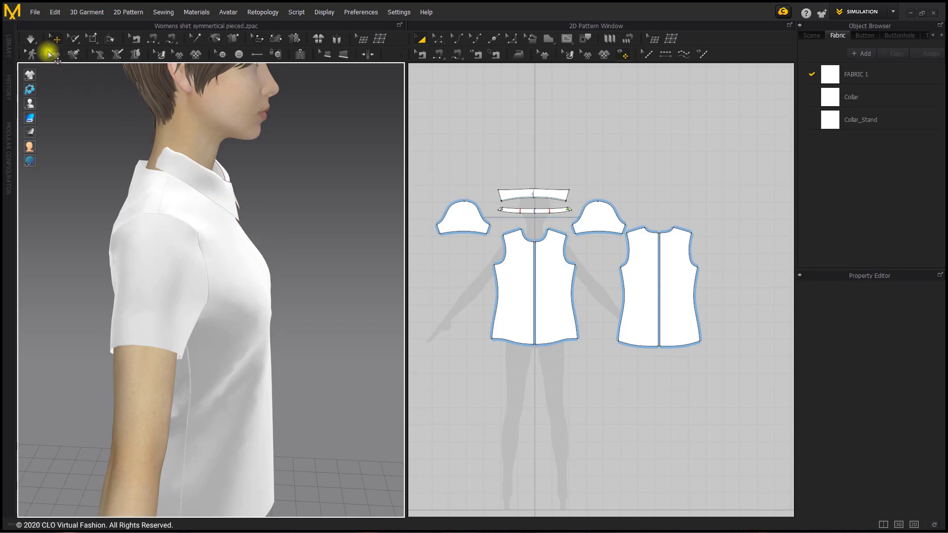
left_click(30, 39)
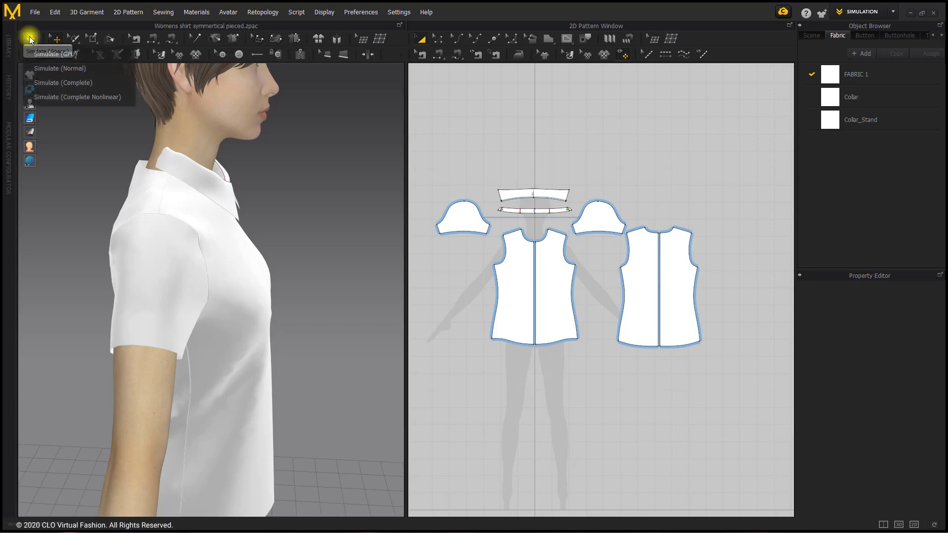
left_click(31, 39)
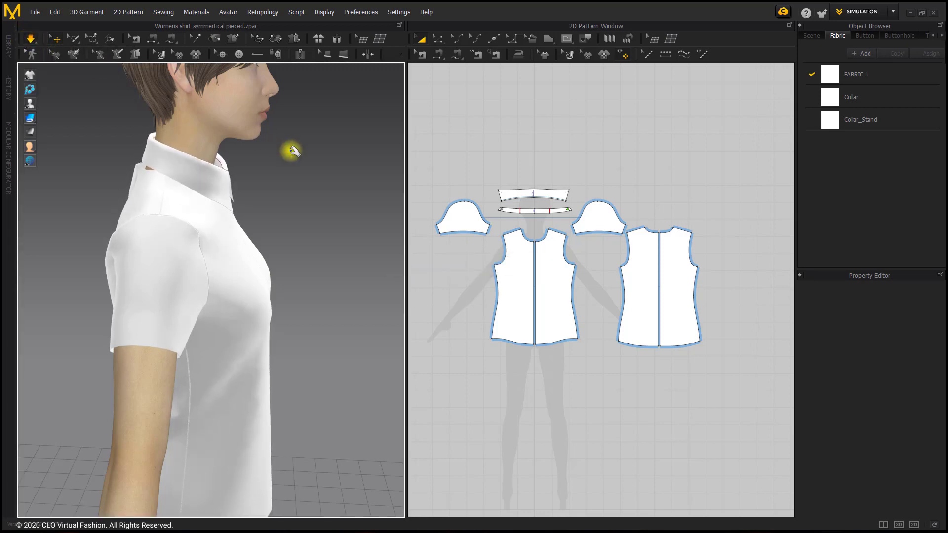
Activate Free Sewing to show the seam lines on the collar and shirt, and stop the simulation
right_click_drag(293, 151, 229, 148)
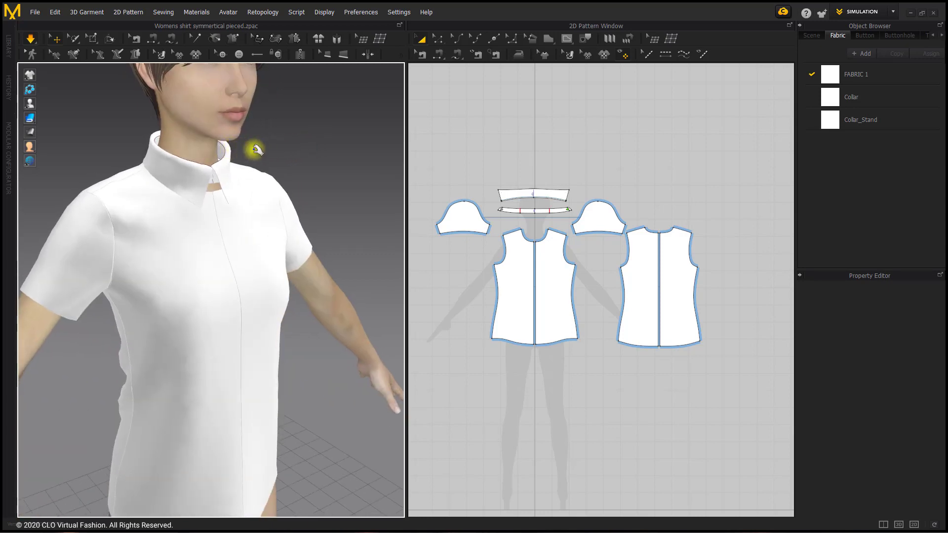
scroll(542, 173, "up", 2)
scroll(542, 173, "up", 3)
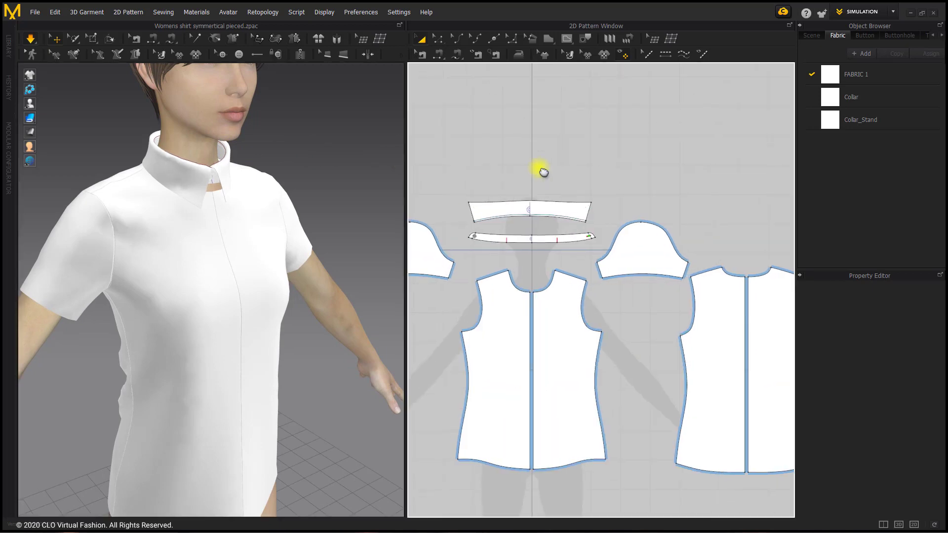
middle_click_drag(539, 169, 523, 153)
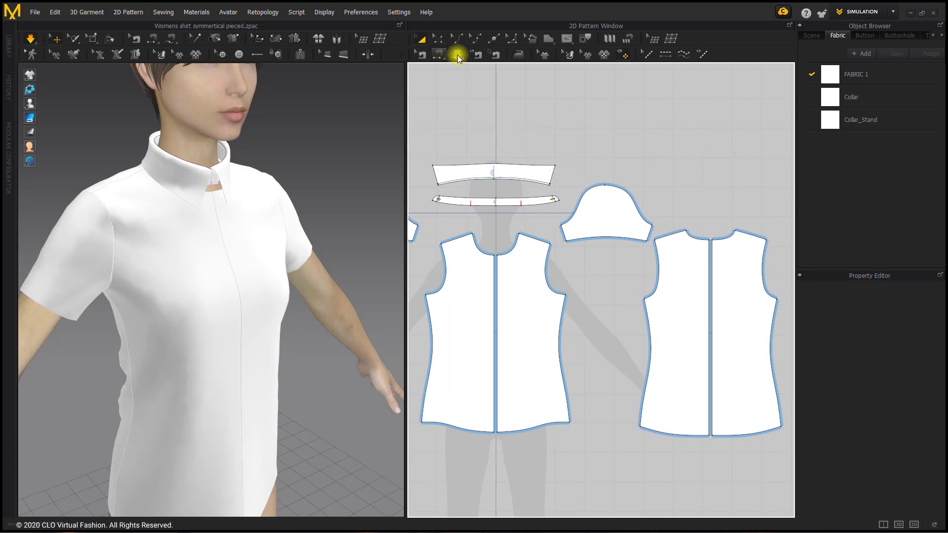
left_click(457, 55)
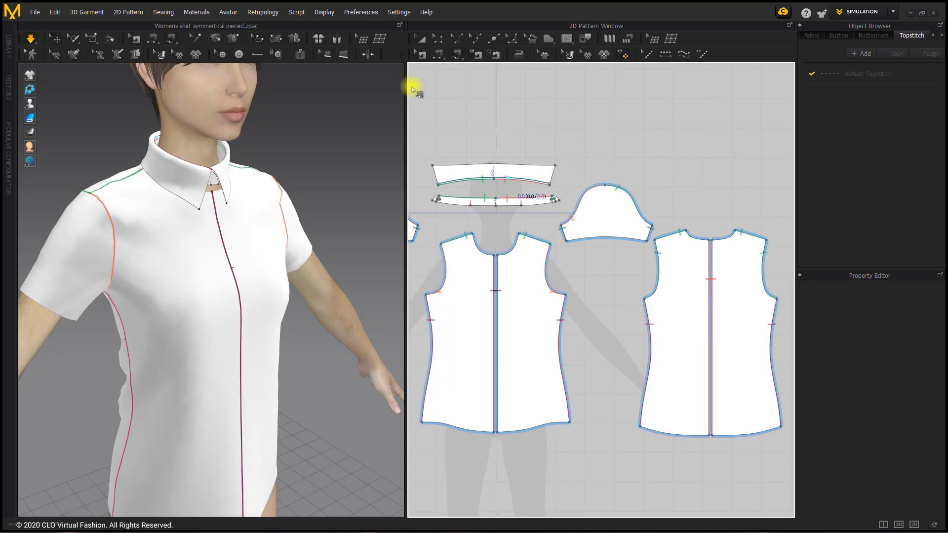
scroll(252, 200, "up", 5)
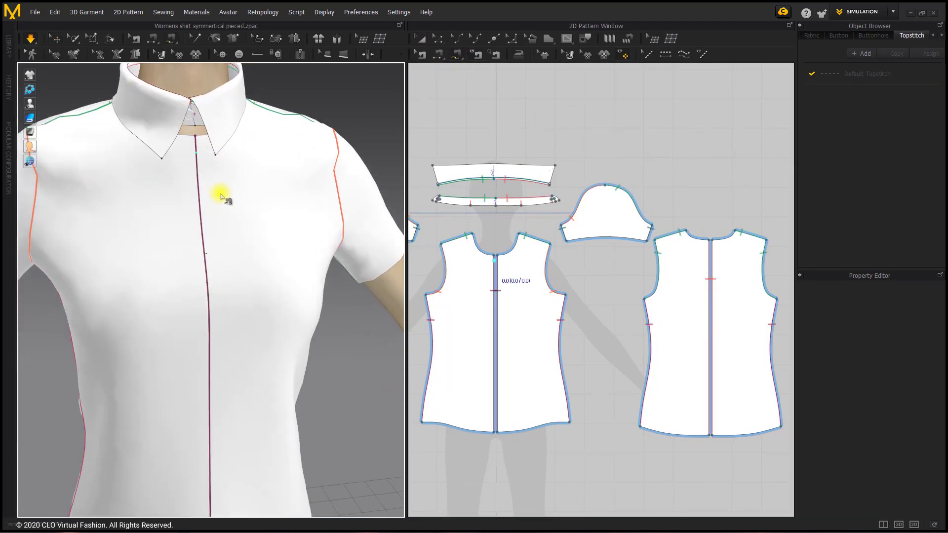
middle_click_drag(214, 189, 208, 225)
left_click(30, 38)
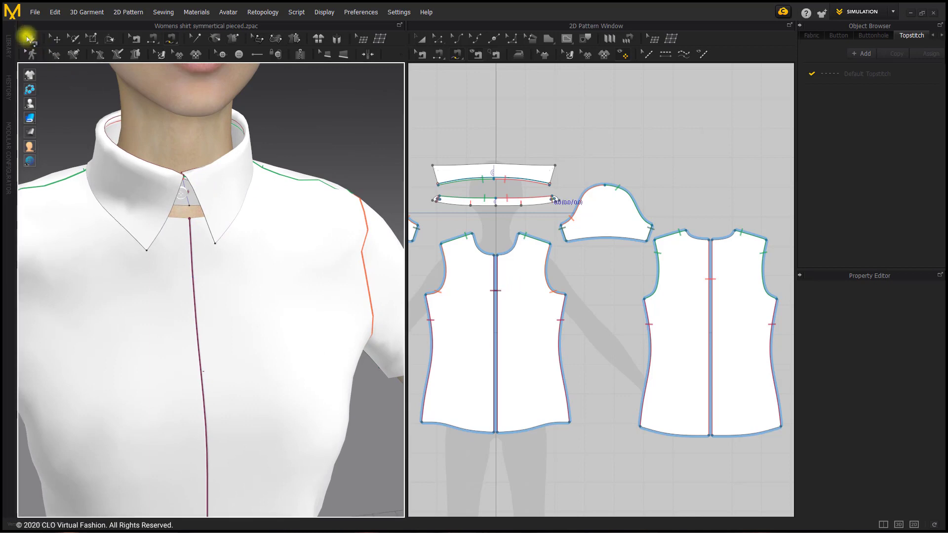
Examine the gap between the collar stand and the shirt neckline on the avatar, and the collar stand's front end in the pattern layout
scroll(52, 66, "up", 3)
scroll(172, 179, "up", 1)
middle_click_drag(172, 179, 189, 215)
scroll(201, 226, "down", 2)
right_click_drag(201, 227, 207, 222)
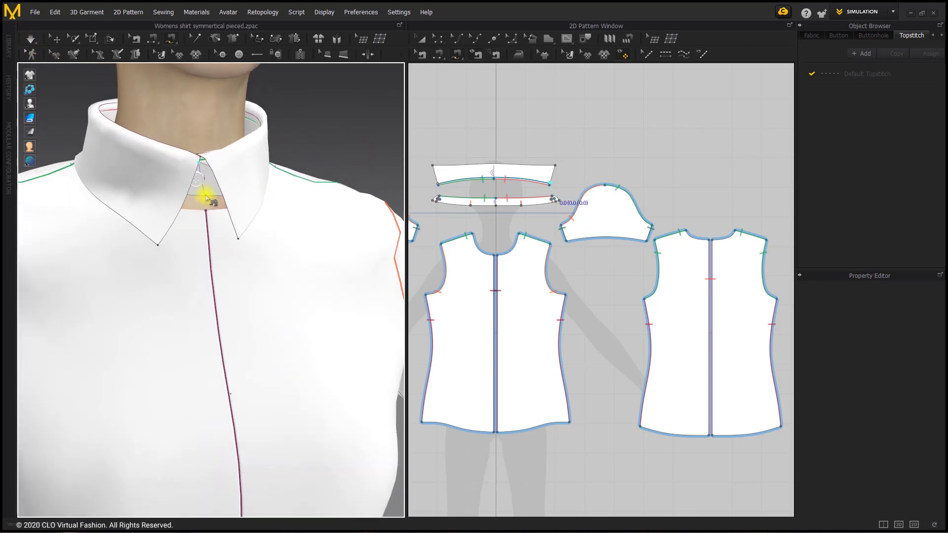
scroll(206, 197, "up", 2)
scroll(513, 190, "up", 4)
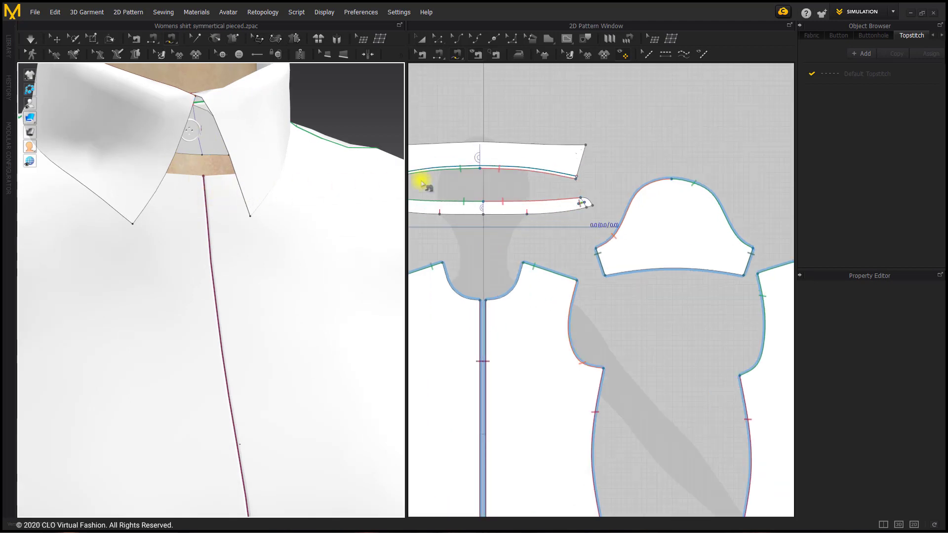
left_click(638, 167)
left_click(438, 38)
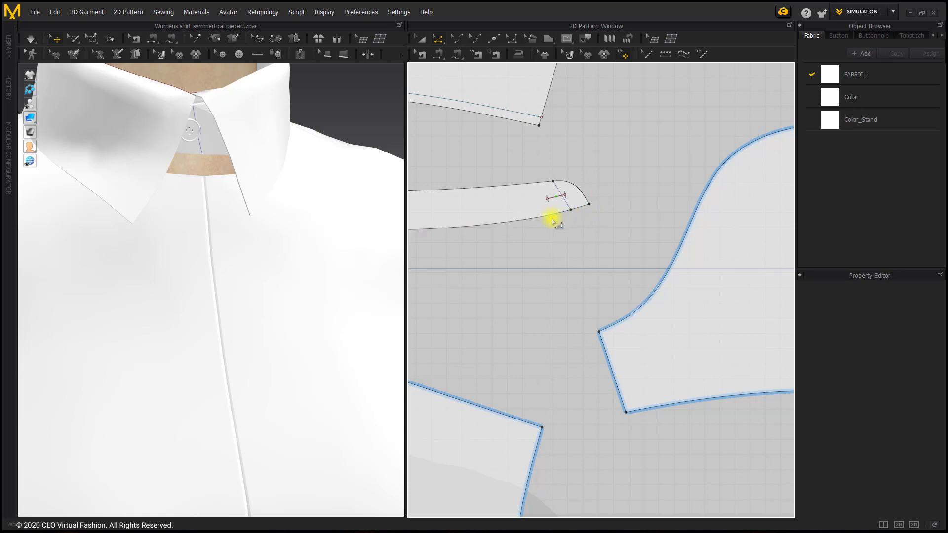
scroll(552, 220, "down", 5)
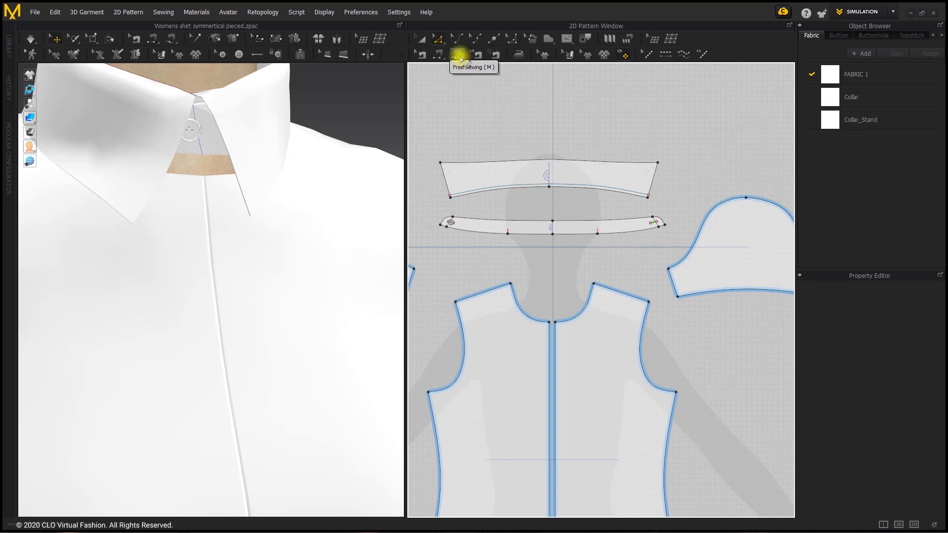
With Free Sewing, define the first seam side along the collar stand's lower edge, between the inner points of its two front extensions
left_click(458, 56)
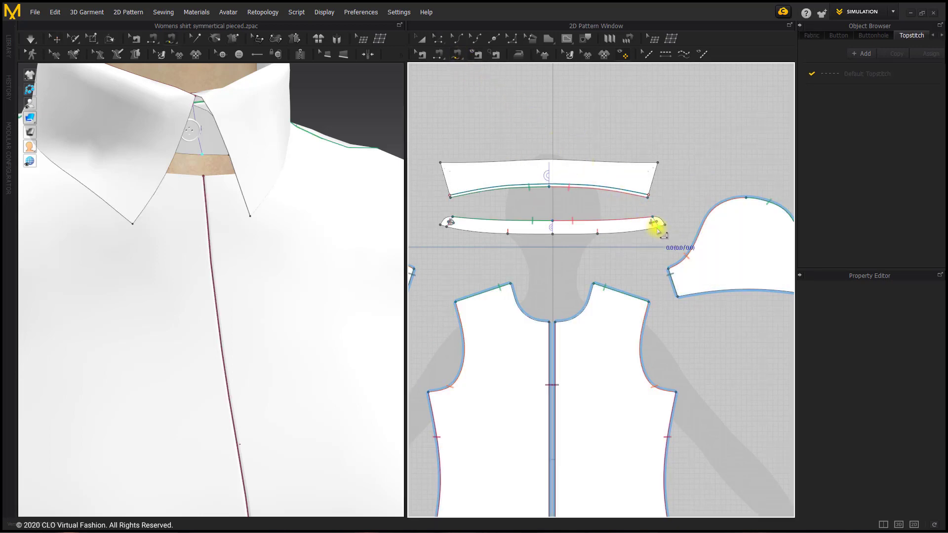
left_click(657, 230)
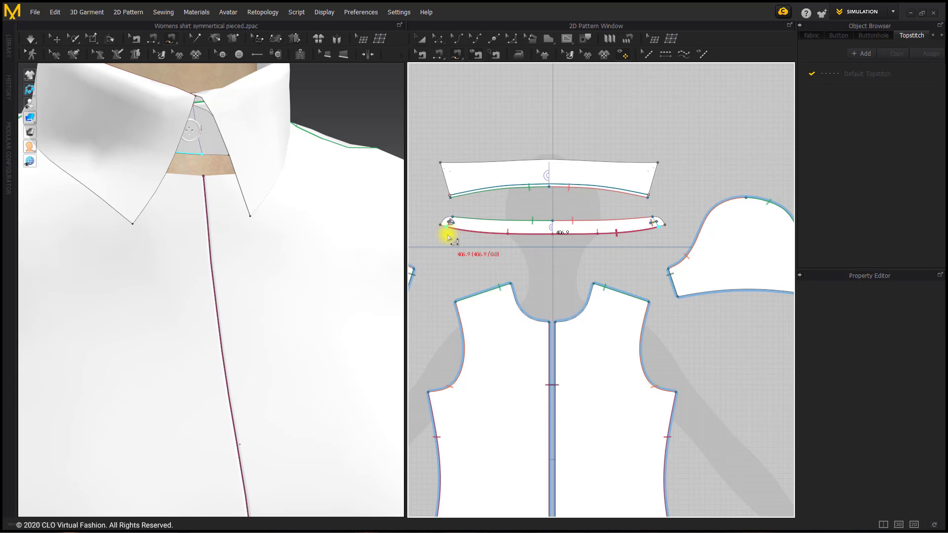
left_click(448, 237)
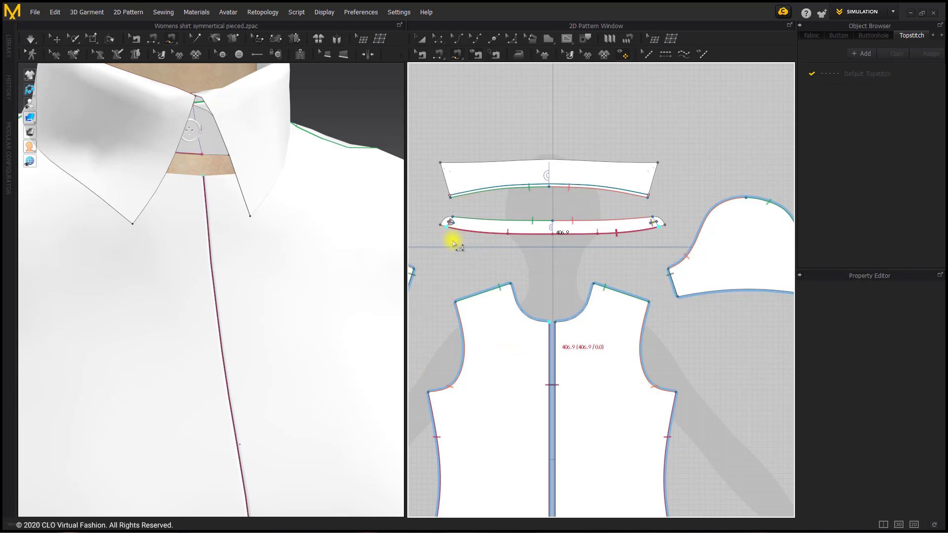
Sew the collar stand edge to the front neckline, both back neckline halves and the other front neckline, ending at centre front
scroll(500, 298, "down", 2)
scroll(583, 332, "down", 2)
middle_click_drag(583, 333, 512, 311)
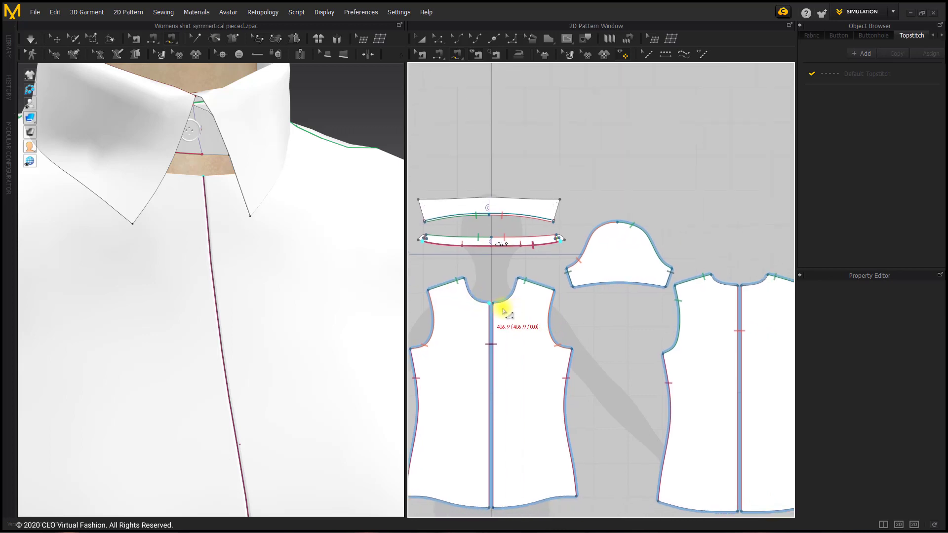
left_click(488, 308)
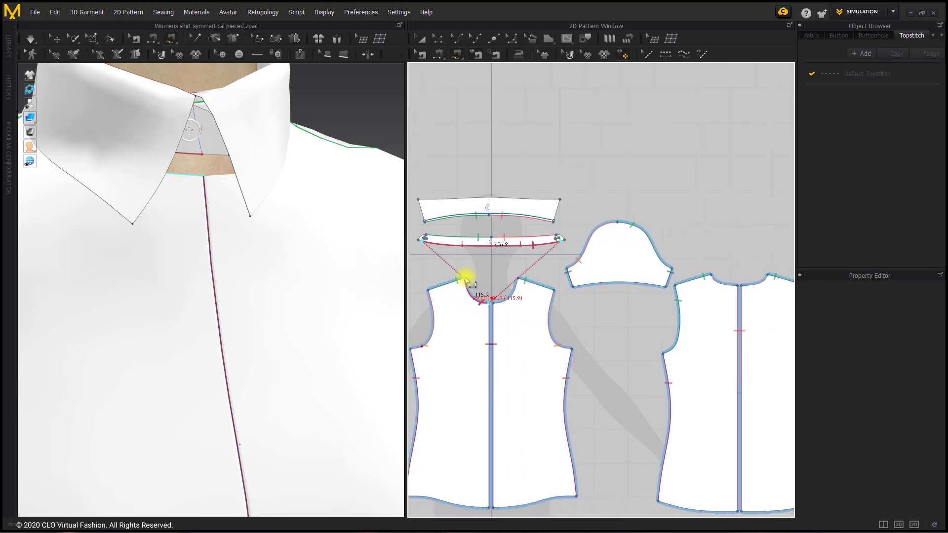
left_click(465, 280)
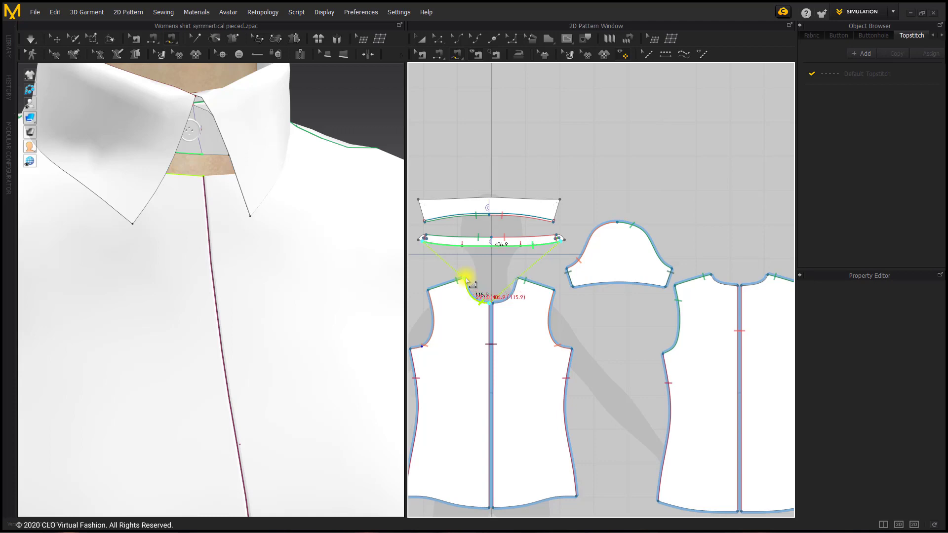
left_click(765, 276)
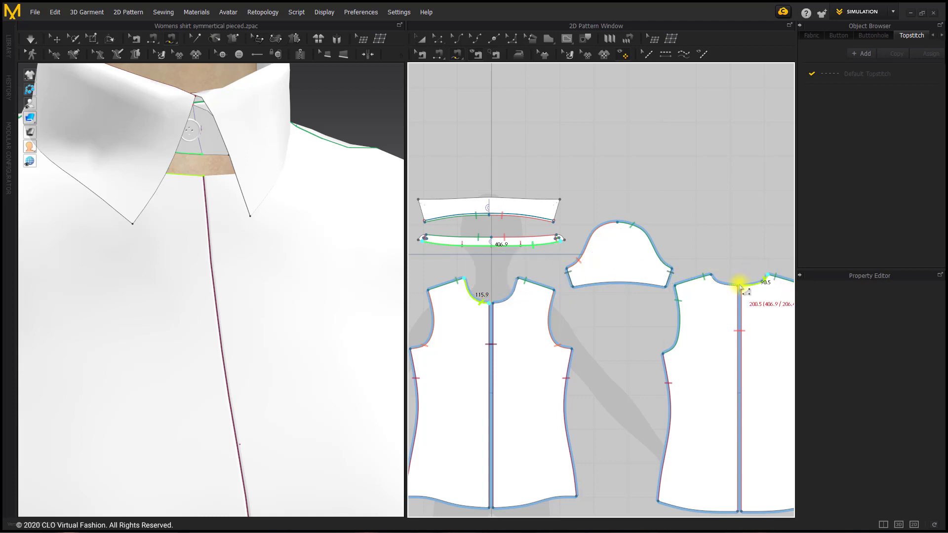
left_click(711, 276)
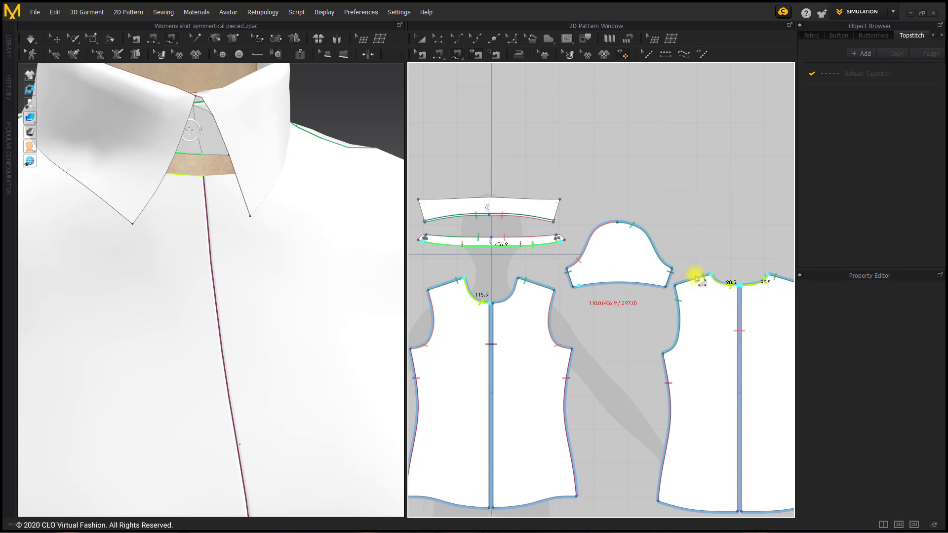
left_click(517, 280)
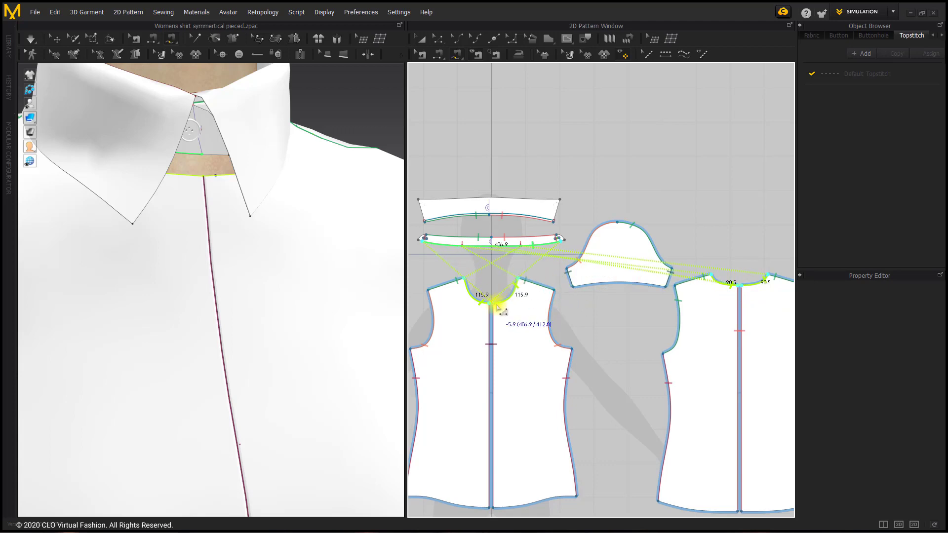
left_click(496, 306)
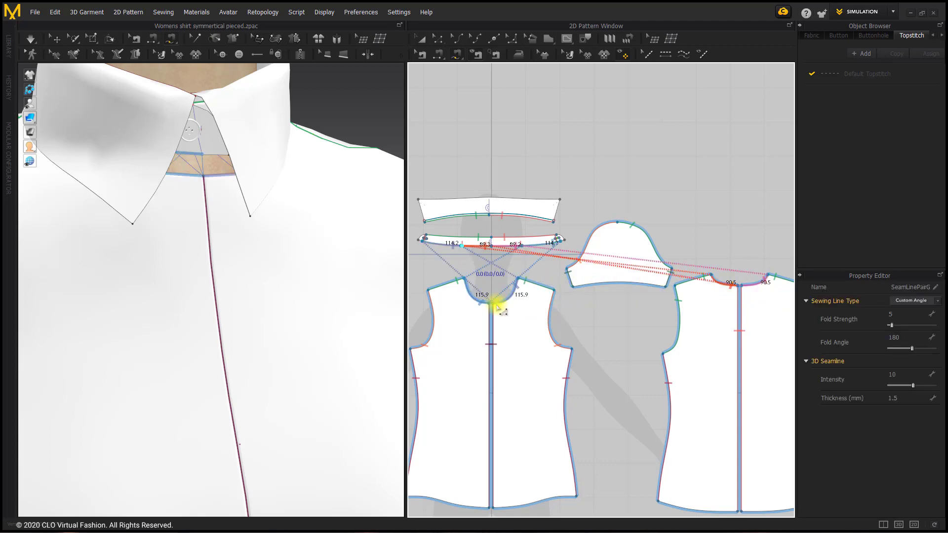
Simulate the shirt so the collar stand is pulled onto the neckline
scroll(496, 306, "up", 3)
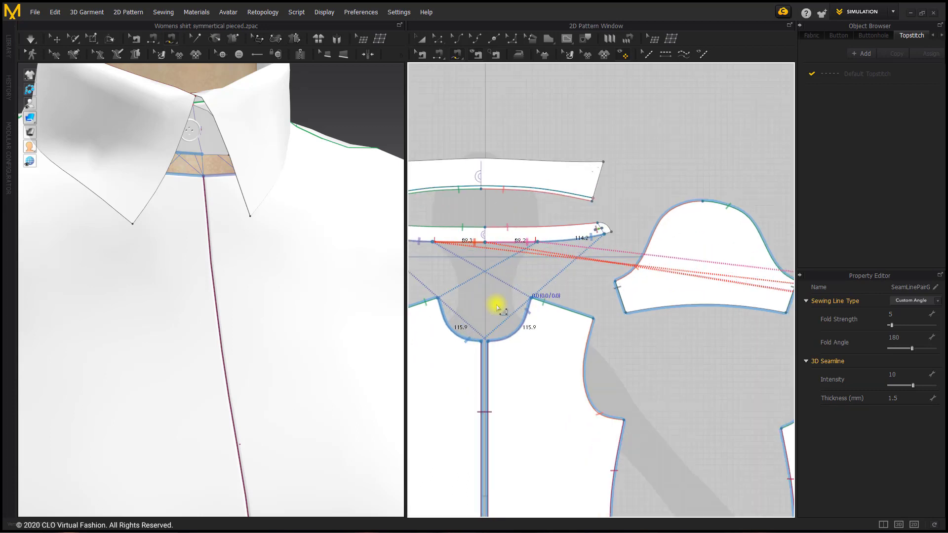
middle_click_drag(496, 307, 534, 298)
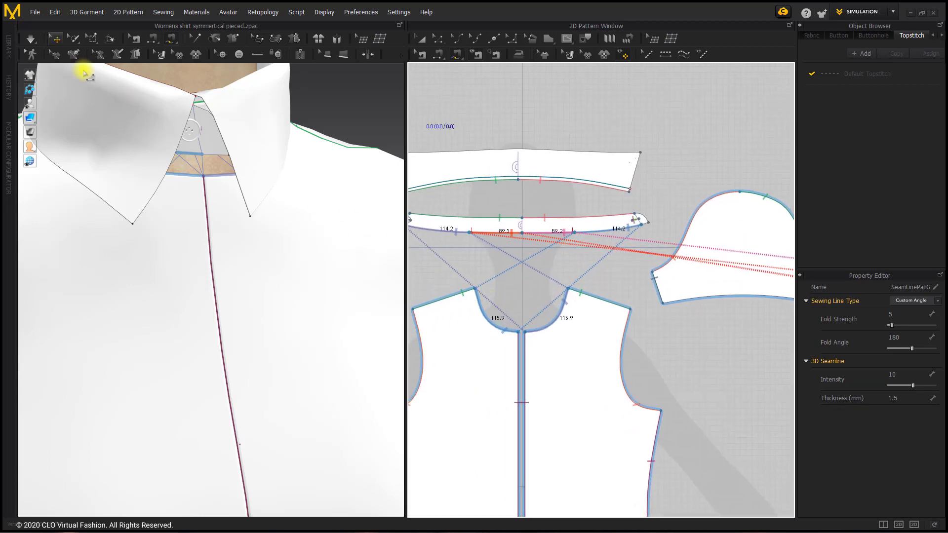
left_click(31, 39)
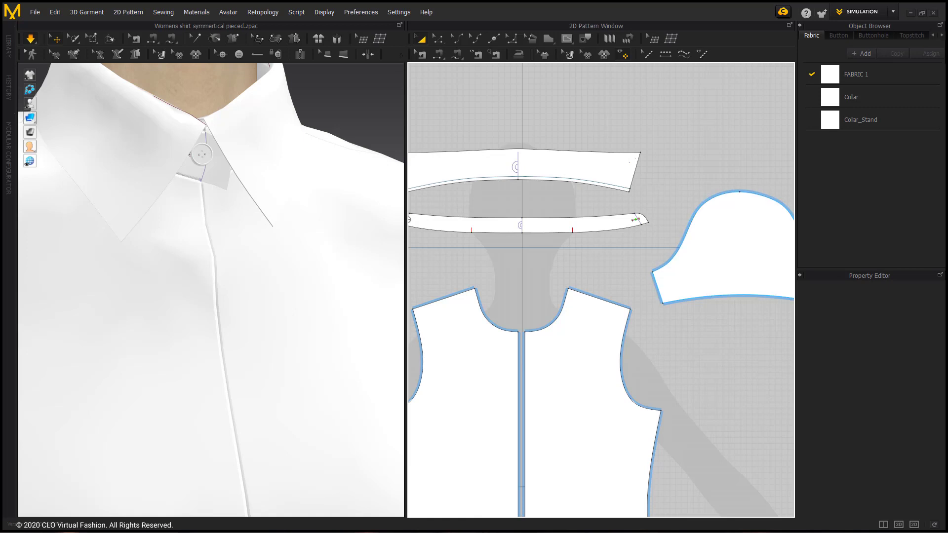
With Edit Sewing, select all four seam segments along the collar stand's lower edge to compare their lengths with the neckline
scroll(587, 261, "down", 3)
middle_click_drag(588, 261, 543, 205)
scroll(502, 218, "up", 3)
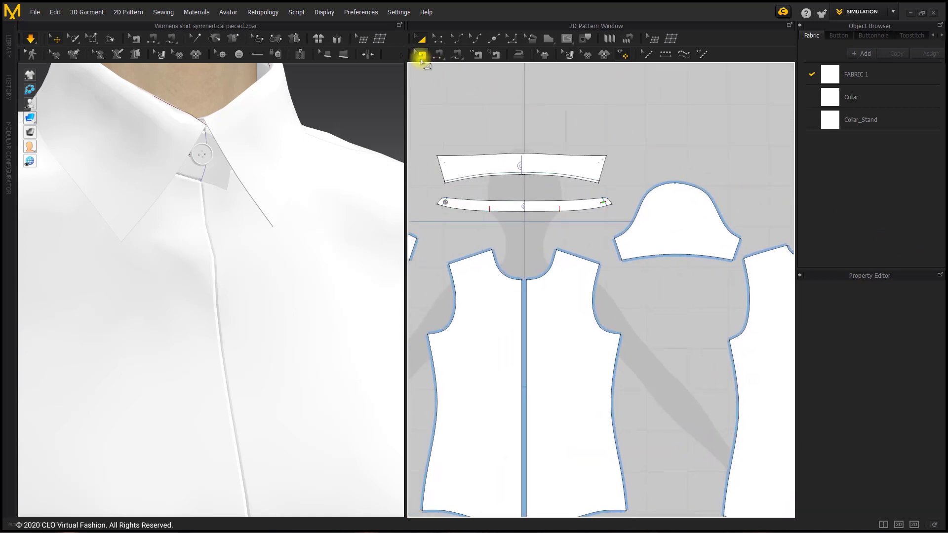
left_click(421, 55)
scroll(485, 226, "up", 3)
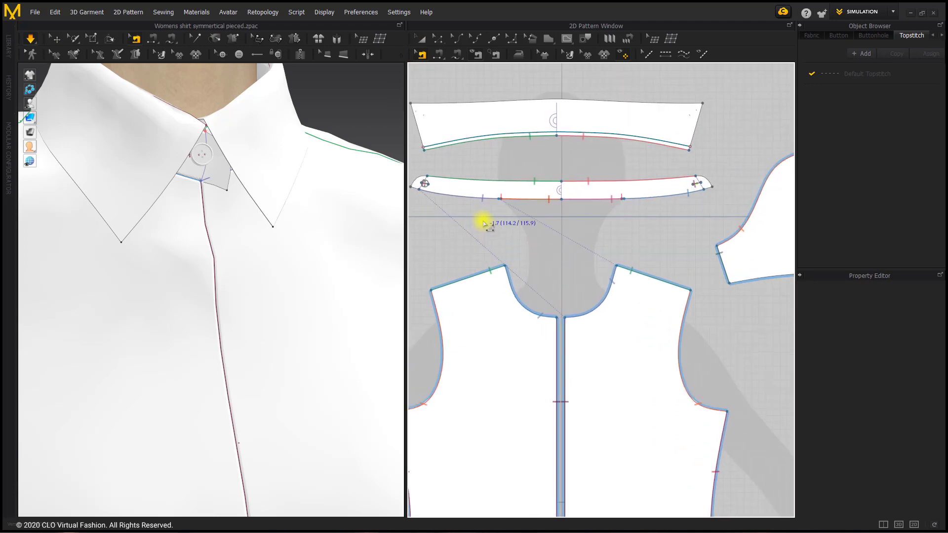
left_click(475, 196)
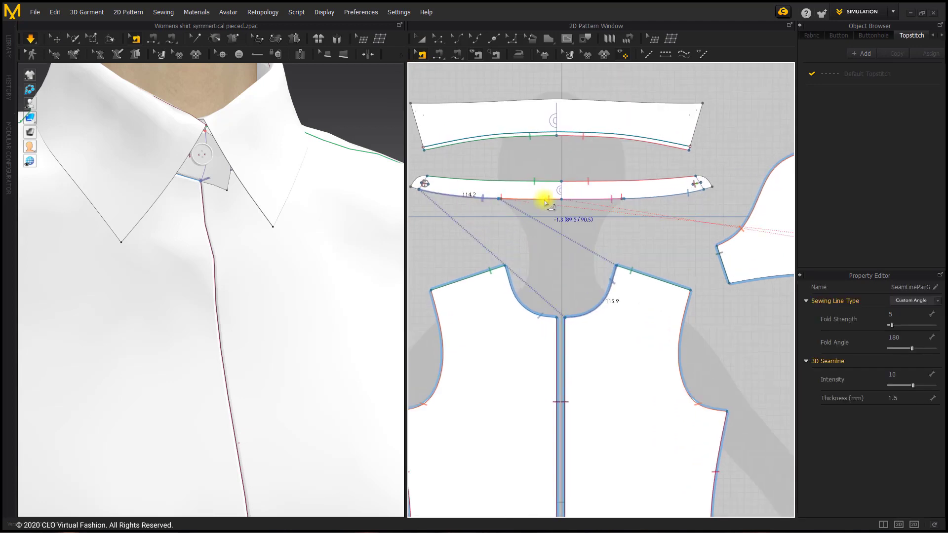
left_click(546, 200, "shift")
left_click(612, 200, "shift")
left_click(670, 198, "shift")
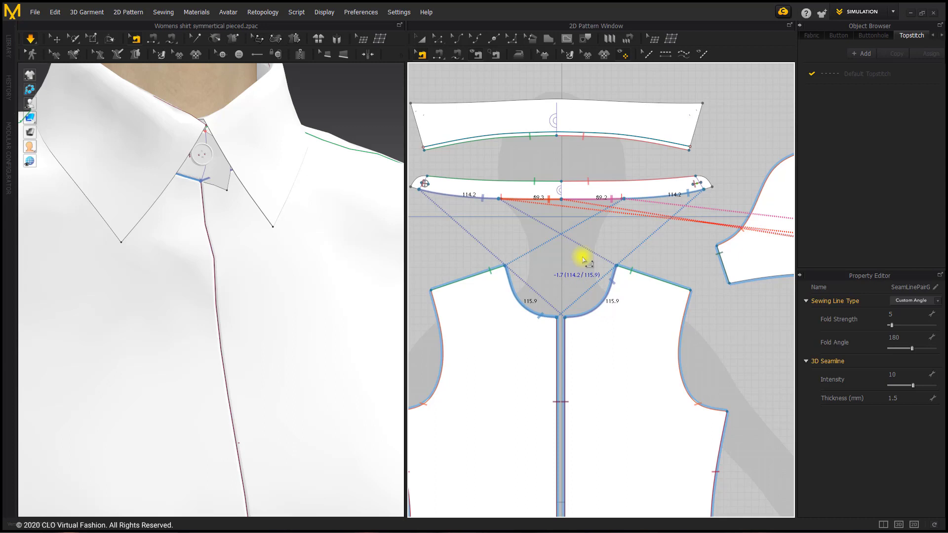
Inspect the attached collar on the avatar and follow the selected seams from the front neckline to the back neckline
scroll(206, 222, "down", 4)
mouse_move(205, 222)
right_mouse_down()
mouse_move(267, 234)
mouse_move(338, 212)
mouse_move(210, 230)
right_mouse_up()
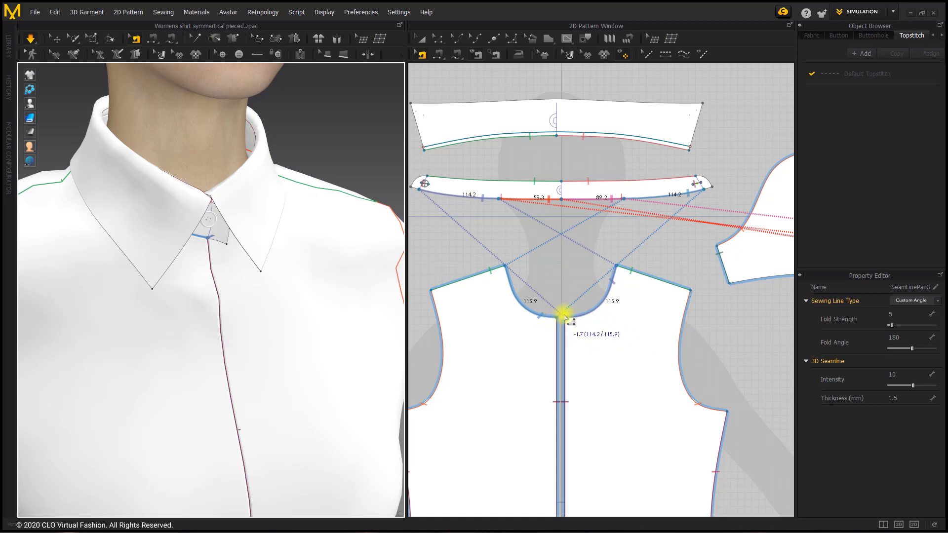
middle_click_drag(692, 312, 607, 298)
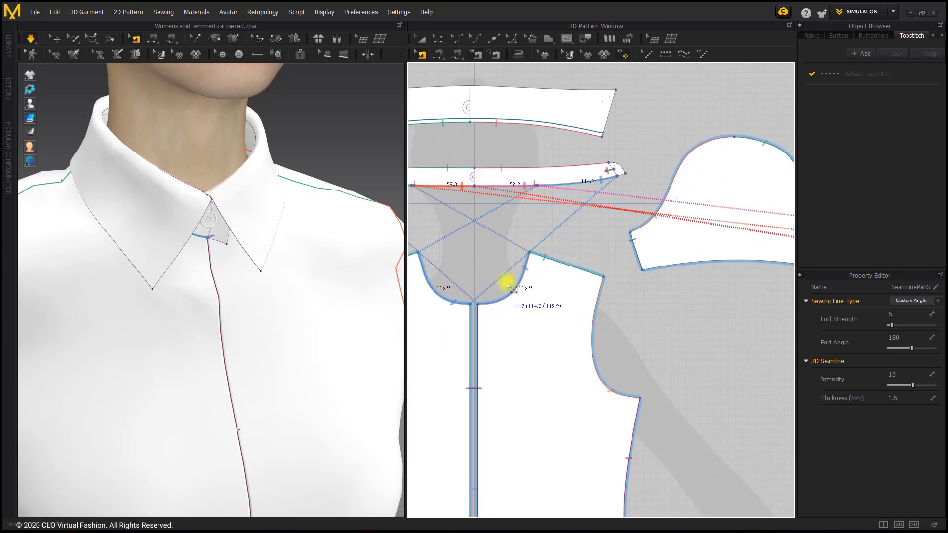
scroll(506, 283, "down", 4)
middle_click_drag(643, 313, 523, 286)
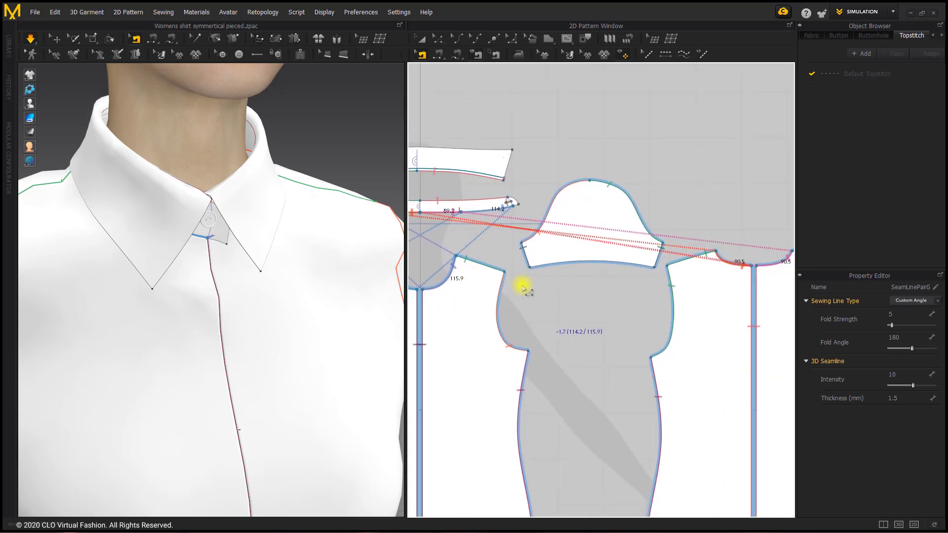
middle_click_drag(610, 305, 660, 315)
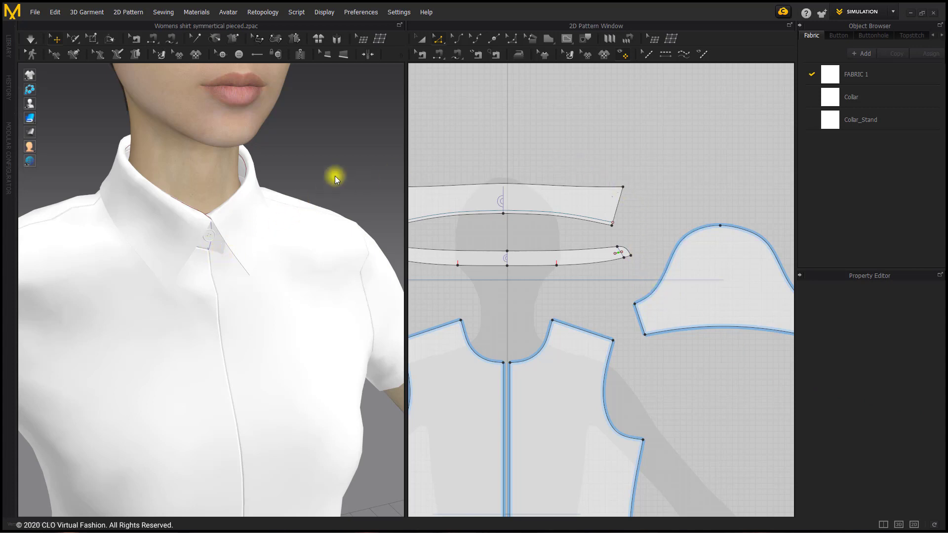
With Edit Pattern, select the short extension segment at the collar stand's lower front end to check its length
left_click(440, 43)
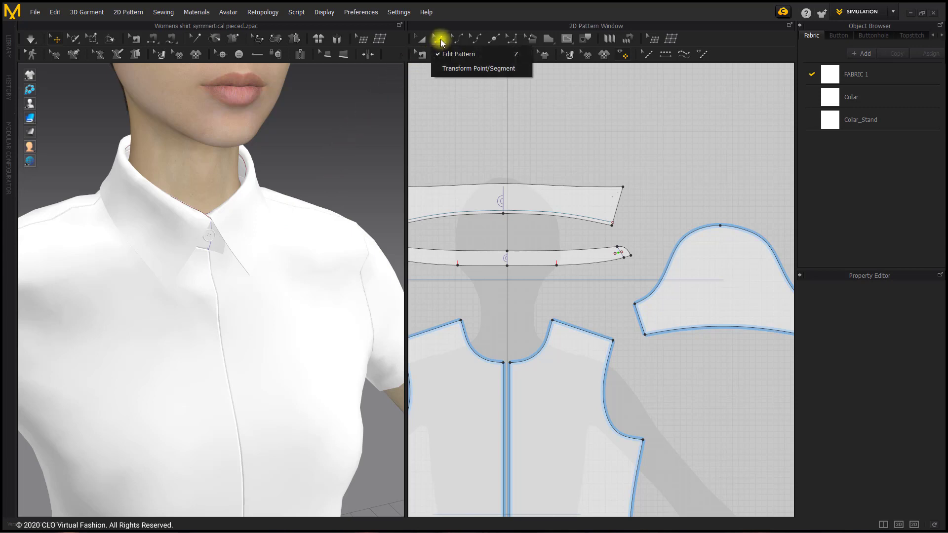
left_click(488, 54)
scroll(635, 258, "up", 5)
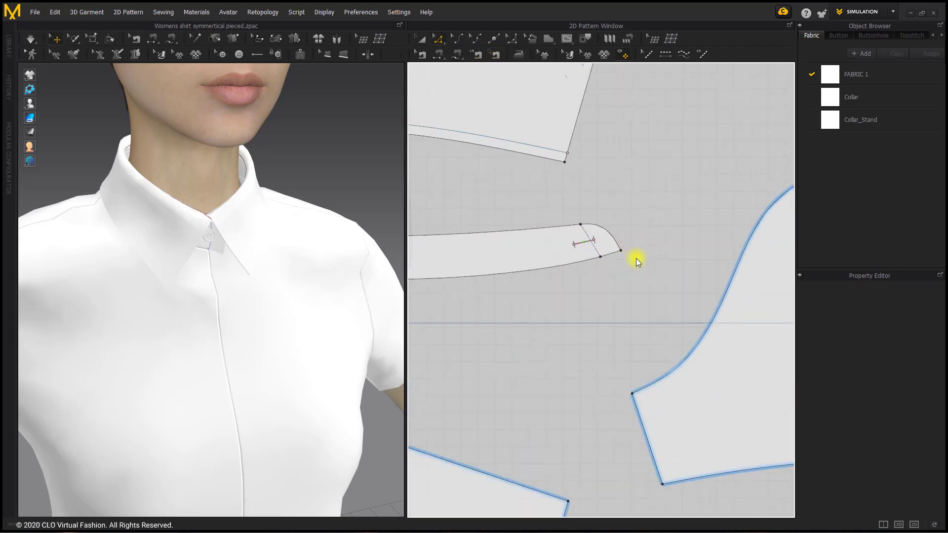
left_click(611, 255)
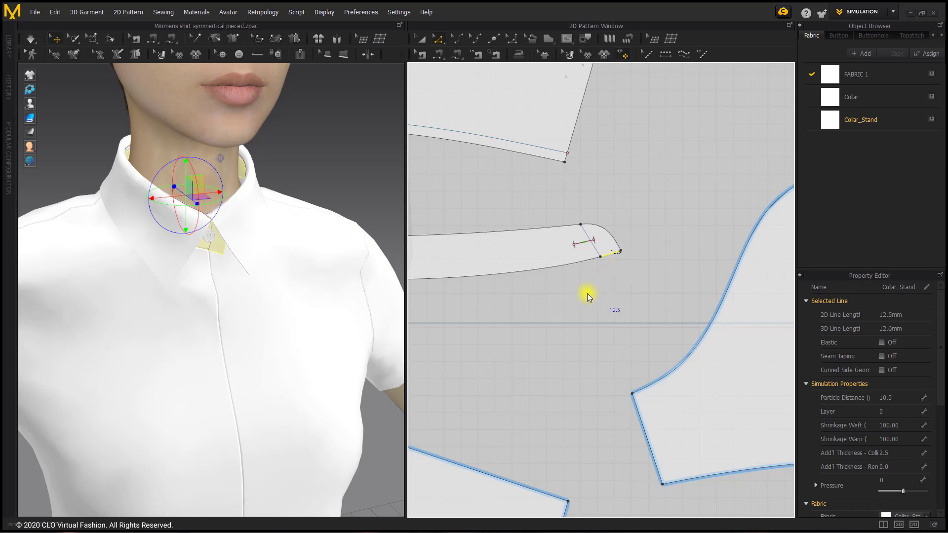
Offset the front pattern's center front edge inward as one extended internal line at a distance of 12.5 mm
scroll(478, 340, "down", 3)
middle_click_drag(478, 337, 615, 271)
middle_click_drag(533, 298, 533, 267)
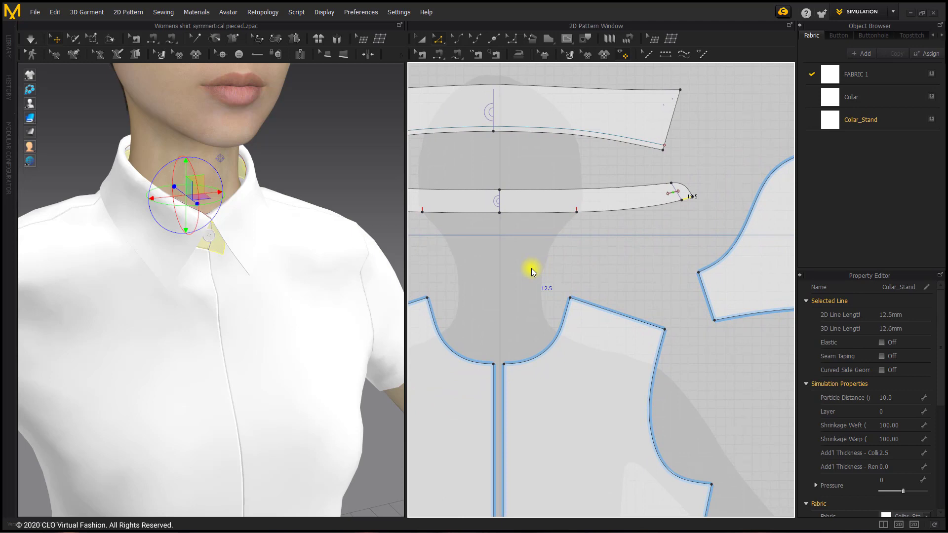
middle_click_drag(531, 268, 587, 142)
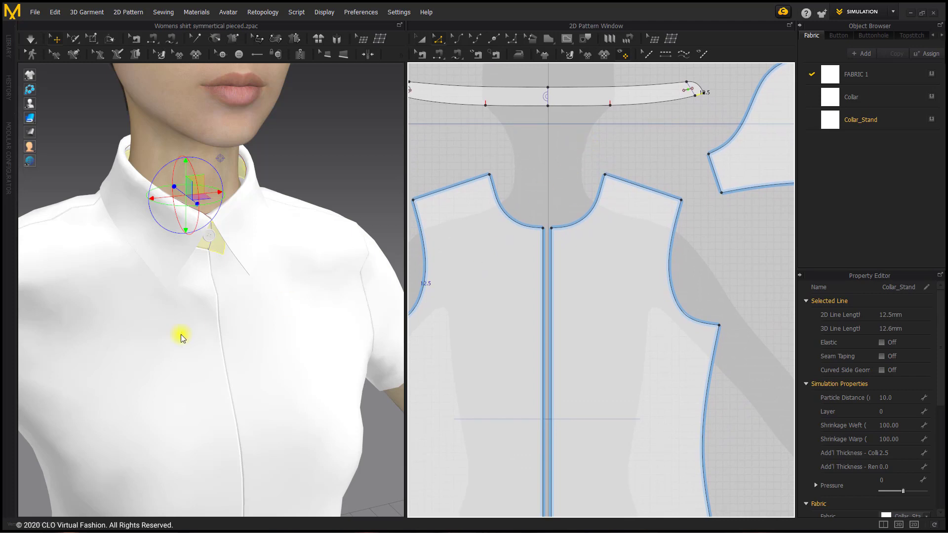
scroll(552, 276, "up", 3)
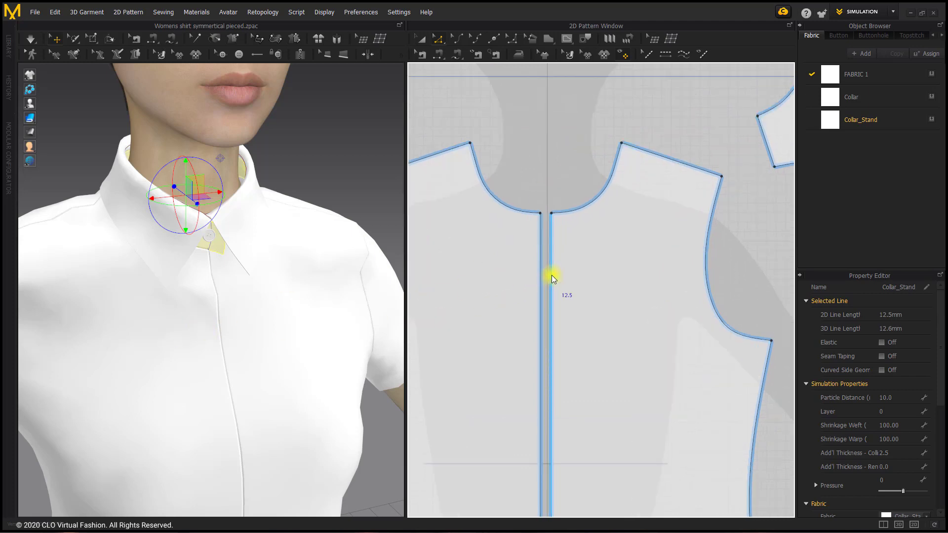
middle_click_drag(552, 277, 547, 302)
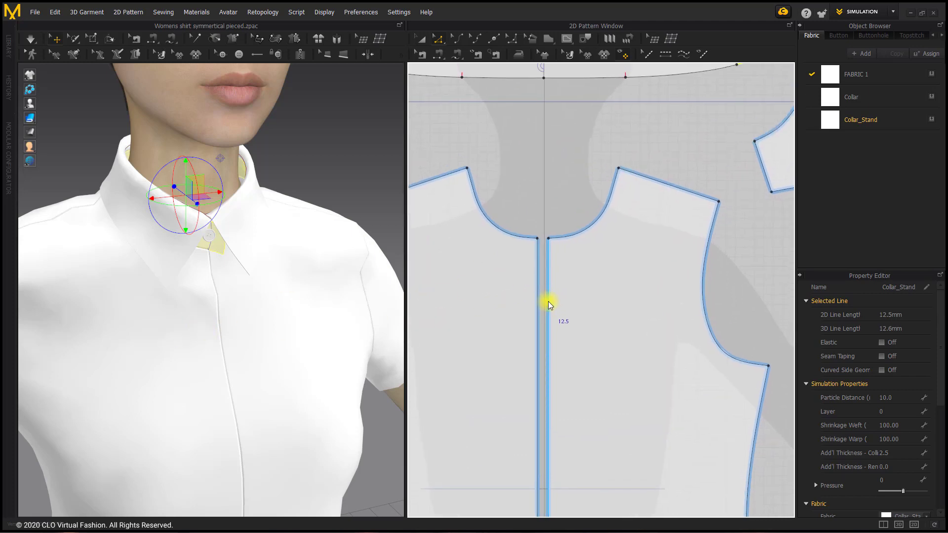
left_click(549, 268)
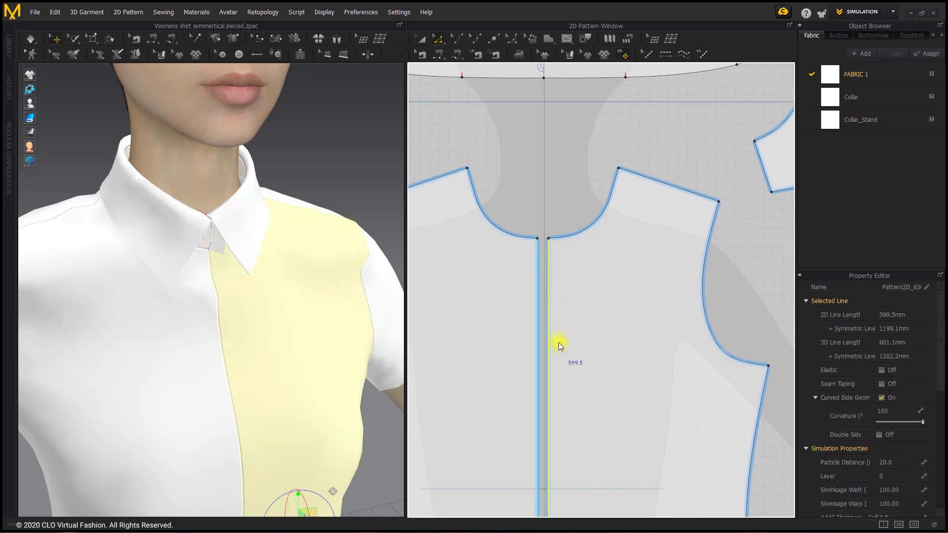
right_click(549, 295)
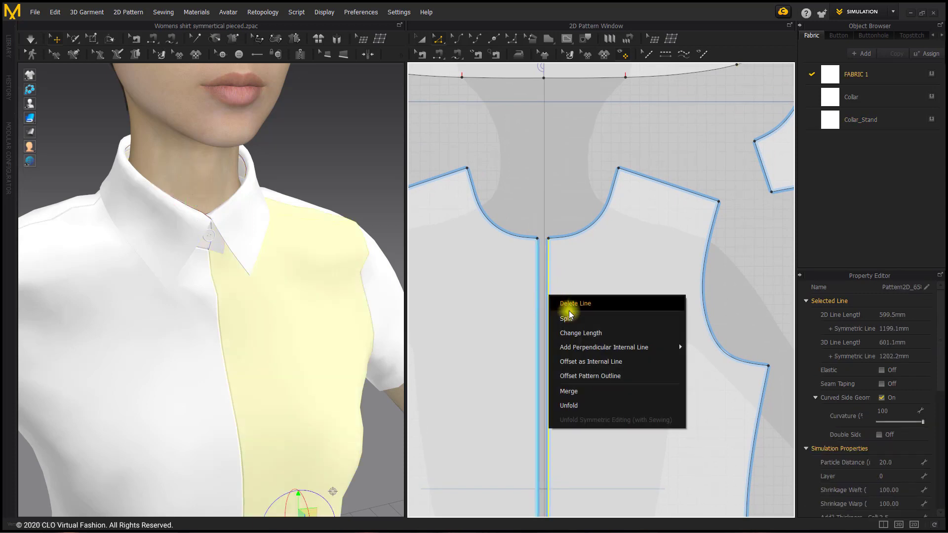
mouse_move(606, 348)
left_click(631, 363)
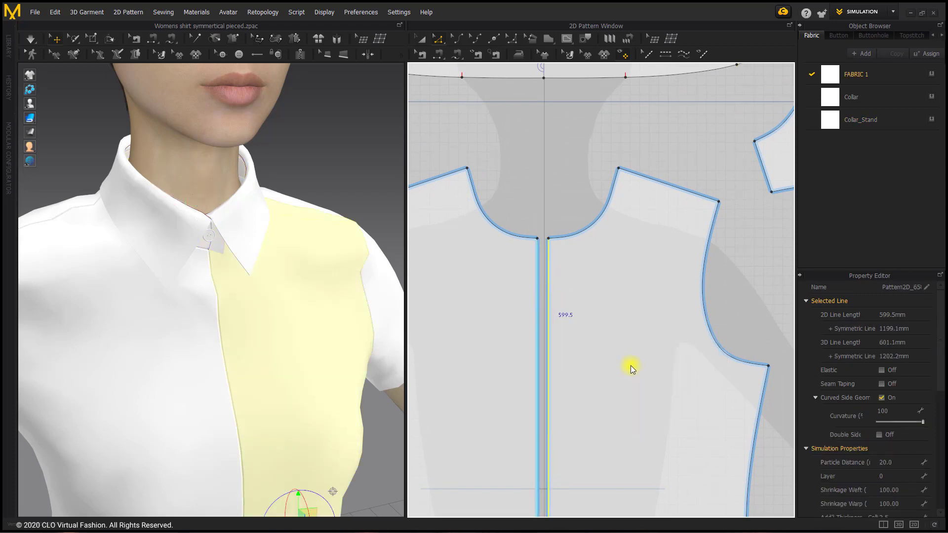
left_click_drag(498, 189, 332, 144)
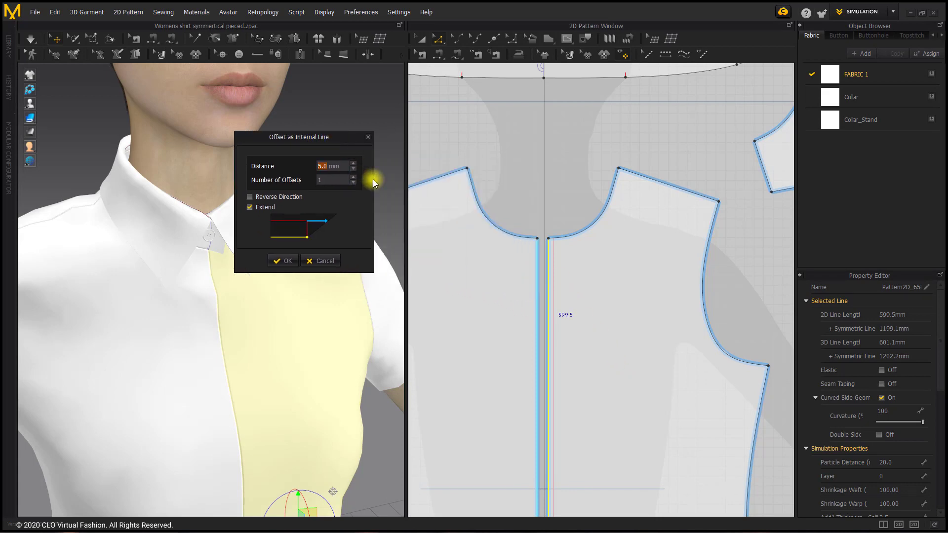
type("12.5")
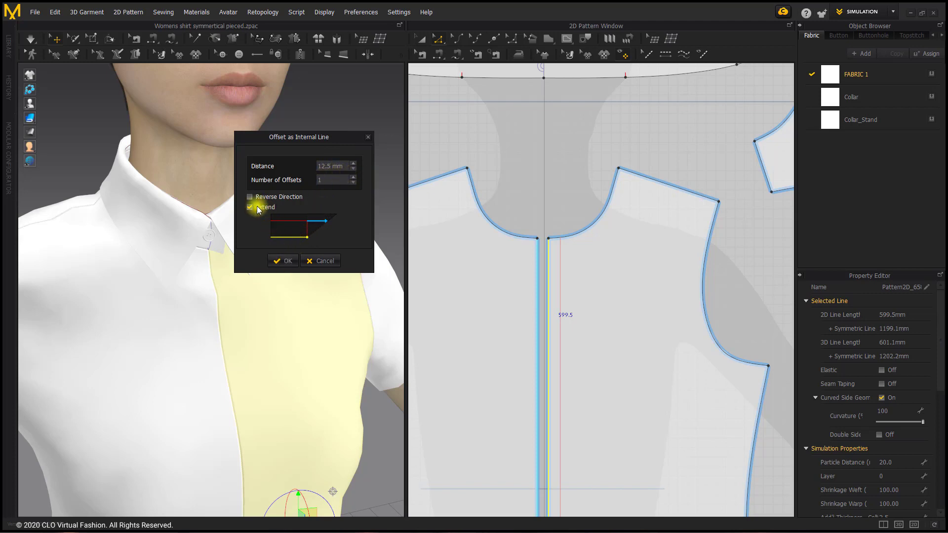
left_click(278, 261)
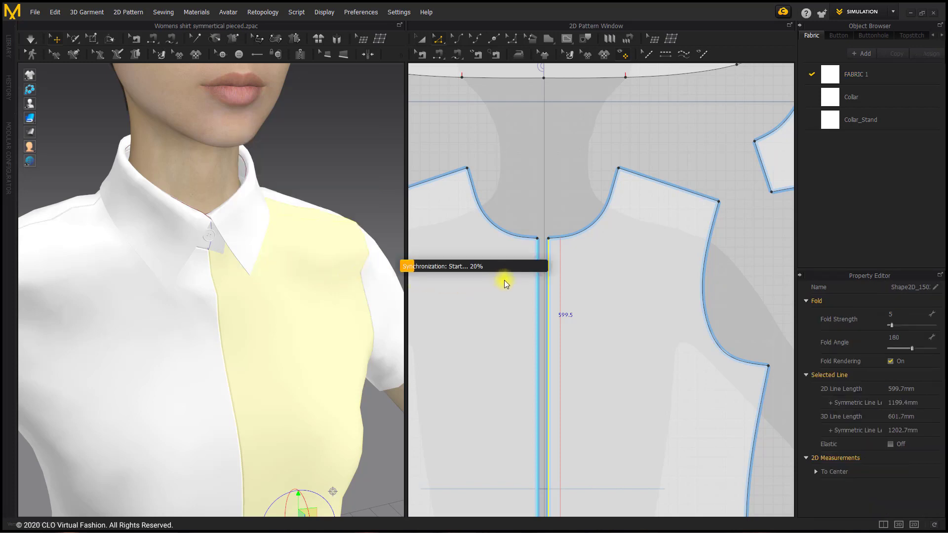
left_click(549, 286)
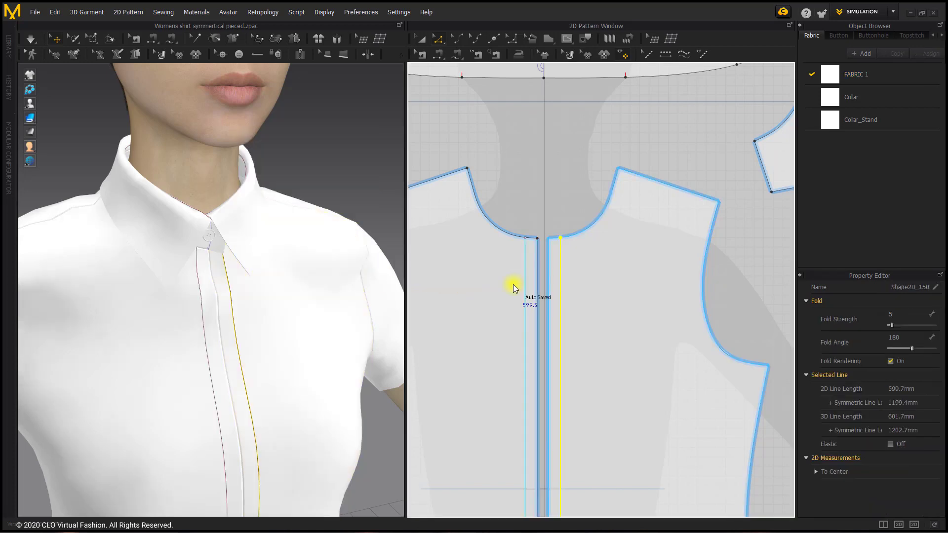
Extend/Trim the offset line with points added to the pattern outline, and Cut & Sew the front patterns along it
scroll(553, 286, "down", 2)
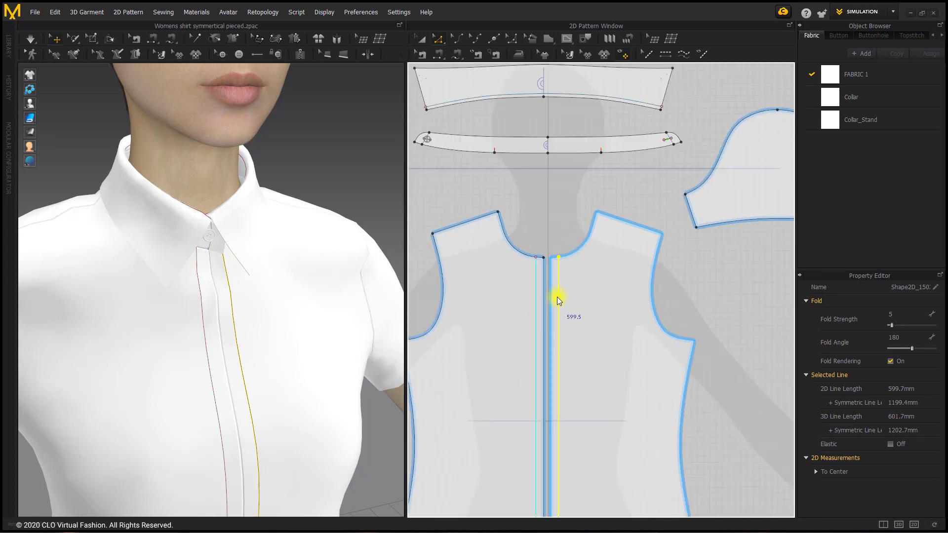
scroll(533, 298, "up", 3)
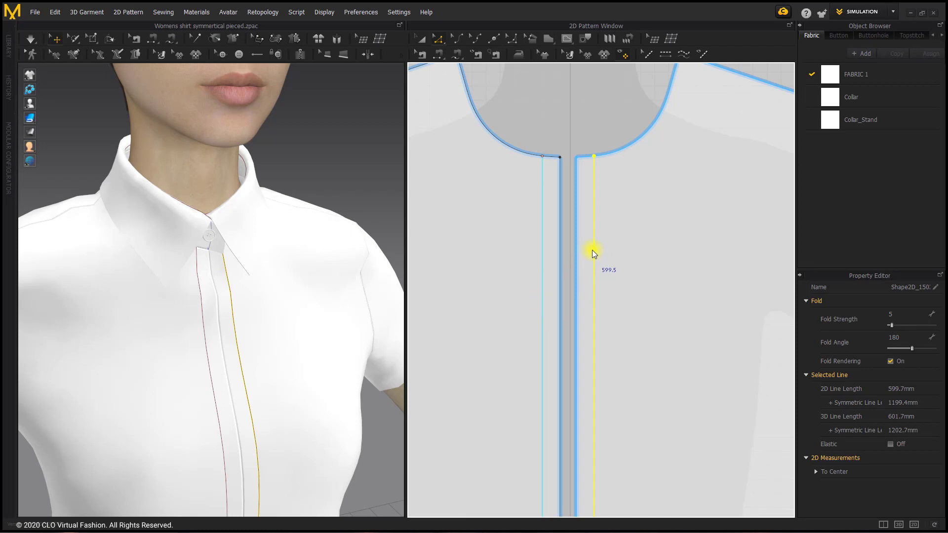
scroll(600, 260, "down", 1)
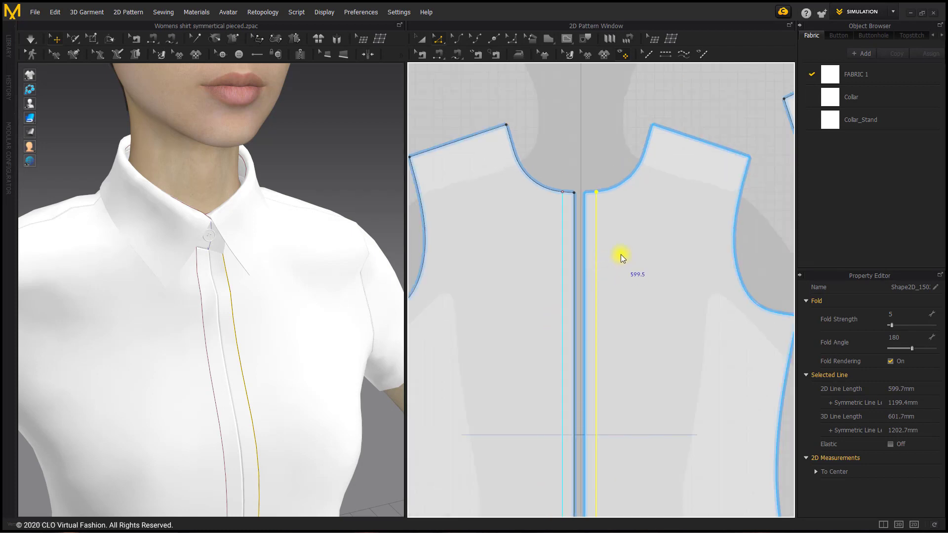
right_click(595, 251)
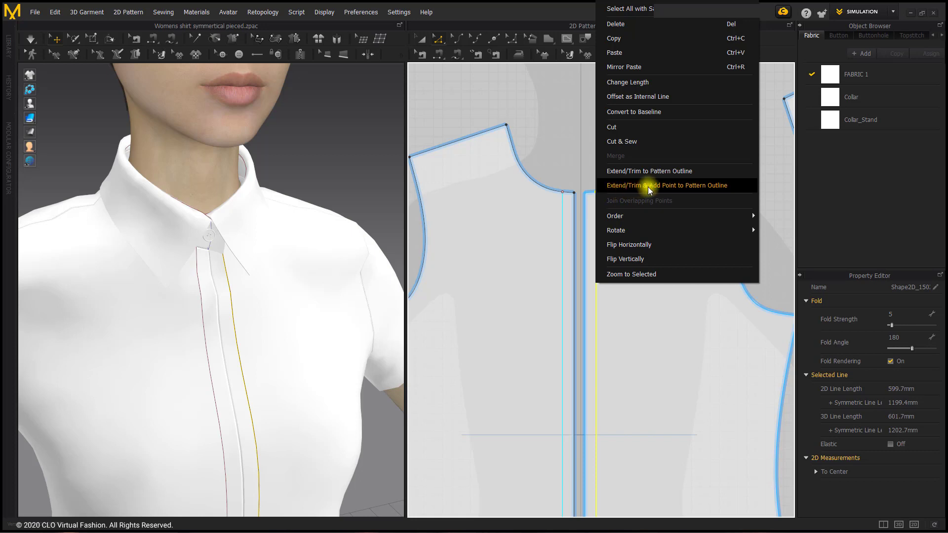
left_click(685, 188)
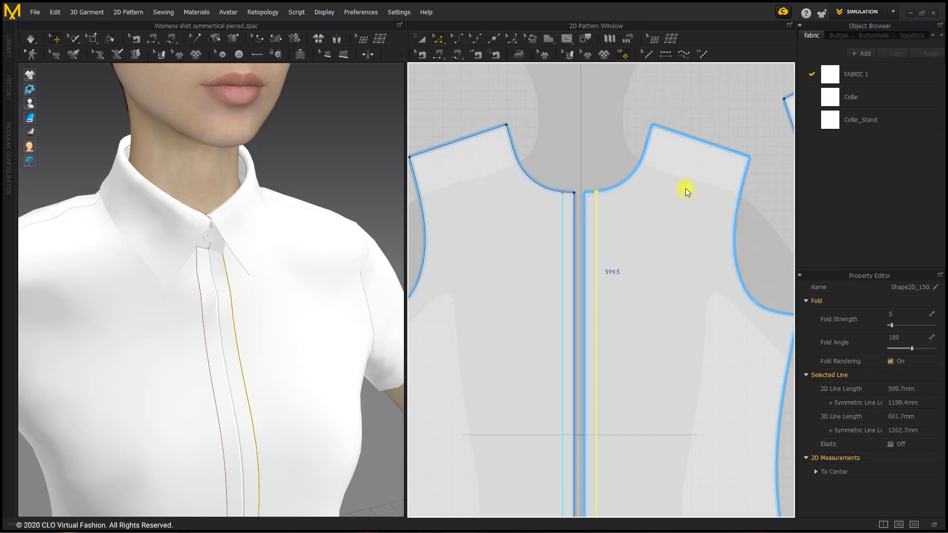
left_click(474, 299)
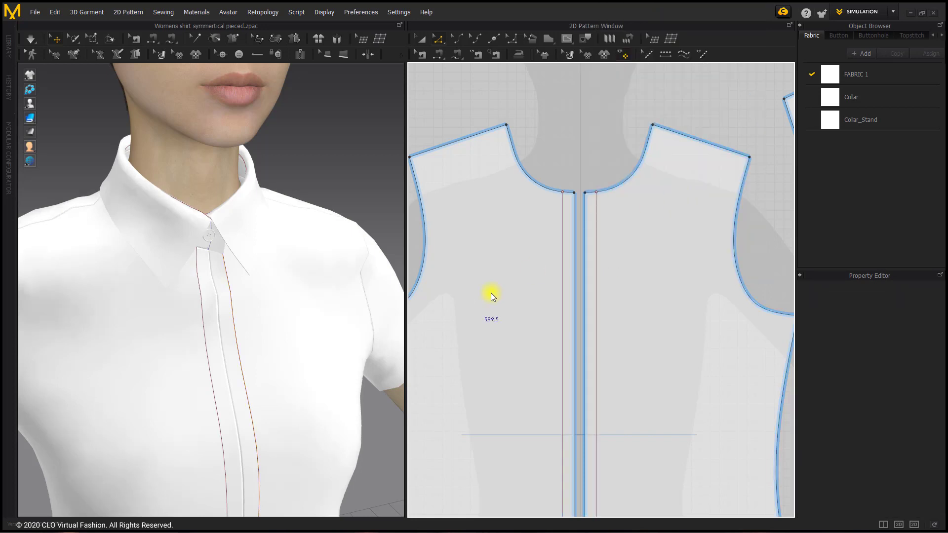
right_click(596, 264)
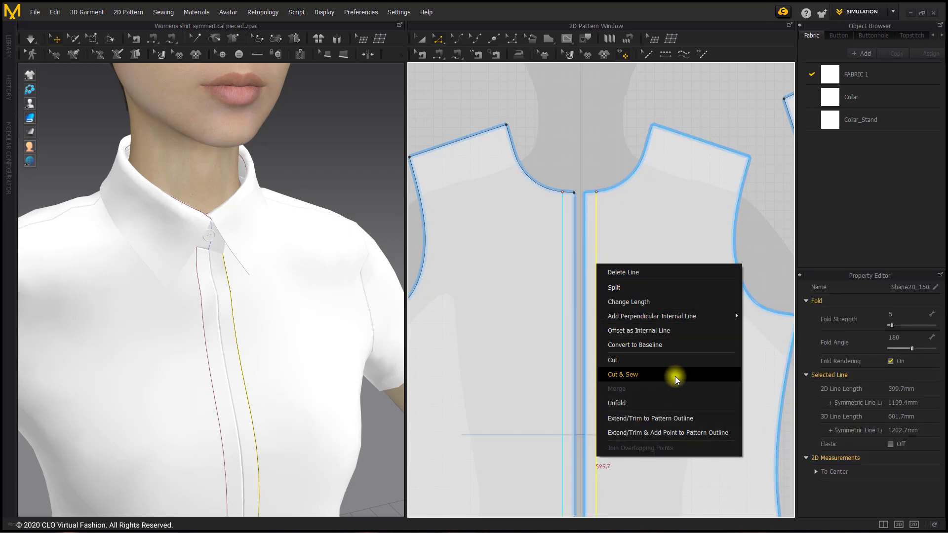
left_click(674, 365)
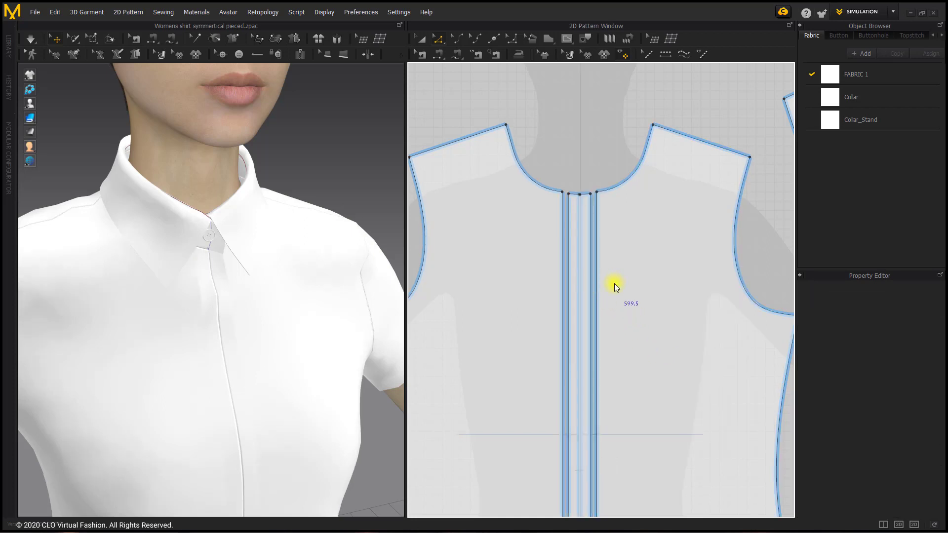
Move the cut-off placket strips so they sit apart from each other between the two front patterns
key("a")
scroll(549, 282, "down", 4)
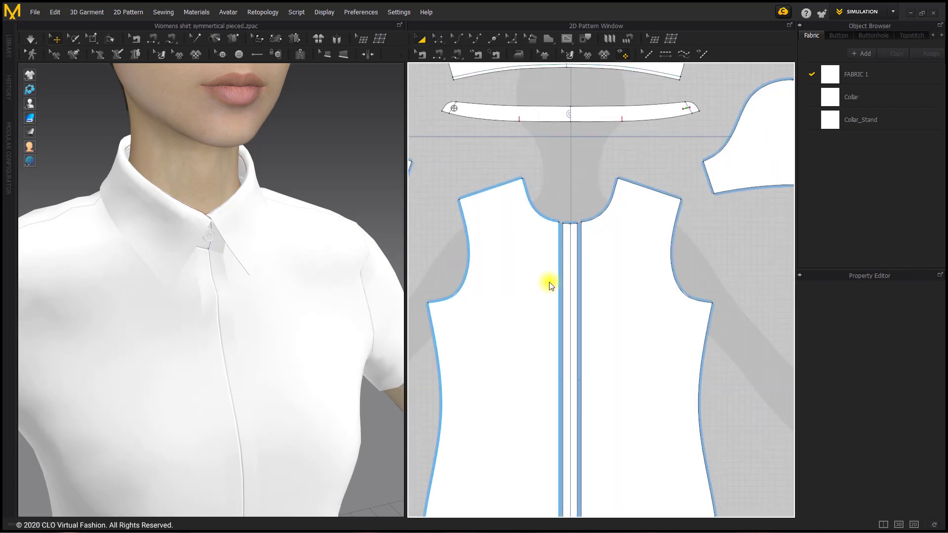
middle_click_drag(549, 282, 555, 255)
left_click_drag(547, 266, 539, 265)
left_click_drag(603, 261, 550, 270)
scroll(591, 263, "up", 3)
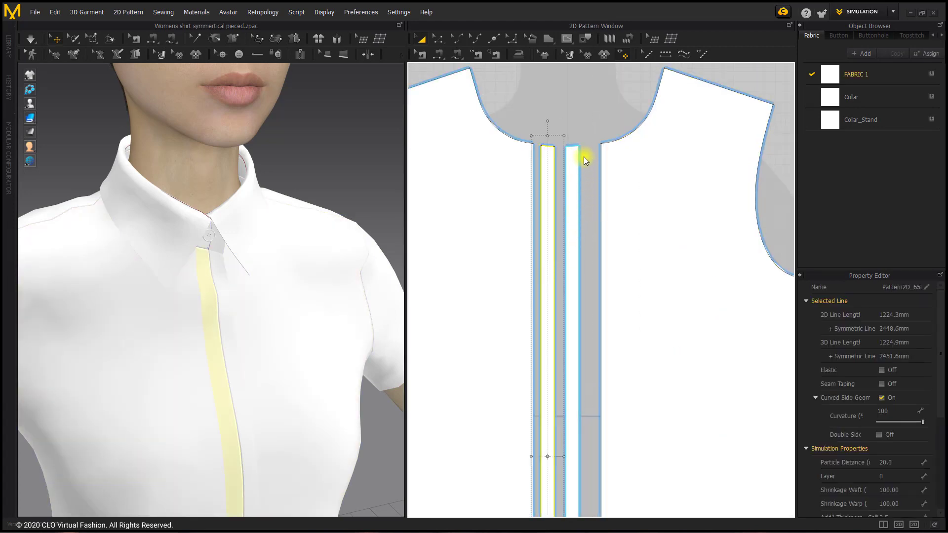
left_click(585, 110)
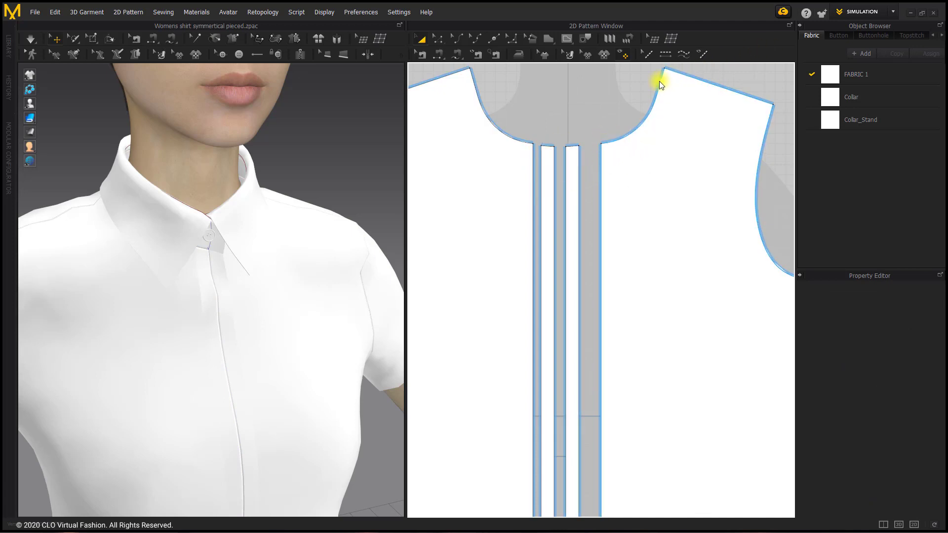
Hide the 2D textures and unfold the placket strip across its inner long edge with Edit Pattern
left_click(621, 54)
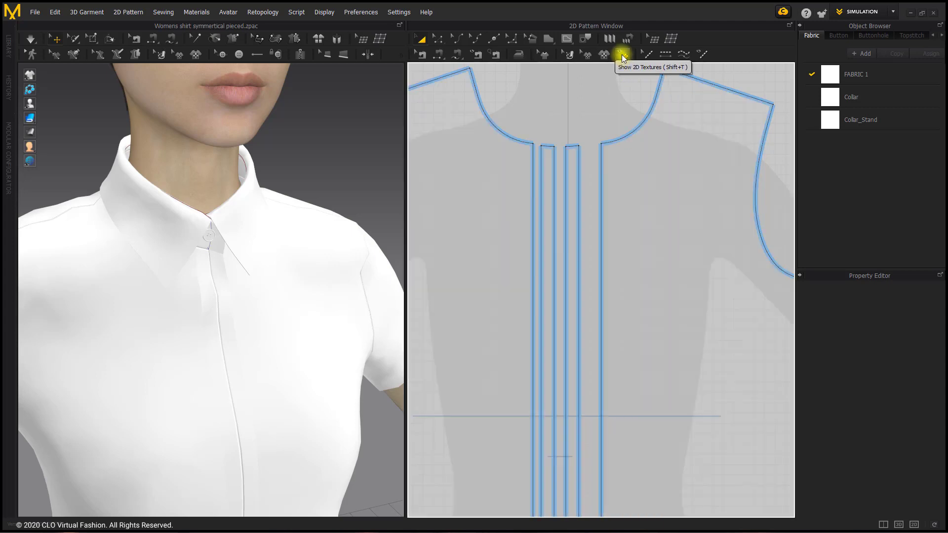
scroll(577, 136, "up", 3)
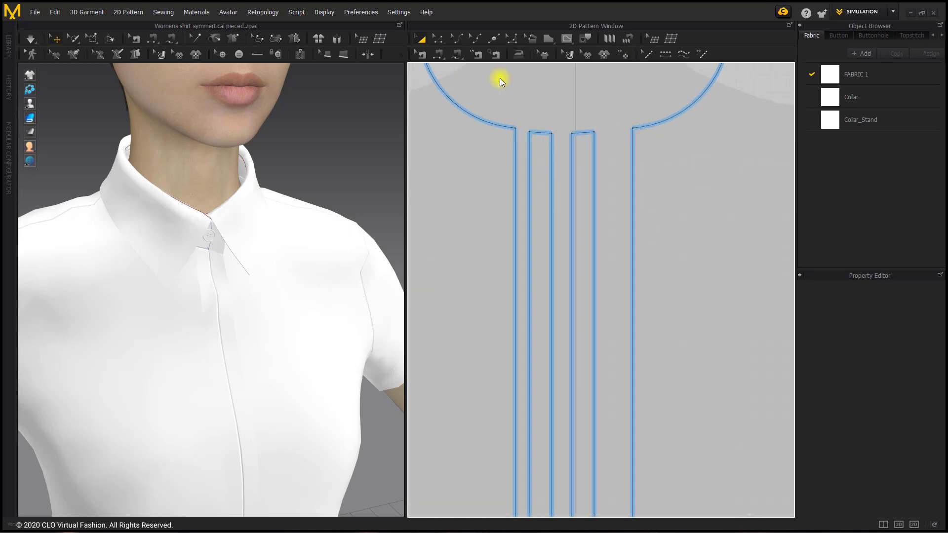
left_click(436, 42)
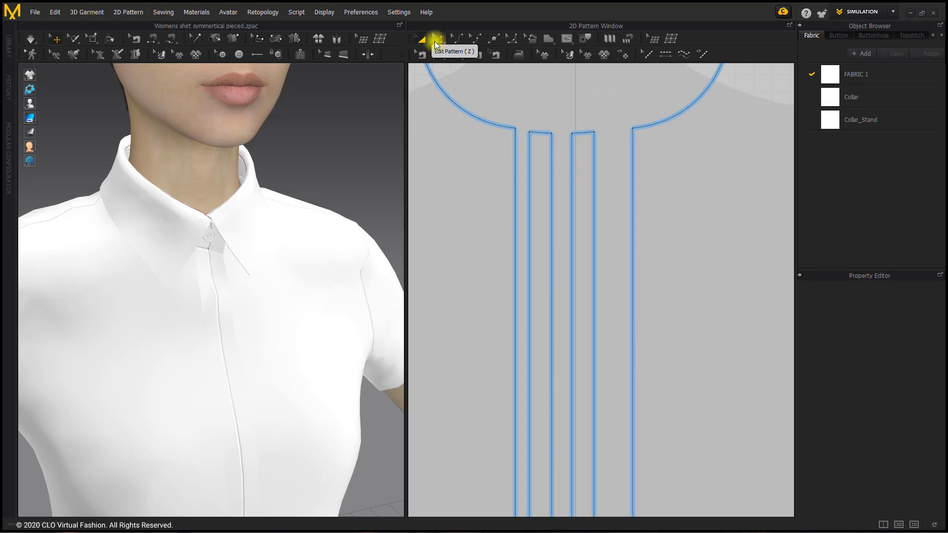
left_click(551, 193)
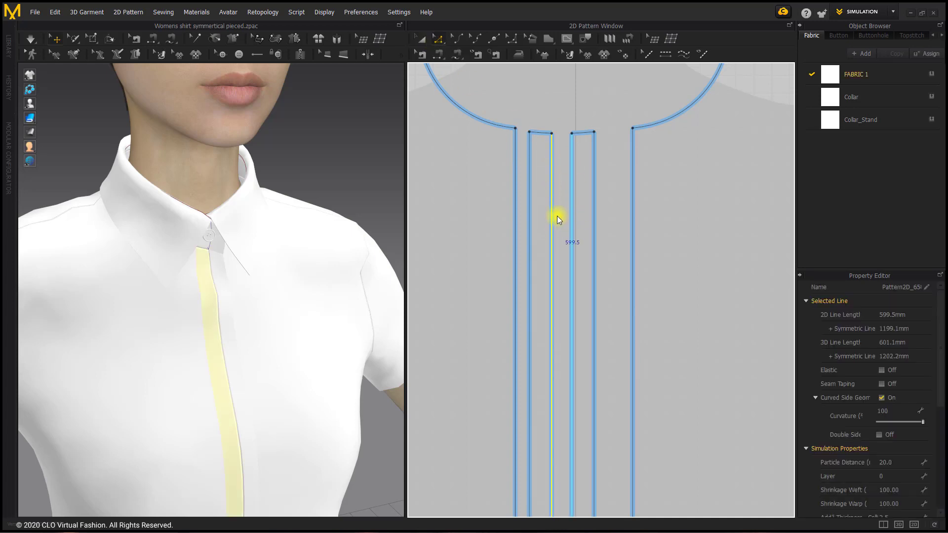
right_click(551, 223)
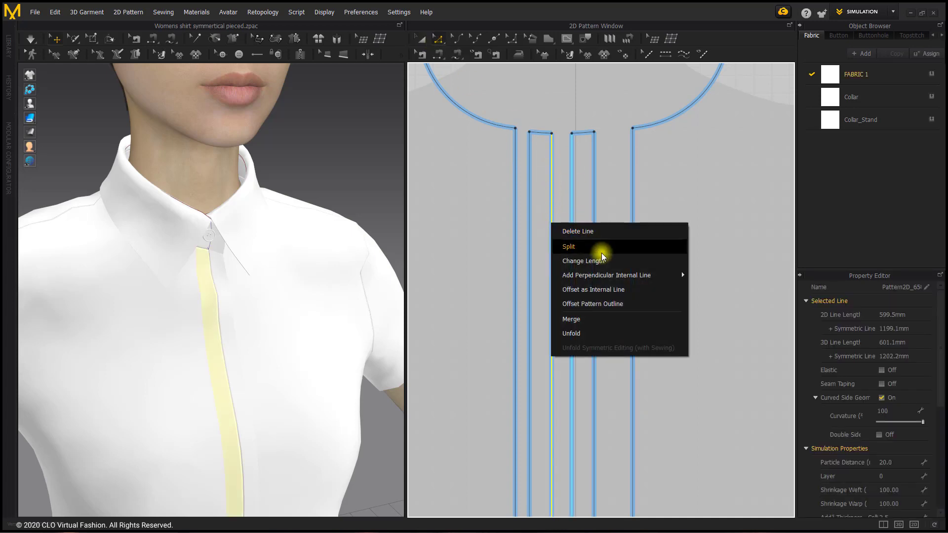
left_click(587, 324)
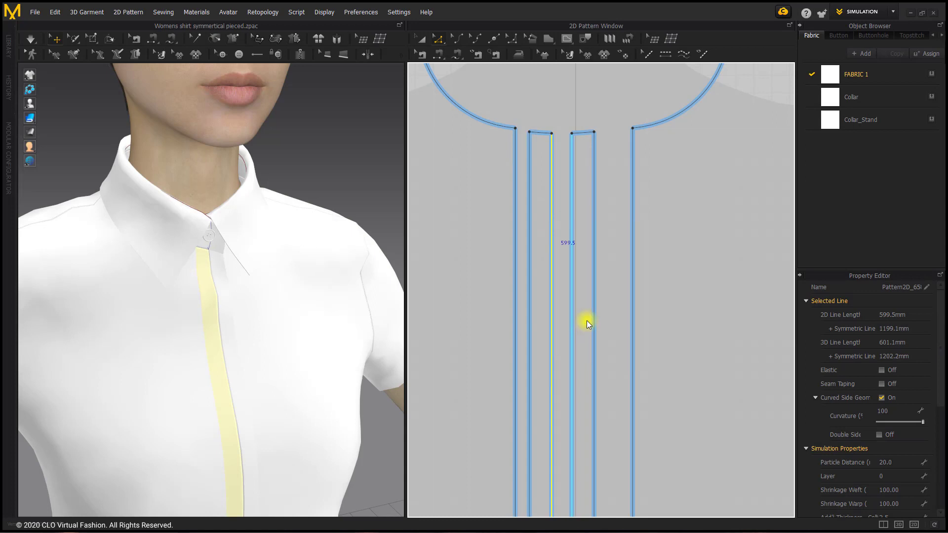
scroll(577, 279, "down", 3)
middle_click_drag(565, 235, 570, 195)
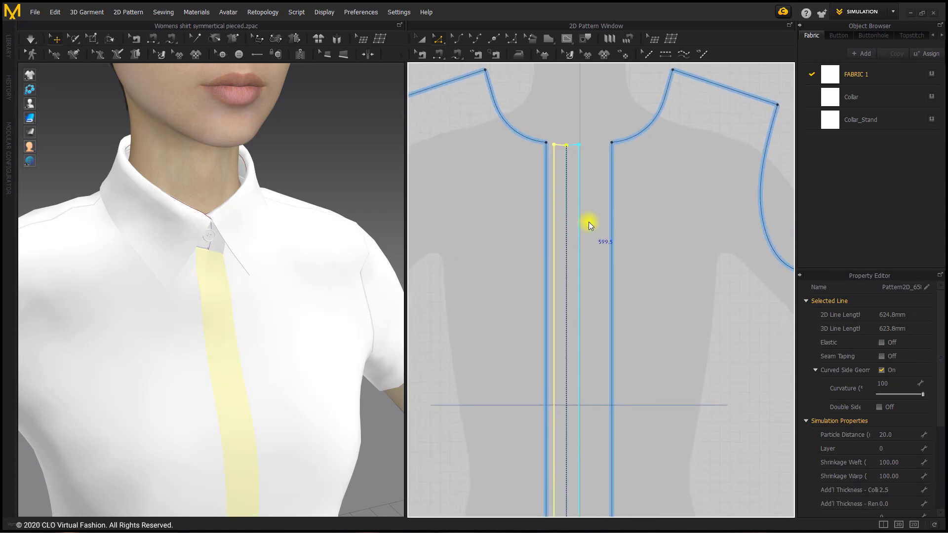
left_click(588, 223)
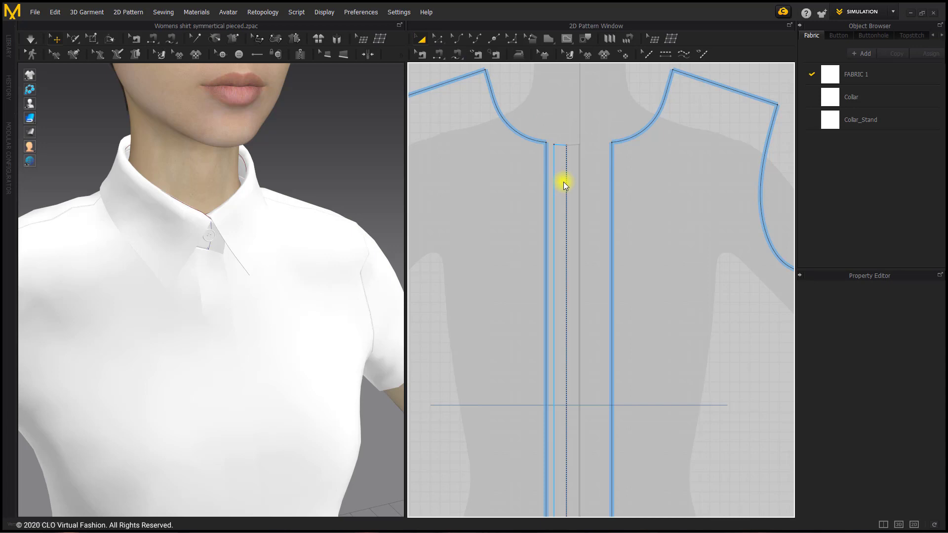
Remove the linked editing from the unfolded placket so its two halves are independent
scroll(564, 182, "up", 4)
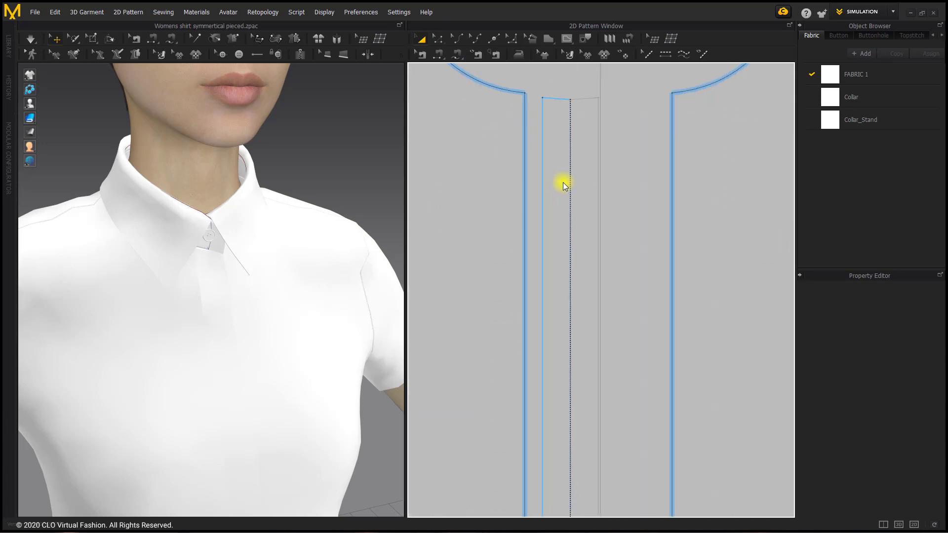
right_click(572, 358)
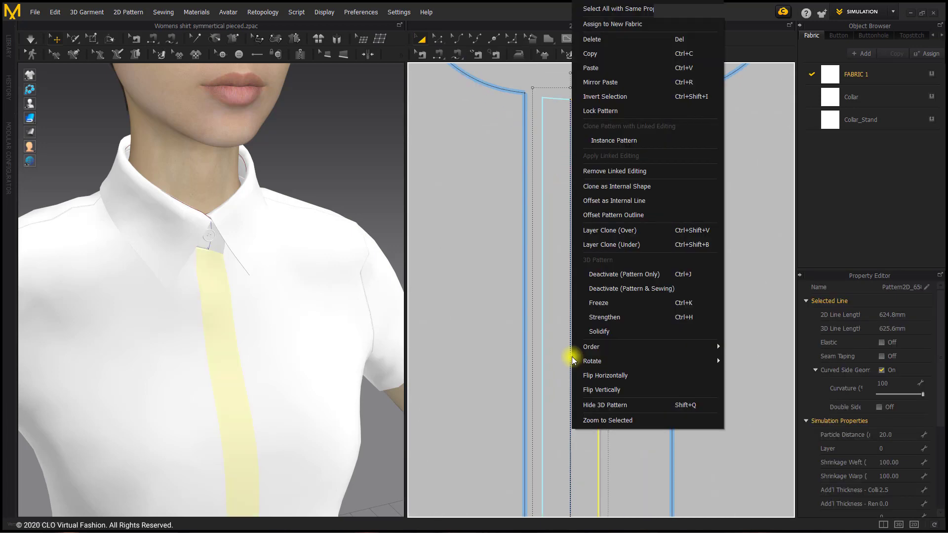
left_click(648, 172)
scroll(629, 242, "down", 3)
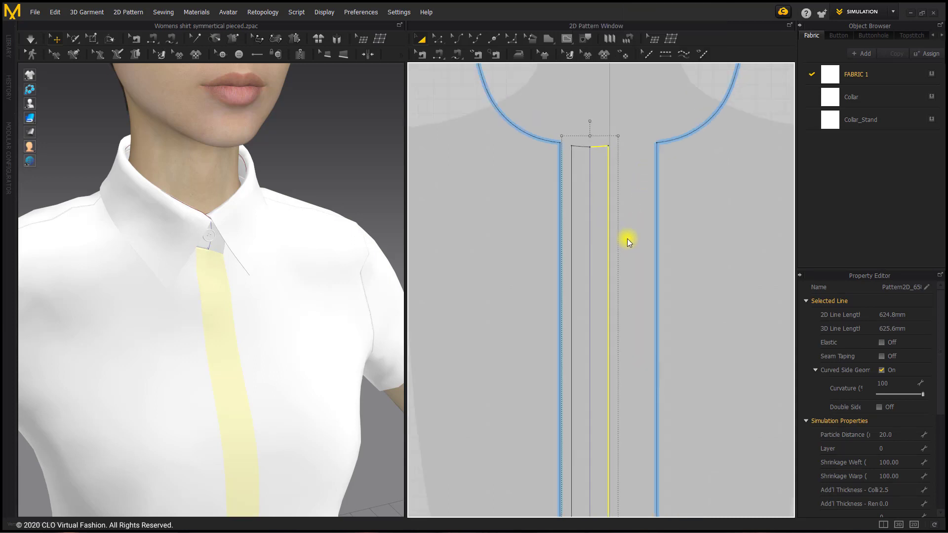
scroll(632, 251, "down", 2)
middle_click_drag(631, 244, 610, 128)
scroll(603, 228, "down", 2)
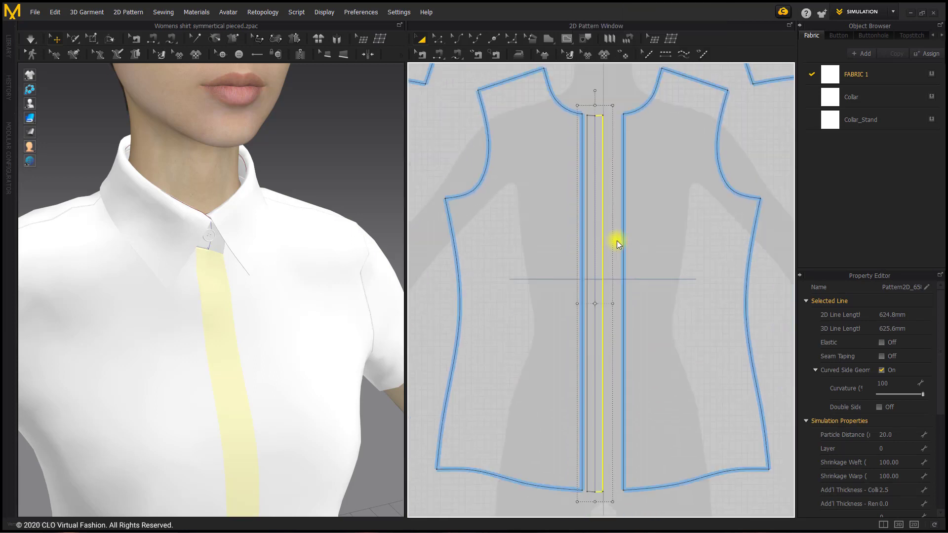
left_click(617, 241)
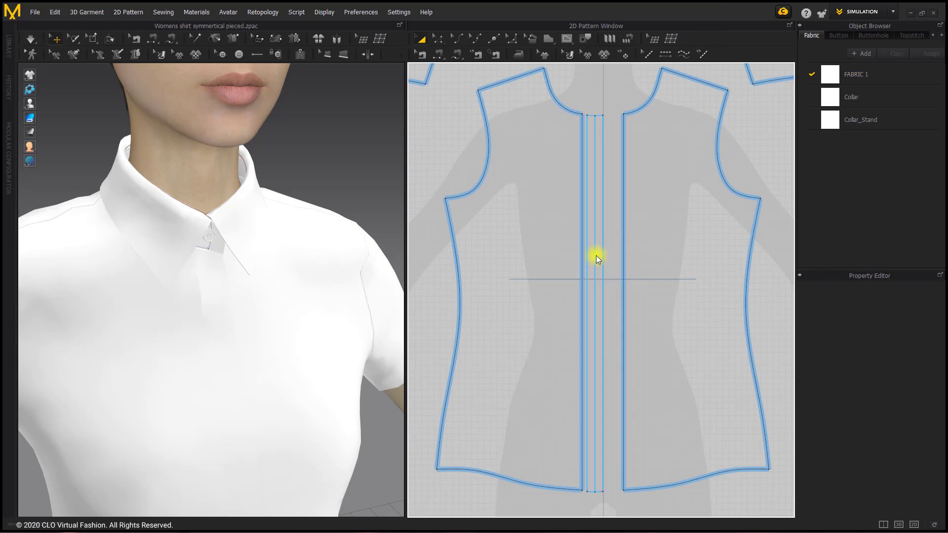
Clone the unfolded placket strip as a Symmetric Pattern (with Sewing) and place it beside the original between the two fronts
right_click(596, 256)
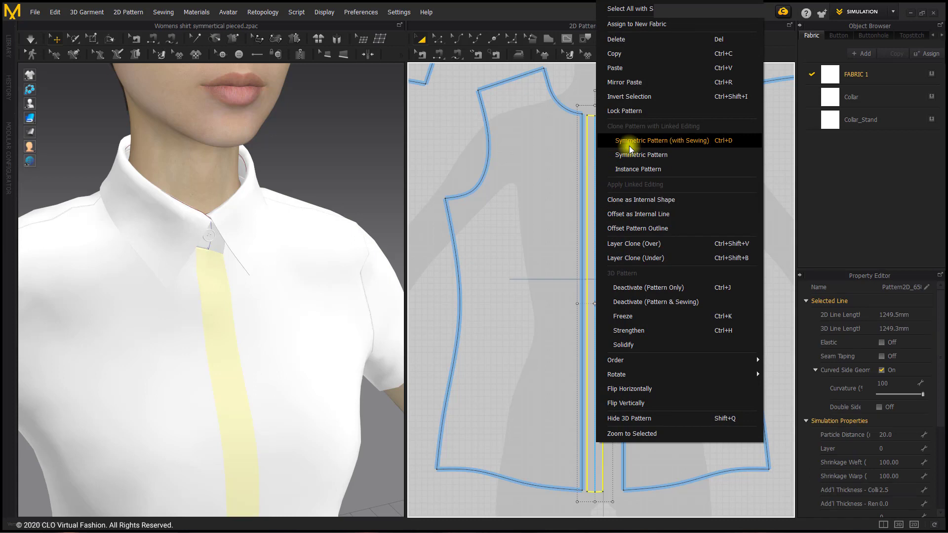
left_click(671, 144)
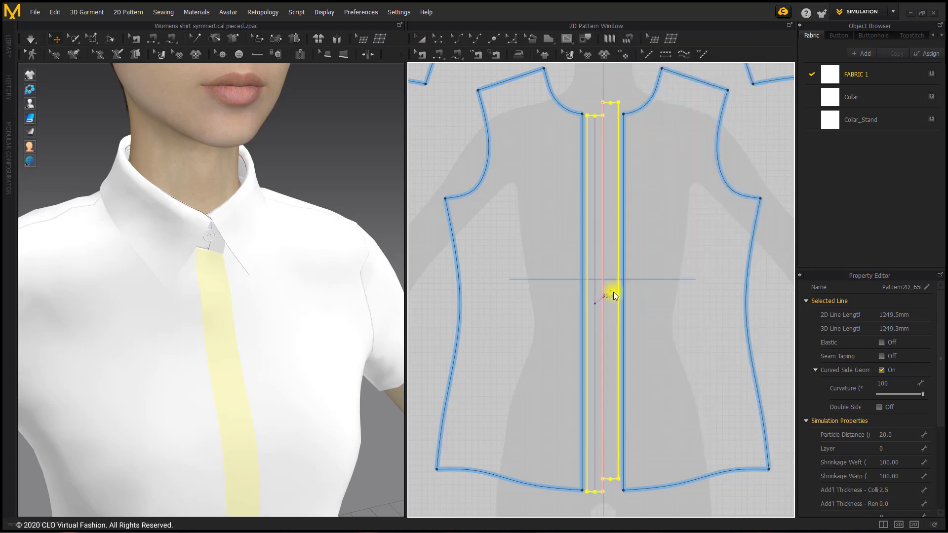
scroll(612, 300, "up", 2)
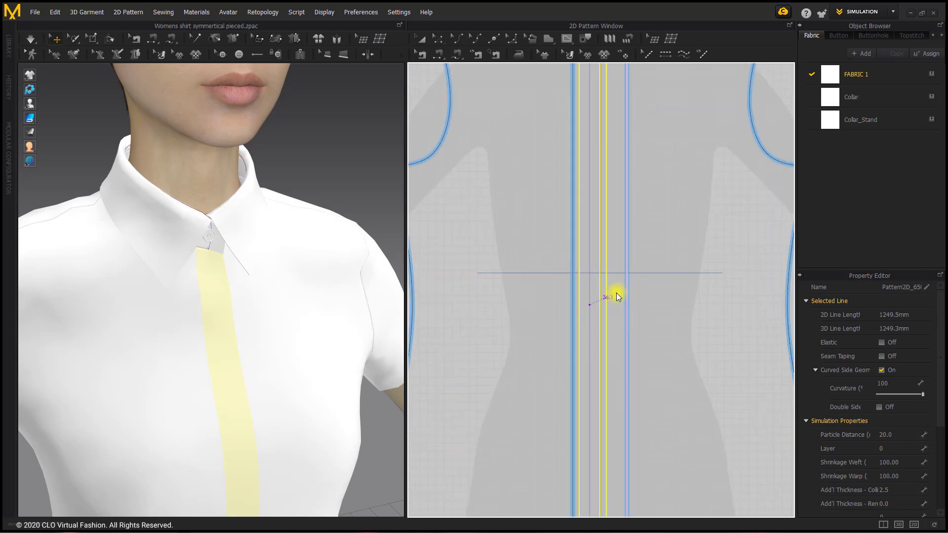
scroll(675, 297, "down", 3)
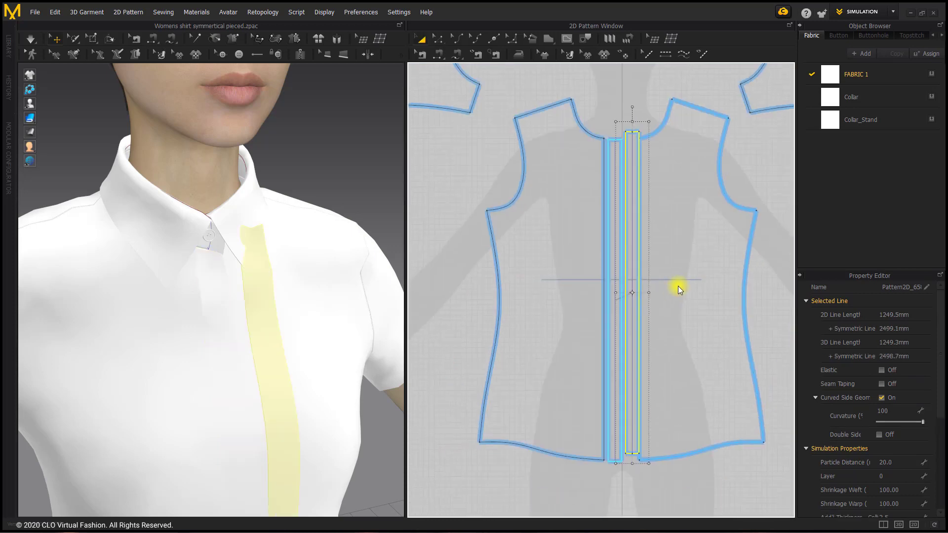
left_click(620, 282)
Move the front patterns farther apart and align the two placket strips level with each other between them
left_click_drag(576, 283, 572, 284)
right_click_drag(377, 326, 336, 351)
left_click(280, 337)
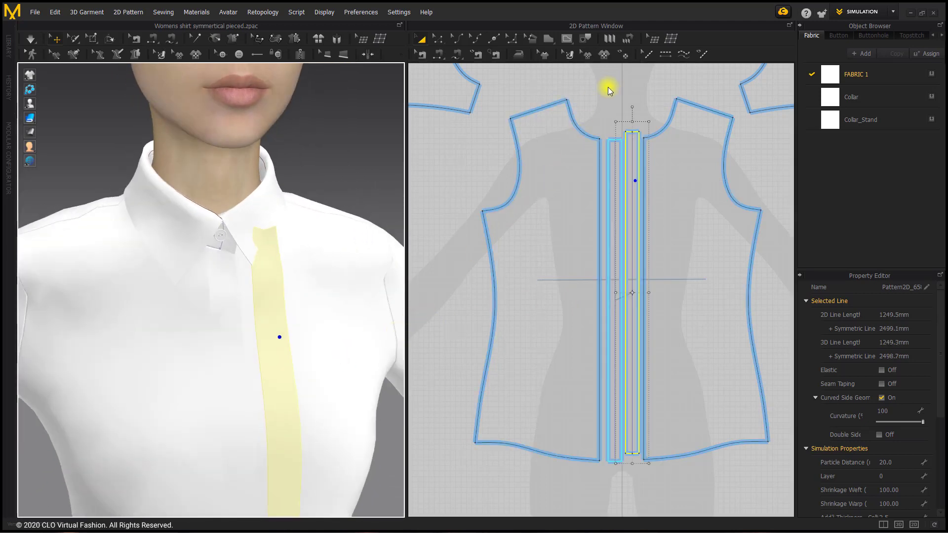
left_click(593, 105)
left_click(610, 182)
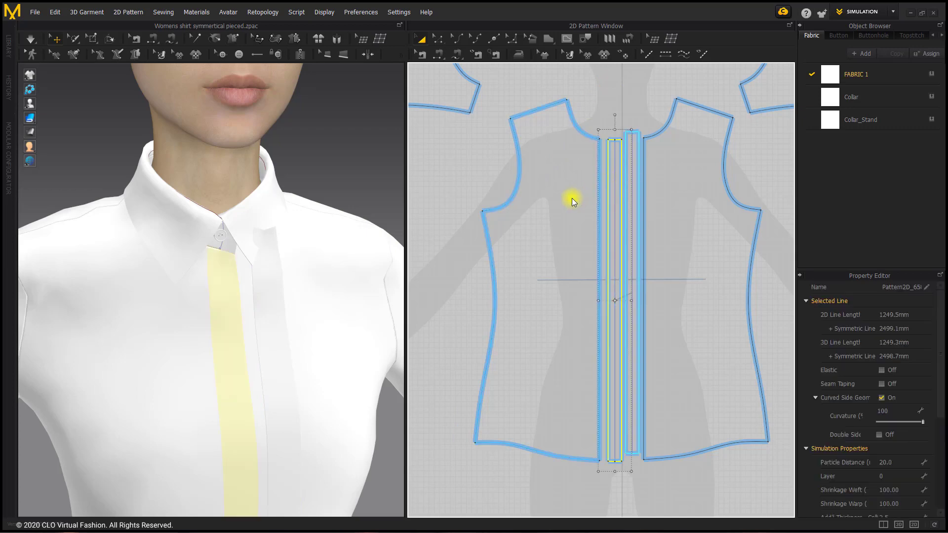
left_click_drag(572, 197, 602, 203)
left_click(603, 206)
left_click(620, 132)
left_click_drag(634, 172, 630, 177)
Swap the two placket strips in the 2D Pattern Window by moving the right-hand strip next to the opposite front
left_click(236, 304)
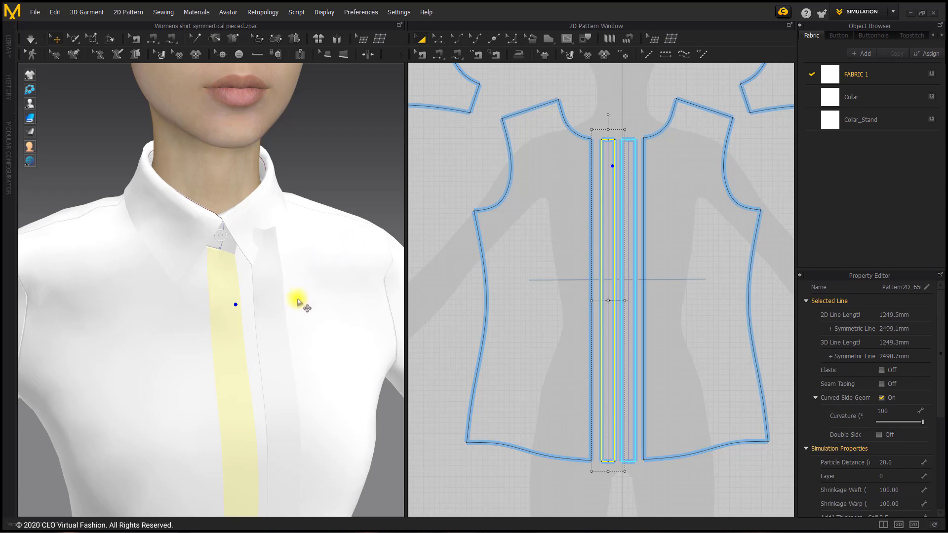
scroll(239, 311, "down", 3)
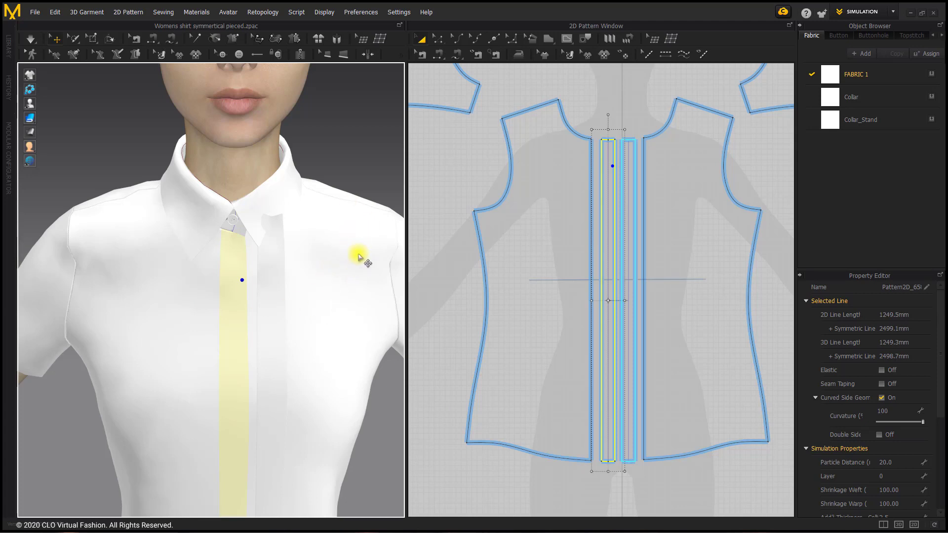
left_click(277, 284)
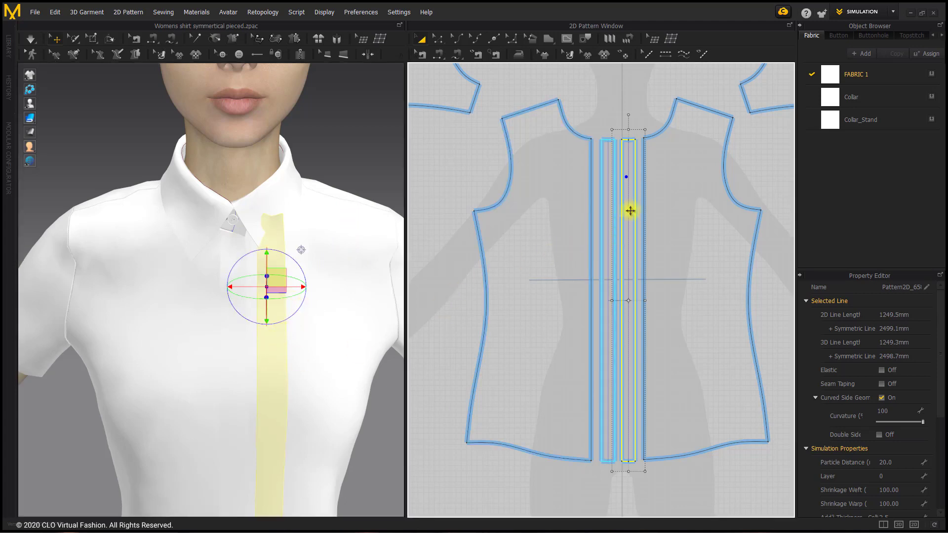
left_click_drag(630, 211, 605, 228)
left_click(610, 104)
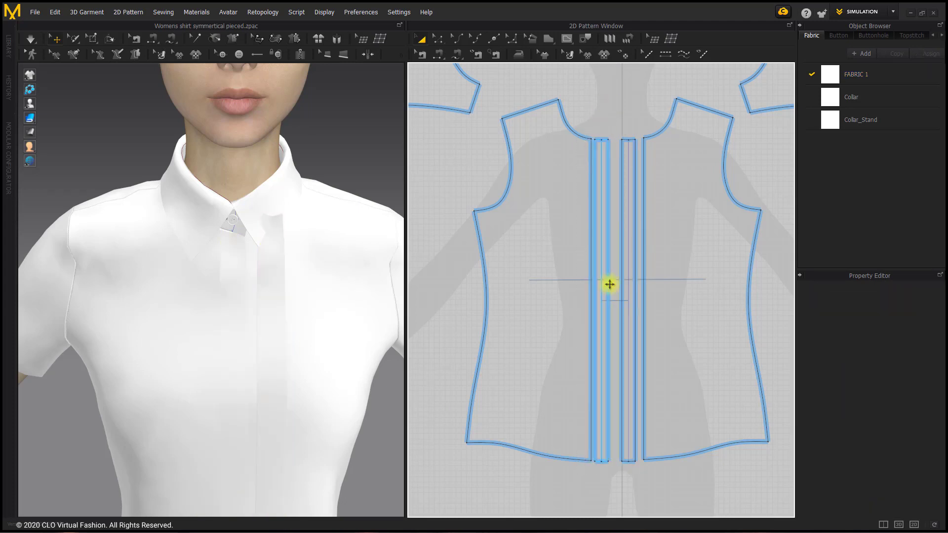
Move the placket strip across the centre front in 3D so that it lies over the opposite placket strip
left_click(236, 286)
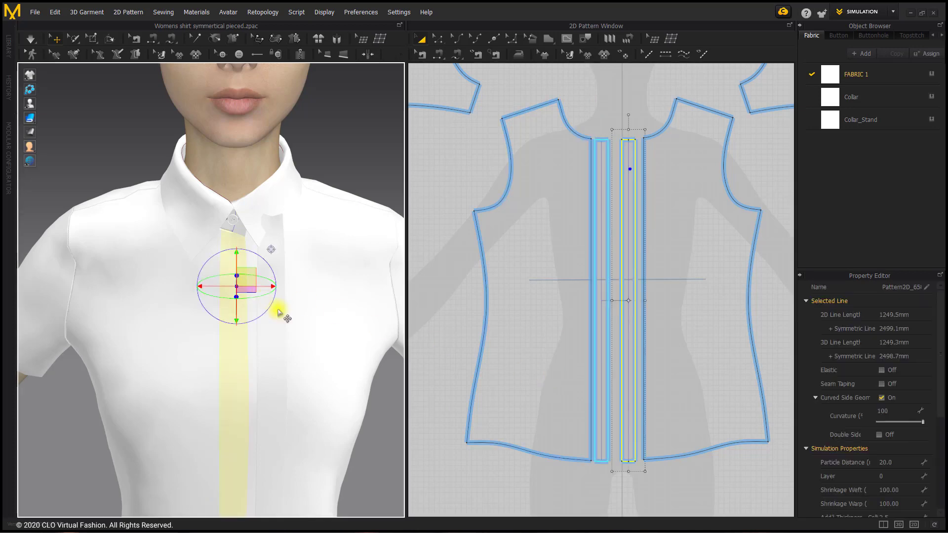
left_click(270, 335)
left_click_drag(253, 335, 314, 336)
left_click(351, 163)
left_click(275, 270)
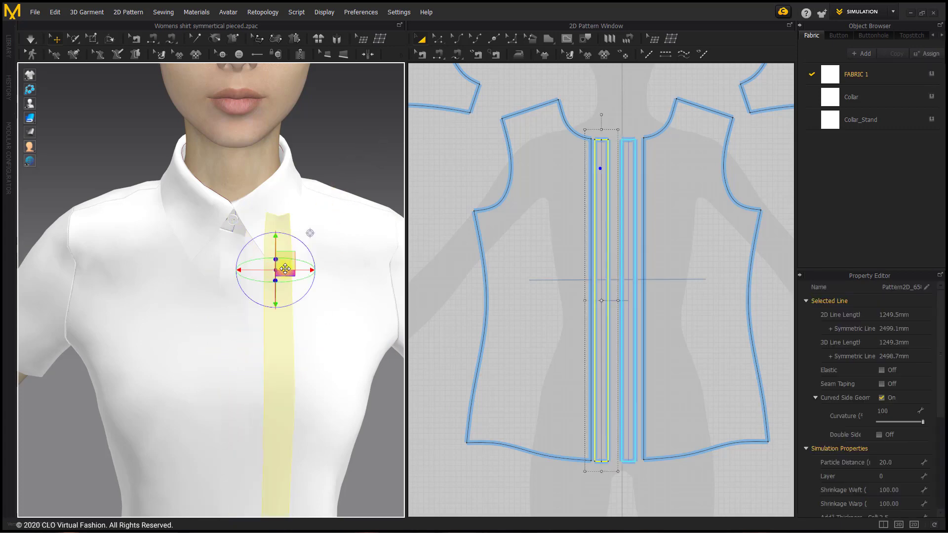
mouse_move(352, 285)
right_mouse_down()
mouse_move(327, 286)
mouse_move(350, 284)
right_mouse_up()
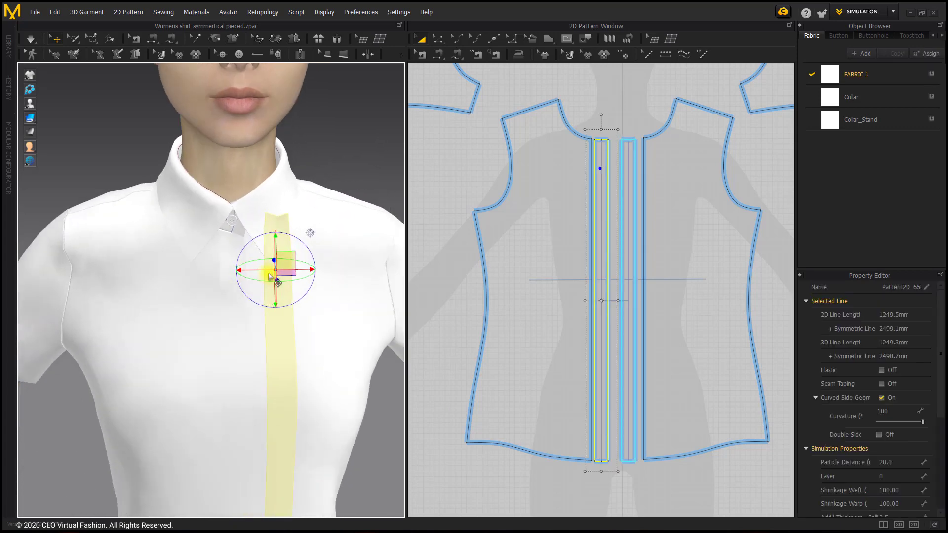
left_click_drag(260, 269, 218, 271)
right_click_drag(291, 267, 225, 270)
left_click_drag(253, 234, 206, 276)
right_click_drag(265, 276, 319, 258)
left_click(365, 153)
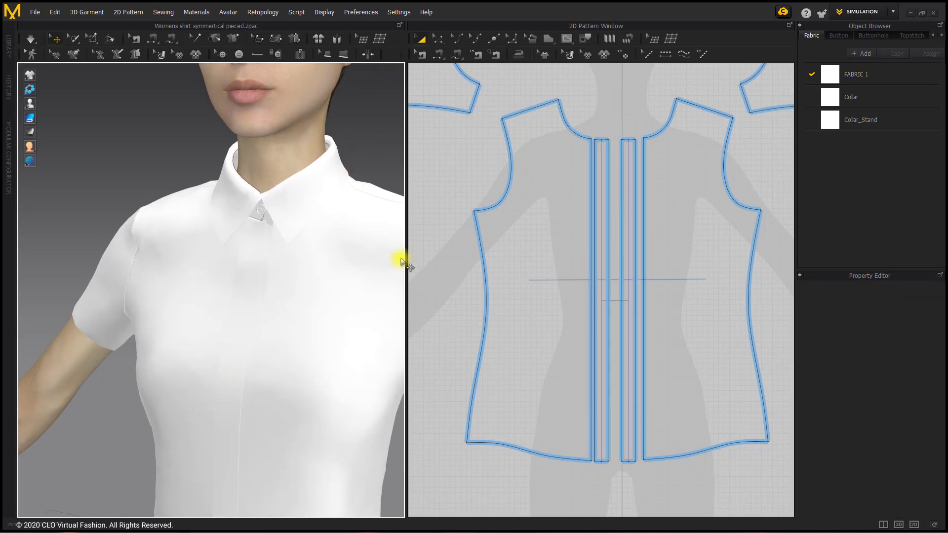
left_click(260, 262)
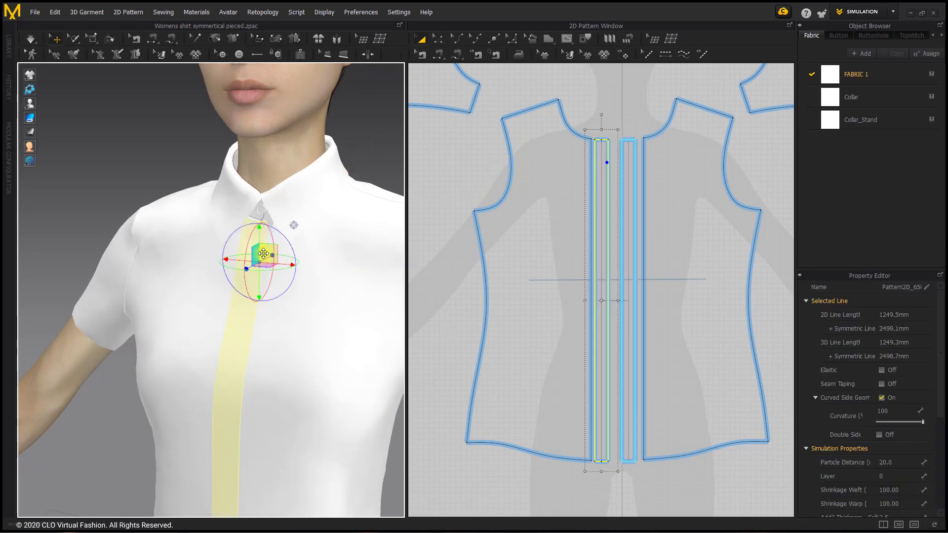
Add a Default Button on the centre line of the underlying placket strip, about 36.4 mm below its upper edge and 12.5 mm from each side
left_click(239, 53)
left_click(241, 55)
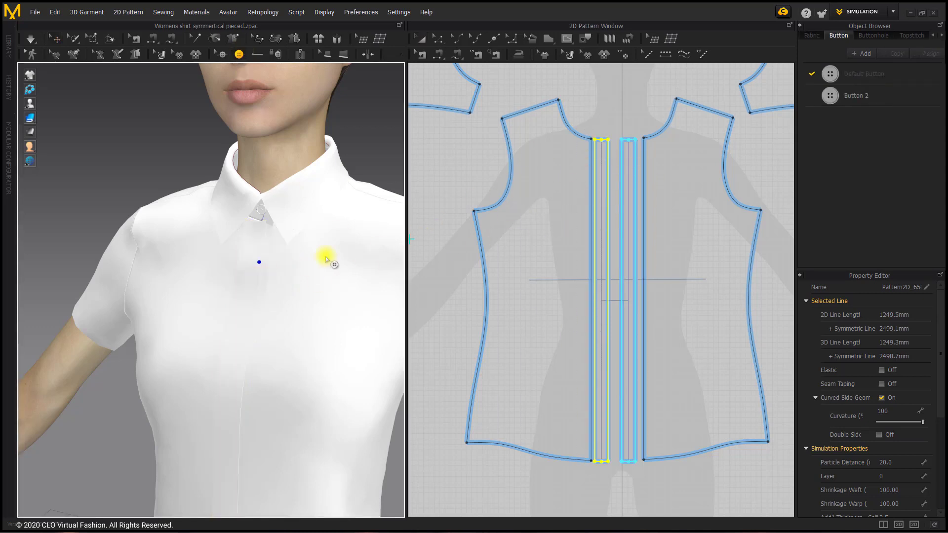
right_click_drag(326, 258, 310, 262)
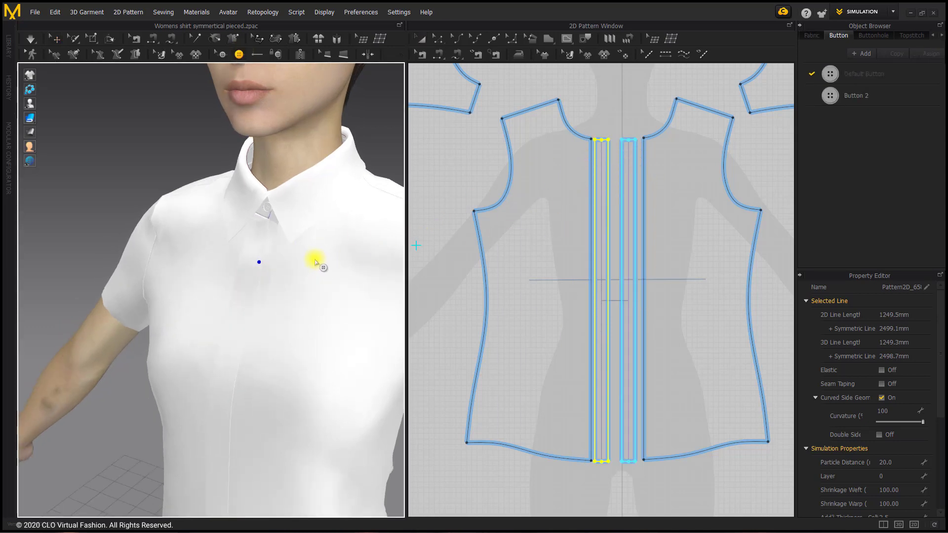
left_click(57, 40)
left_click(272, 254)
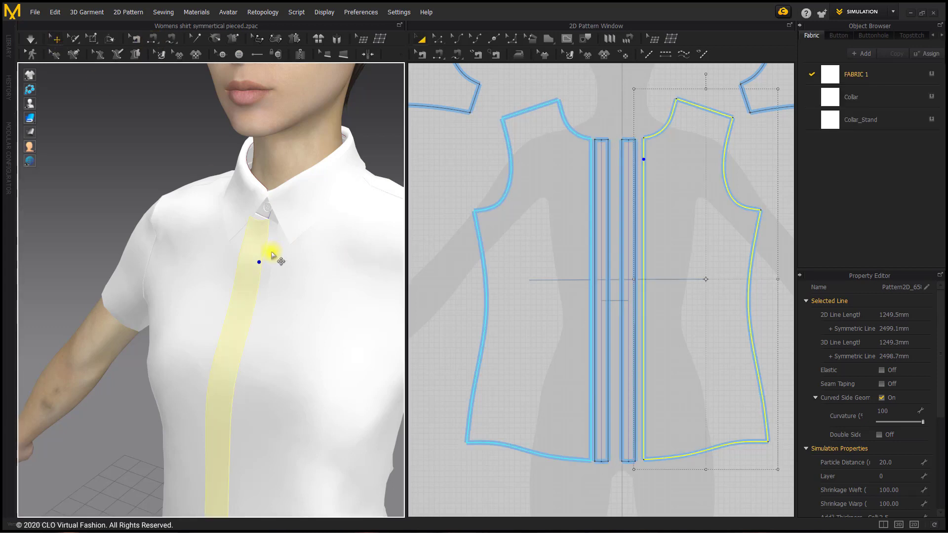
left_click(594, 99)
left_click(624, 171)
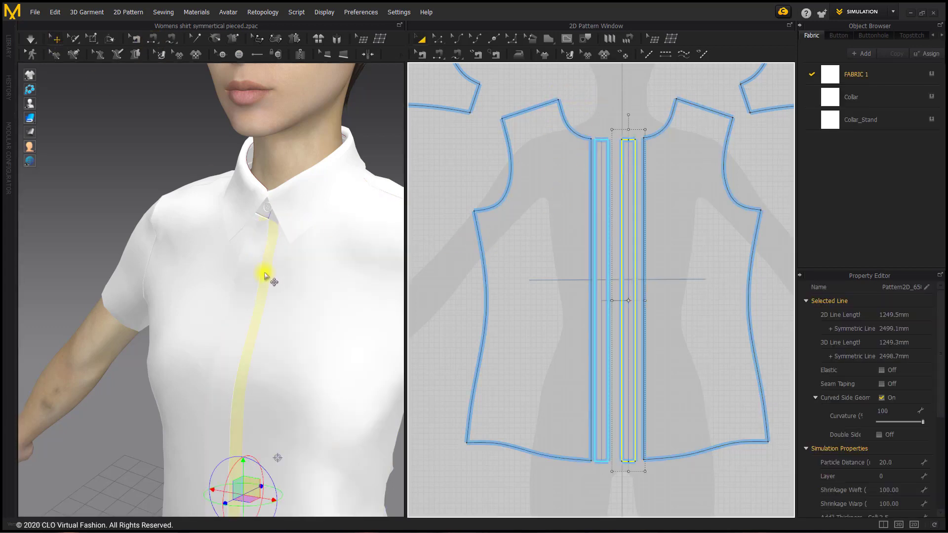
left_click(241, 54)
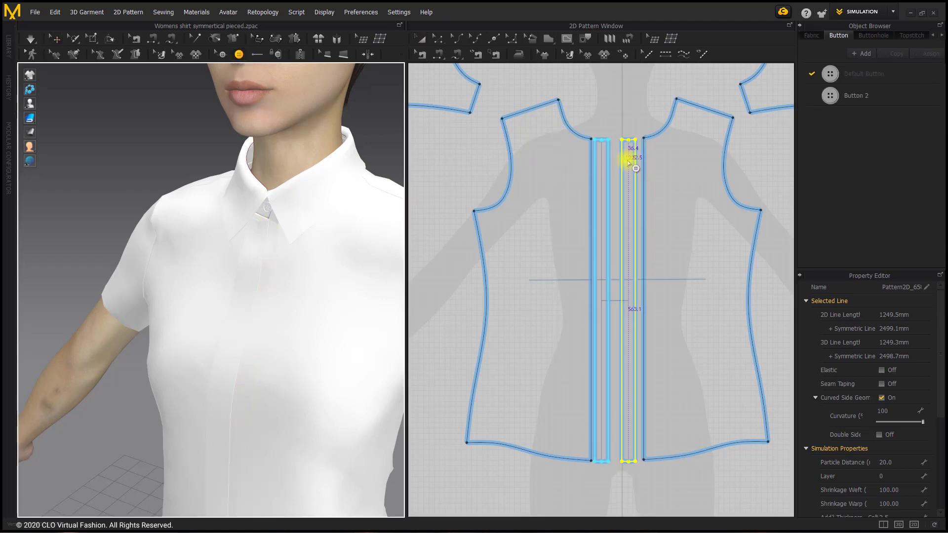
left_click(277, 247)
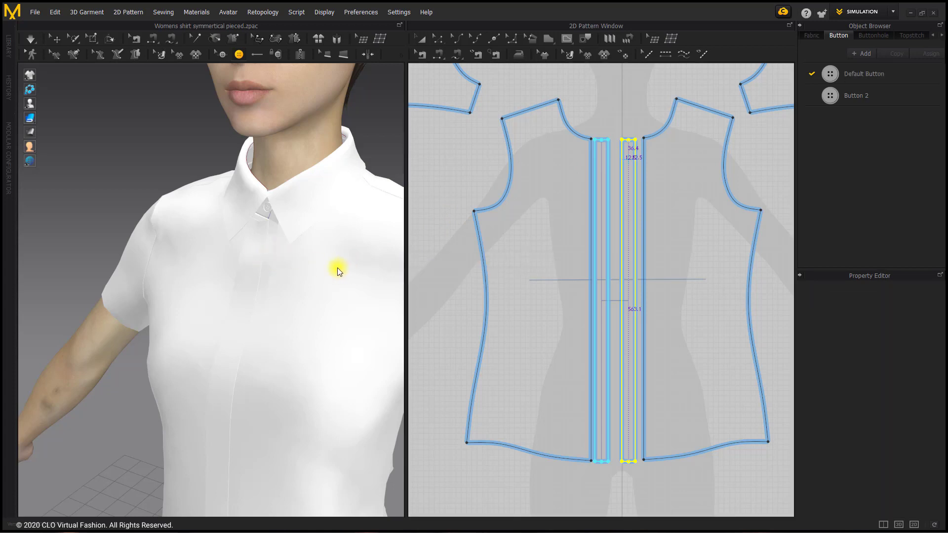
Copy the button just placed near the upper end of the placket strip
right_click_drag(337, 267, 307, 316)
middle_click_drag(304, 310, 302, 245)
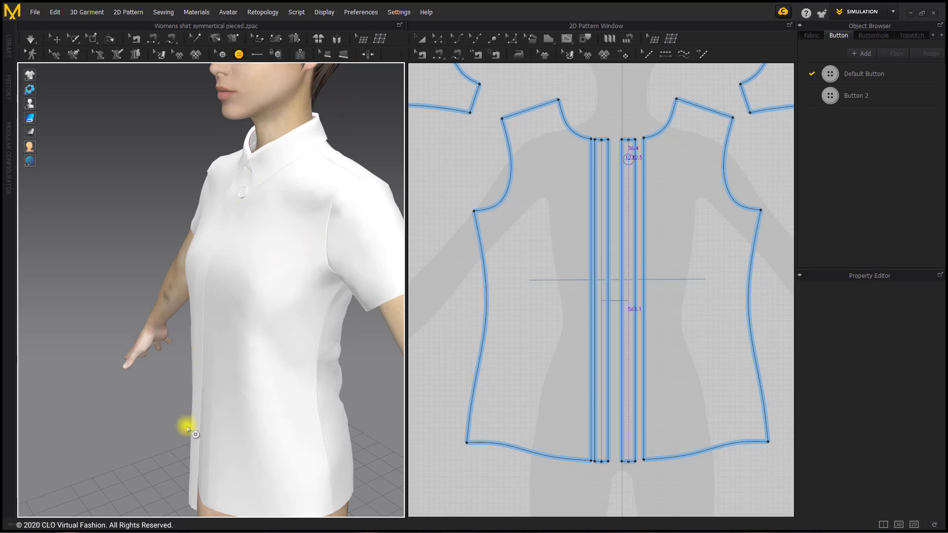
right_click_drag(233, 438, 283, 411)
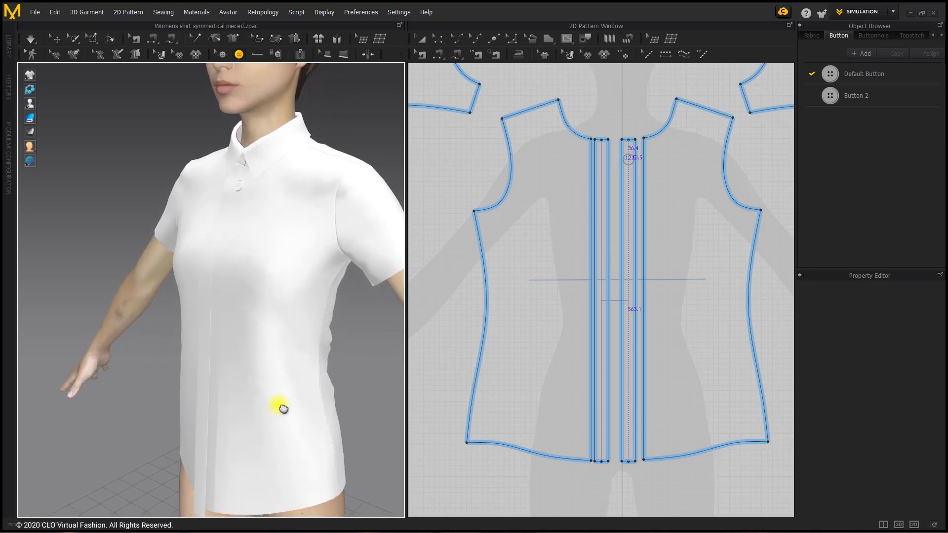
middle_click_drag(283, 410, 285, 399)
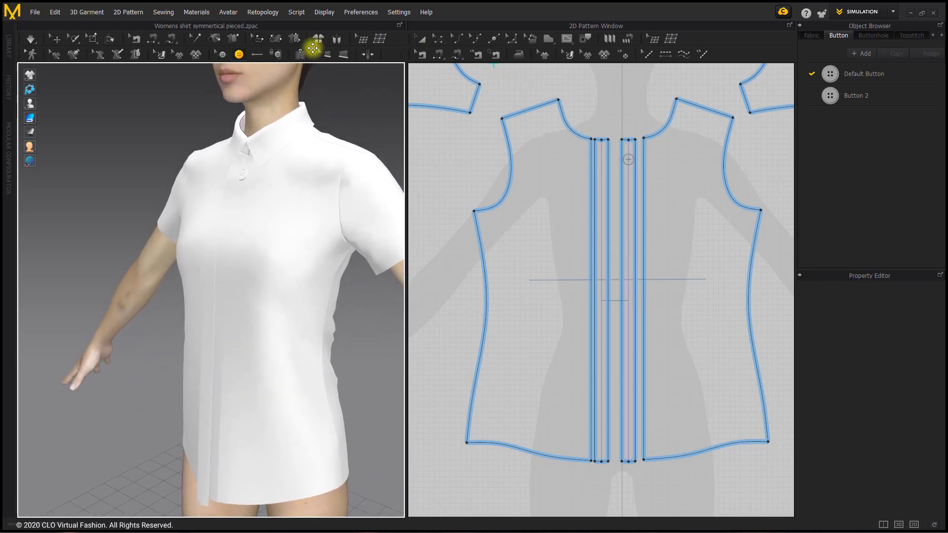
left_click(222, 53)
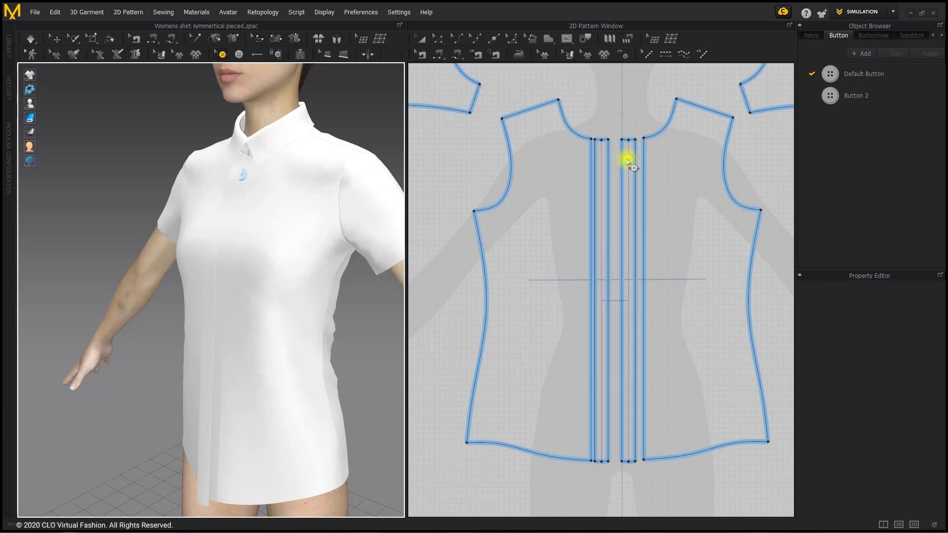
right_click(627, 161)
left_click(662, 180)
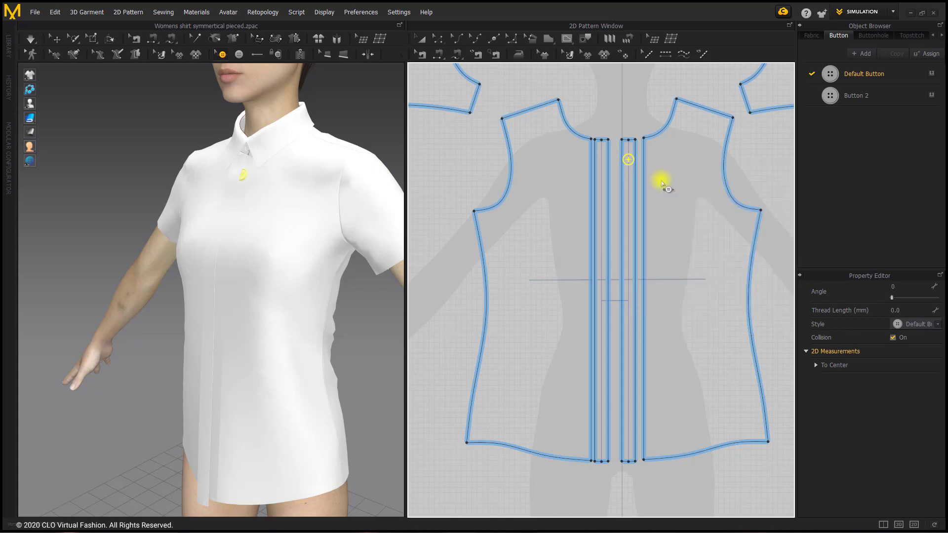
Position the pasted button directly below the original on the placket's centre line, about 70.4 mm away, and open its paste settings
right_click(629, 185)
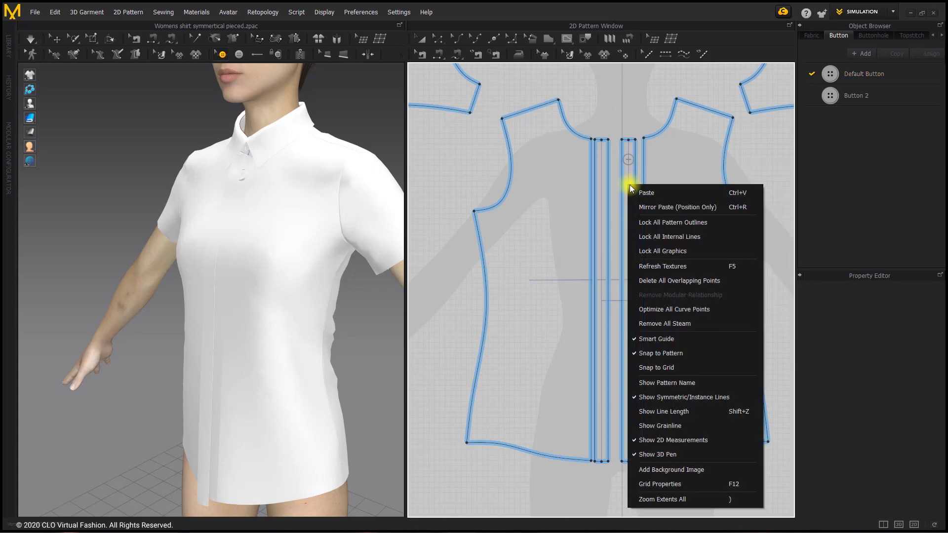
left_click(656, 189)
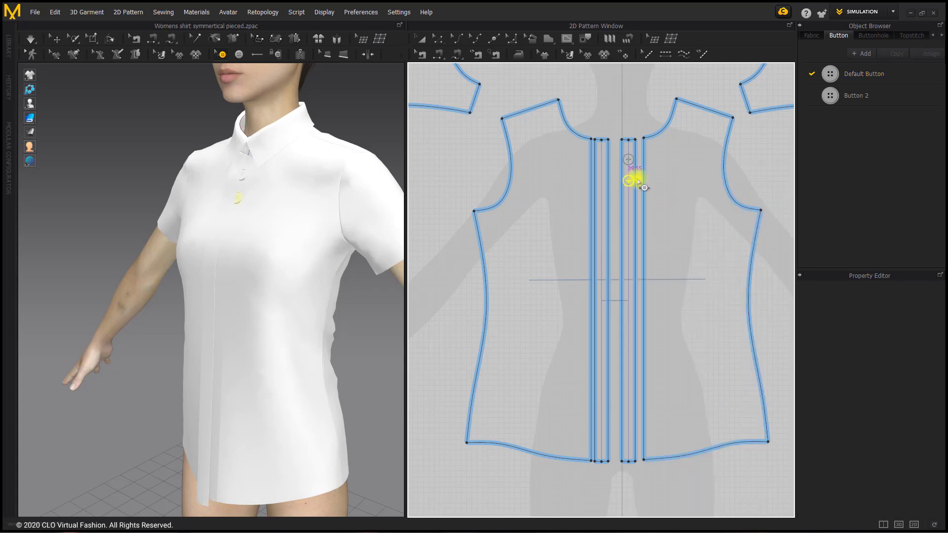
scroll(637, 180, "up", 3)
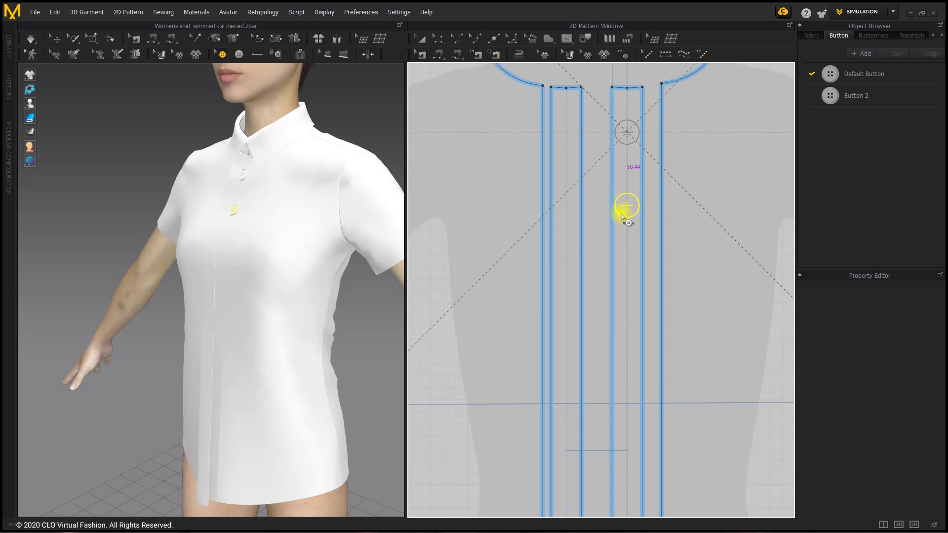
scroll(624, 217, "down", 2)
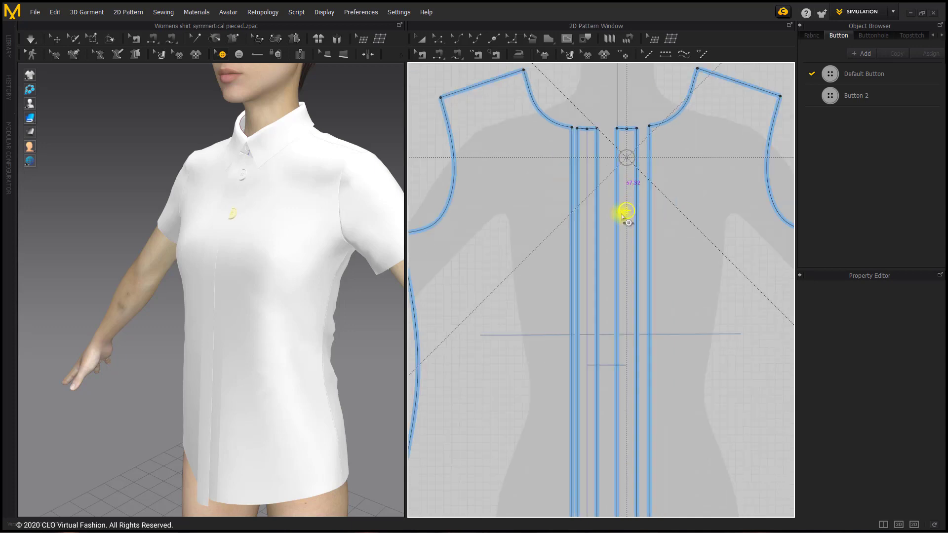
left_click(623, 215)
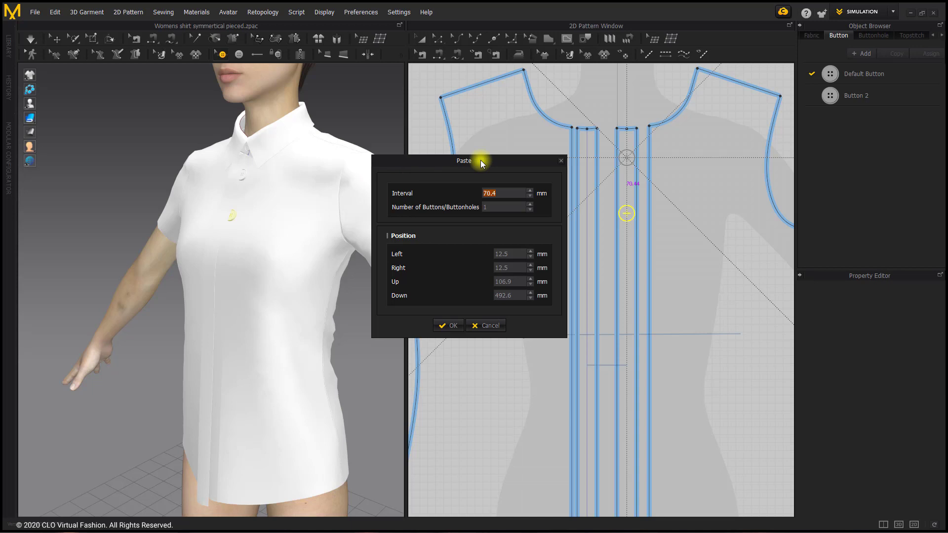
Paste 7 copies of the button down the placket's centre line at an interval of 70 mm
left_click_drag(480, 160, 493, 128)
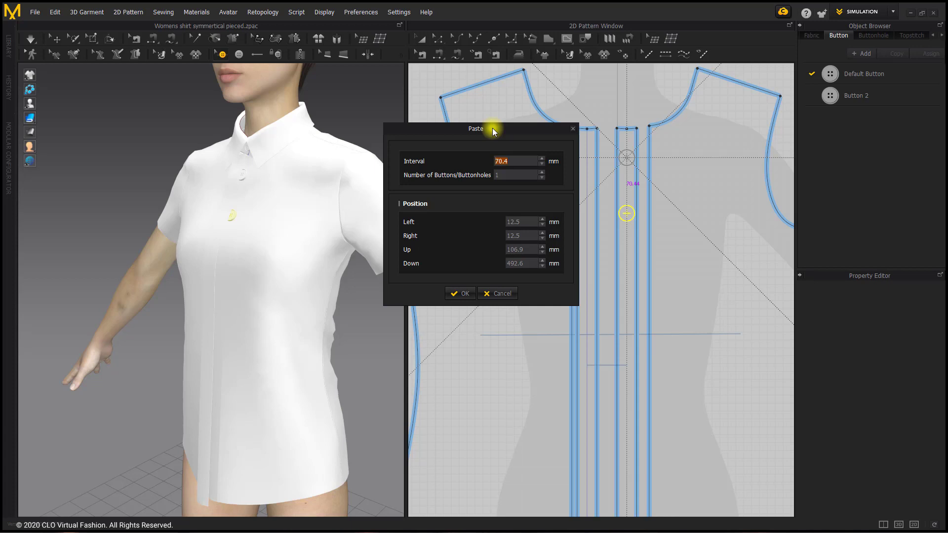
type("70")
left_click(541, 173)
left_click(541, 172)
left_click(541, 173)
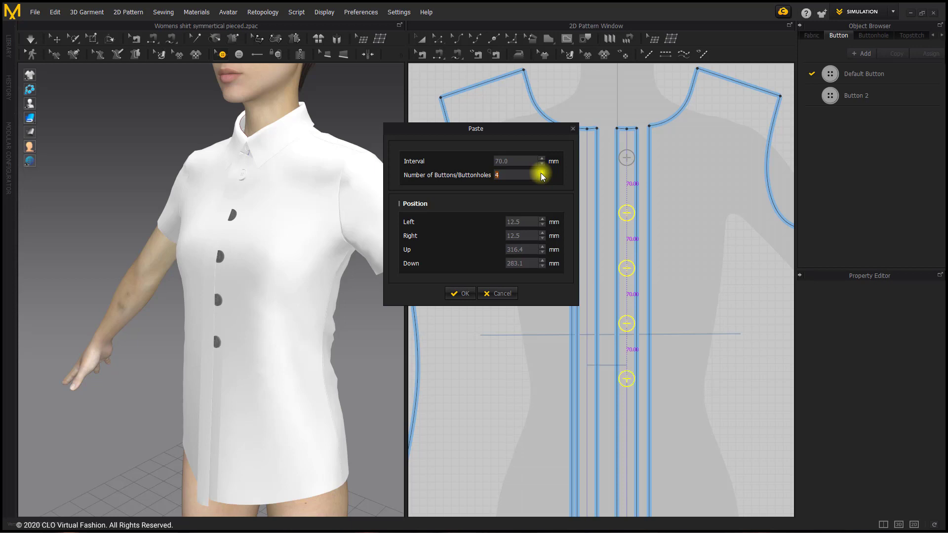
left_click(541, 173)
left_click(541, 173)
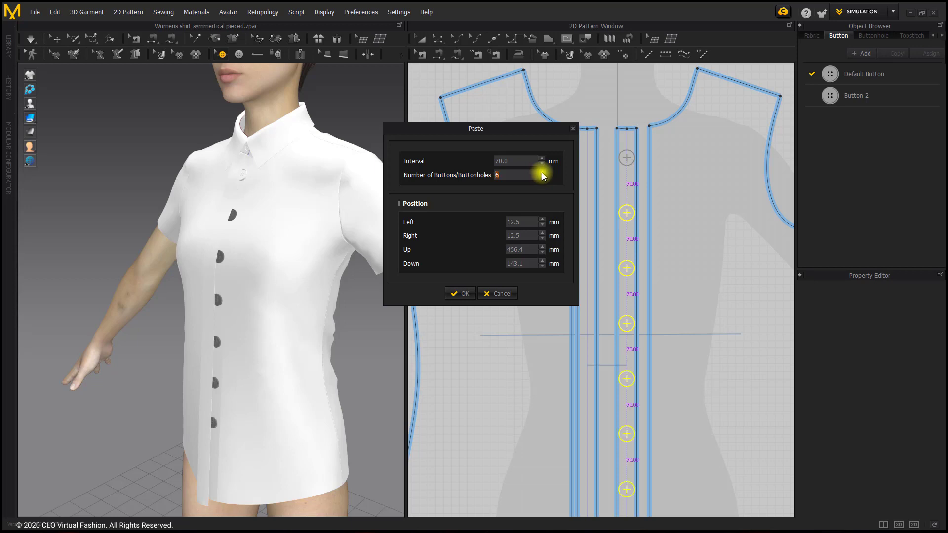
left_click(541, 173)
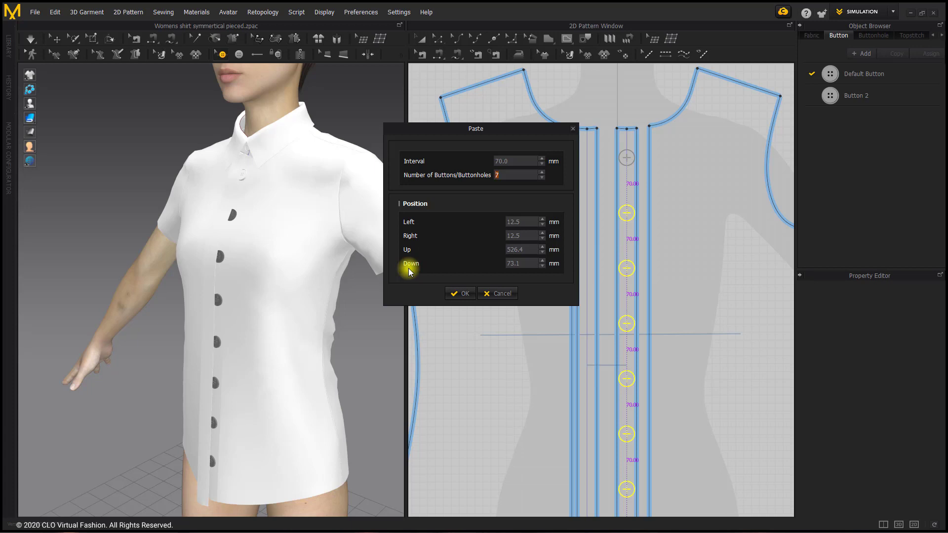
left_click(461, 293)
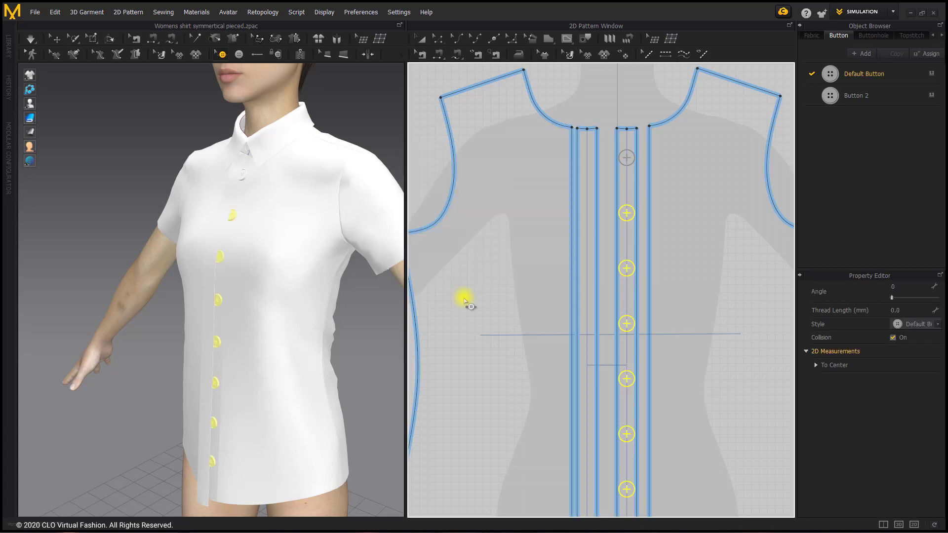
Duplicate all the buttons on the placket strip as buttonholes onto the symmetric placket strip
scroll(464, 298, "down", 2)
middle_click_drag(465, 300, 455, 265)
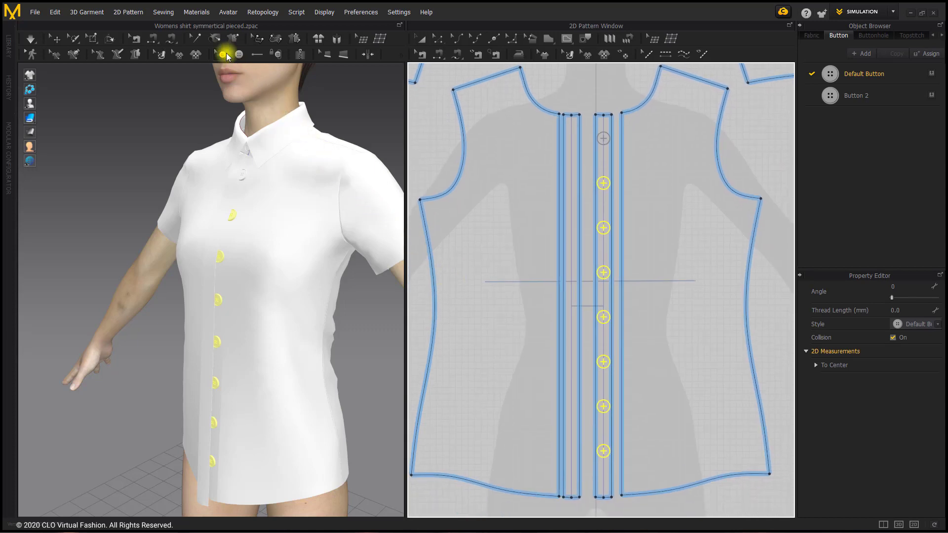
left_click(226, 53)
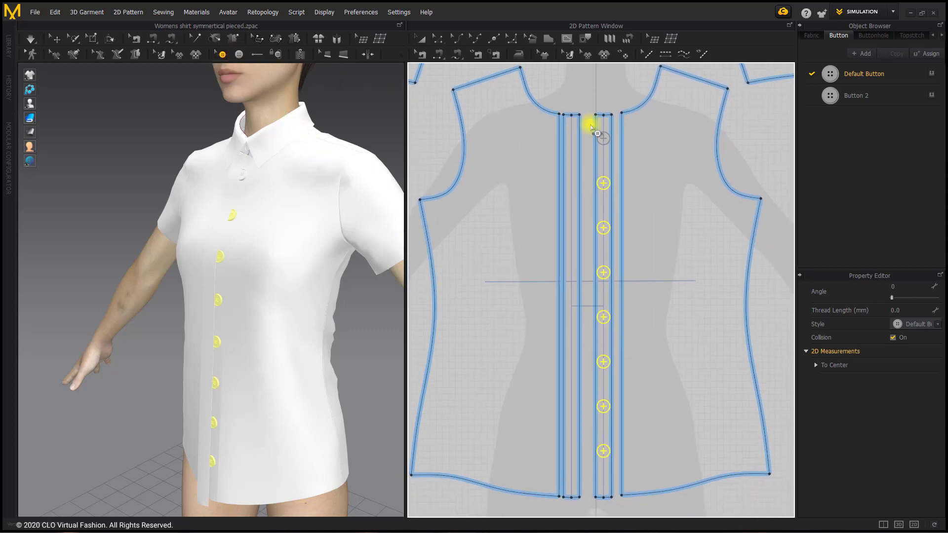
left_click_drag(590, 123, 634, 482)
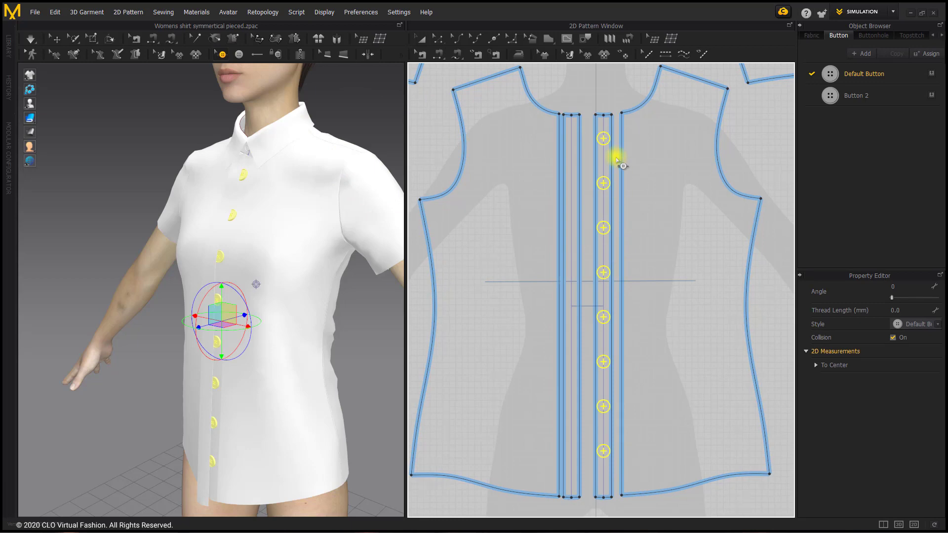
right_click(599, 137)
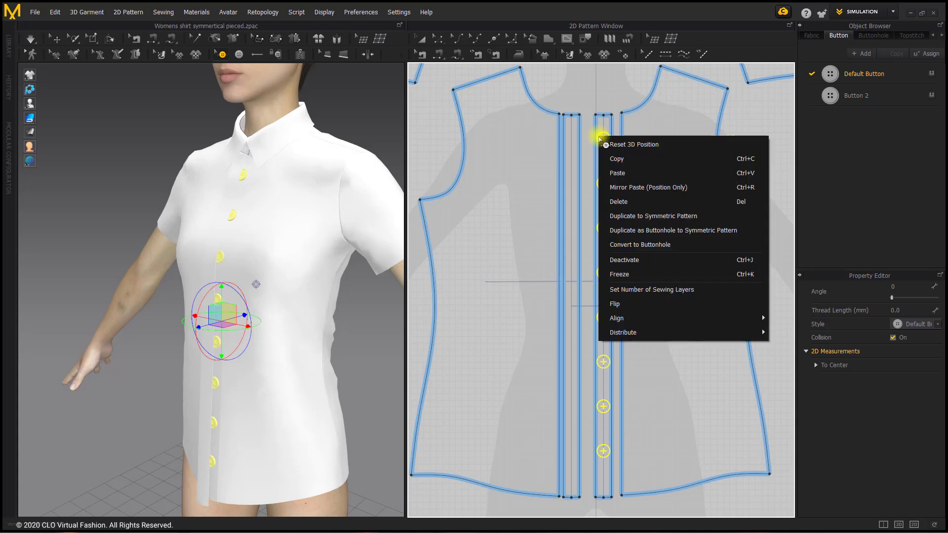
left_click(743, 231)
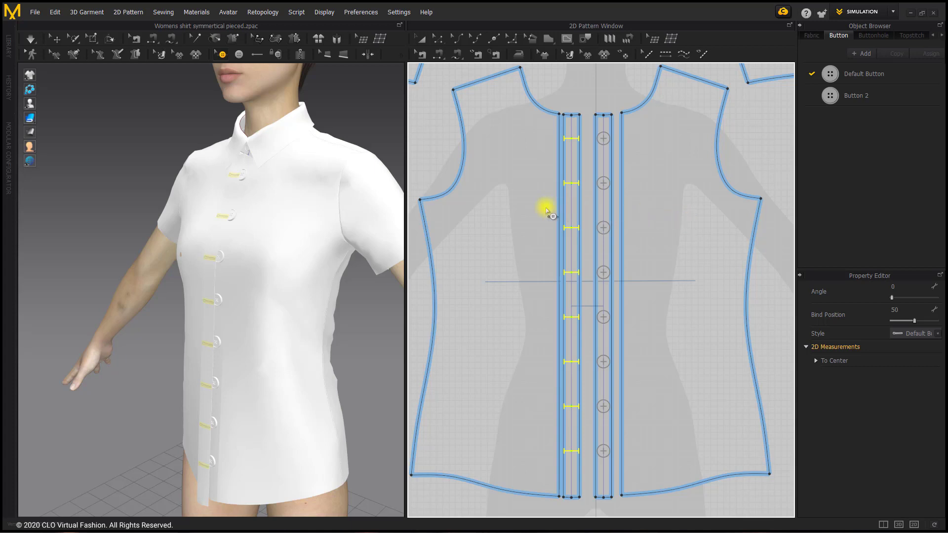
Fasten all the placket buttons to their matching buttonholes on the opposite placket strip
right_click_drag(264, 180, 284, 194)
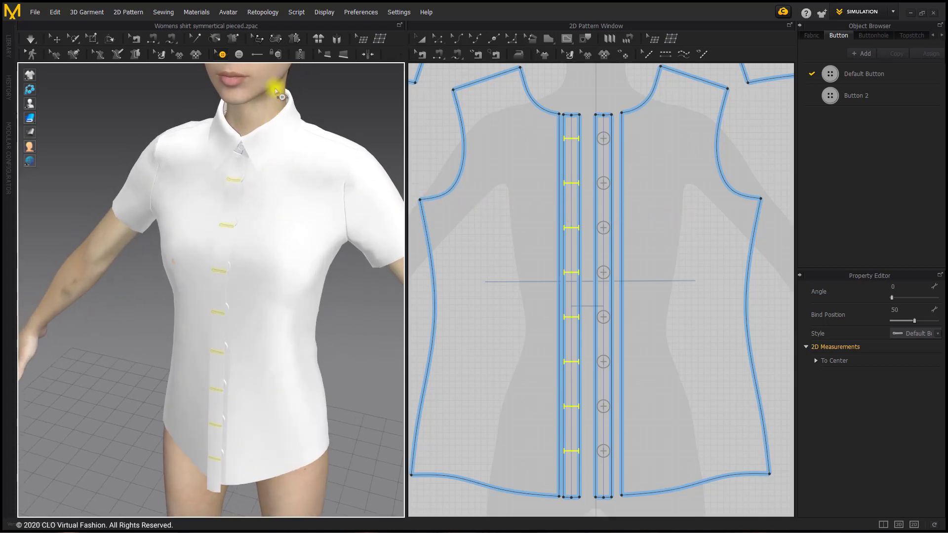
left_click(272, 53)
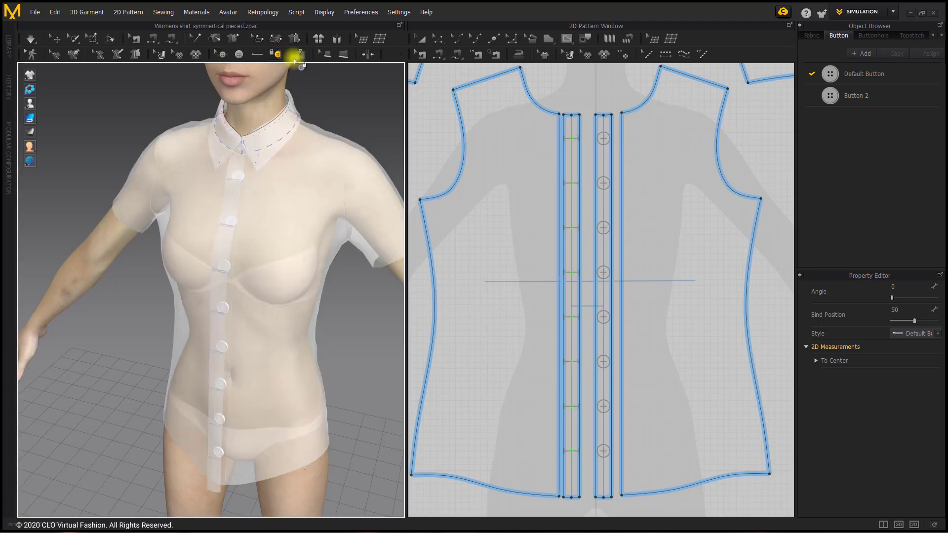
left_click_drag(630, 257, 645, 468)
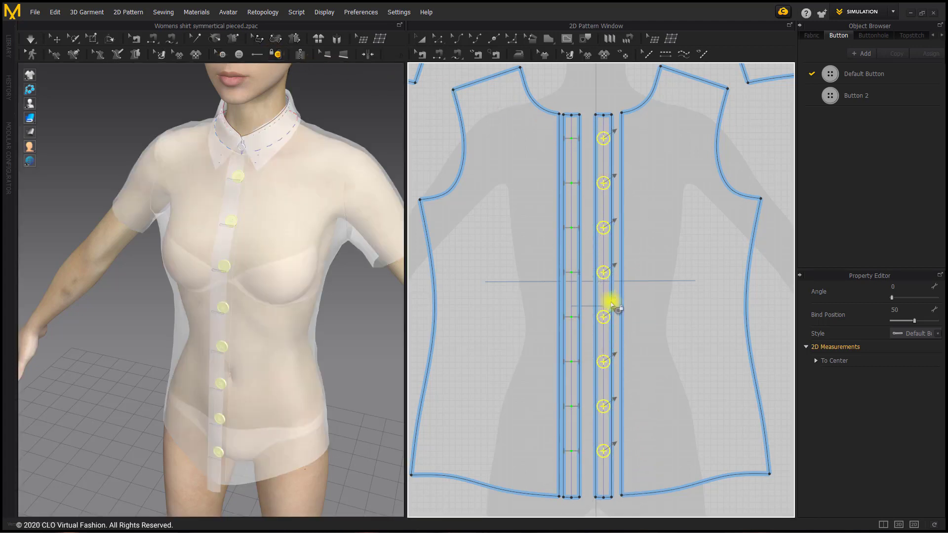
left_click(574, 139)
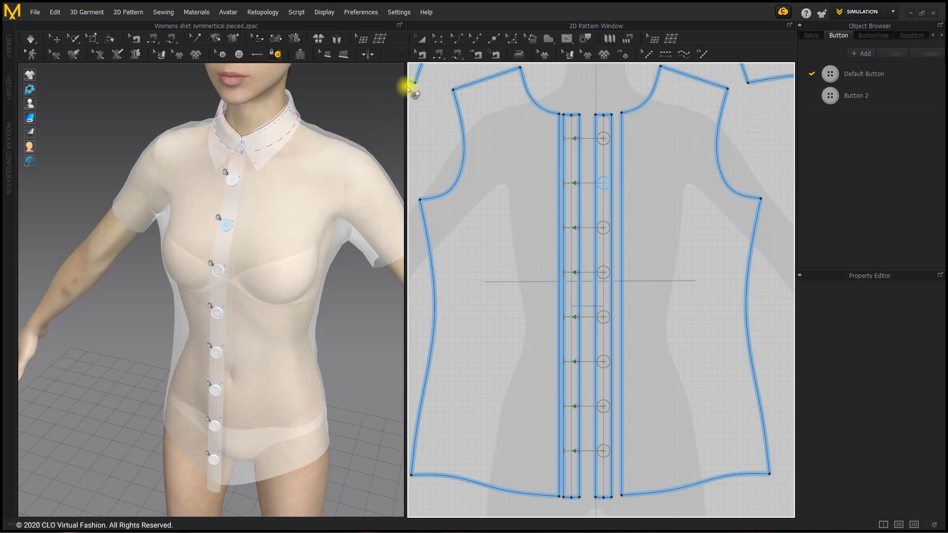
Delete the existing seams joining the upper edge of the button placket strip to the collar stand
left_click(434, 57)
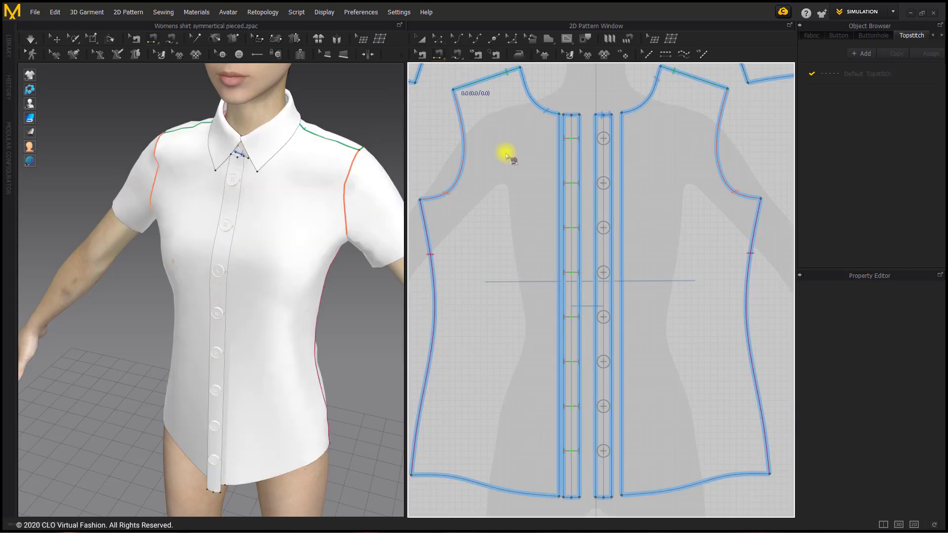
scroll(542, 202, "up", 2)
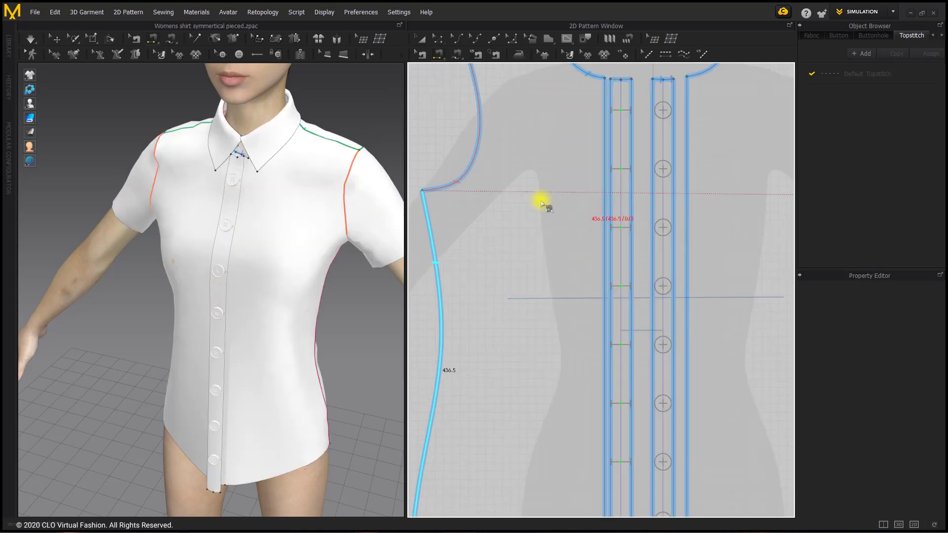
left_click(605, 194)
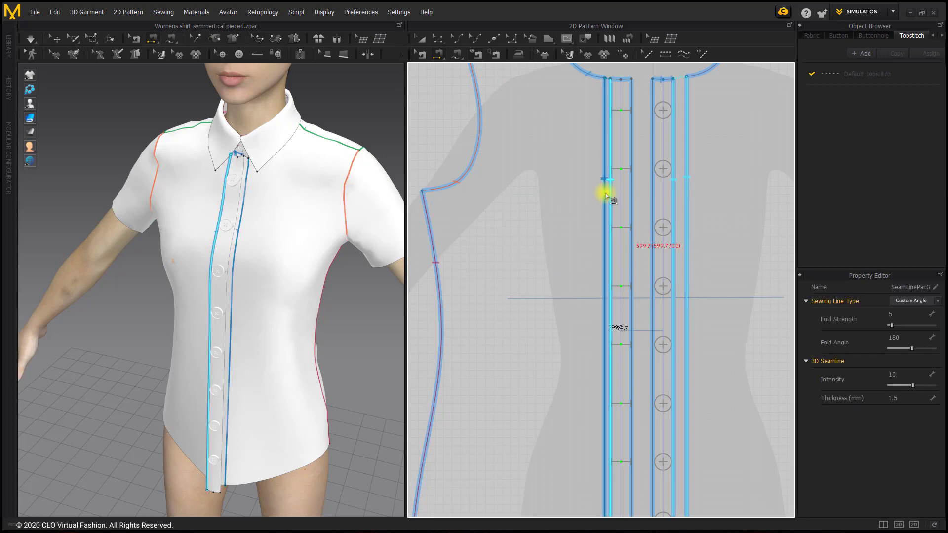
middle_click_drag(605, 196, 504, 368)
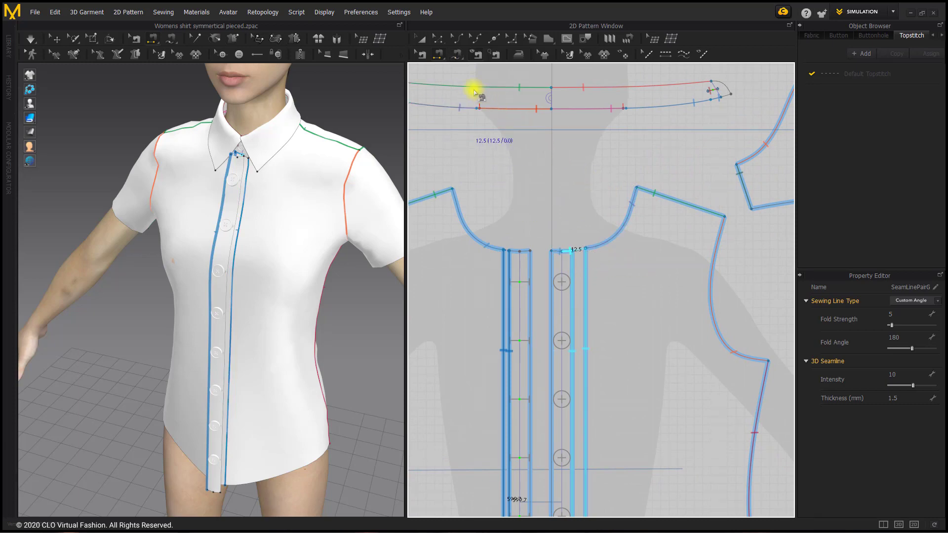
left_click(421, 54)
left_click_drag(537, 222, 578, 266)
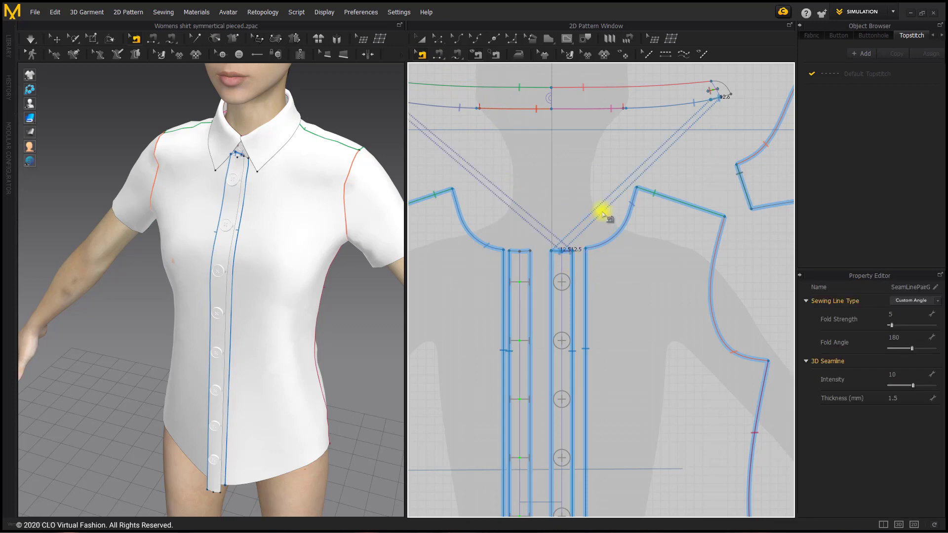
key("Delete")
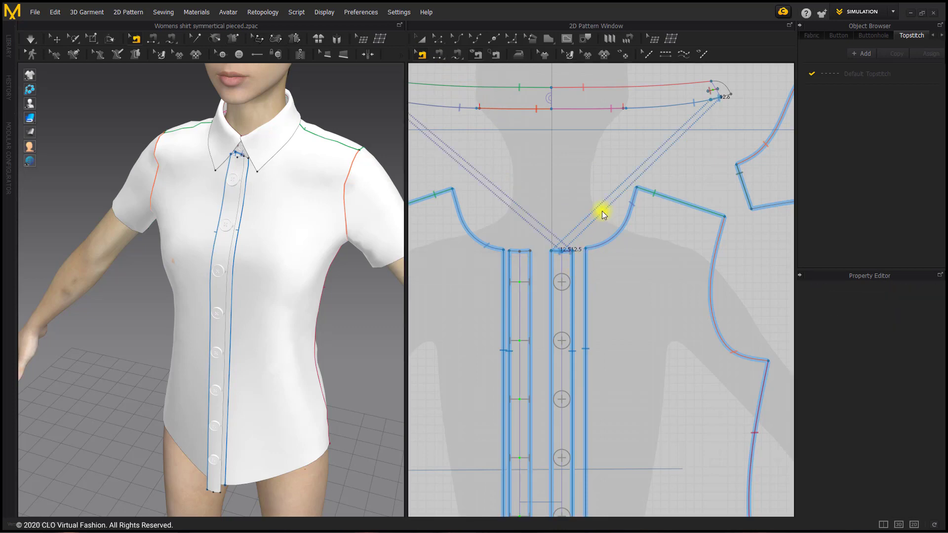
Free-sew the 25.1 mm end segment of the collar stand's lower edge to the upper edge of the buttonhole placket strip
left_click(454, 55)
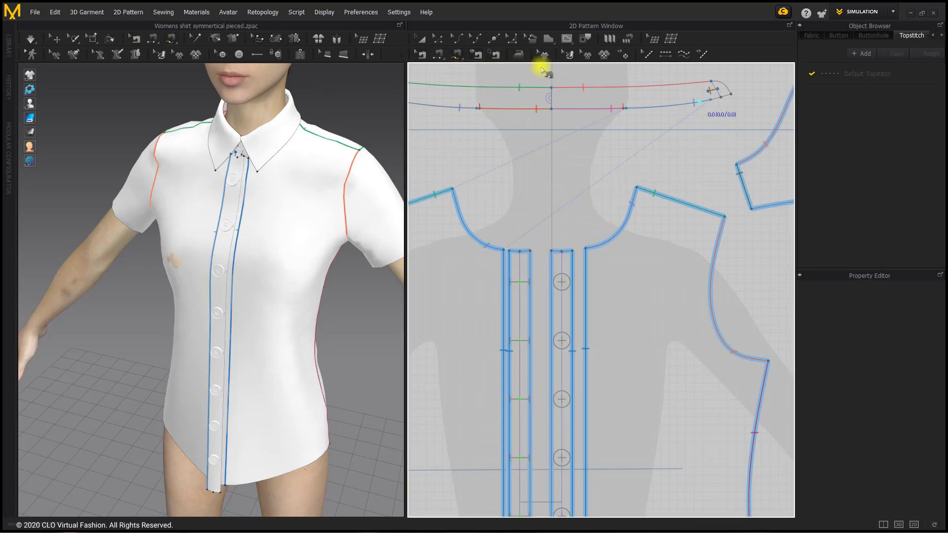
left_click(724, 97)
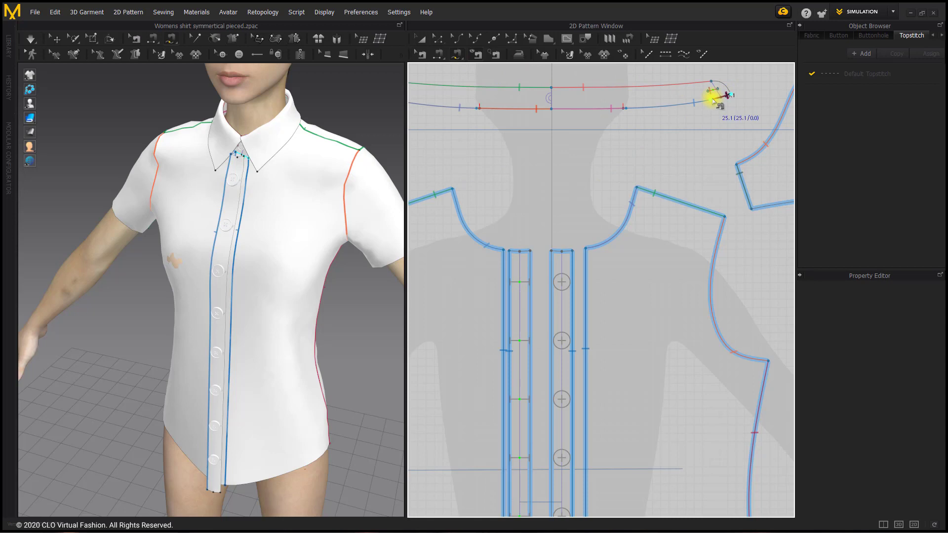
left_click(712, 100)
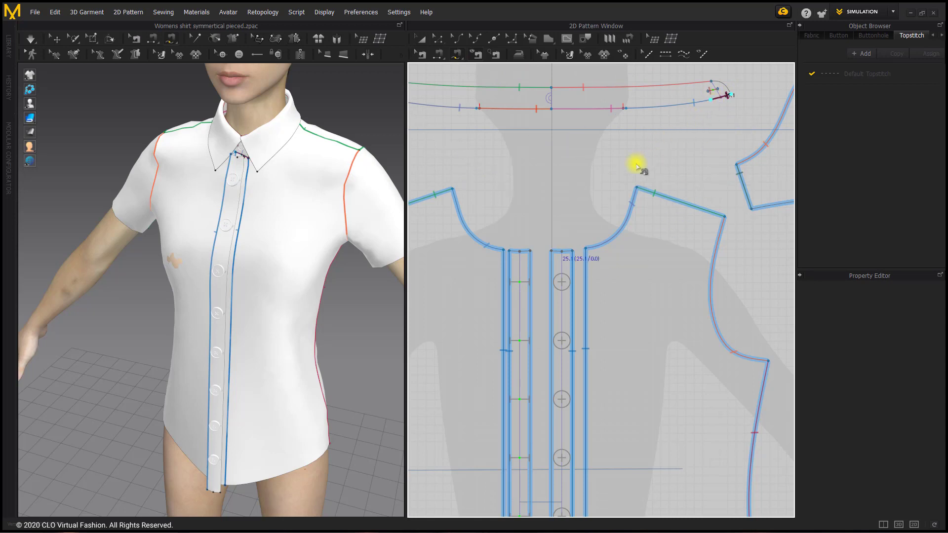
left_click(532, 251)
left_click(509, 250)
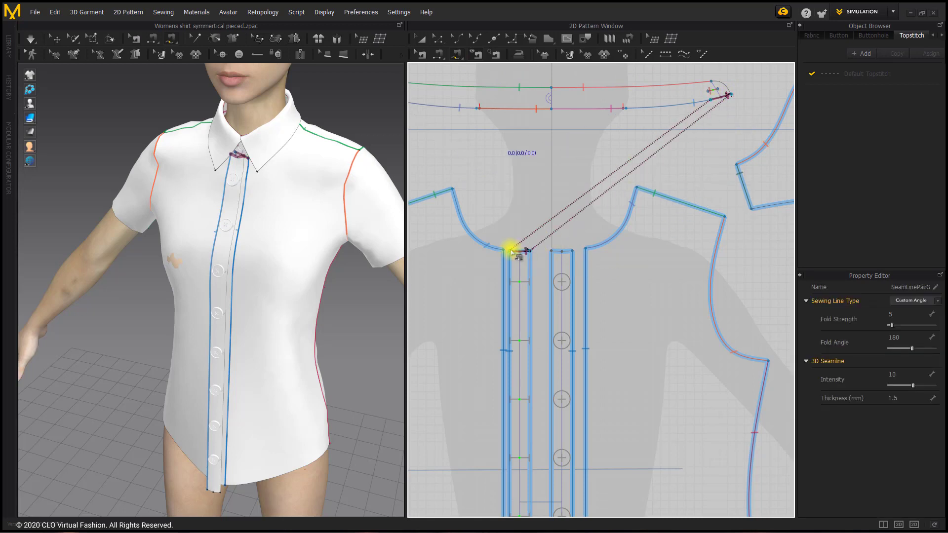
Free-sew the 25.1 mm segment at the collar stand's opposite end to the upper edge of the button placket strip
middle_click_drag(420, 197, 547, 224)
left_click(499, 121)
left_click(518, 127)
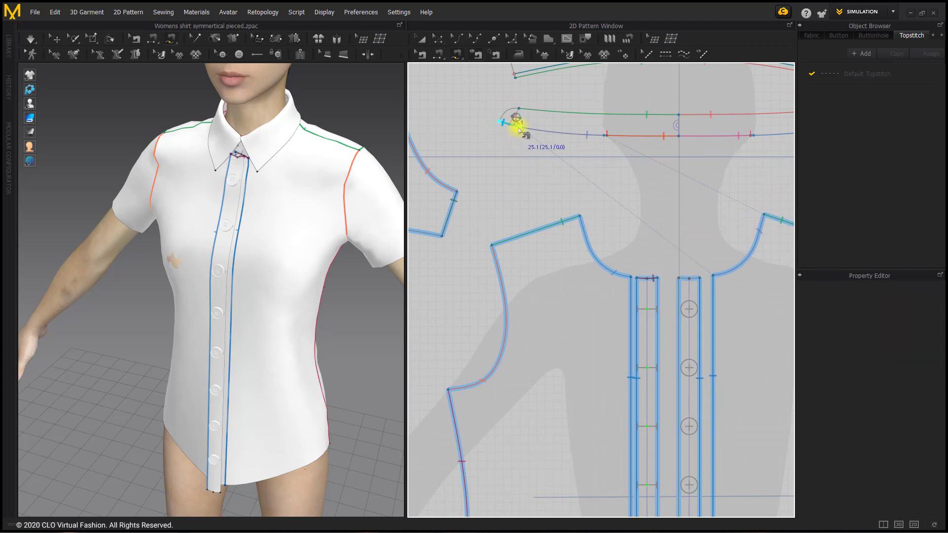
middle_click_drag(612, 152, 518, 131)
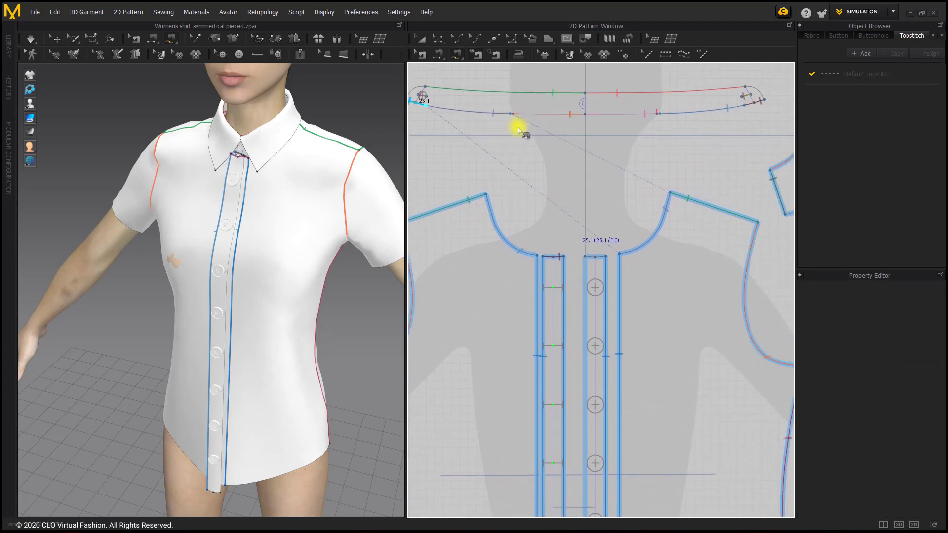
left_click(591, 256)
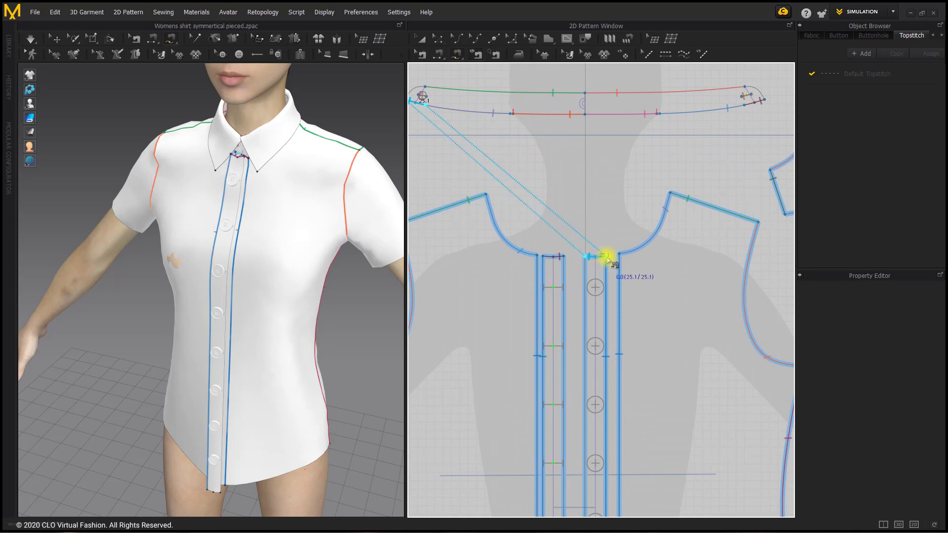
Simulate the shirt with its new collar seams and fastened plackets, and inspect the drape from the front, side and back
right_click_drag(260, 174, 245, 224)
scroll(277, 177, "up", 3)
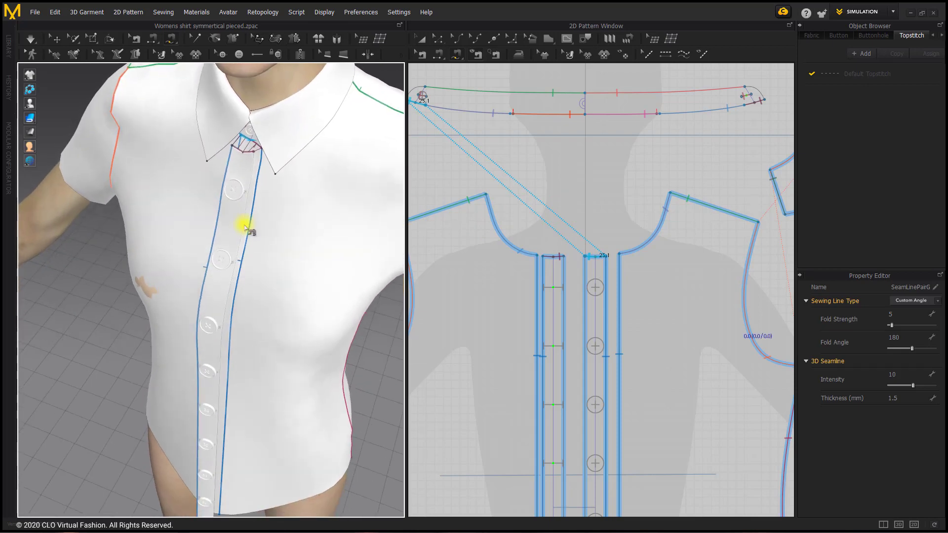
right_click_drag(310, 199, 321, 164)
left_click(316, 152)
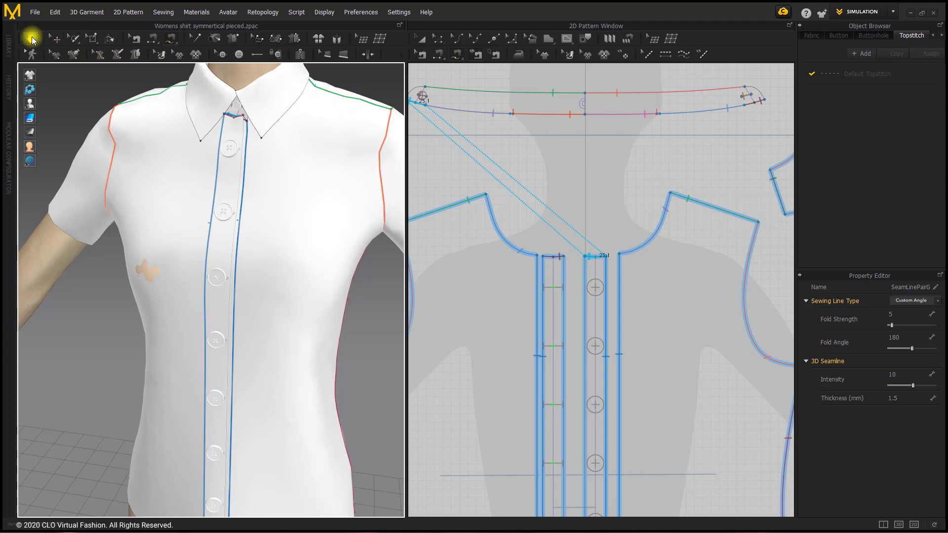
left_click(32, 38)
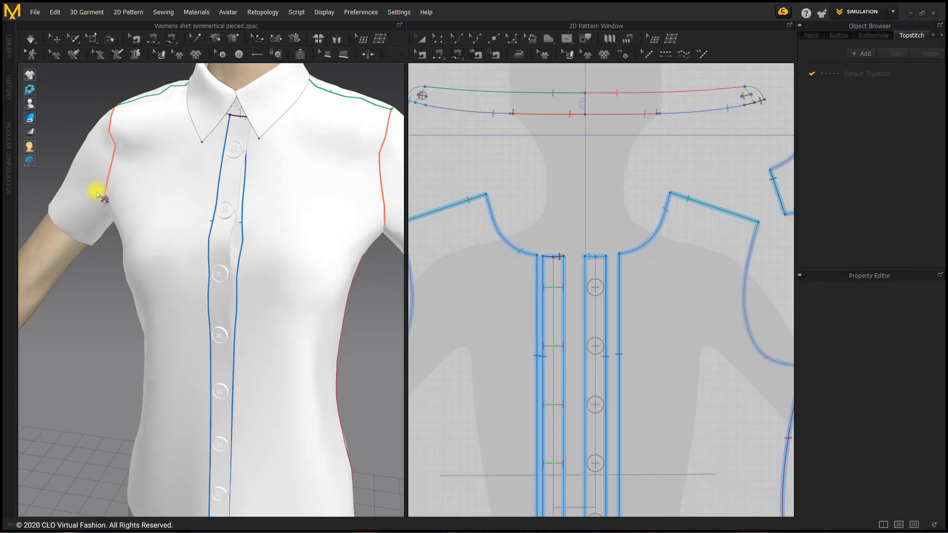
left_click(53, 39)
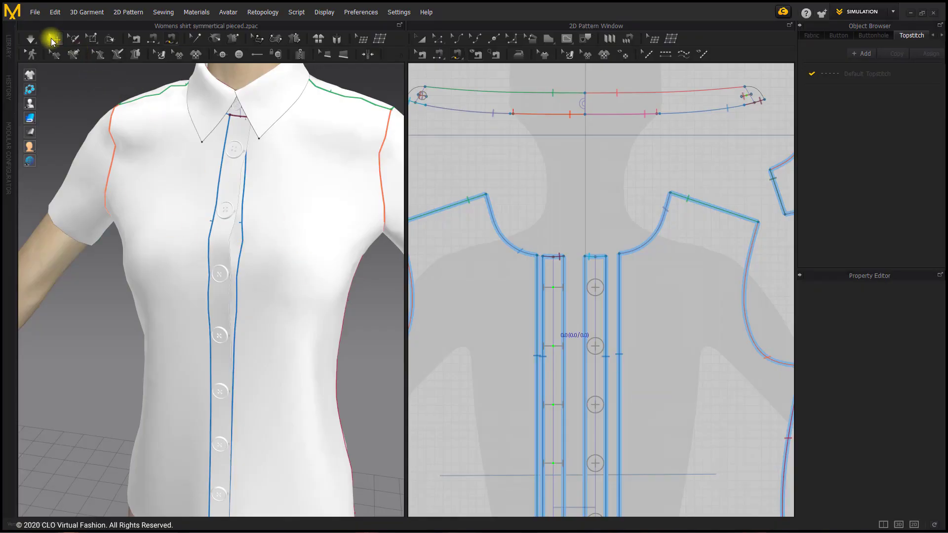
right_click_drag(313, 275, 282, 269)
right_click_drag(266, 270, 322, 263)
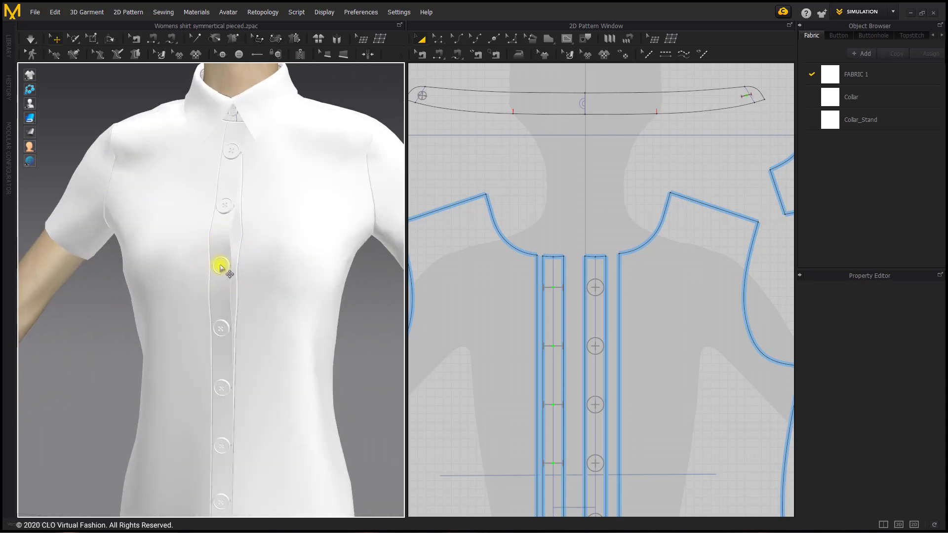
right_click_drag(269, 283, 223, 289)
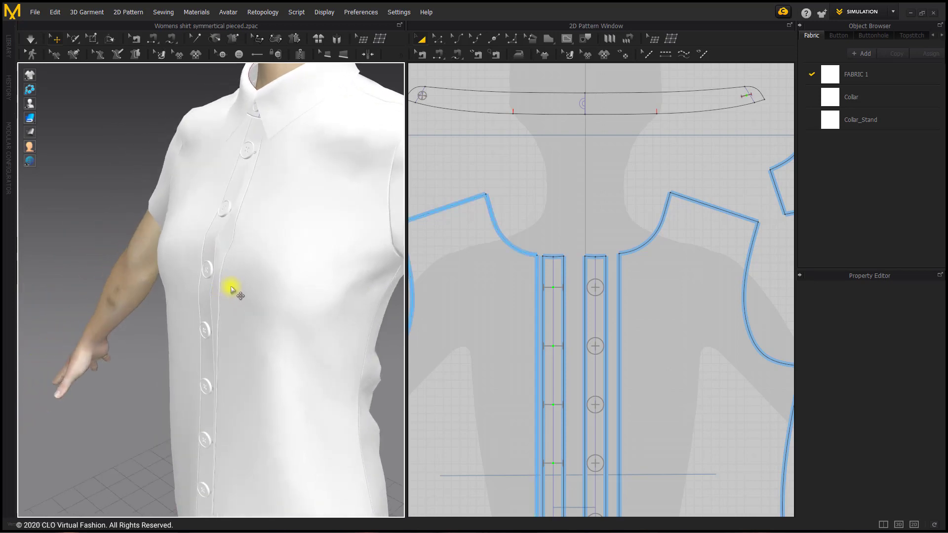
scroll(315, 252, "down", 3)
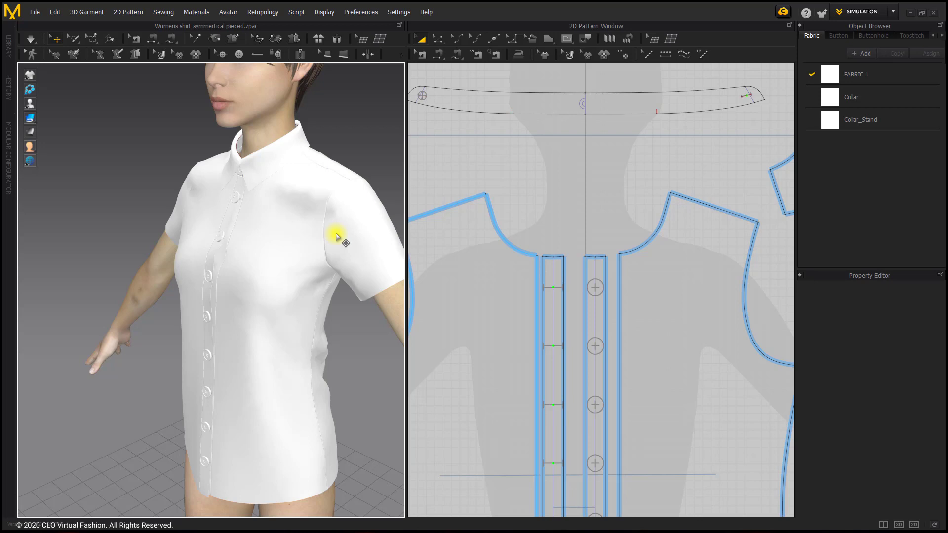
right_click_drag(340, 208, 190, 209)
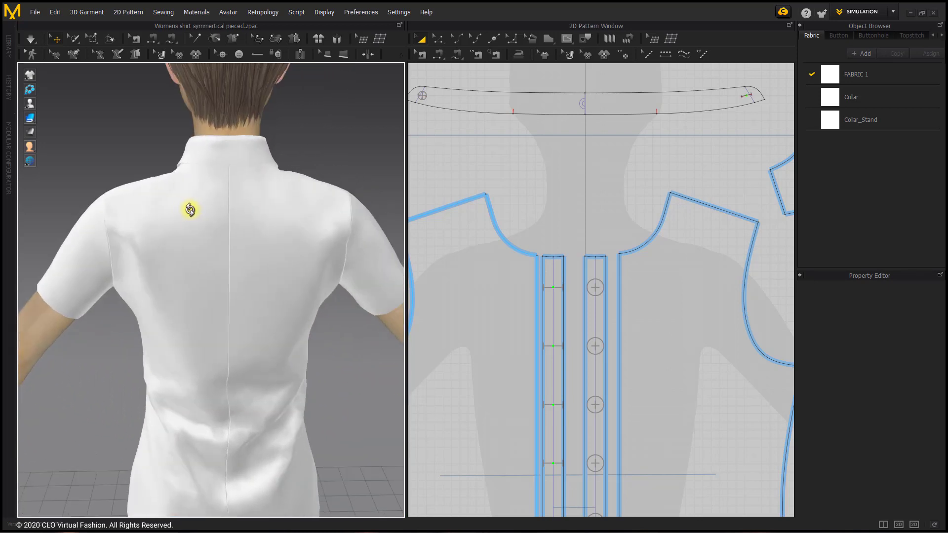
Draw a horizontal internal line about 170.4 mm long across one back panel, from the armhole to the centre back edge
scroll(651, 246, "down", 4)
middle_click_drag(638, 235, 473, 164)
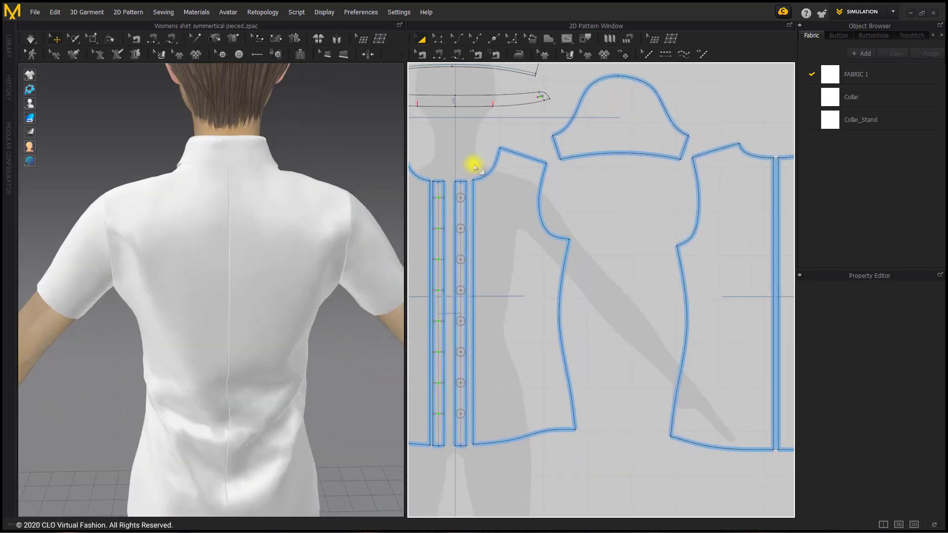
middle_click_drag(600, 192, 446, 171)
middle_click_drag(541, 163, 526, 181)
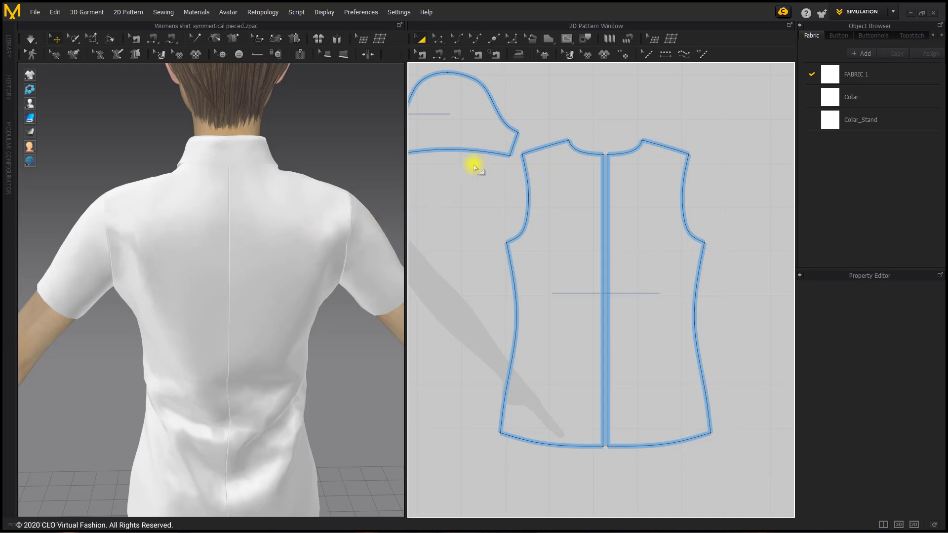
left_click(567, 41)
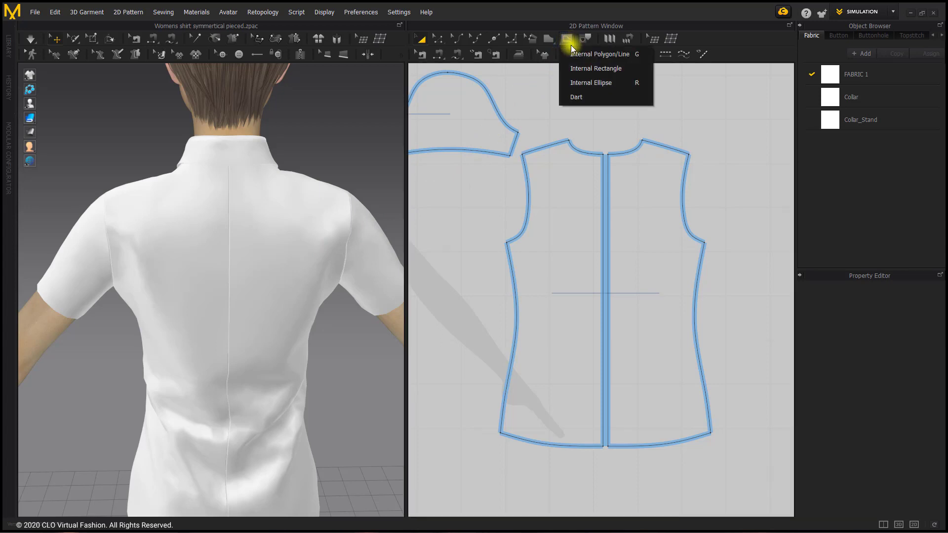
left_click(628, 57)
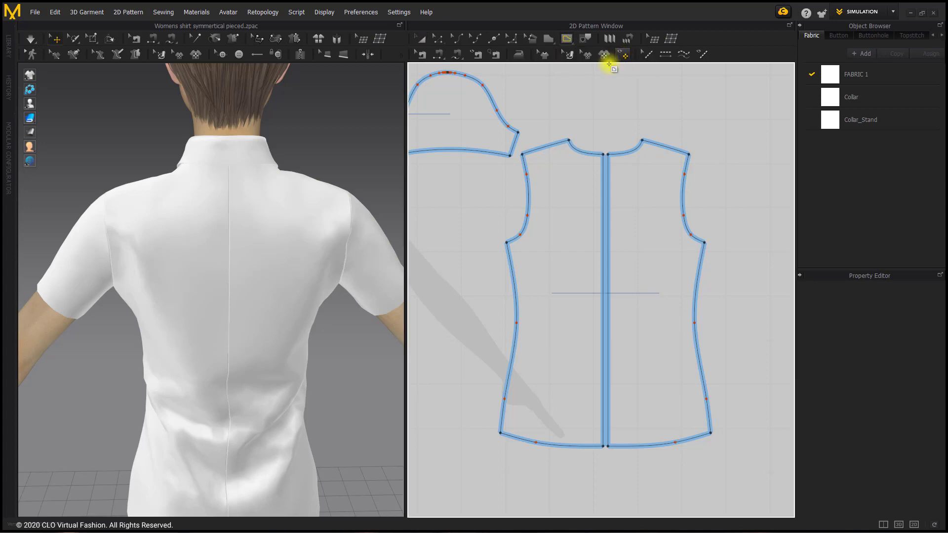
scroll(548, 192, "up", 2)
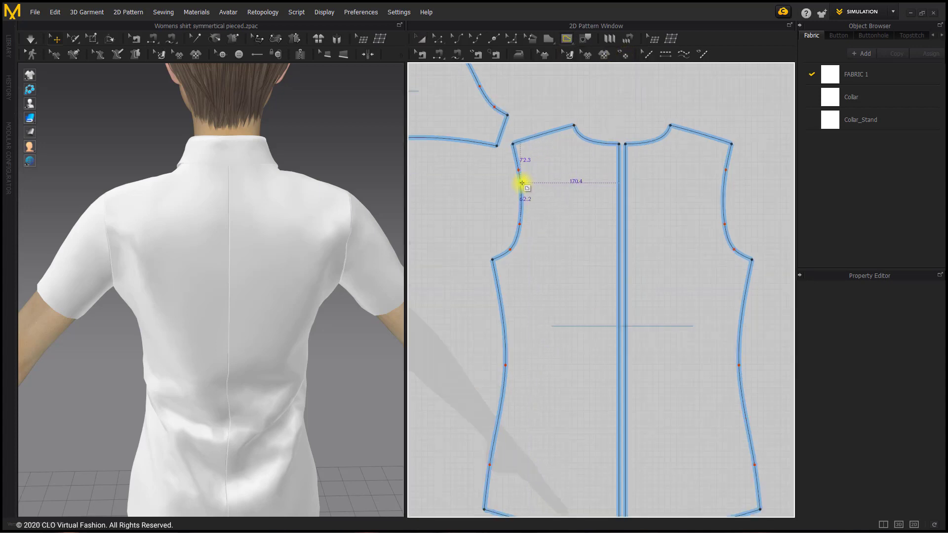
left_click(521, 183)
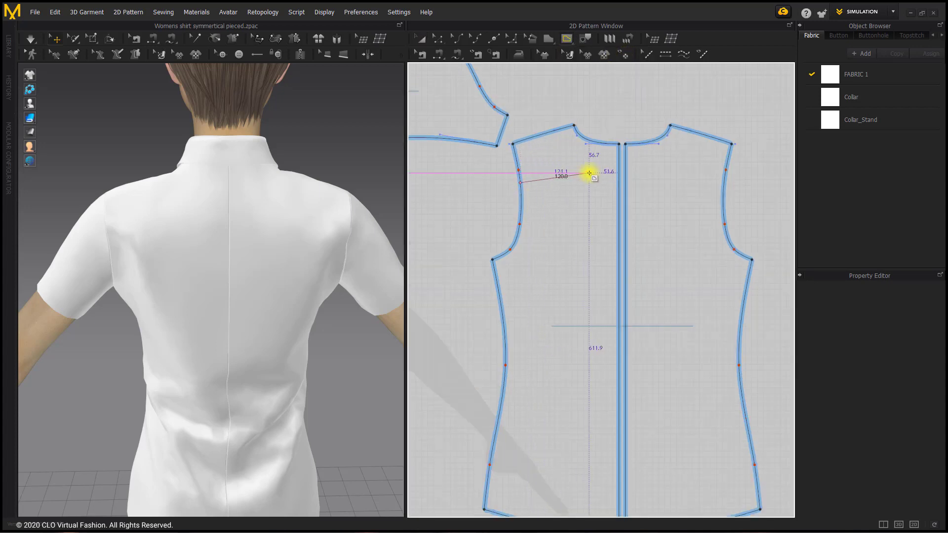
left_click(619, 182)
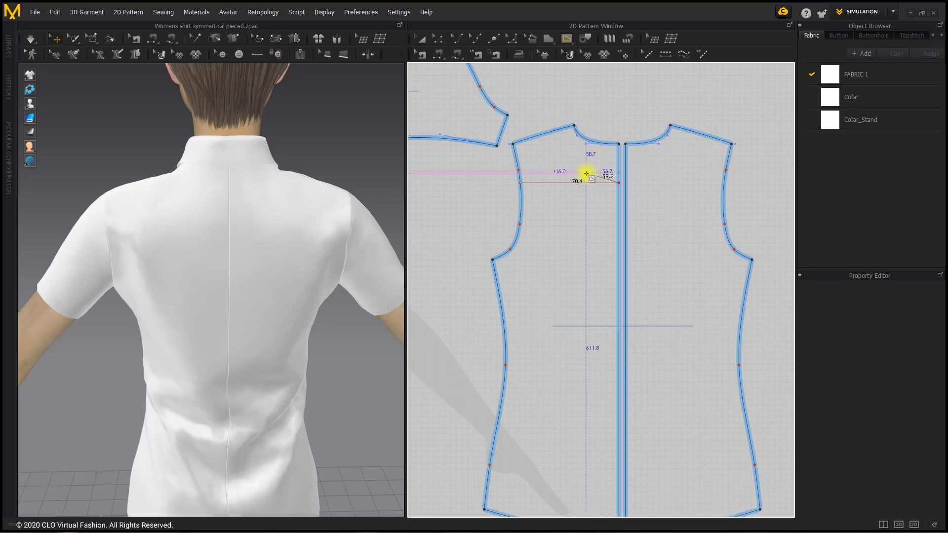
double_click(662, 161)
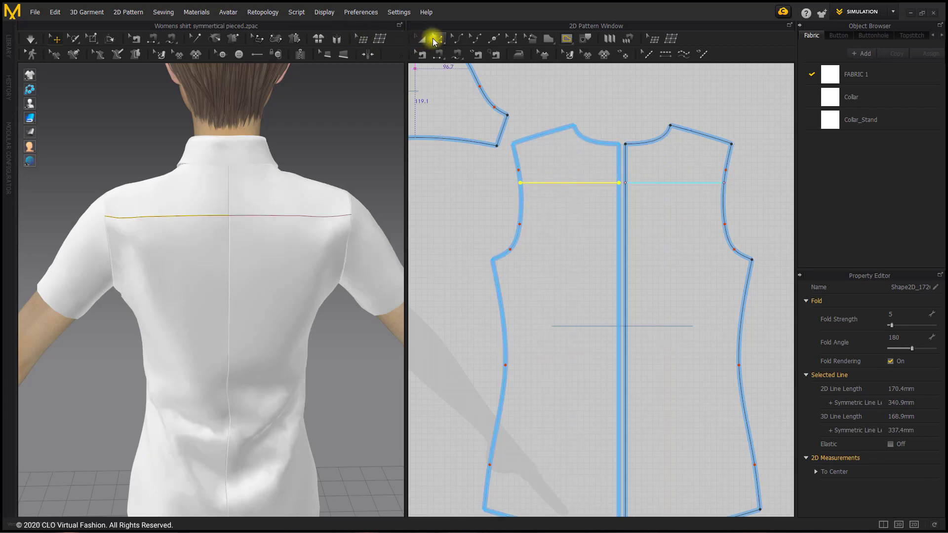
Cut and sew the back panels along the horizontal internal line to separate the yoke from the lower back
left_click(434, 42)
left_click(463, 54)
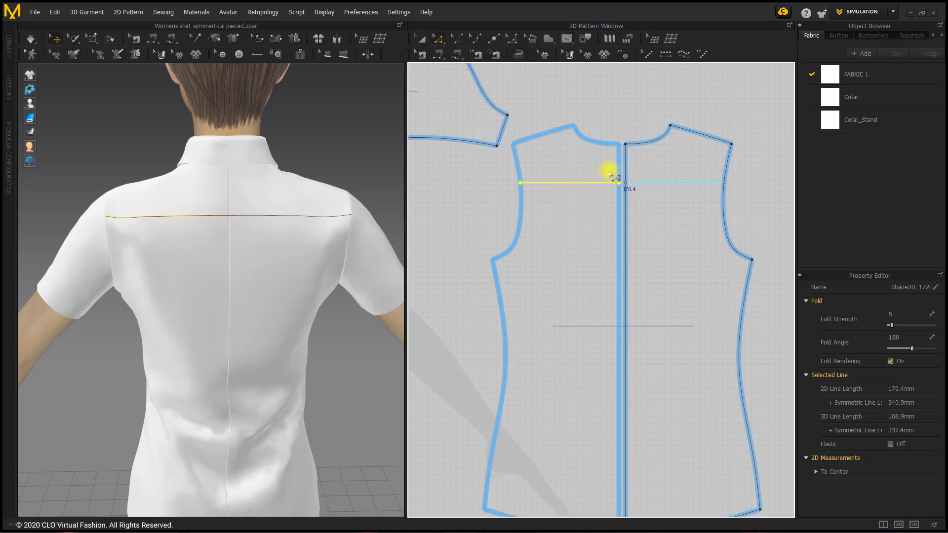
right_click(586, 184)
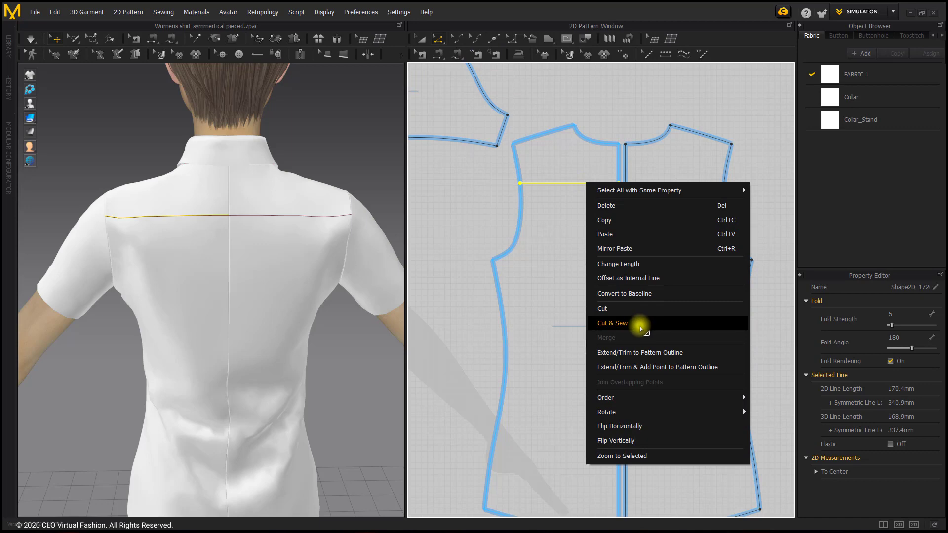
left_click(647, 323)
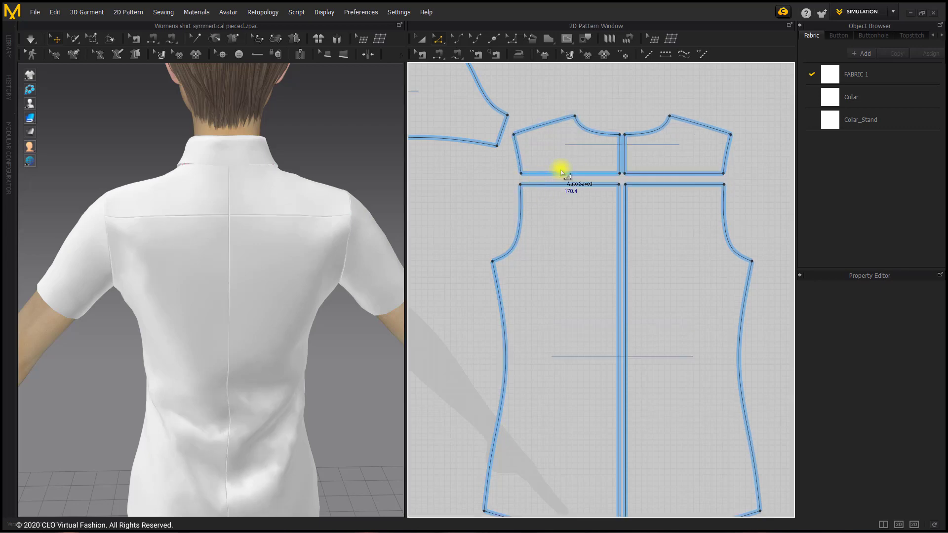
Merge the two yoke halves along their centre back edge into a single yoke piece
right_click(619, 149)
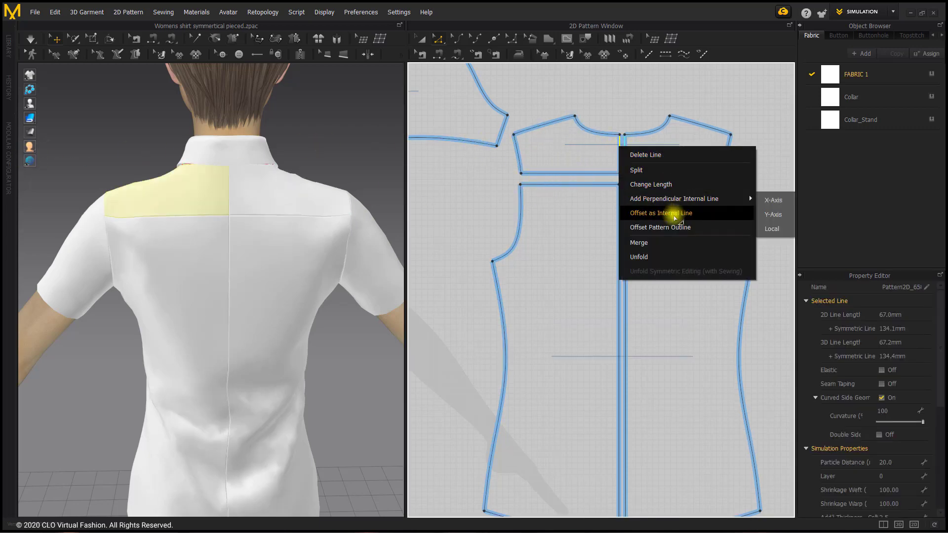
left_click(667, 241)
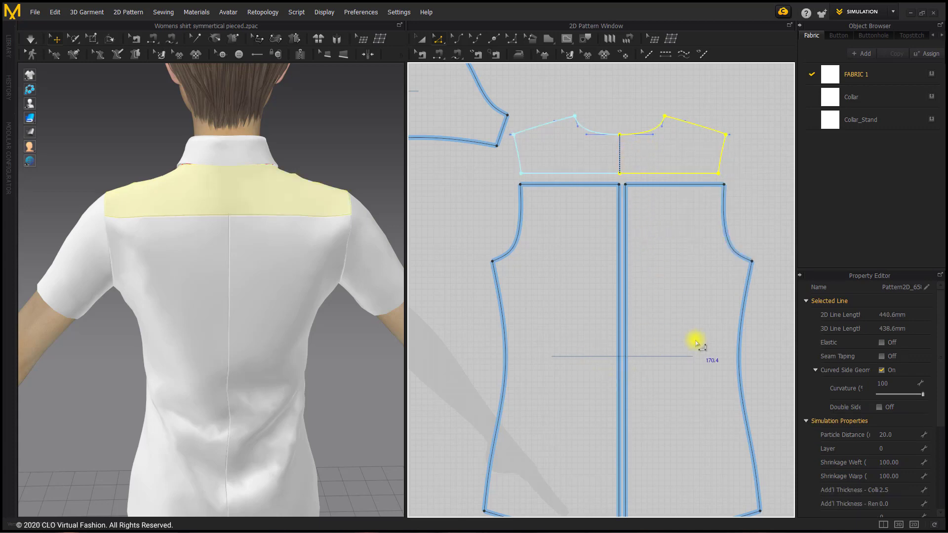
left_click(631, 105)
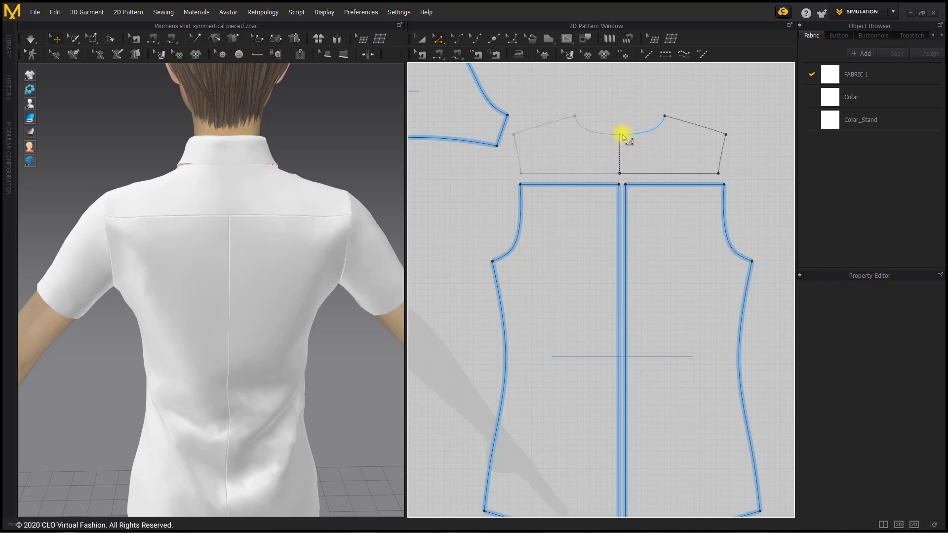
Move the two symmetric lower back panels apart in the 2D layout to leave a gap at the centre back
middle_click_drag(598, 274, 582, 226)
left_click_drag(576, 229, 552, 214)
left_click_drag(665, 198, 678, 191)
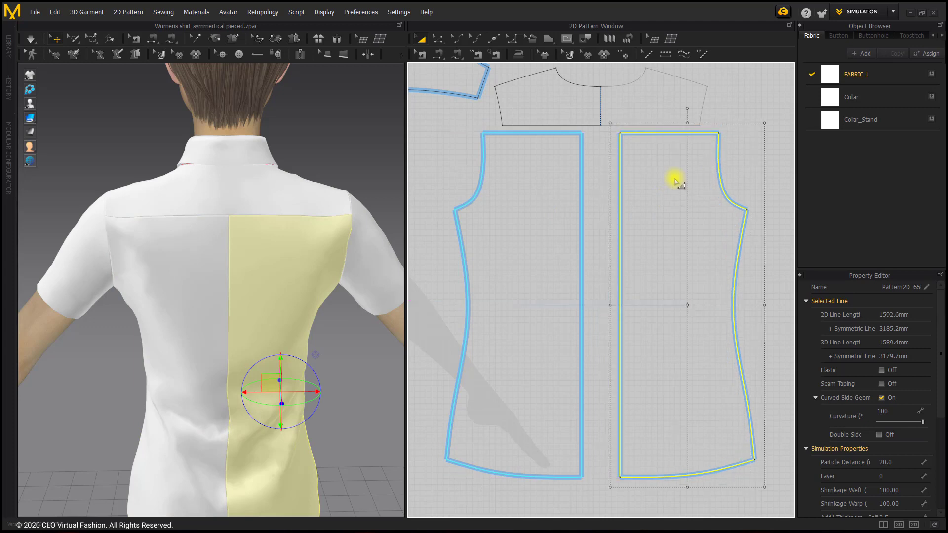
left_click(608, 70)
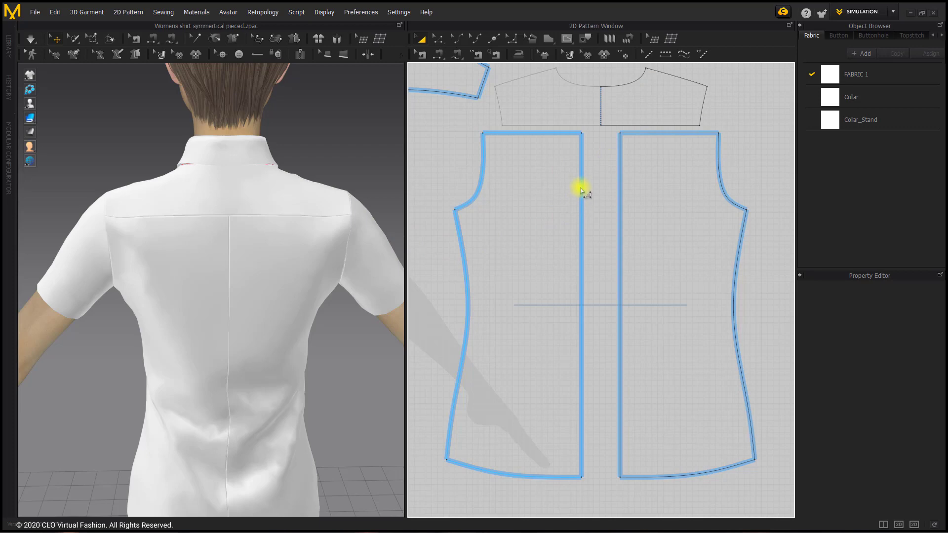
Offset the lower back panels' centre edge outward by 12.5 mm with two offsets, creating internal lines
scroll(577, 187, "up", 3)
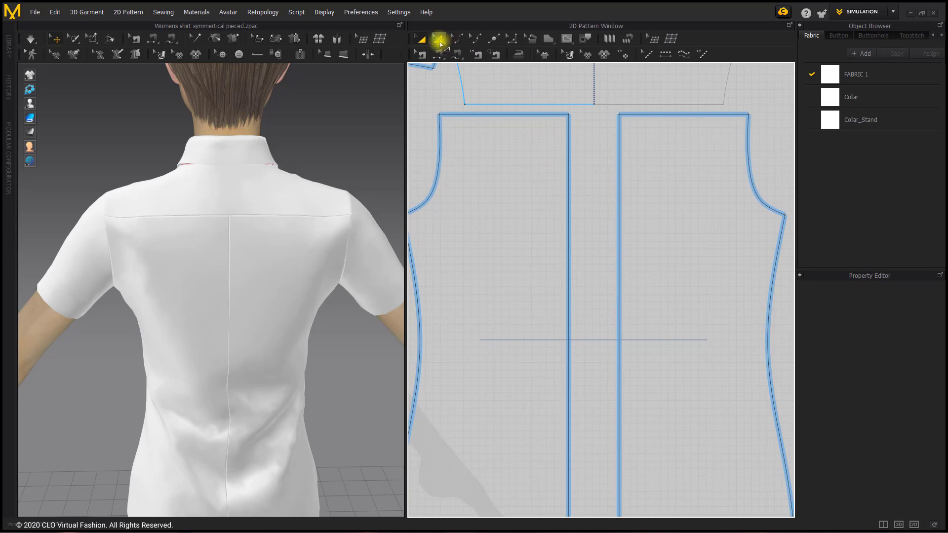
left_click(439, 40)
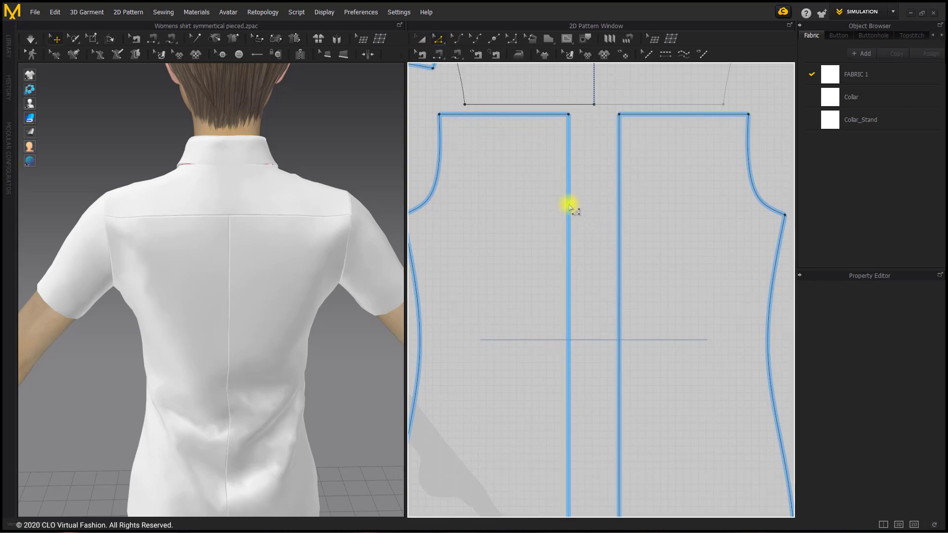
right_click(569, 207)
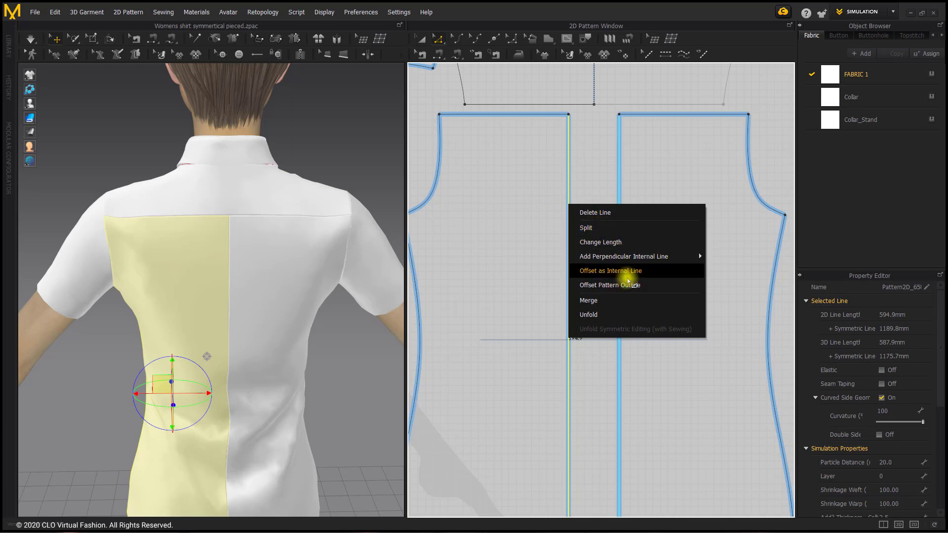
left_click(654, 285)
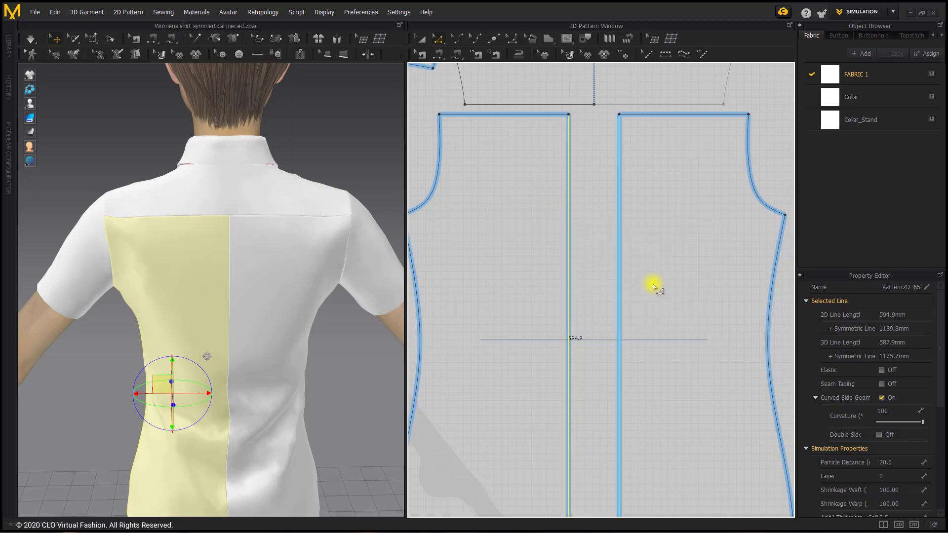
left_click_drag(546, 132, 359, 117)
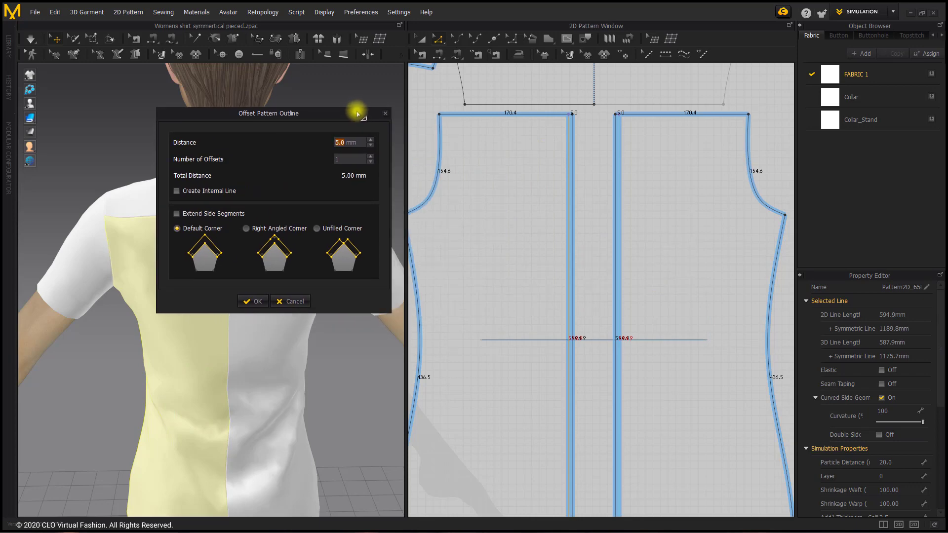
type("12.5")
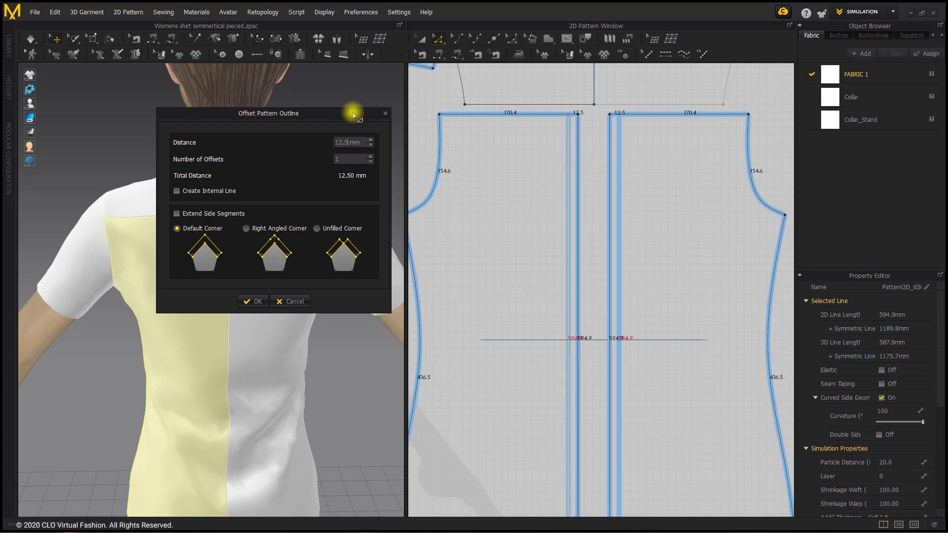
left_click(371, 157)
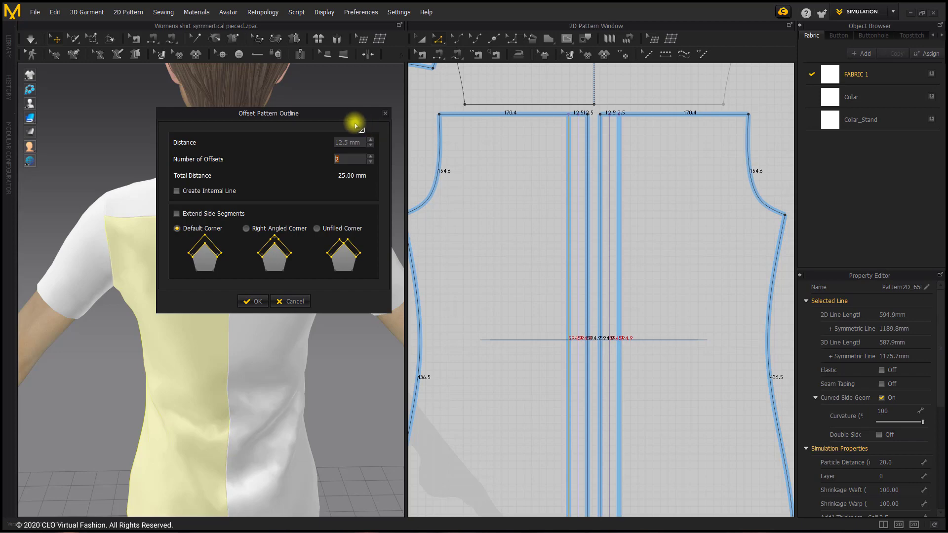
left_click(176, 191)
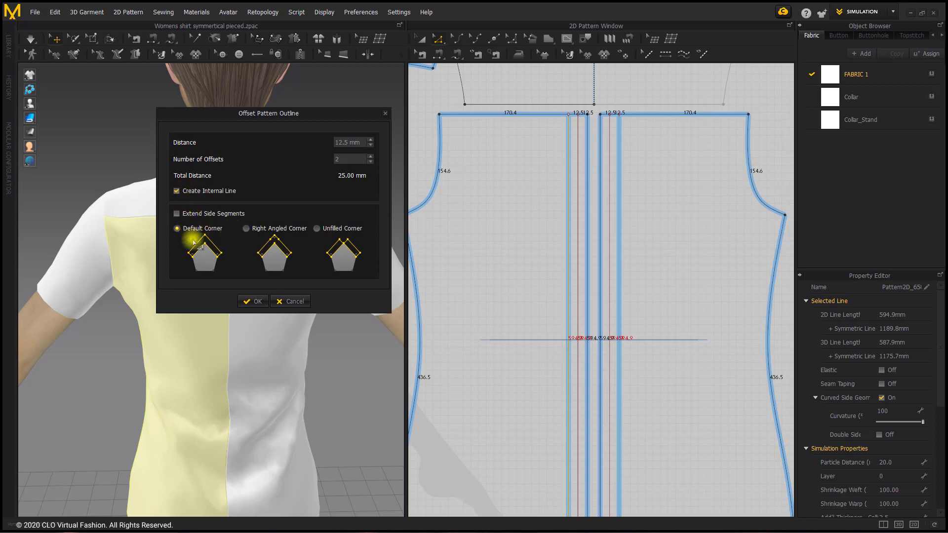
left_click(245, 229)
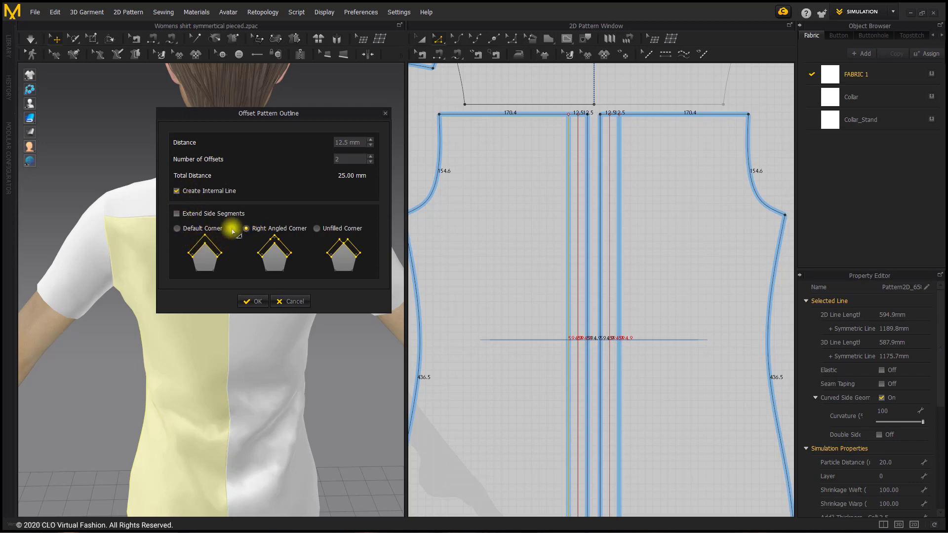
left_click(184, 231)
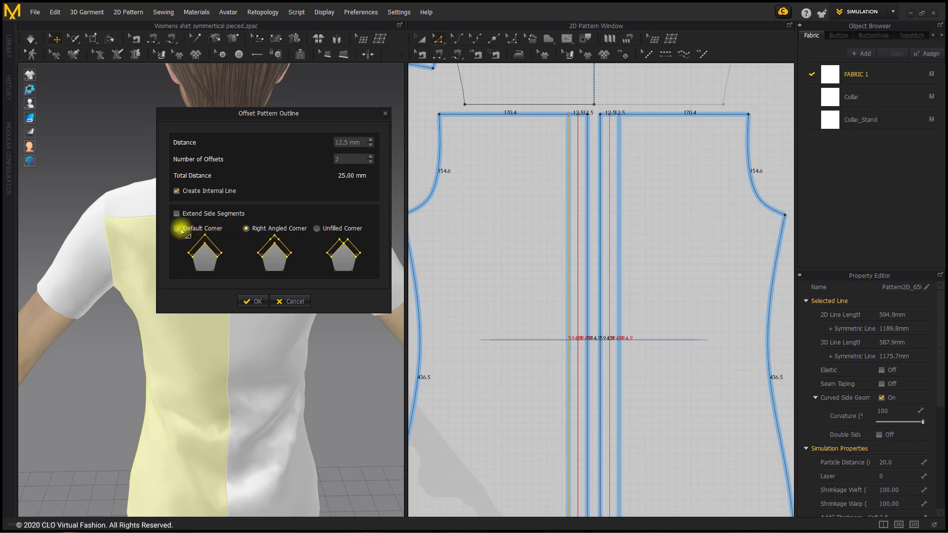
left_click(252, 301)
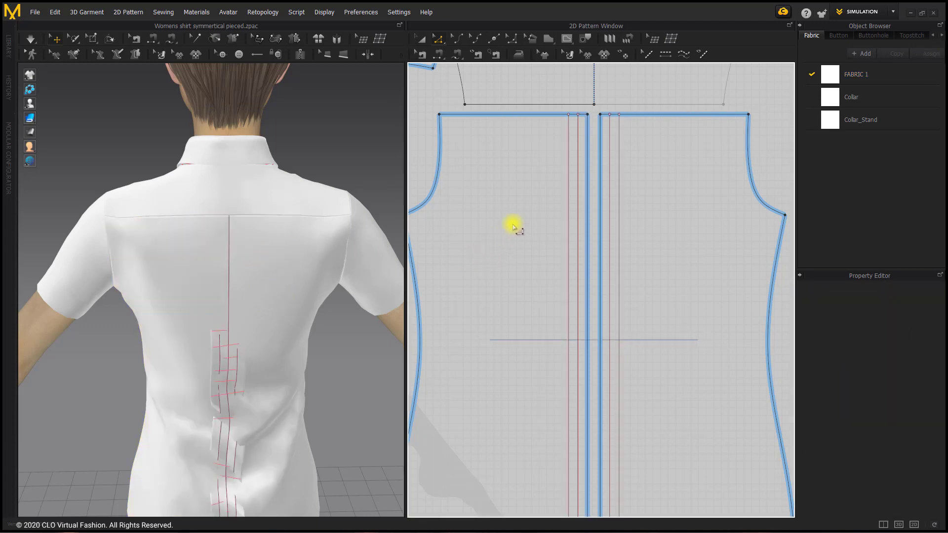
Place both lower back panels behind the avatar using the arrangement points, and hide the points again
scroll(533, 211, "up", 4)
scroll(555, 211, "down", 3)
middle_click_drag(557, 213, 517, 213)
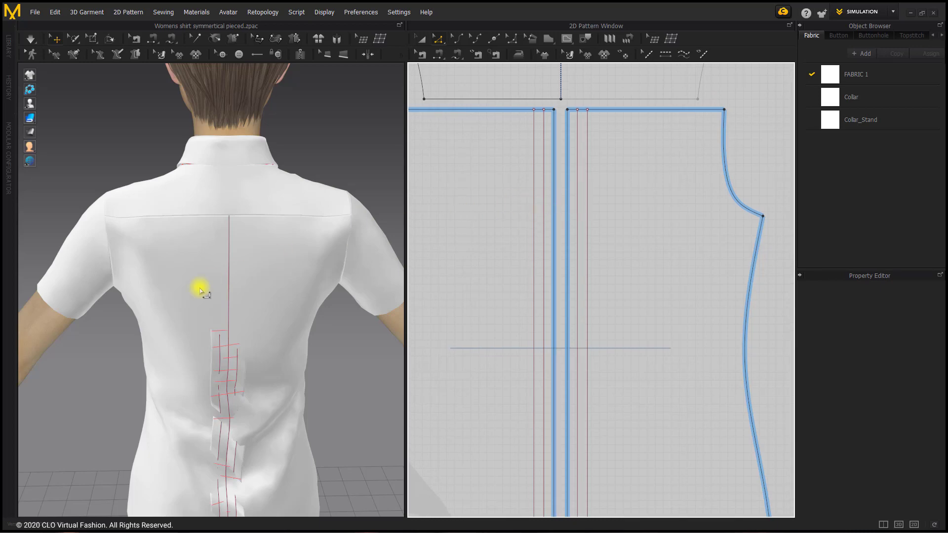
scroll(192, 231, "down", 3)
scroll(185, 201, "down", 1)
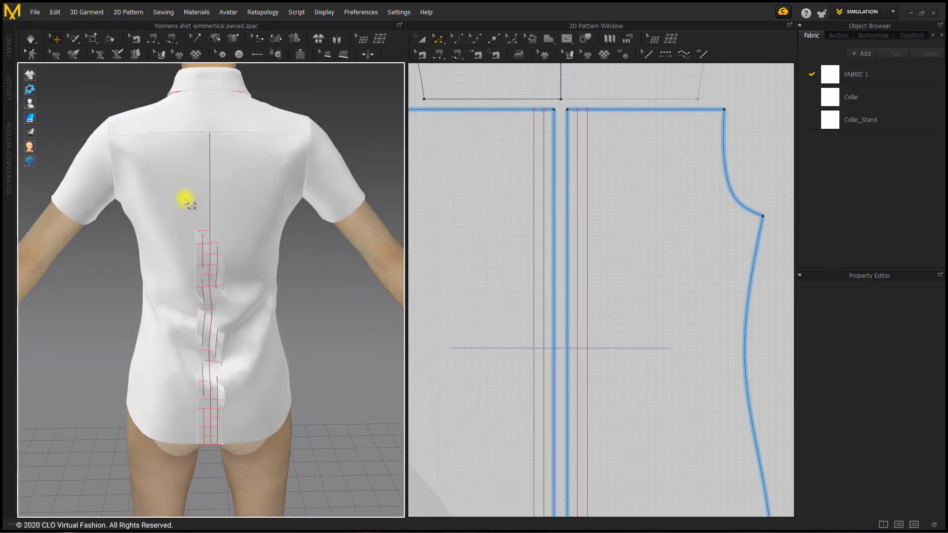
mouse_move(30, 102)
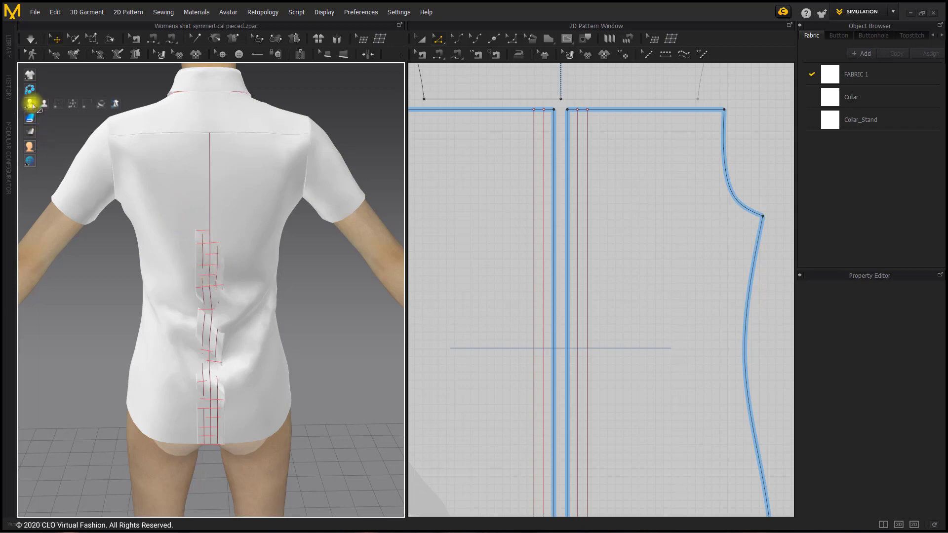
left_click(59, 104)
left_click(181, 226)
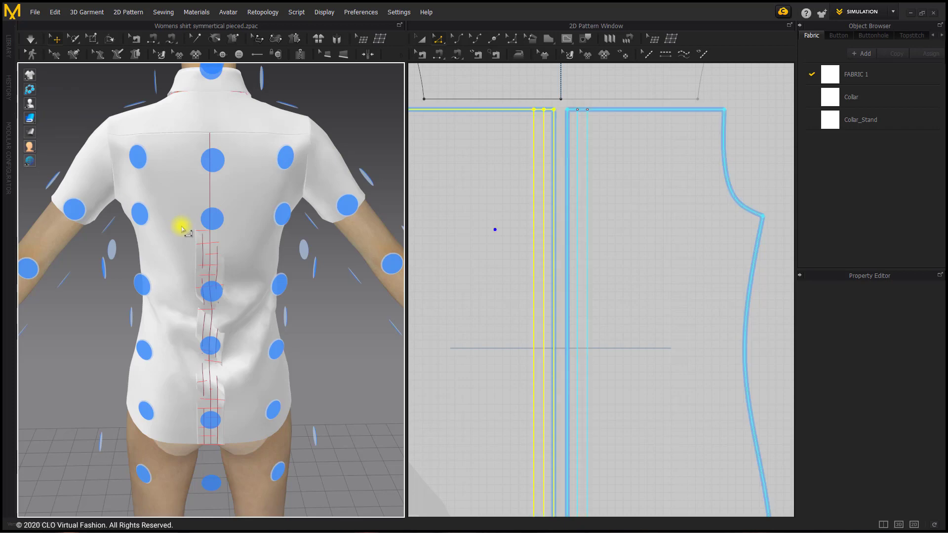
left_click(142, 352)
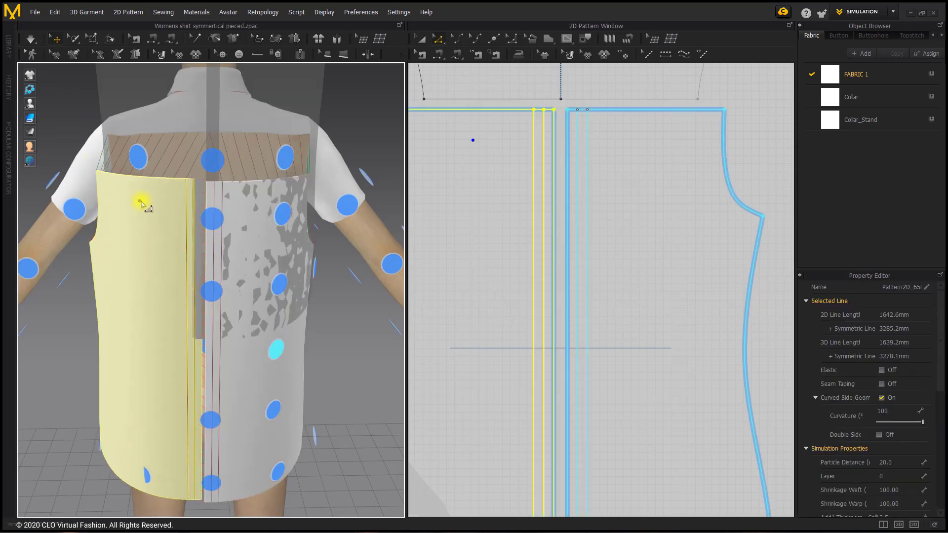
left_click(265, 220)
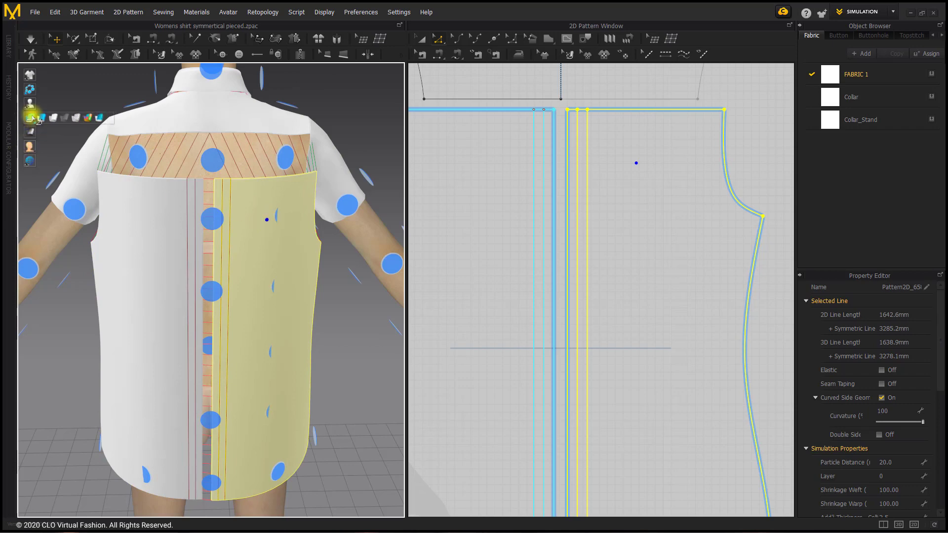
mouse_move(30, 107)
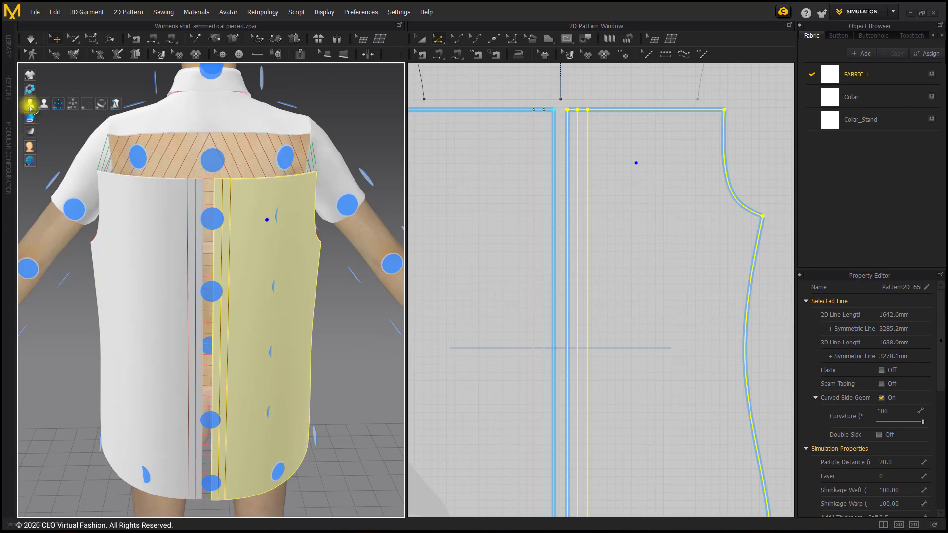
left_click(59, 104)
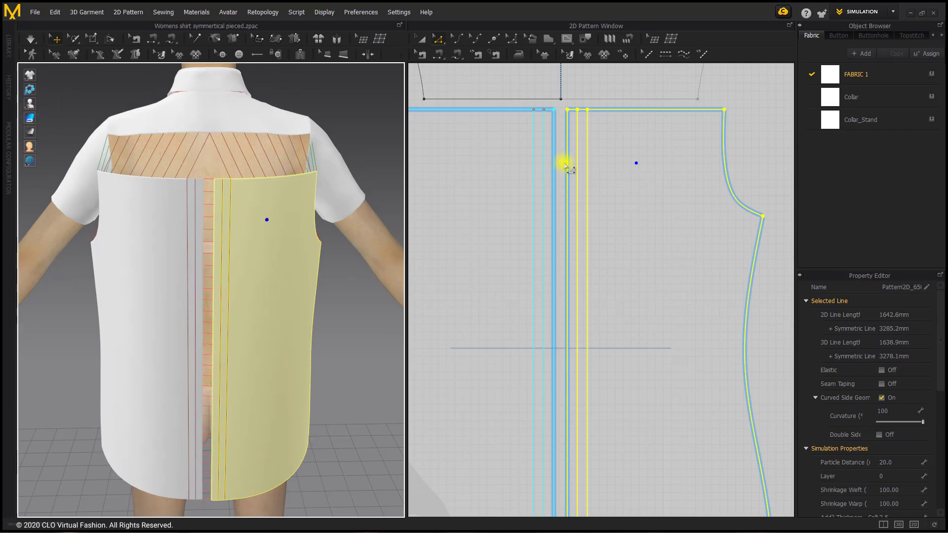
Select the internal line nearest the lower back panel's centre edge and enlarge the Property Editor to show its fold settings
left_click(560, 106)
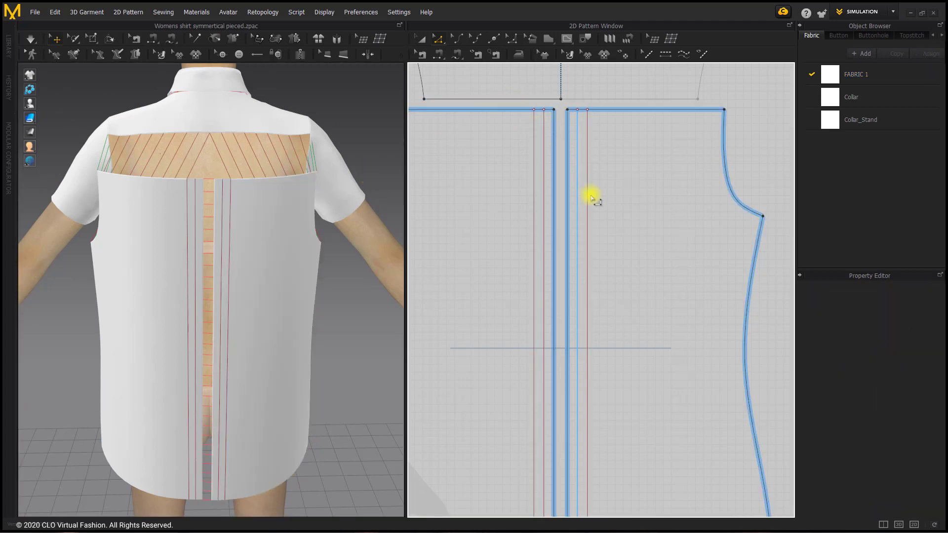
left_click(545, 147)
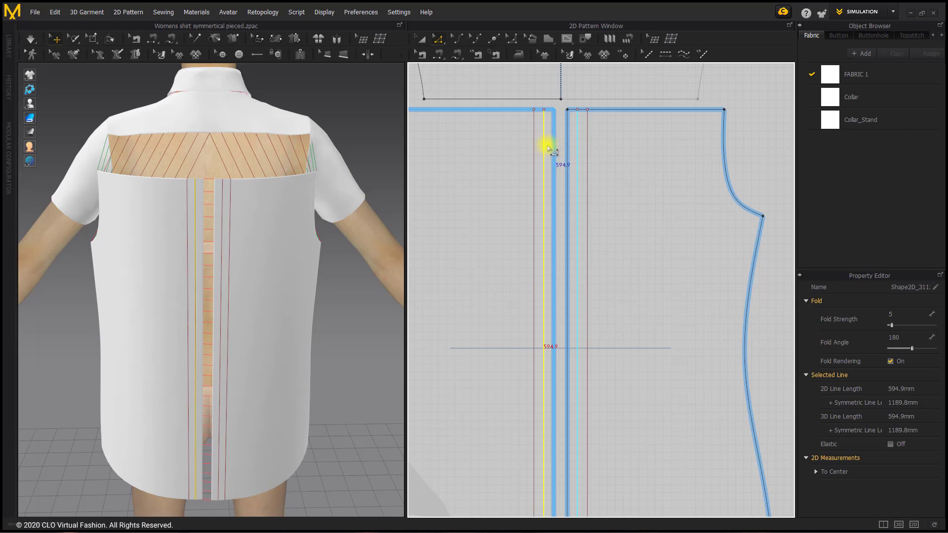
left_click_drag(867, 270, 867, 164)
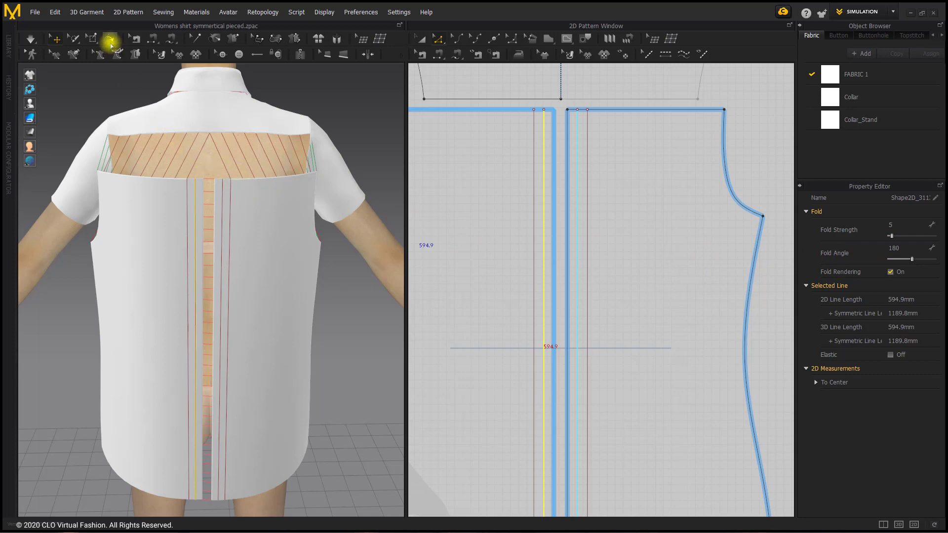
Fold the lower back panel's centre strip outward along the internal line farther from the centre edge with Fold Arrangement, to about 351
left_click(109, 40)
scroll(206, 240, "up", 5)
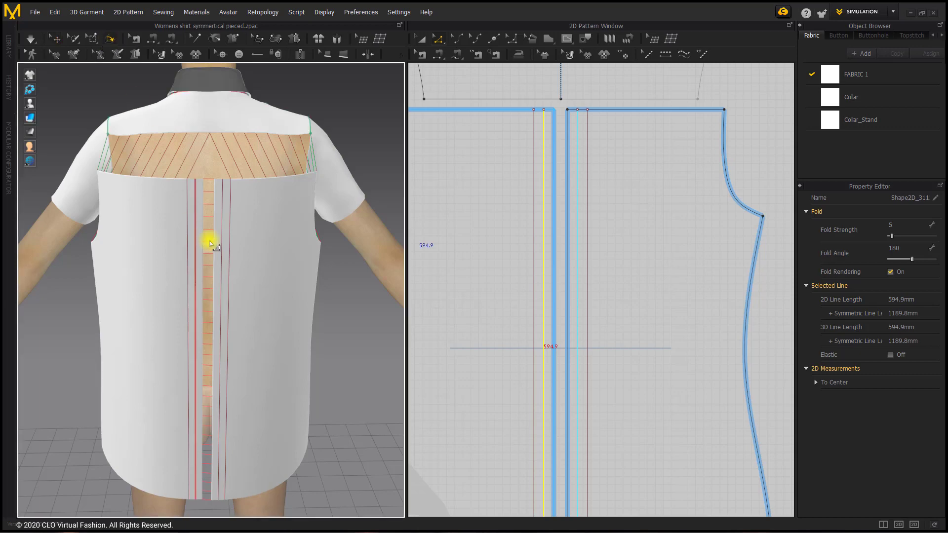
scroll(207, 241, "down", 3)
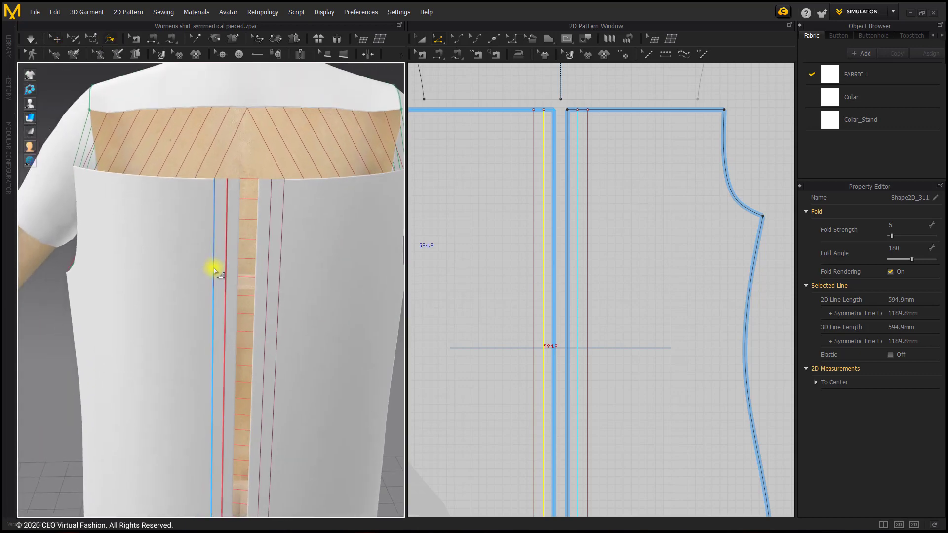
left_click(213, 267)
right_click_drag(242, 314, 236, 320)
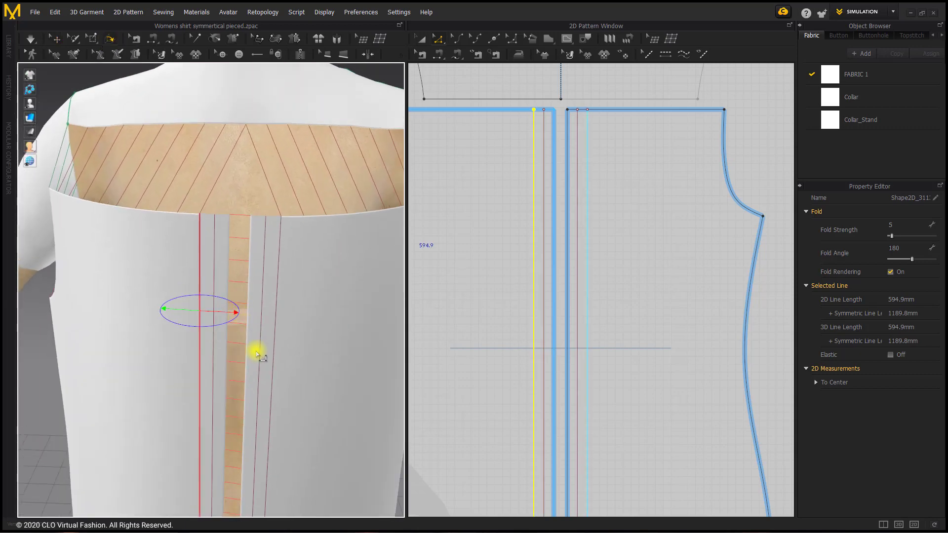
middle_click_drag(257, 354, 269, 304)
mouse_move(270, 306)
right_mouse_down()
mouse_move(274, 322)
mouse_move(274, 313)
right_mouse_up()
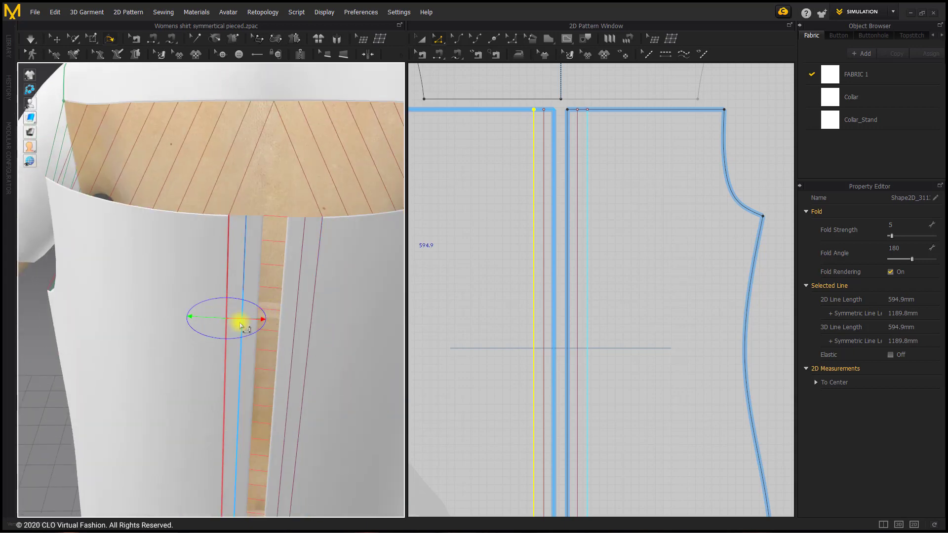
left_click_drag(253, 321, 202, 321)
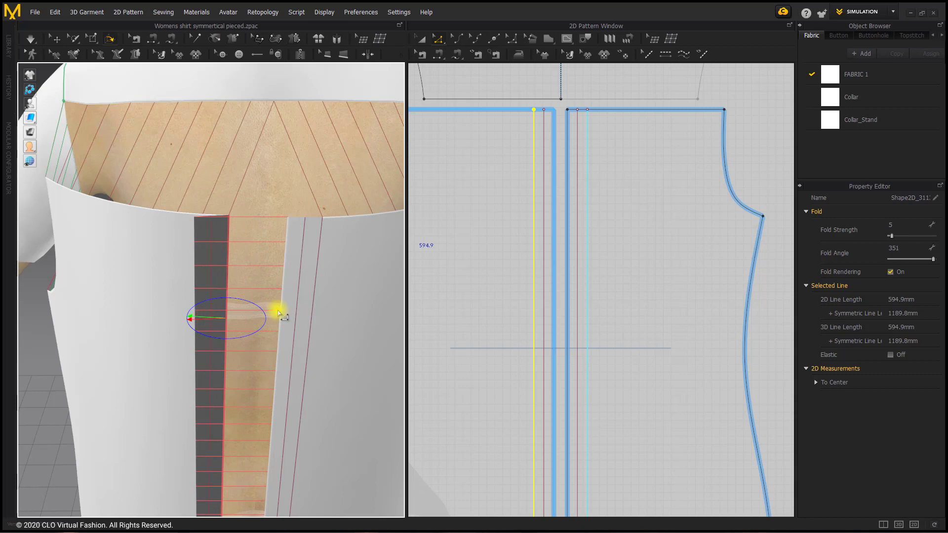
Fold the strip back toward the centre along the internal line nearer the panel edge, to a fold angle of about 16
right_click_drag(247, 288, 243, 295)
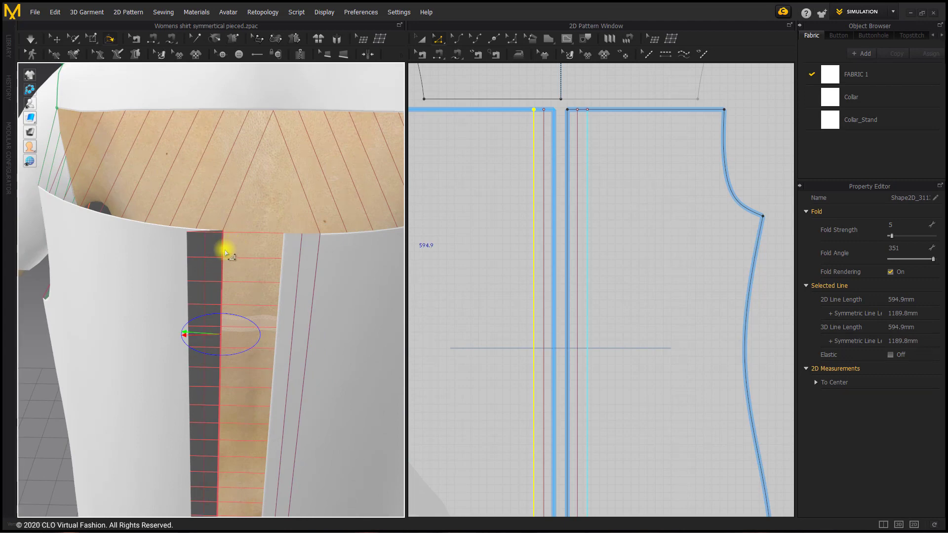
left_click(204, 246)
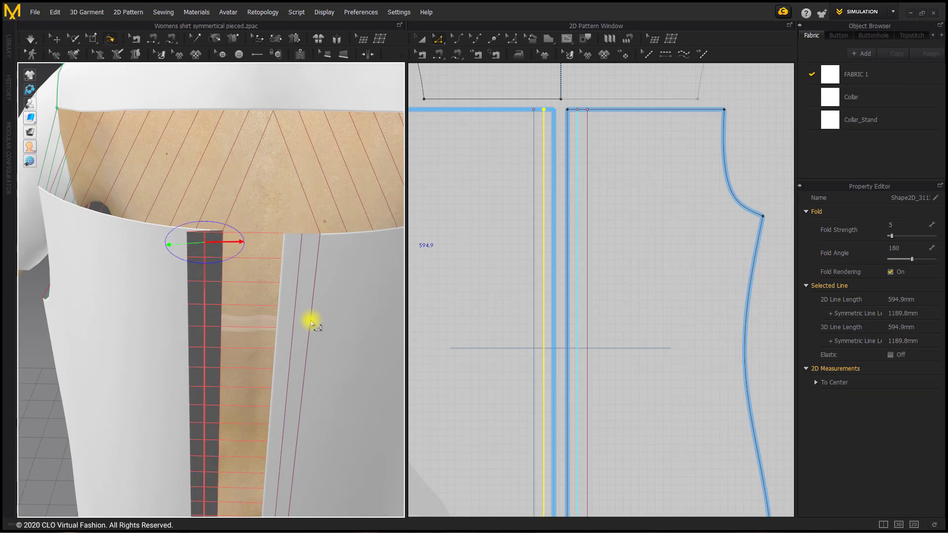
left_click_drag(217, 257, 235, 249)
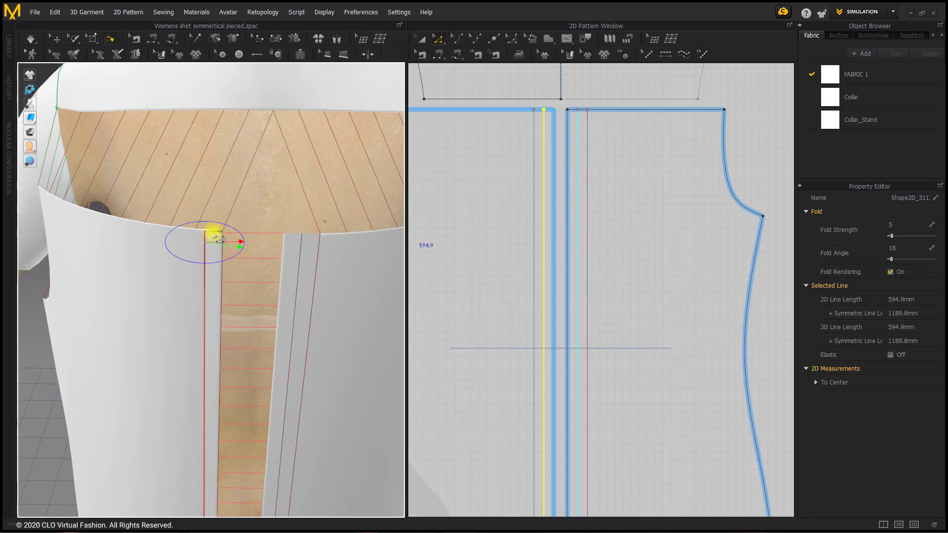
left_click(242, 224)
left_click(217, 244)
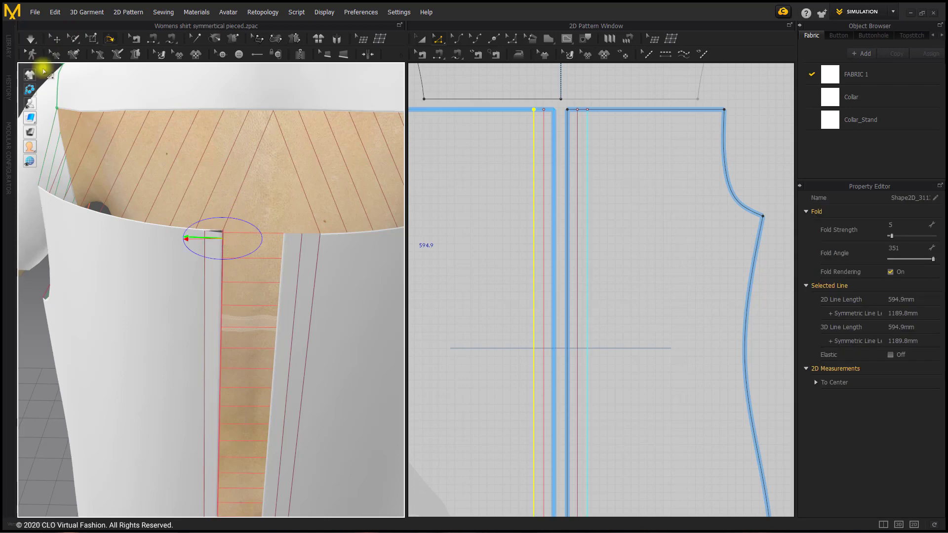
Leave Fold Arrangement and examine the folded strip of the lower back panel from above
left_click(55, 38)
left_click(253, 211)
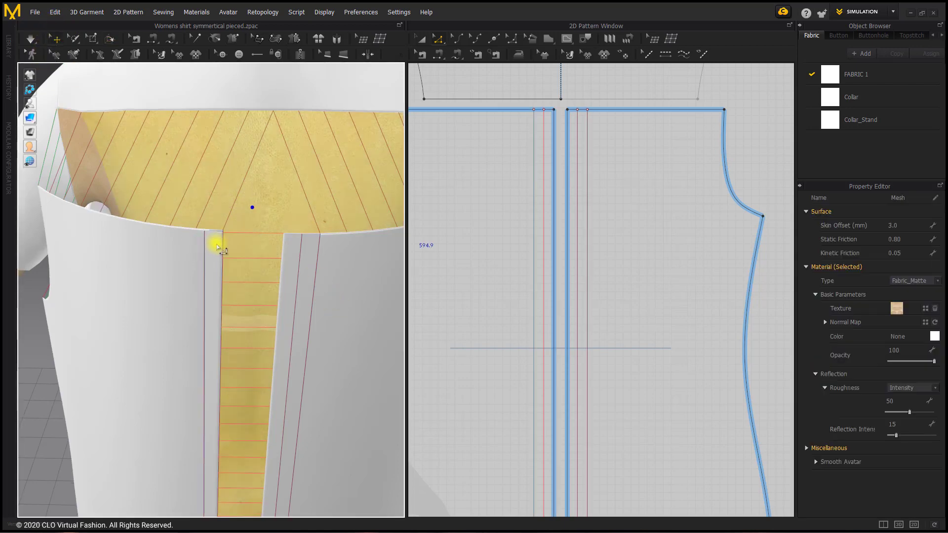
left_click(216, 244)
scroll(252, 195, "up", 4)
right_click_drag(317, 170, 321, 231)
left_click(317, 161)
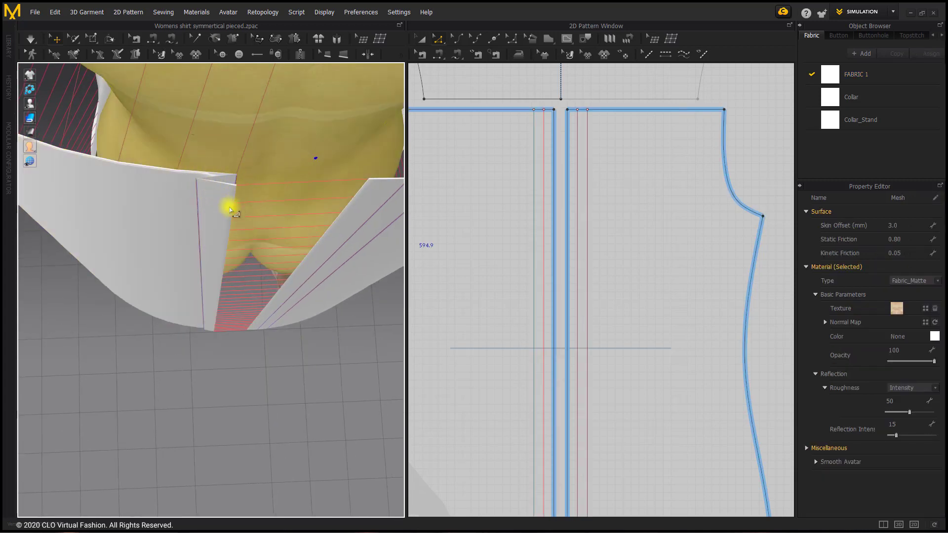
right_click_drag(276, 185, 258, 228)
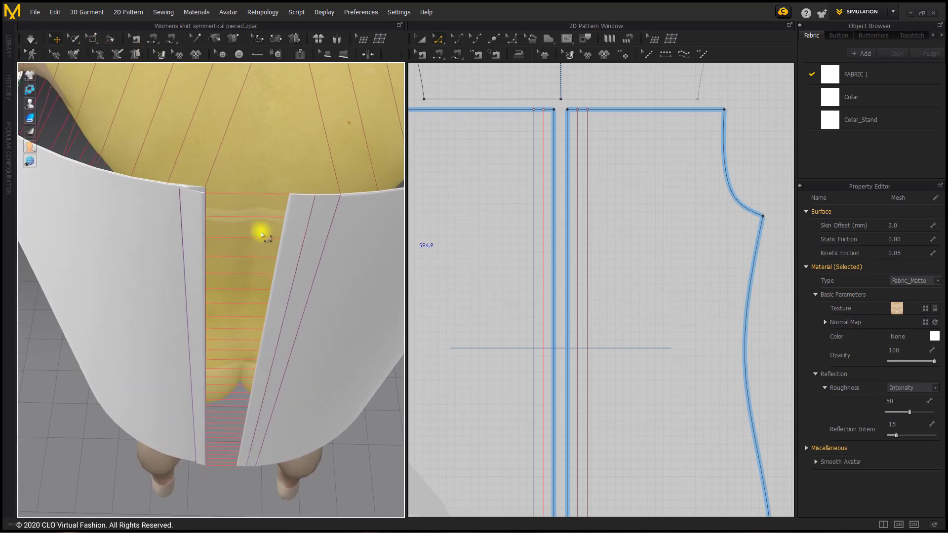
Lower the fold angle of the internal line nearer the centre edge to its minimum and set the farther line's fold angle to 360
left_click(544, 135)
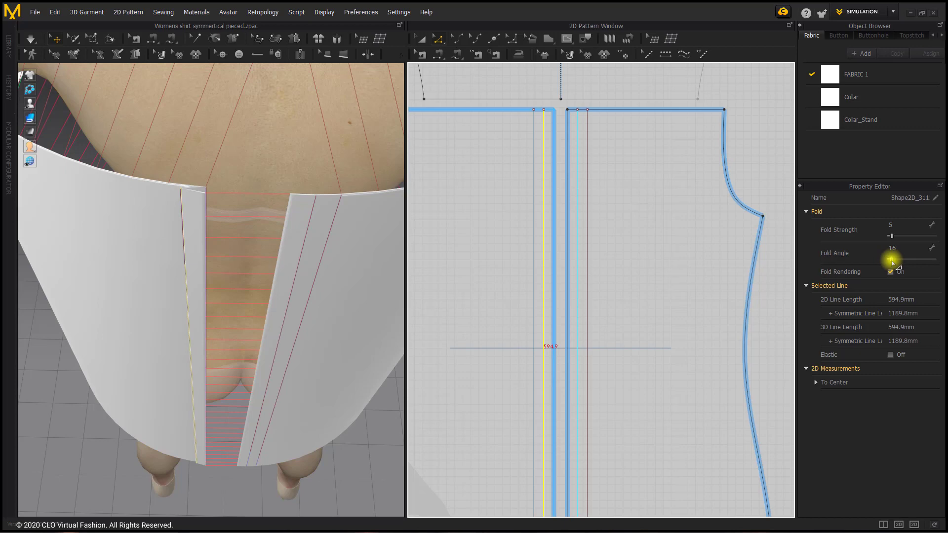
left_click_drag(892, 261, 888, 261)
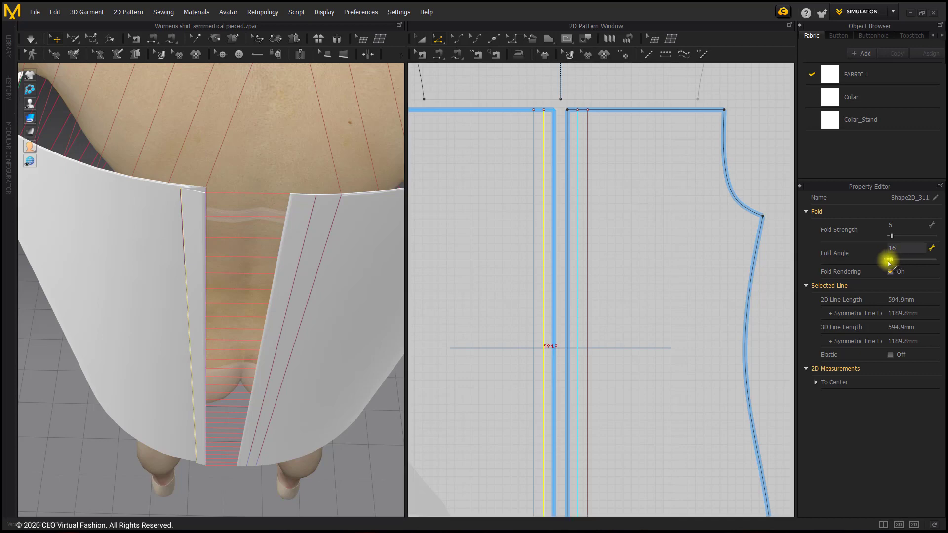
left_click(534, 221)
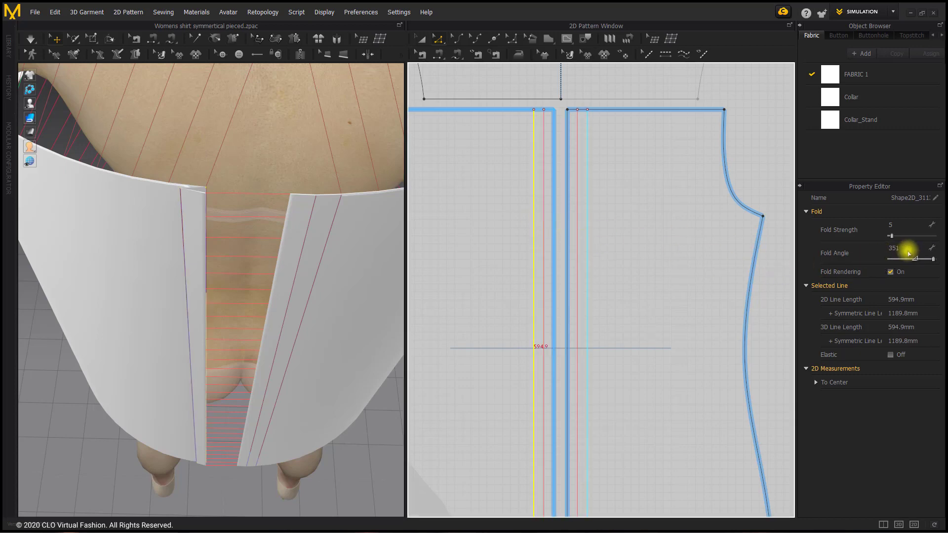
left_click(936, 261)
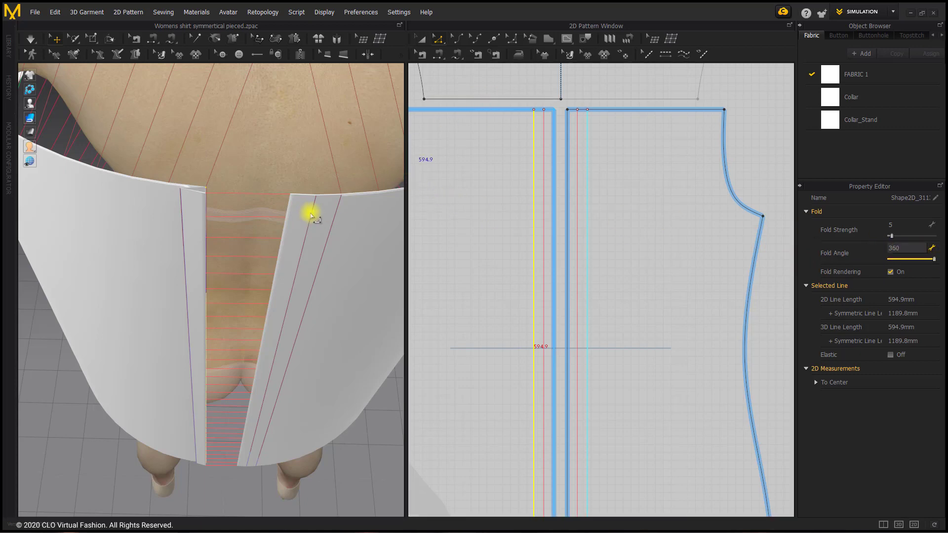
Examine the yoke's lower edge and its seam lines to the folded lower back panels
scroll(308, 213, "down", 5)
right_click_drag(297, 215, 292, 190)
middle_click_drag(292, 190, 290, 223)
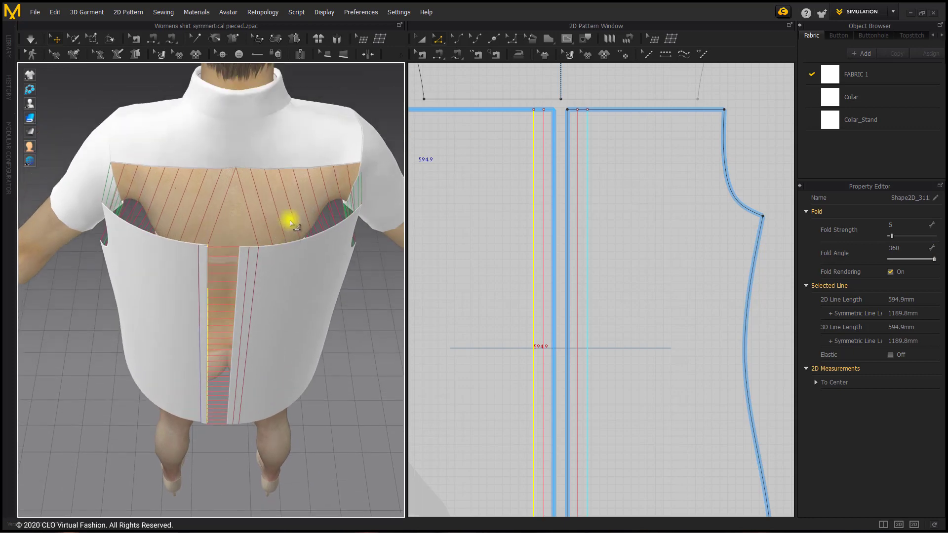
right_click_drag(284, 221, 285, 215)
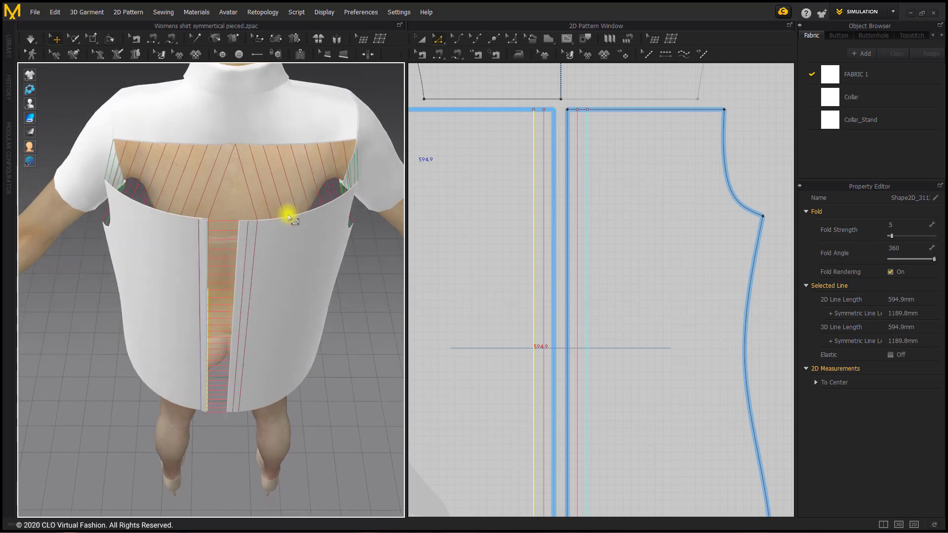
left_click(460, 101)
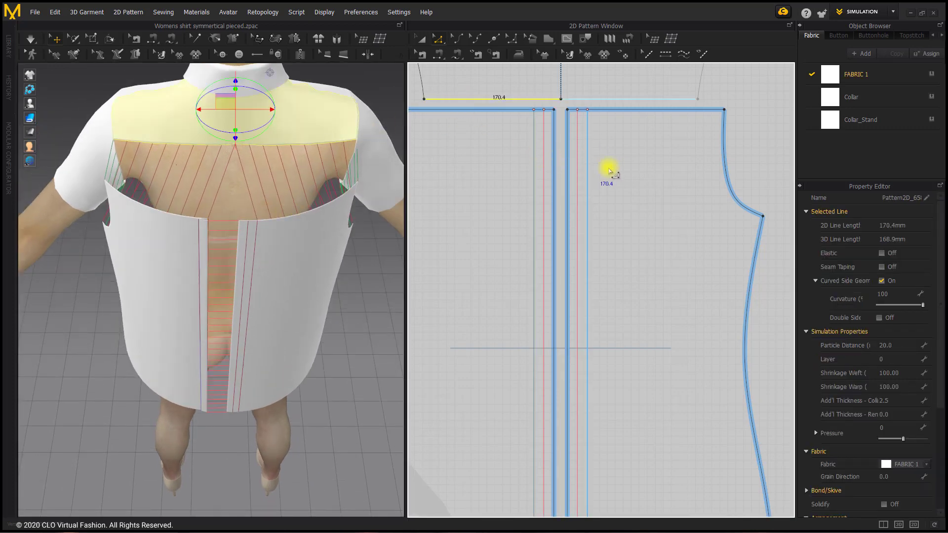
left_click(372, 81)
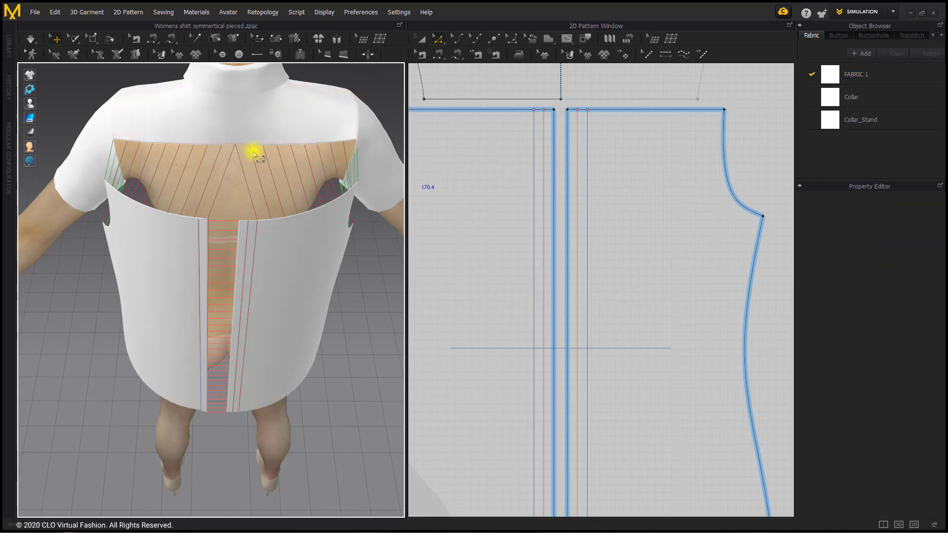
middle_click_drag(253, 154, 226, 222)
scroll(259, 214, "up", 2)
scroll(259, 215, "up", 2)
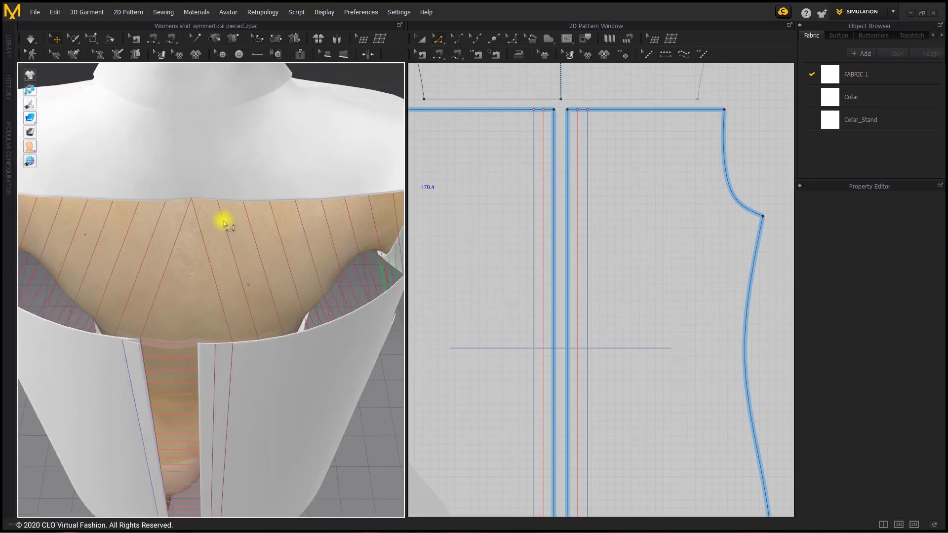
scroll(225, 222, "down", 2)
right_click_drag(220, 222, 225, 205)
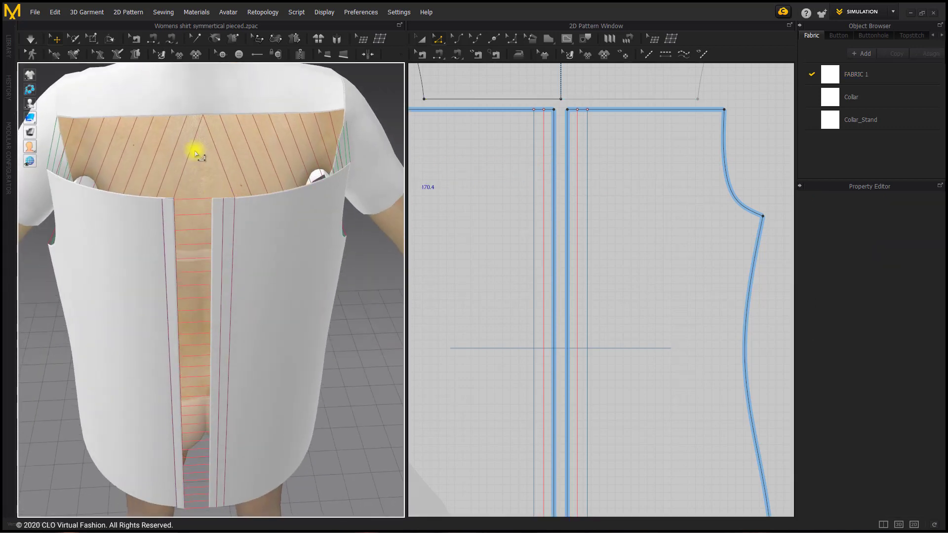
middle_click_drag(196, 153, 192, 189)
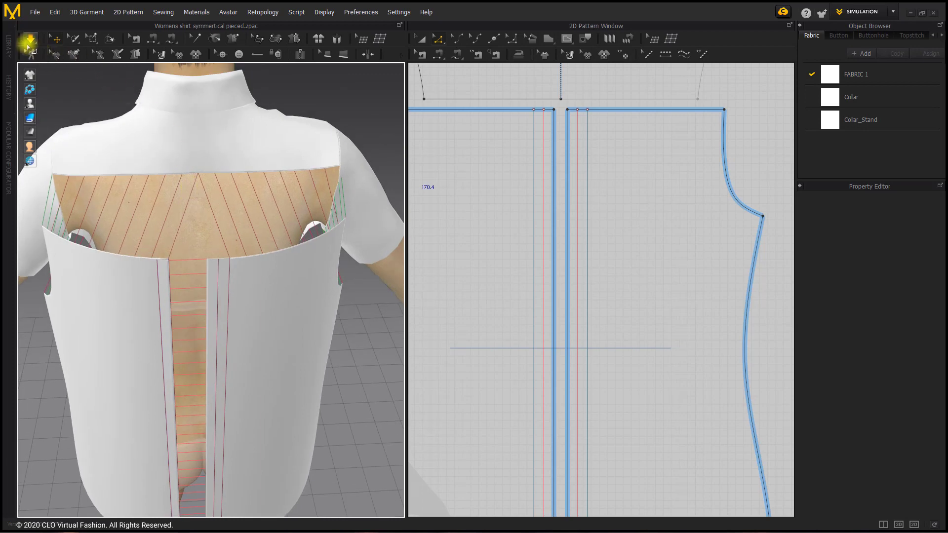
Simulate the garment and examine the centre back pleat below the yoke seam from above
left_click(28, 43)
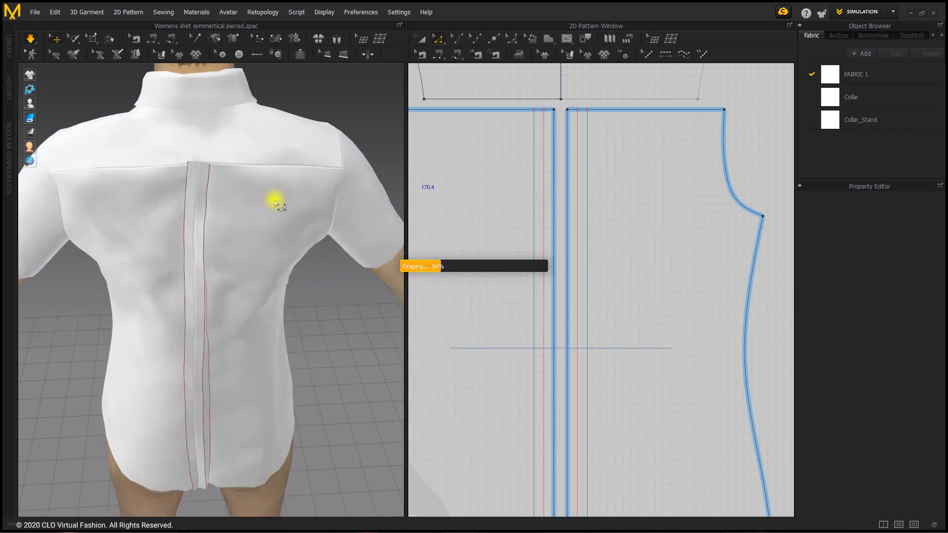
scroll(221, 217, "up", 5)
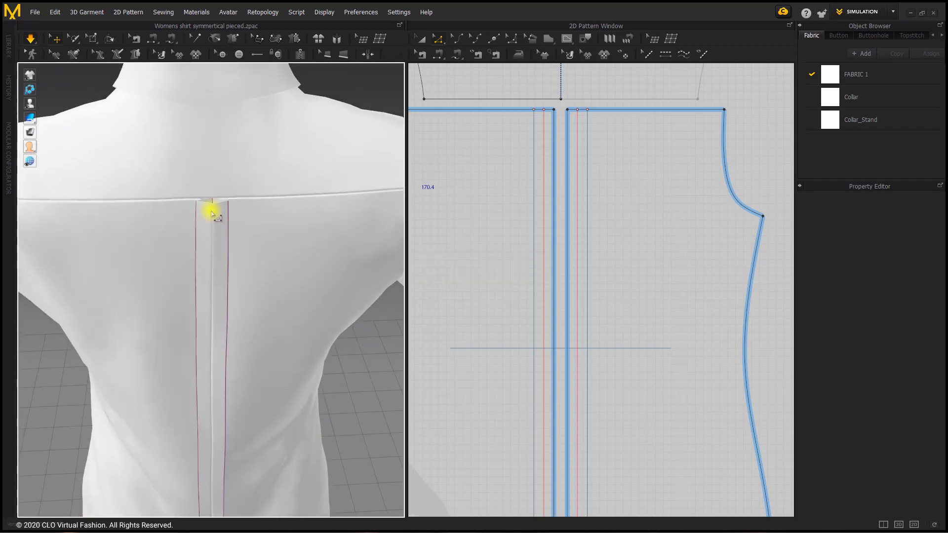
left_click(221, 223)
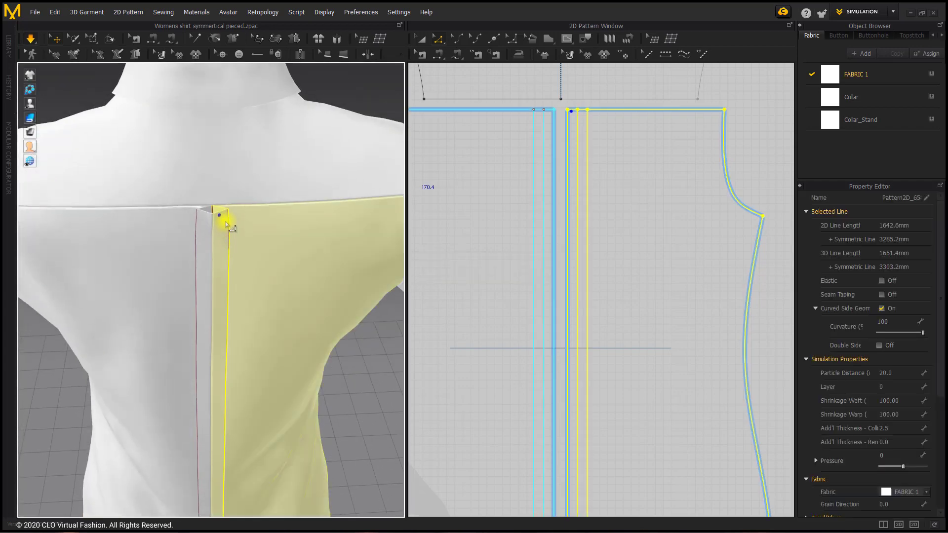
right_click_drag(223, 219, 221, 248)
scroll(219, 215, "up", 2)
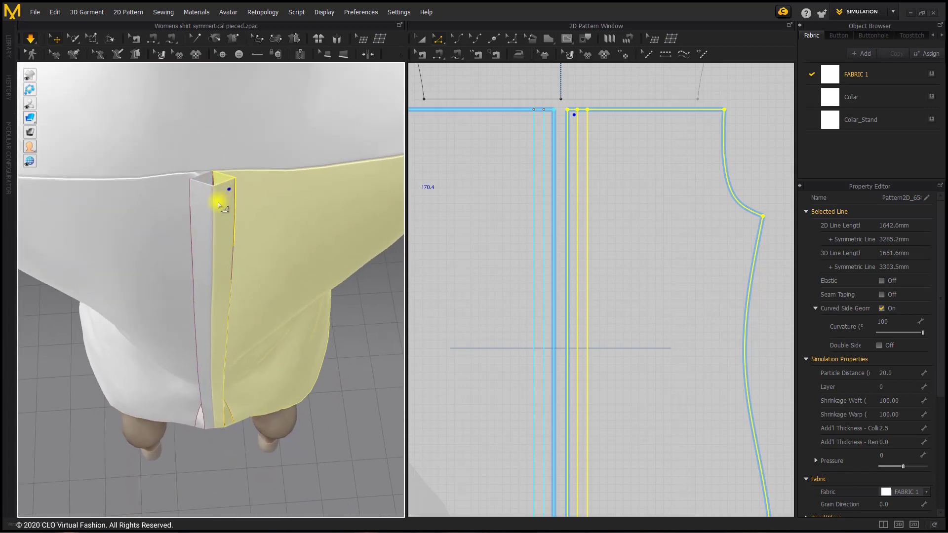
Stop the simulation and free-sew the back panel's top edge across the inner pleat line, joining the 12.5 mm segments on either side of it
right_click_drag(220, 204, 202, 236)
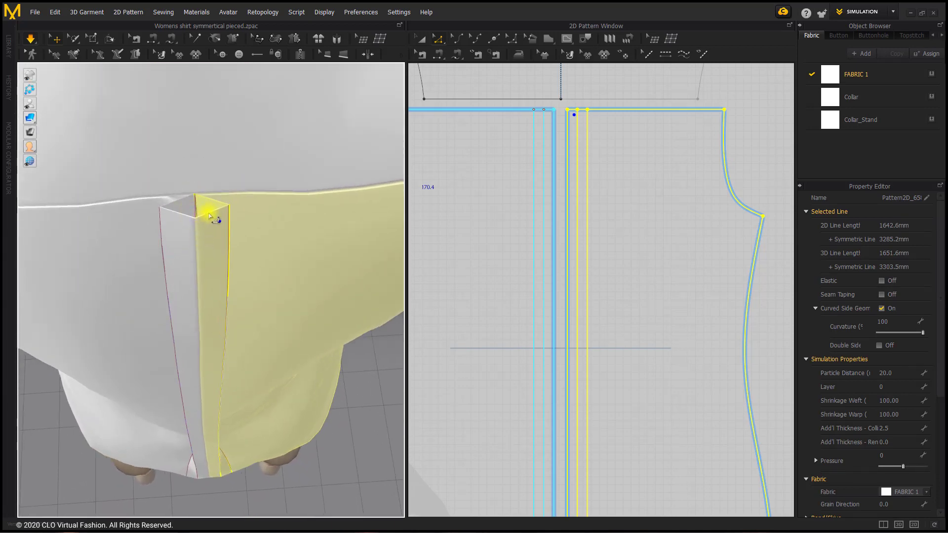
scroll(563, 102, "up", 3)
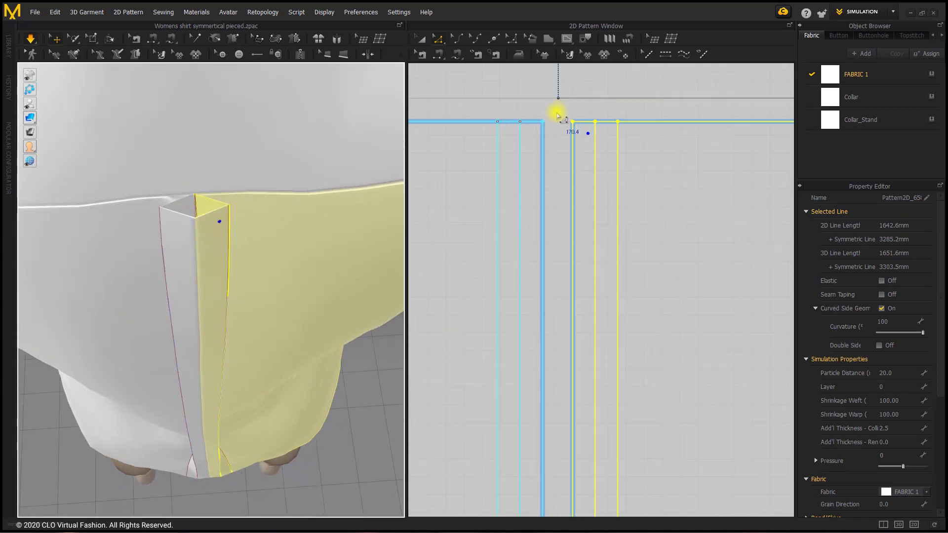
left_click(558, 115)
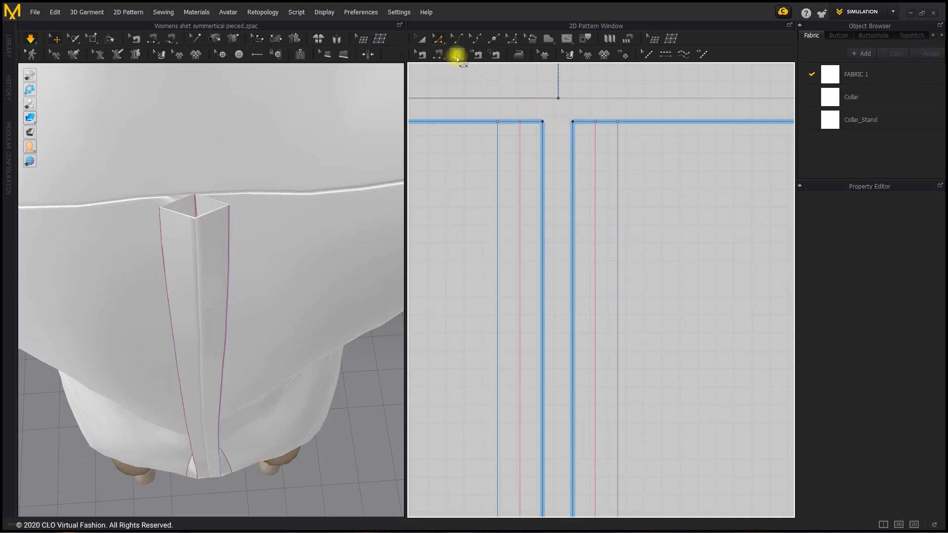
left_click(32, 36)
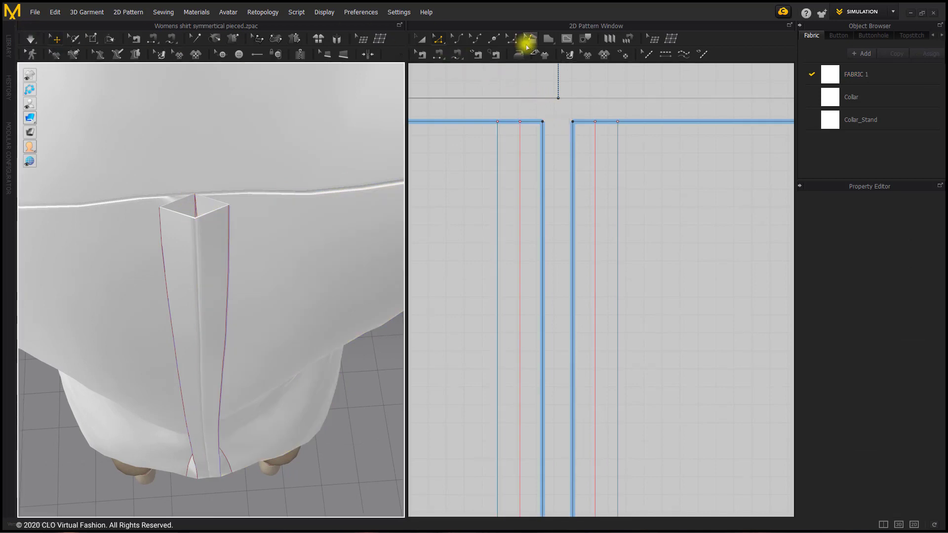
left_click(456, 56)
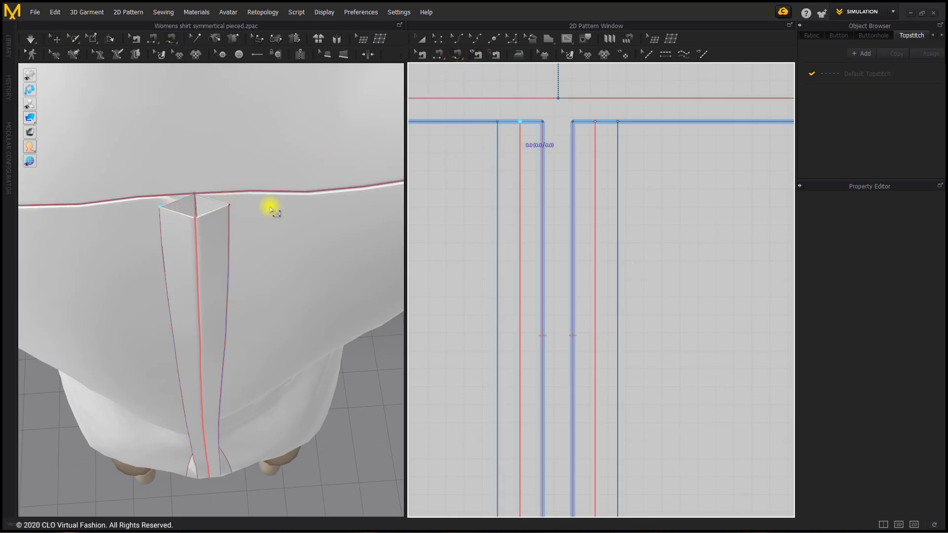
left_click(523, 123)
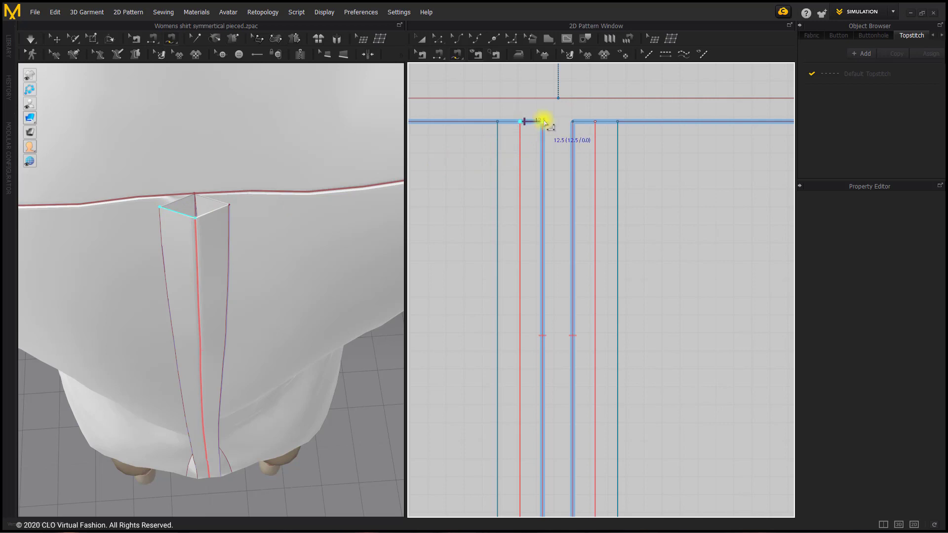
left_click(543, 122)
left_click(518, 123)
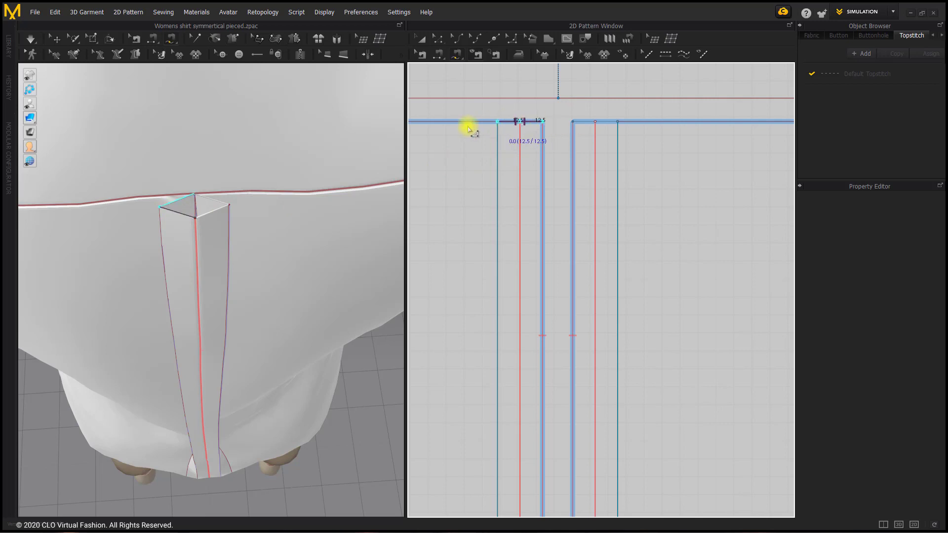
left_click(498, 122)
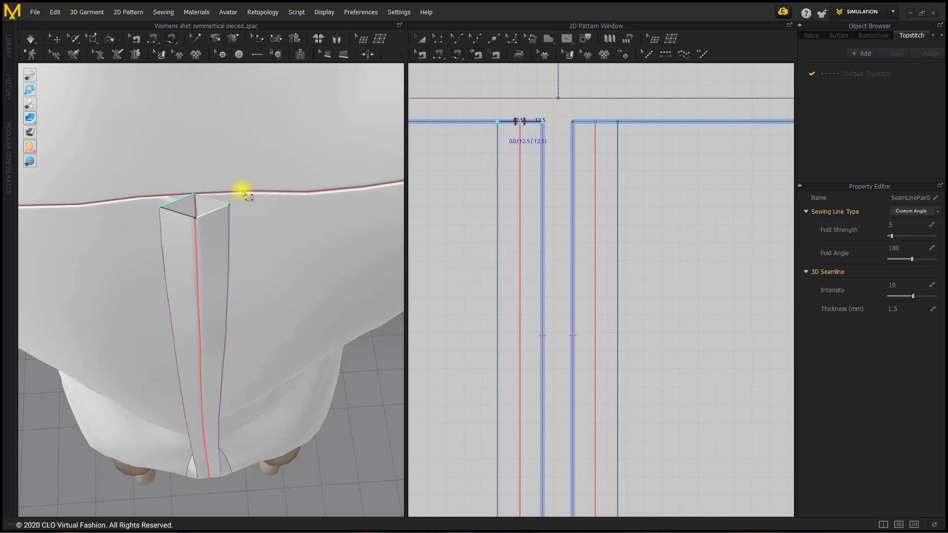
Free-sew the top edge's 12.5 mm segment between the two pleat lines to the 12.5 mm segment beyond the outer pleat line
left_click(498, 121)
left_click(519, 120)
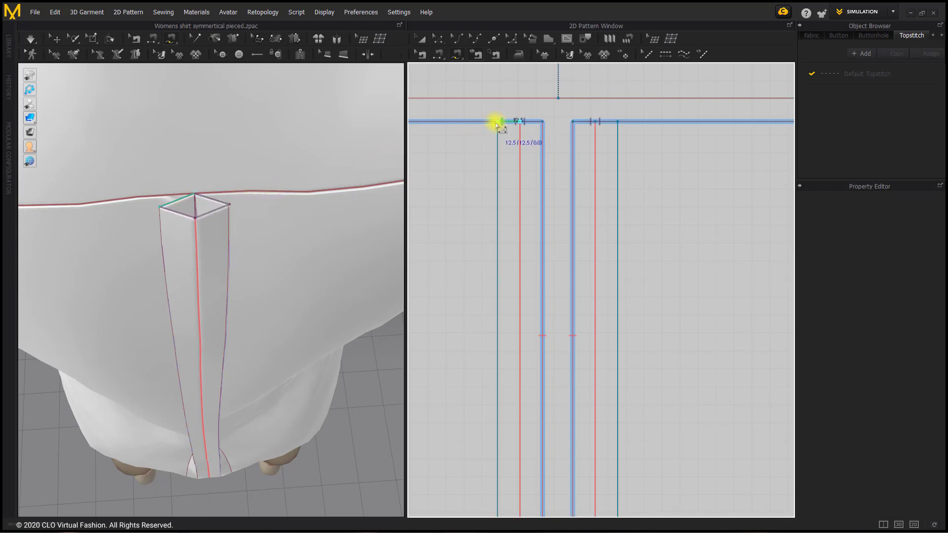
left_click(496, 123)
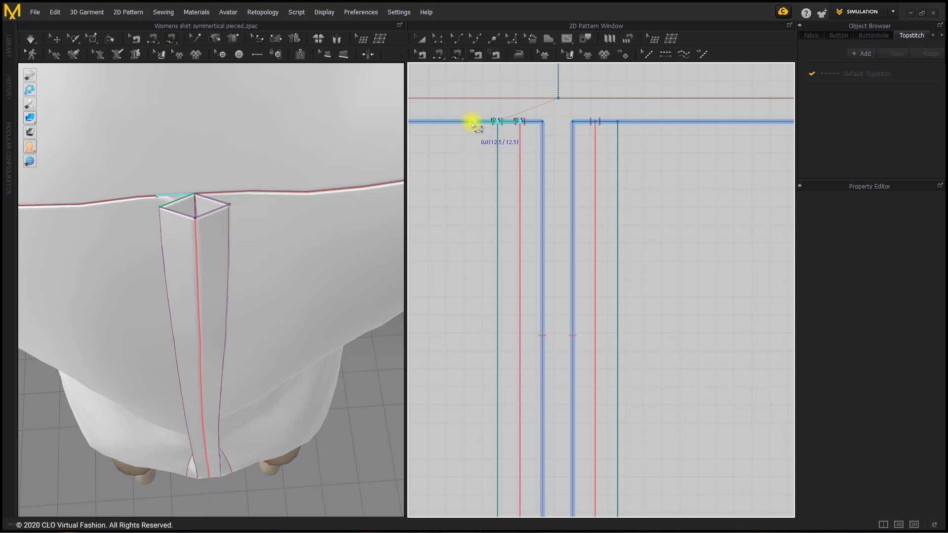
left_click(473, 123)
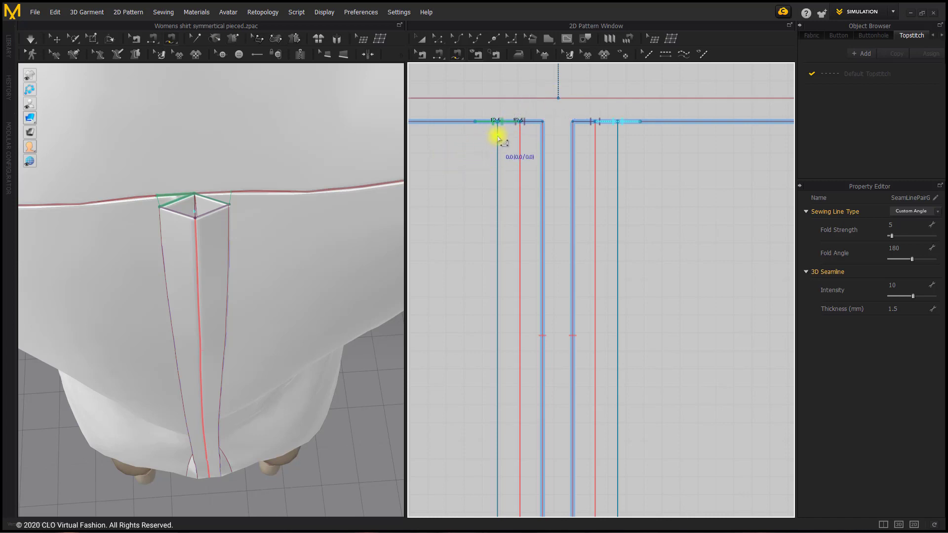
Edit the new pleat seams along the back panel's top edge and set their sewing line type to TURNED
left_click(422, 55)
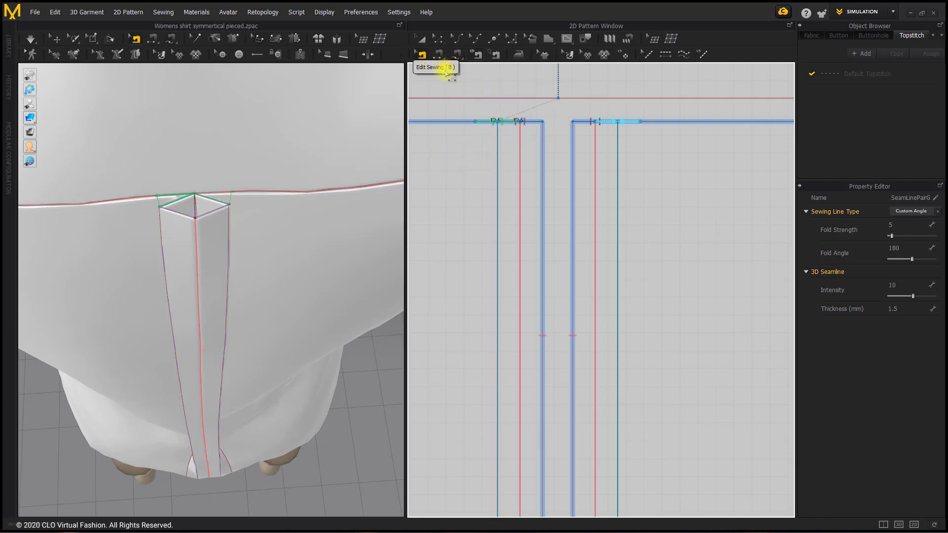
left_click(466, 102)
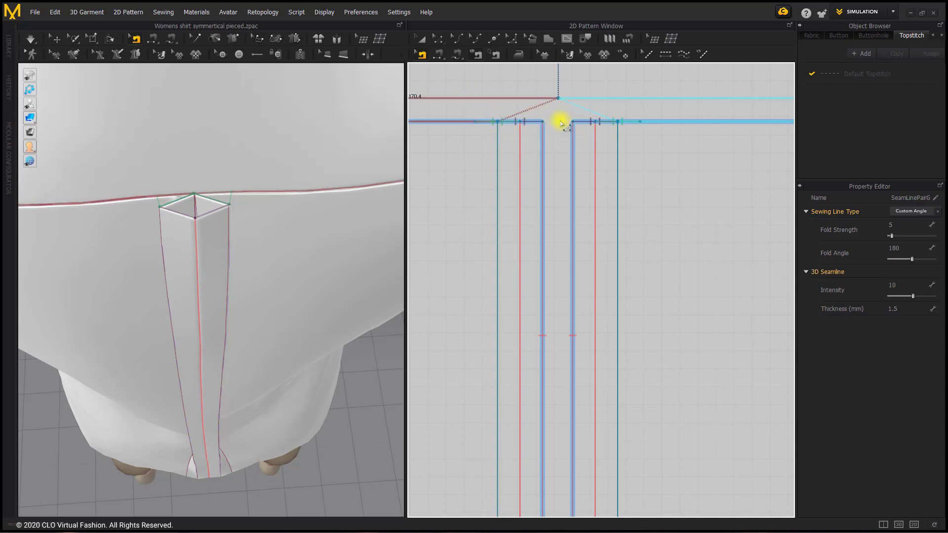
left_click(552, 134)
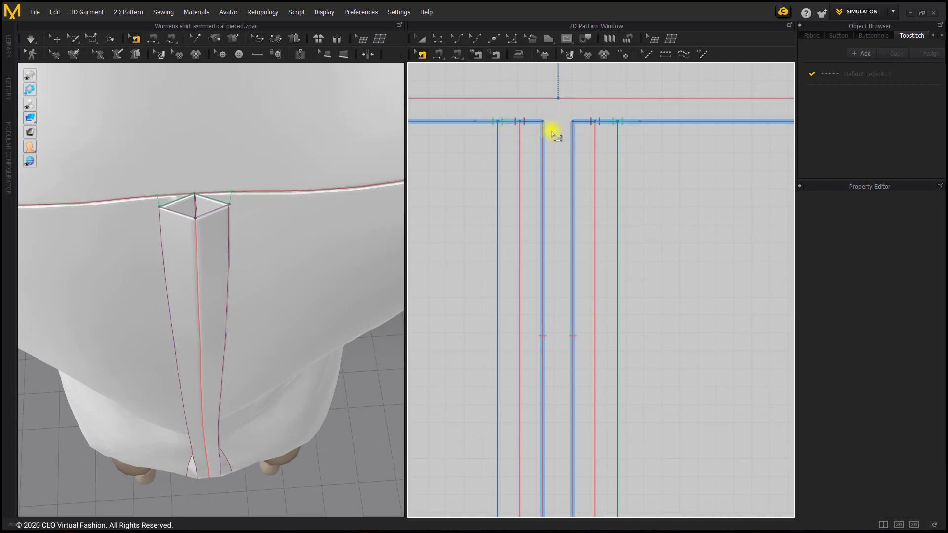
left_click(511, 112)
left_click(533, 121)
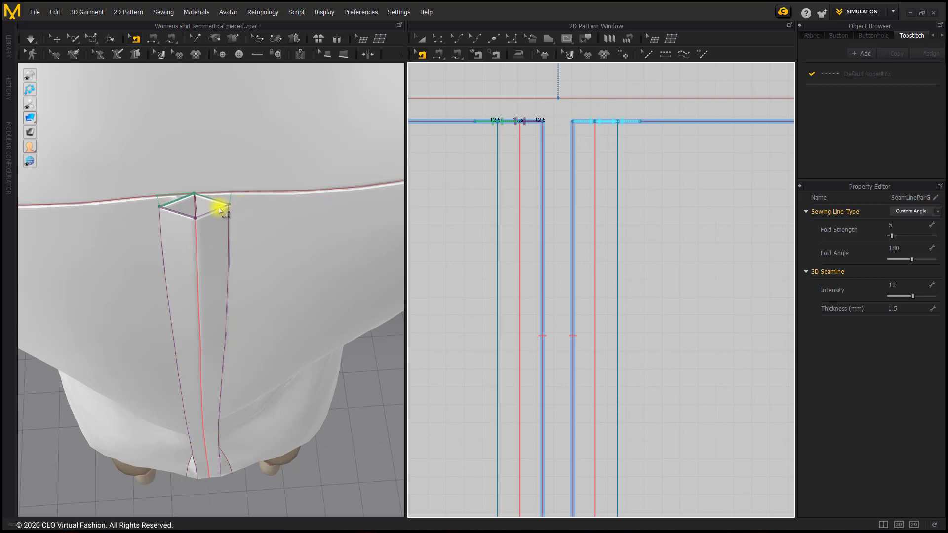
left_click(940, 215)
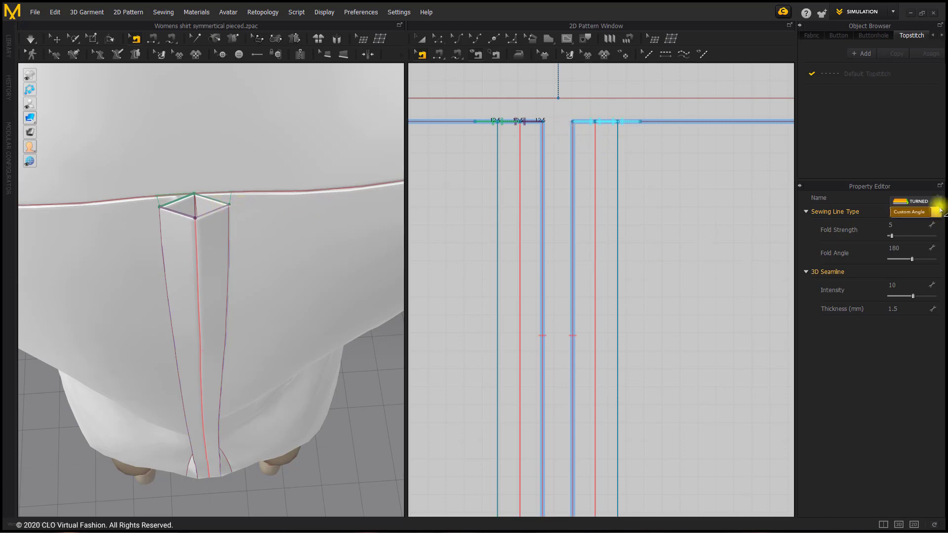
left_click(938, 205)
Examine how the yoke seams attach to the top edges of both back panels around the pleat
left_click(515, 114)
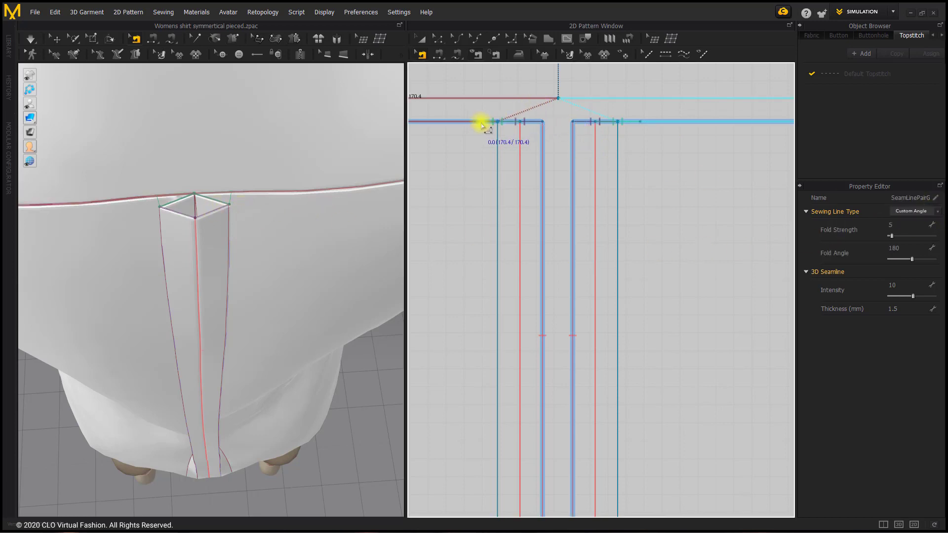
left_click(453, 124)
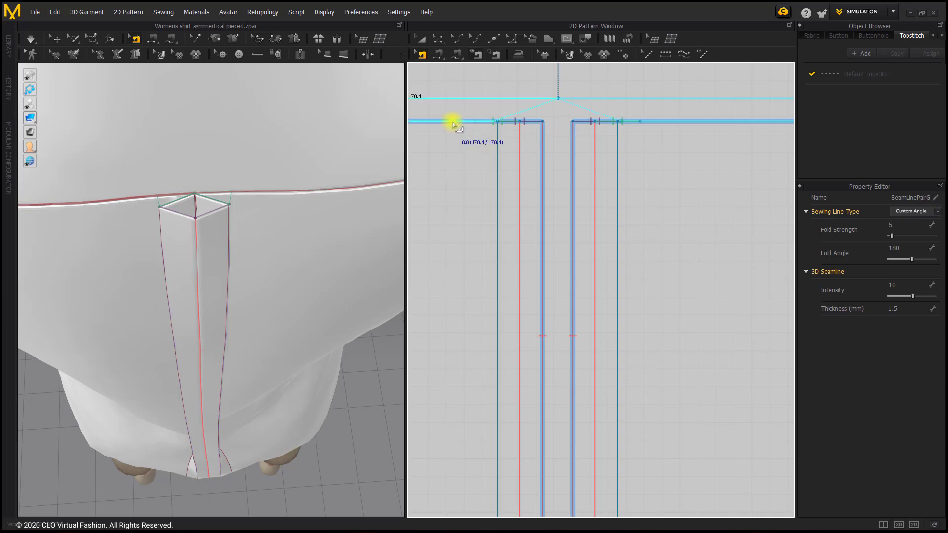
left_click(558, 121)
scroll(551, 113, "up", 4)
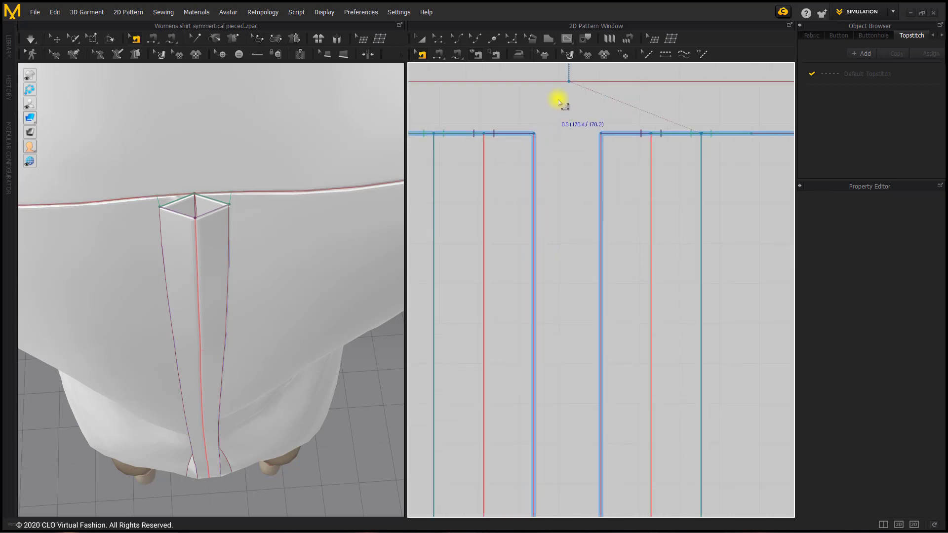
left_click(586, 83)
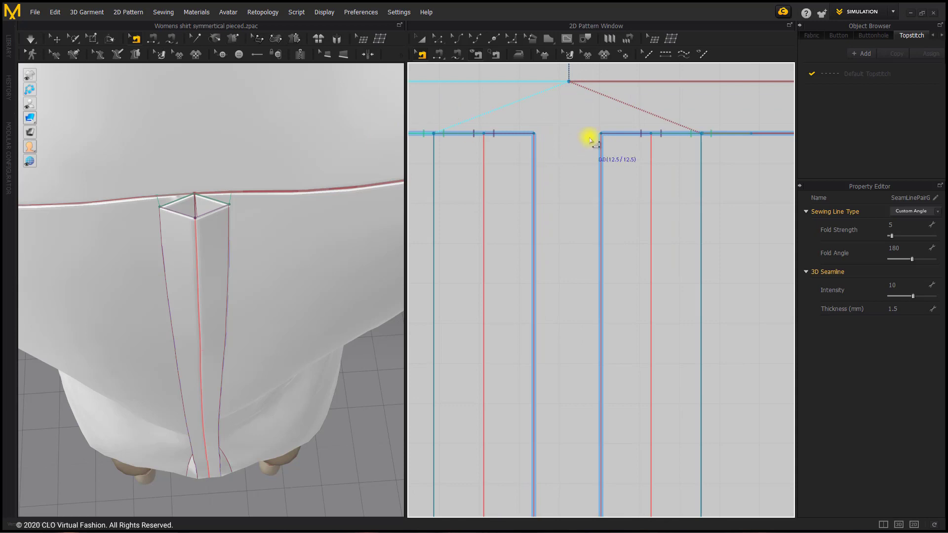
scroll(550, 131, "down", 4)
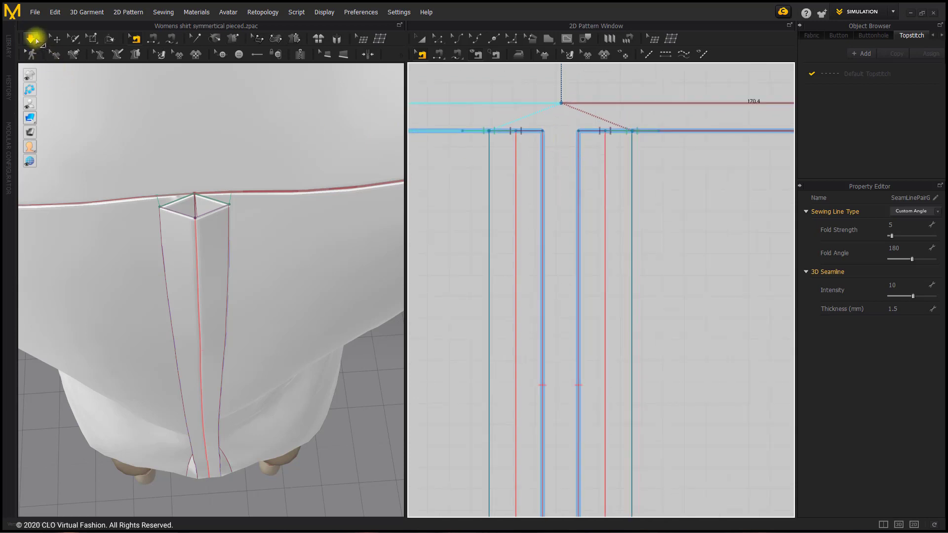
Simulate the garment to drape the newly sewn back pleat and inspect it up close
left_click(31, 39)
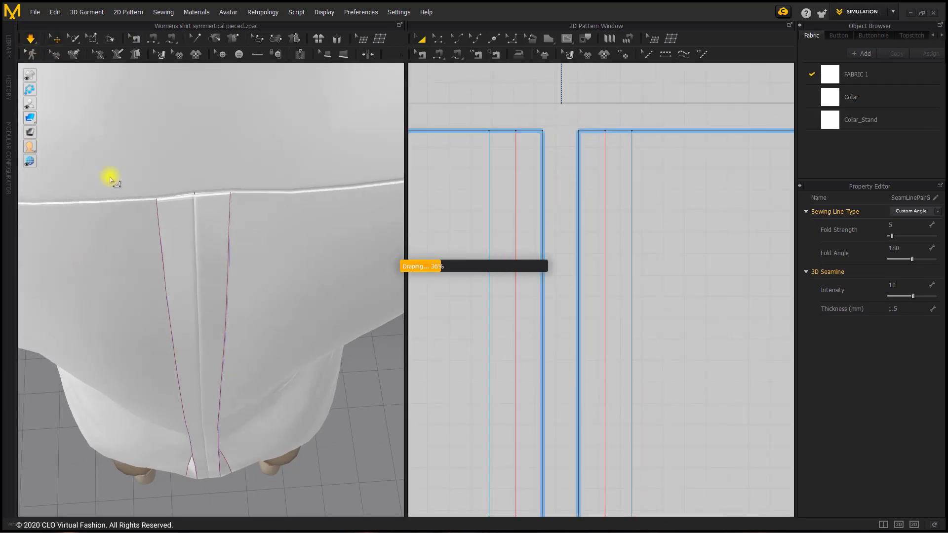
middle_click_drag(164, 230, 163, 283)
right_click_drag(165, 280, 170, 245)
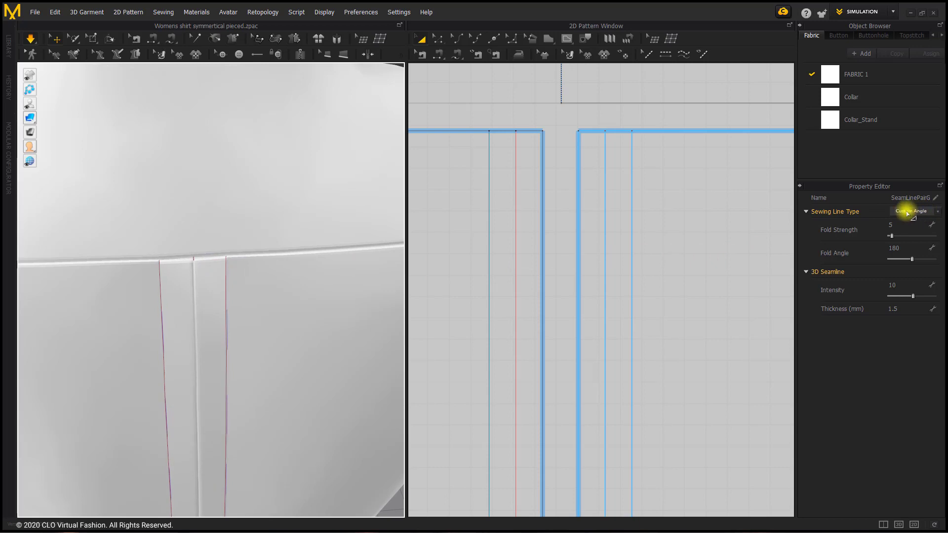
Set the particle distance of both back panels to 10.0
left_click(210, 276)
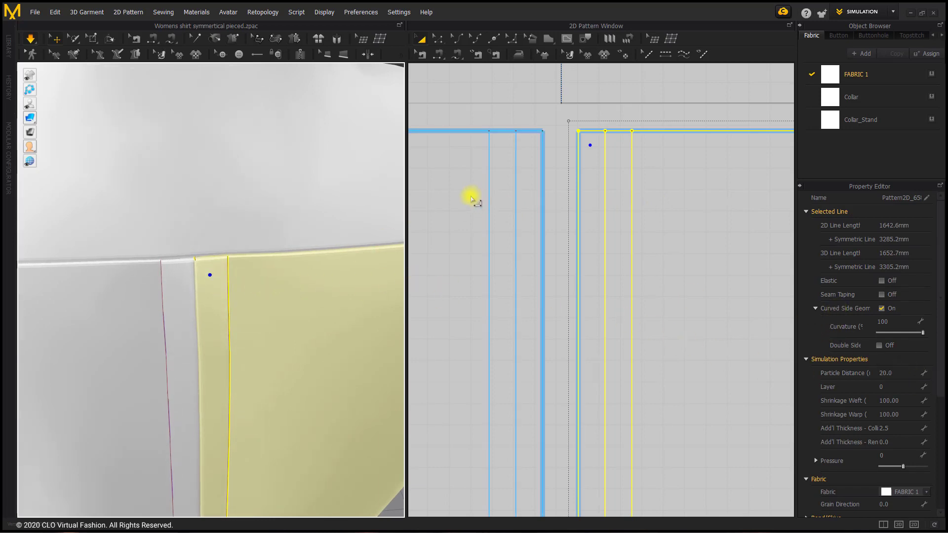
left_click(494, 190, "shift")
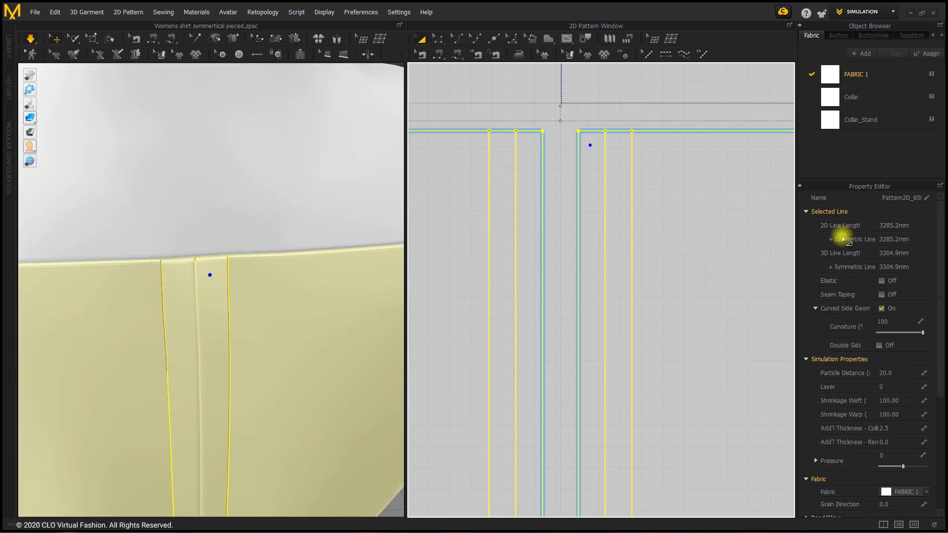
left_click(891, 373)
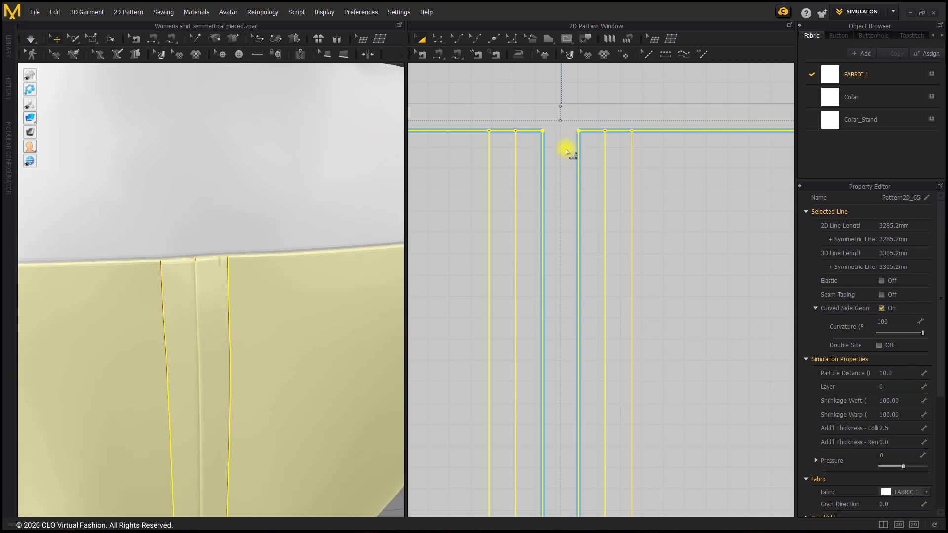
left_click(548, 170)
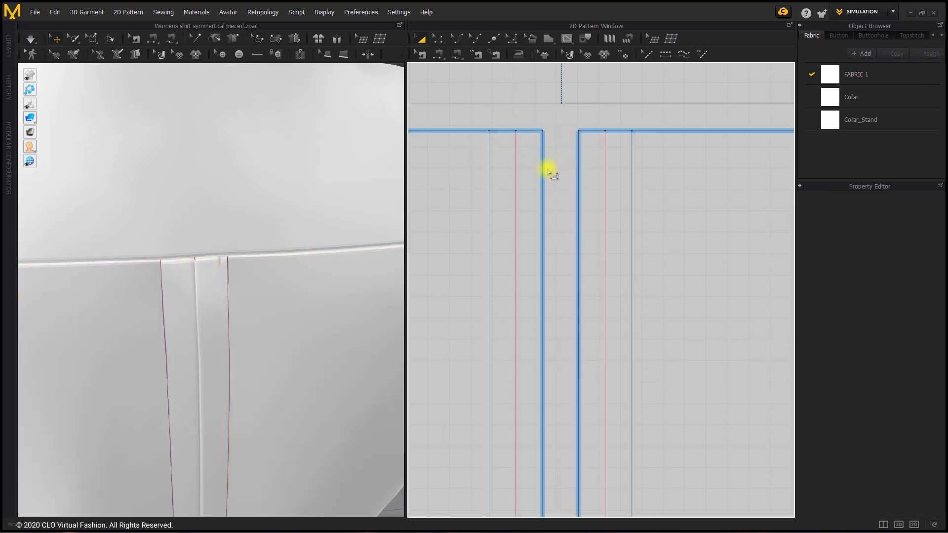
Simulate the garment with the finer back panel mesh and inspect the pleat from an angle
left_click(31, 40)
right_click_drag(220, 324, 220, 274)
left_click_drag(219, 274, 263, 245)
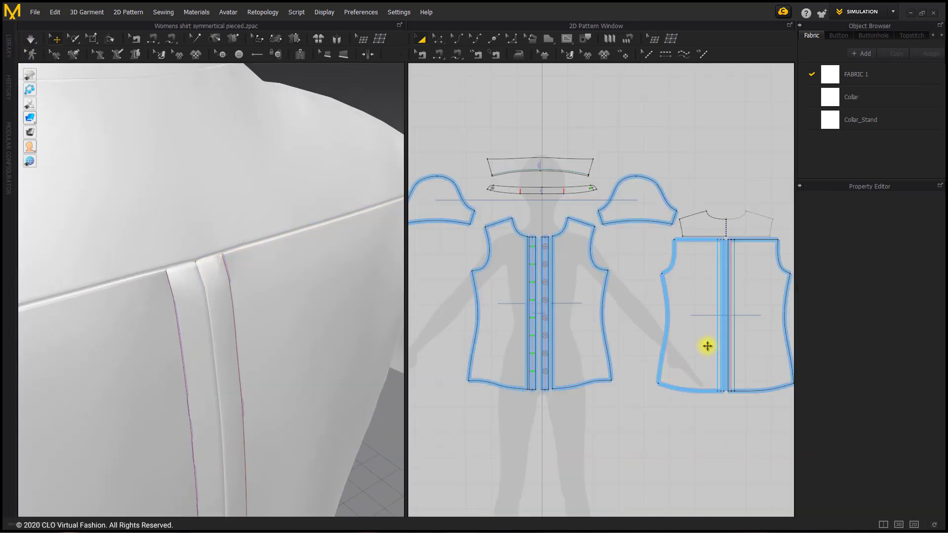
Merge the two back panels along their centre back edge
scroll(706, 346, "up", 8)
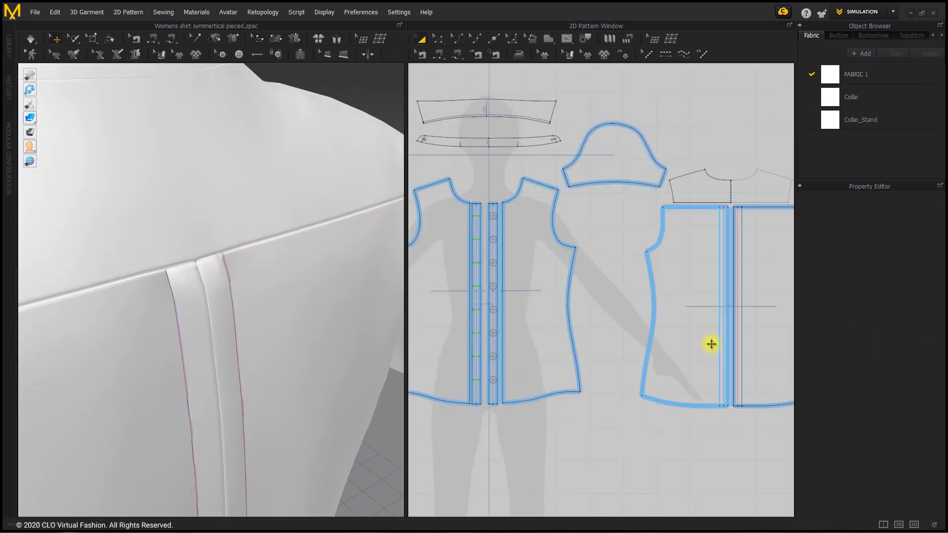
scroll(548, 269, "down", 2)
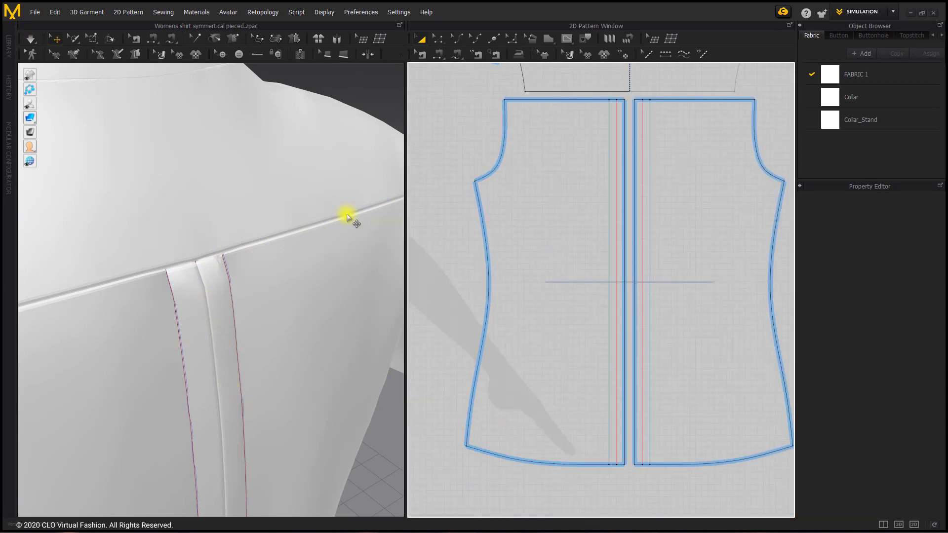
left_click(439, 38)
left_click(623, 154)
right_click(623, 151)
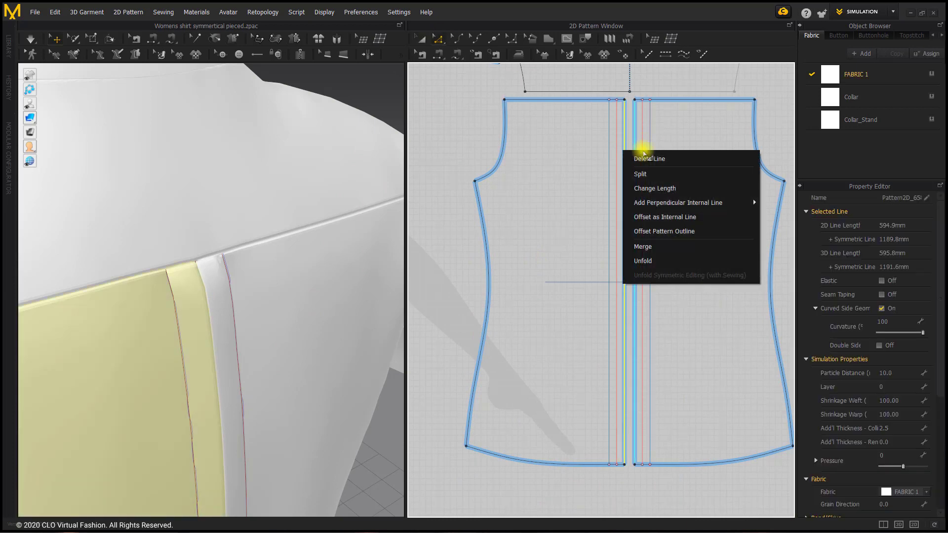
left_click(670, 245)
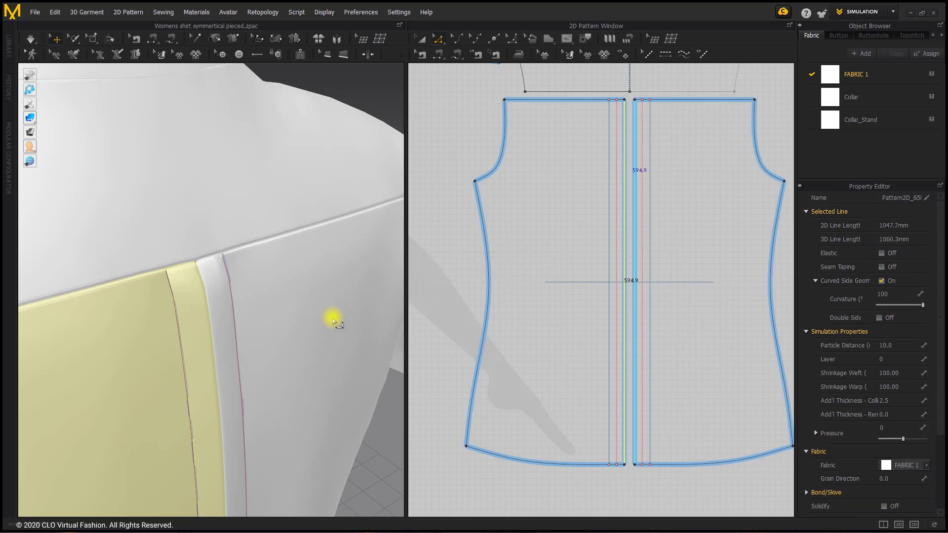
left_click(334, 321)
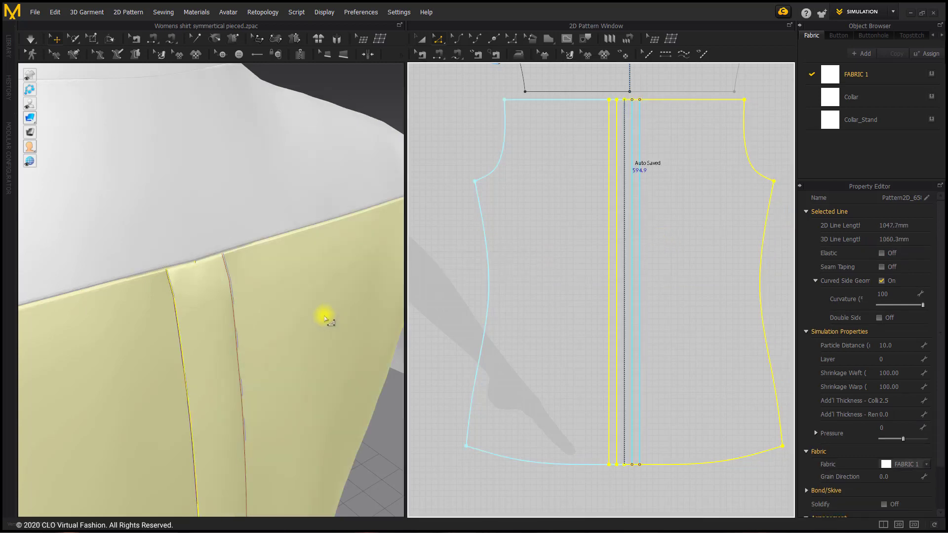
Review the draped shirt from the back round to the front
scroll(306, 299, "down", 8)
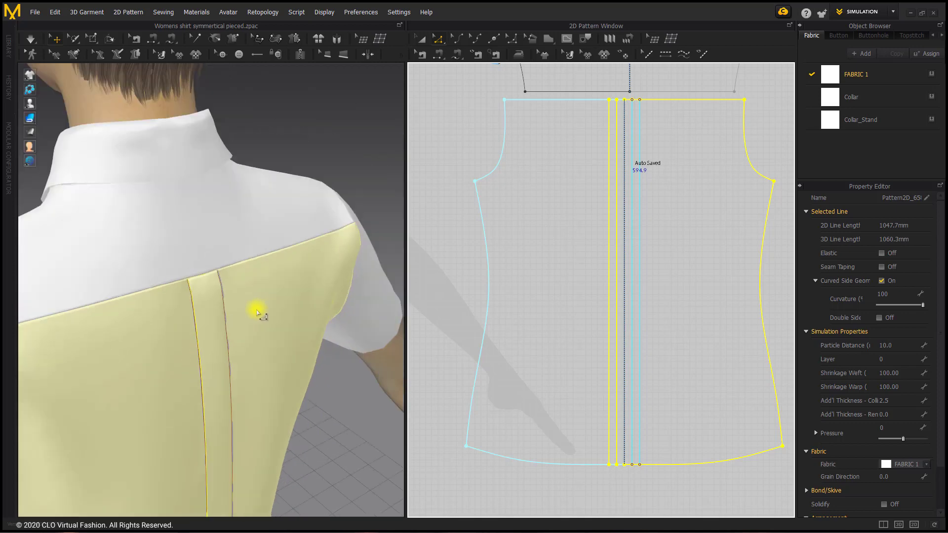
right_click_drag(166, 322, 295, 305)
scroll(157, 395, "down", 5)
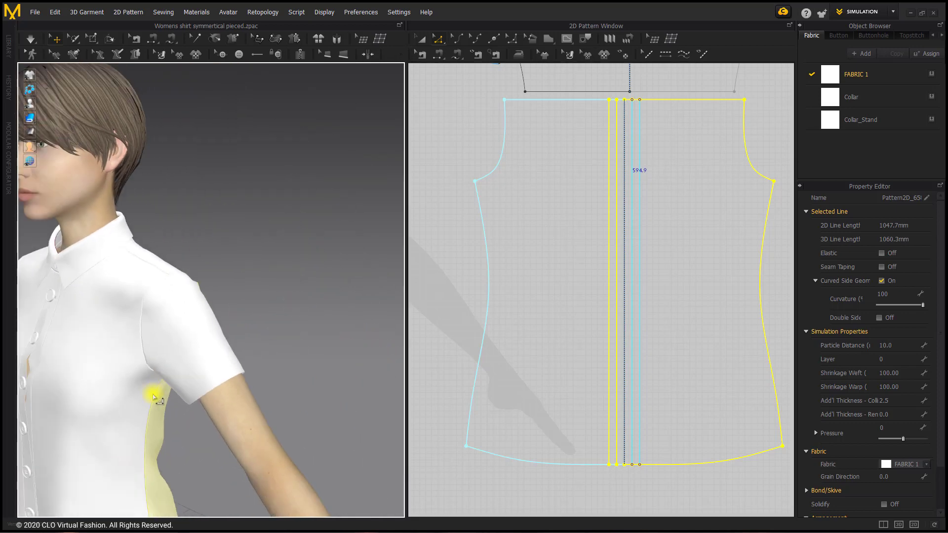
middle_click_drag(157, 395, 258, 356)
right_click_drag(258, 357, 323, 348)
scroll(481, 355, "down", 1)
middle_click_drag(481, 354, 725, 367)
scroll(720, 346, "up", 3)
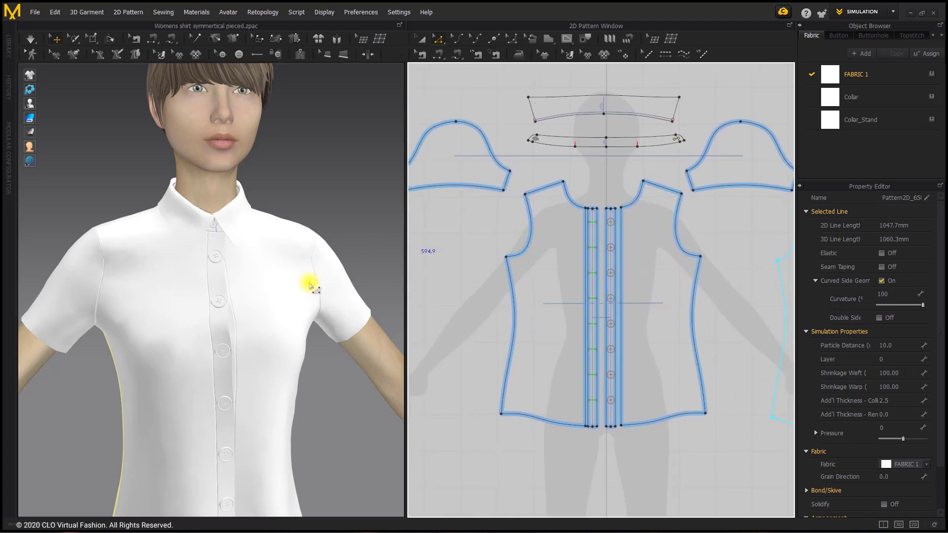
right_click_drag(312, 282, 303, 285)
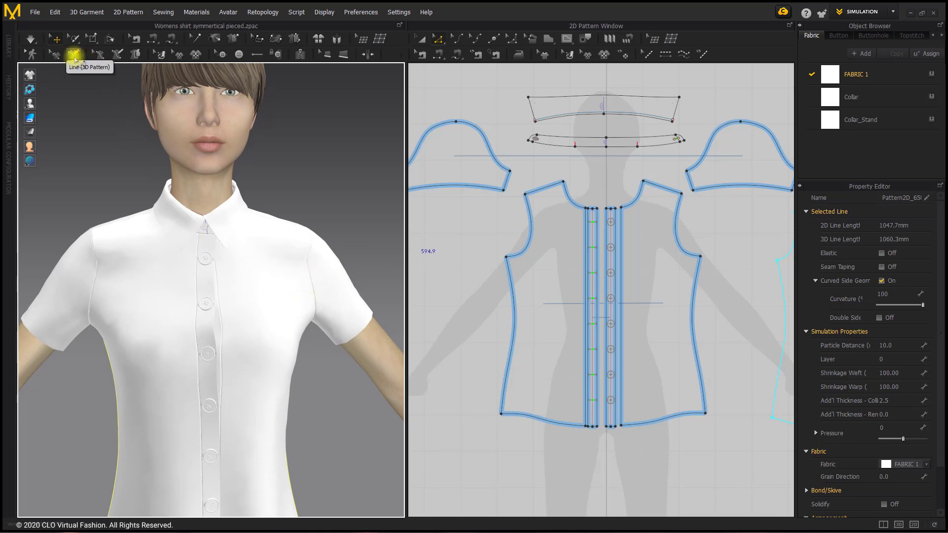
left_click(75, 59)
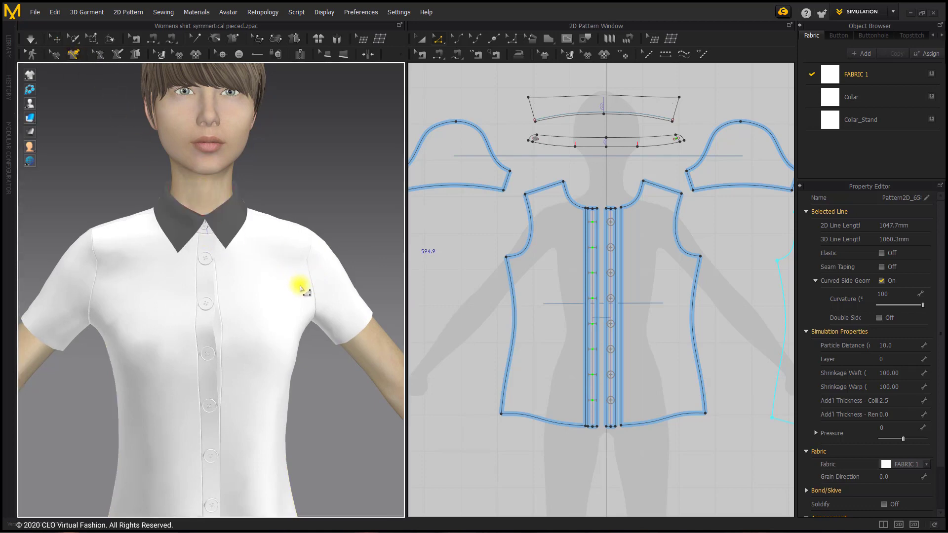
left_click(209, 321)
left_click(308, 269)
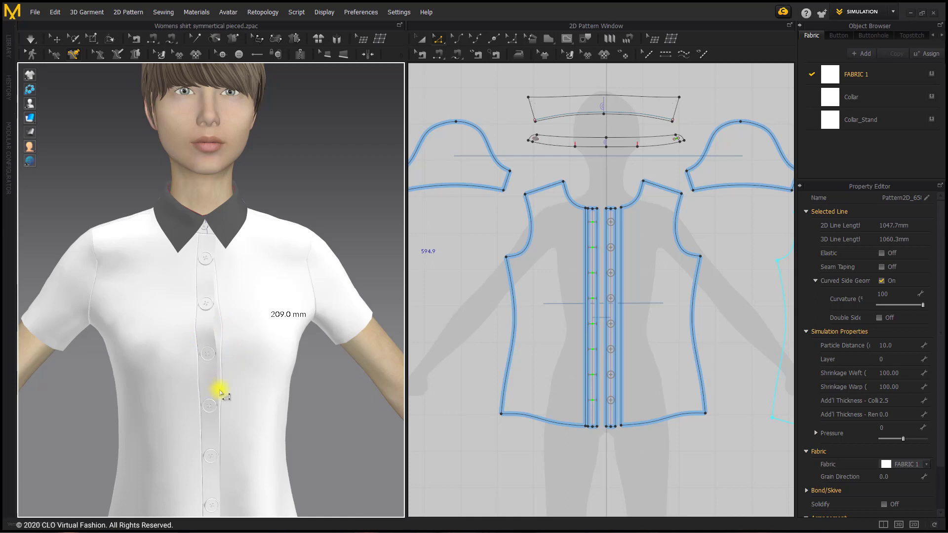
left_click(228, 376)
right_click_drag(206, 392, 169, 387)
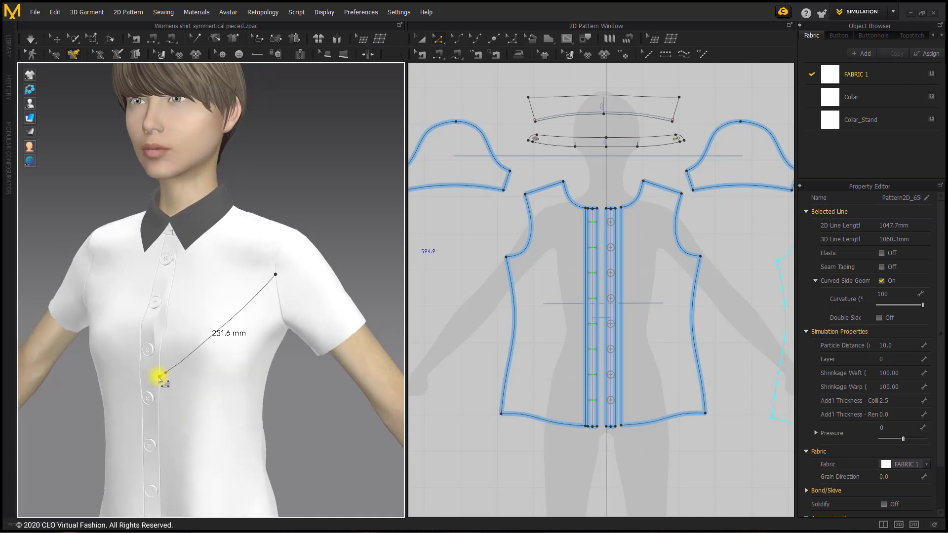
key("Escape")
right_click_drag(199, 330, 221, 335)
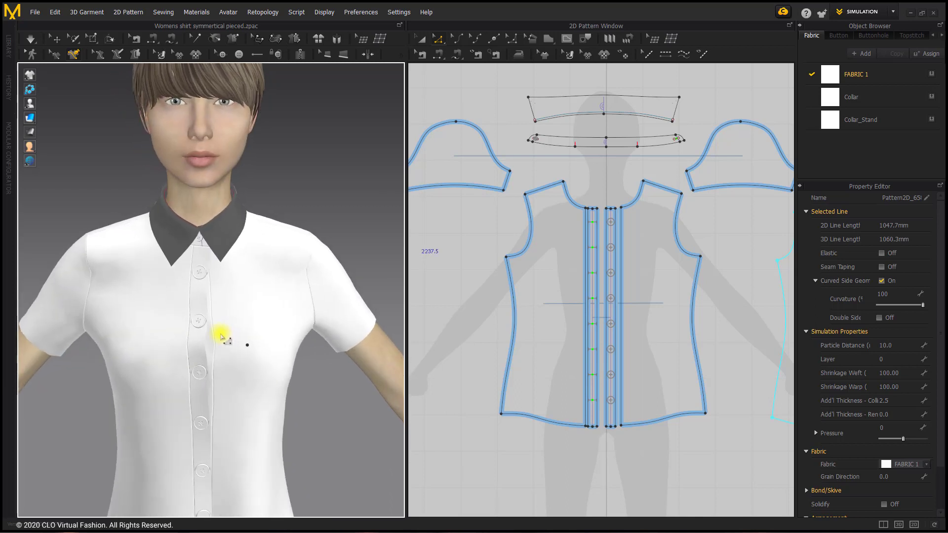
left_click(264, 297)
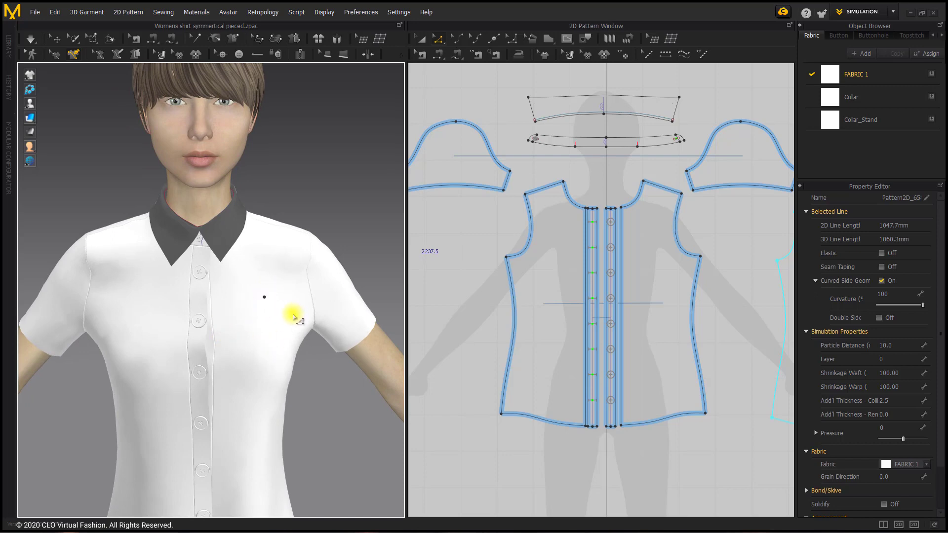
Check the sewing along the front placket's gaping edge and simulate the garment so the placket settles closed
left_click(442, 59)
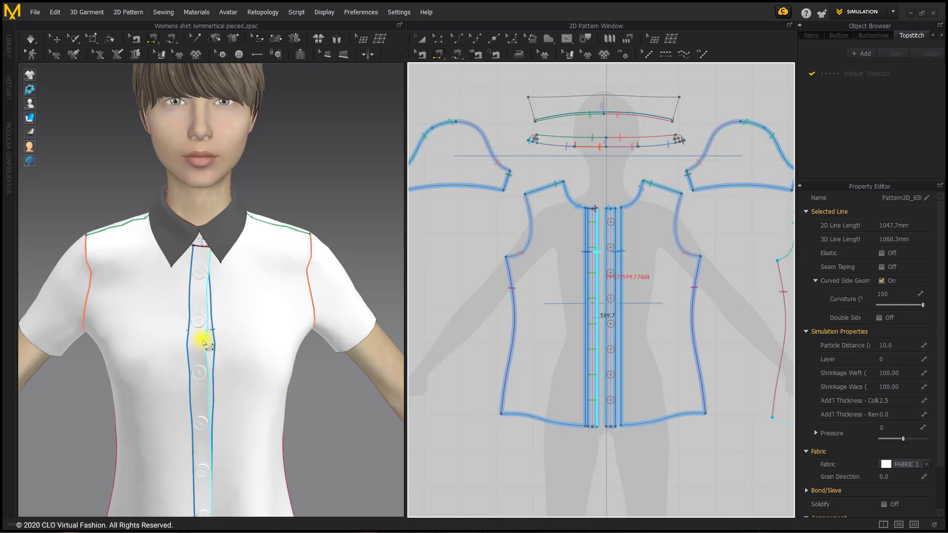
left_click(204, 354)
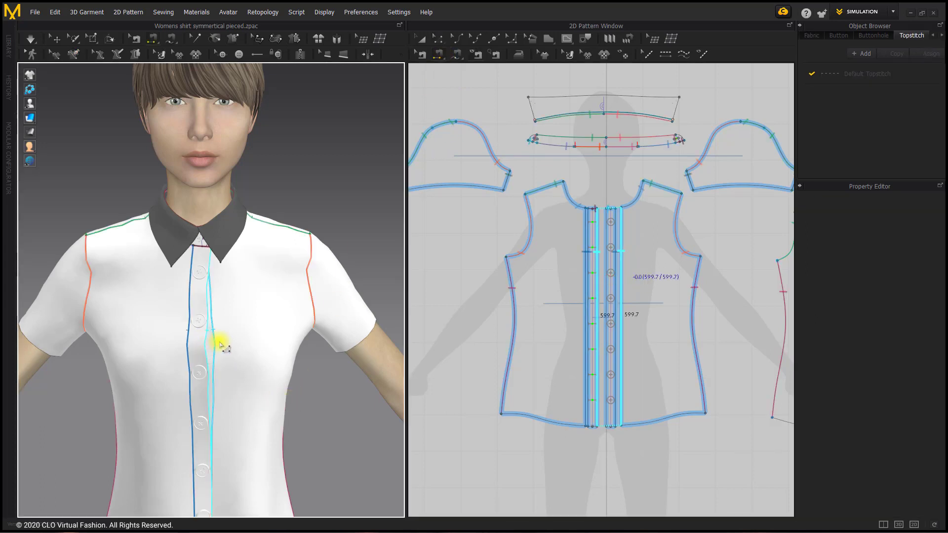
left_click(220, 344)
scroll(323, 361, "up", 2)
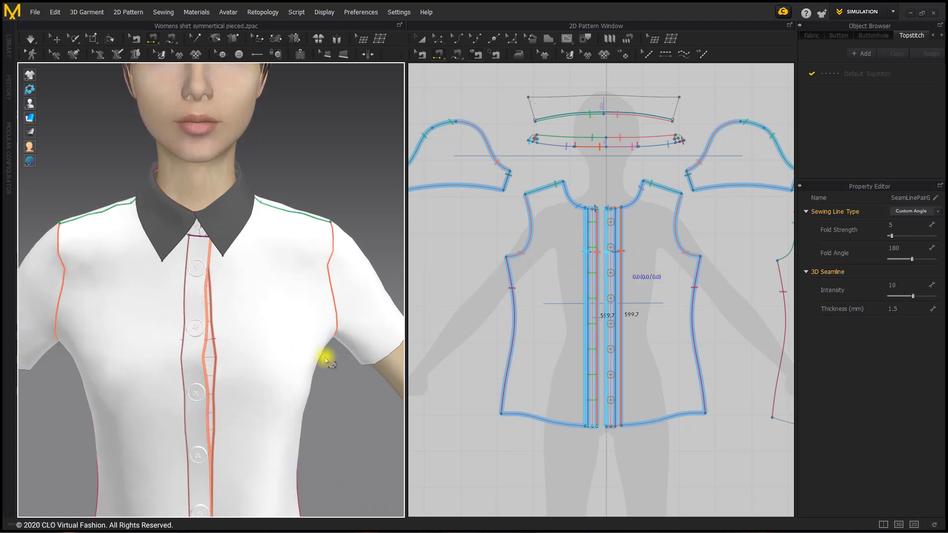
right_click_drag(274, 341, 257, 338)
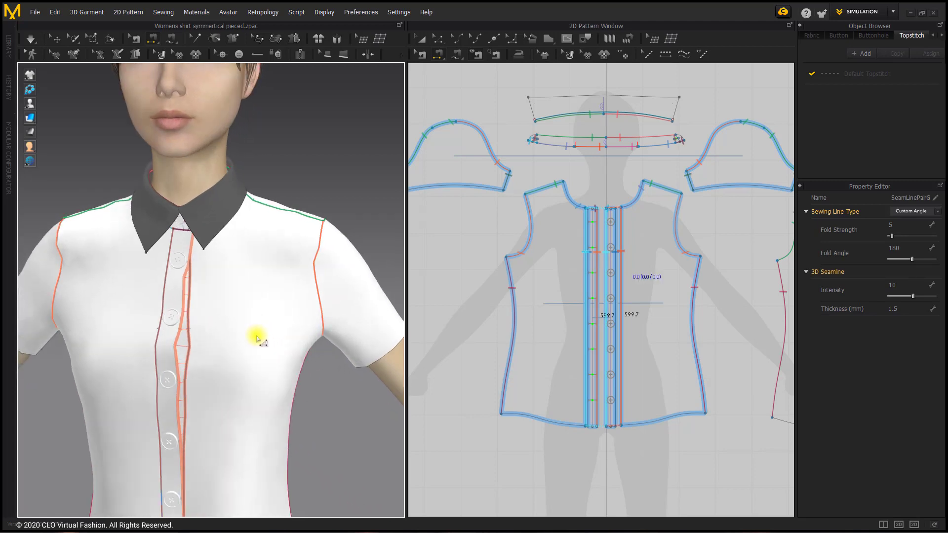
key("space")
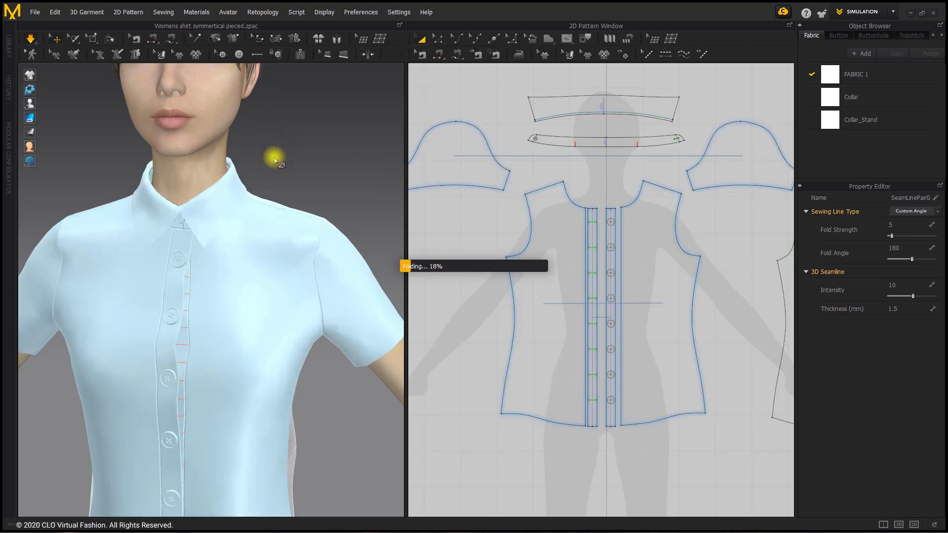
right_click_drag(213, 322, 235, 309)
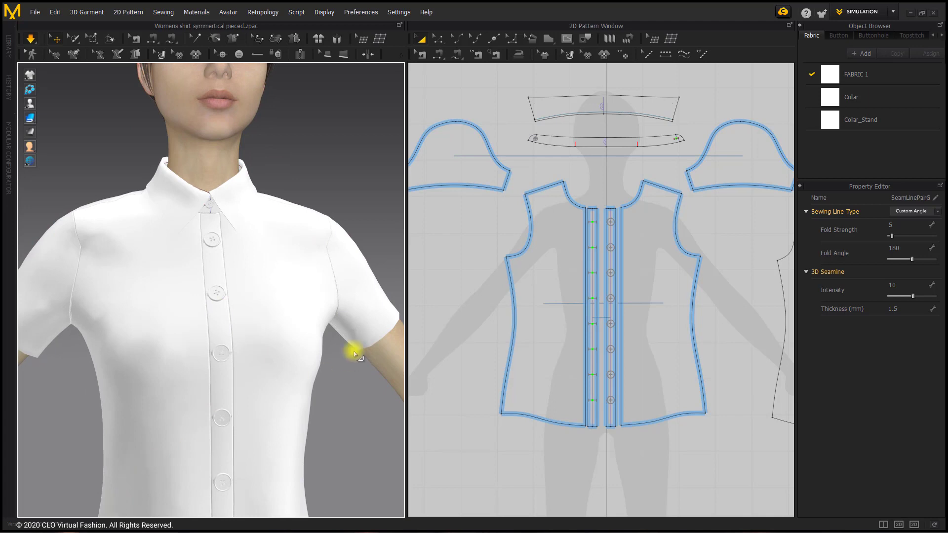
scroll(324, 343, "down", 2)
right_click_drag(315, 345, 302, 353)
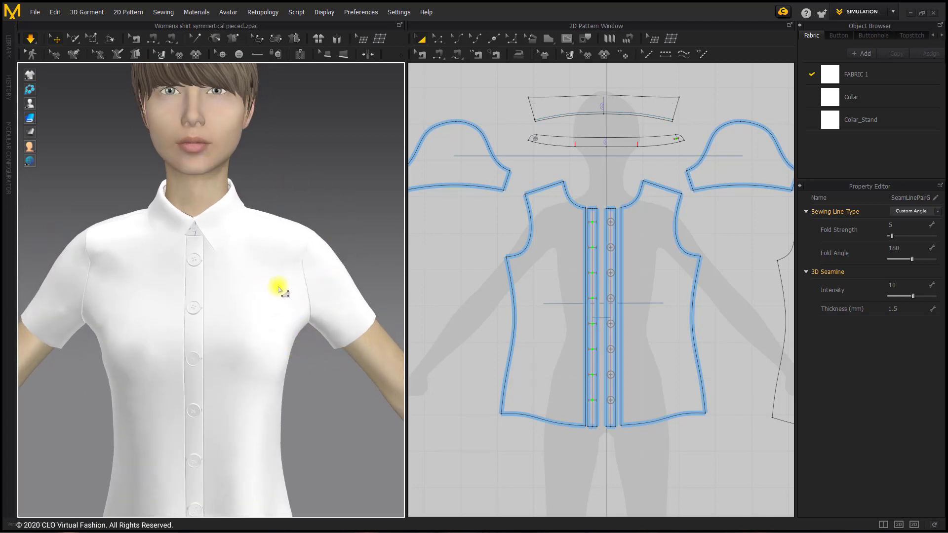
Draw a diagonal 3D pattern line about 578 mm long from the wearer's left armhole across the placket to the opposite side seam
scroll(184, 392, "down", 3)
middle_click_drag(183, 392, 196, 307)
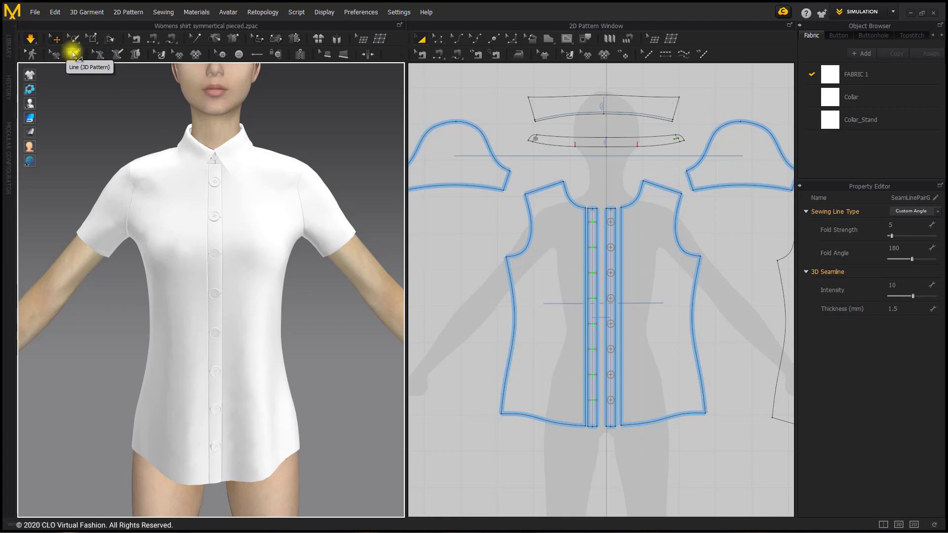
left_click(73, 53)
left_click(280, 185)
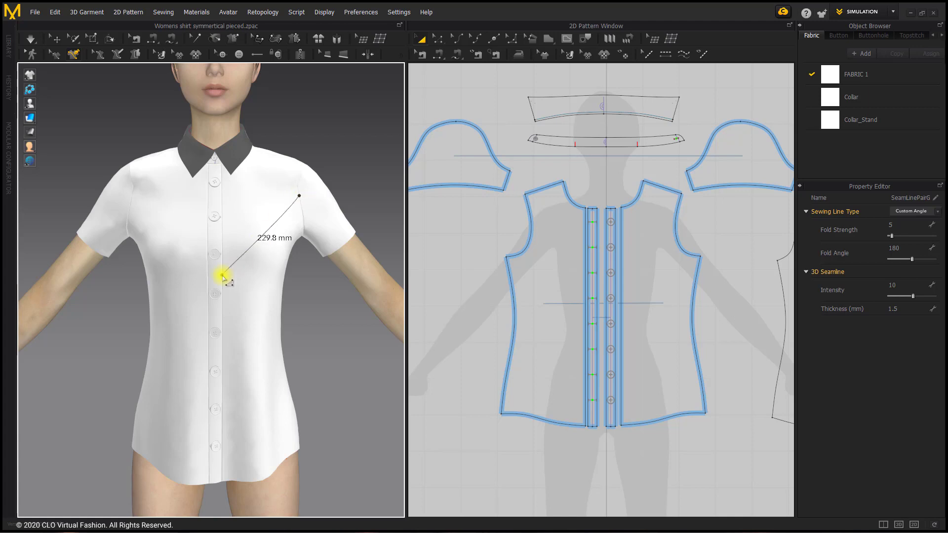
double_click(207, 287)
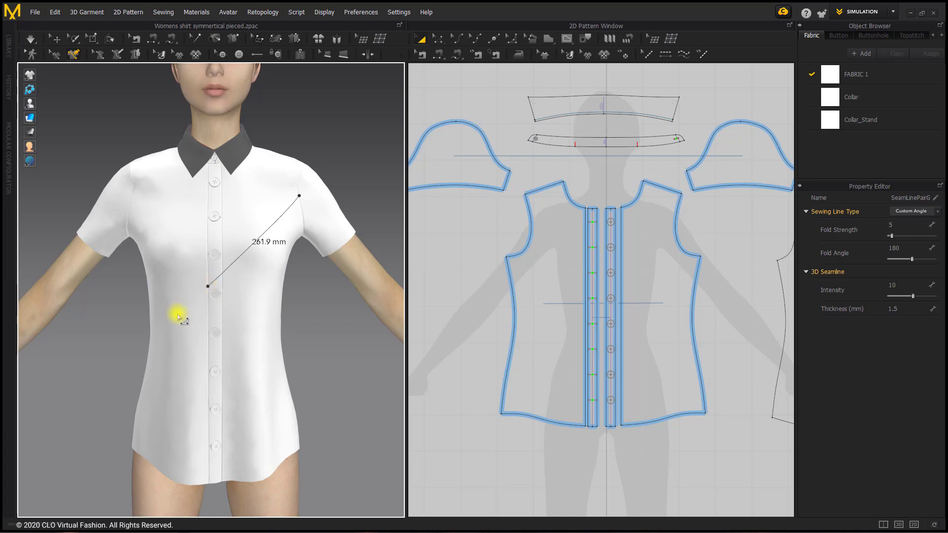
left_click(216, 279)
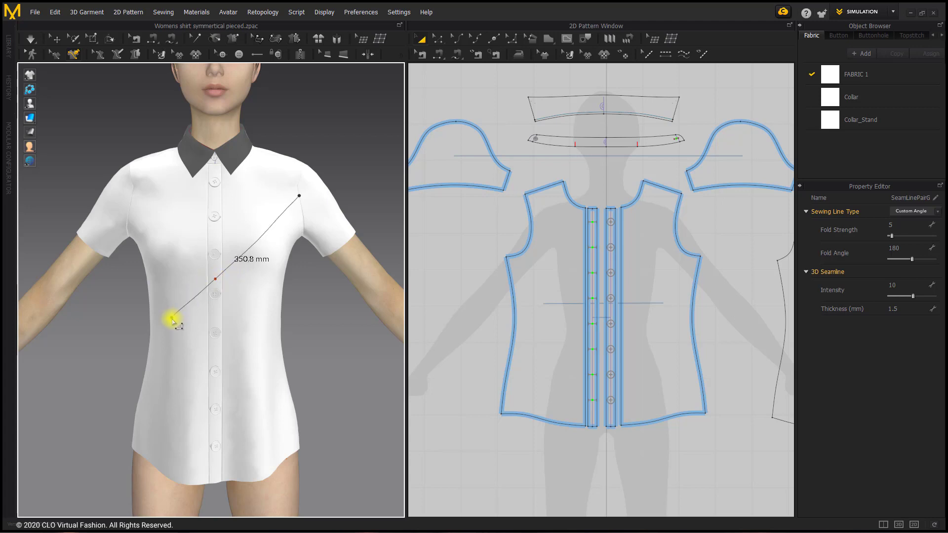
right_click_drag(172, 320, 199, 322)
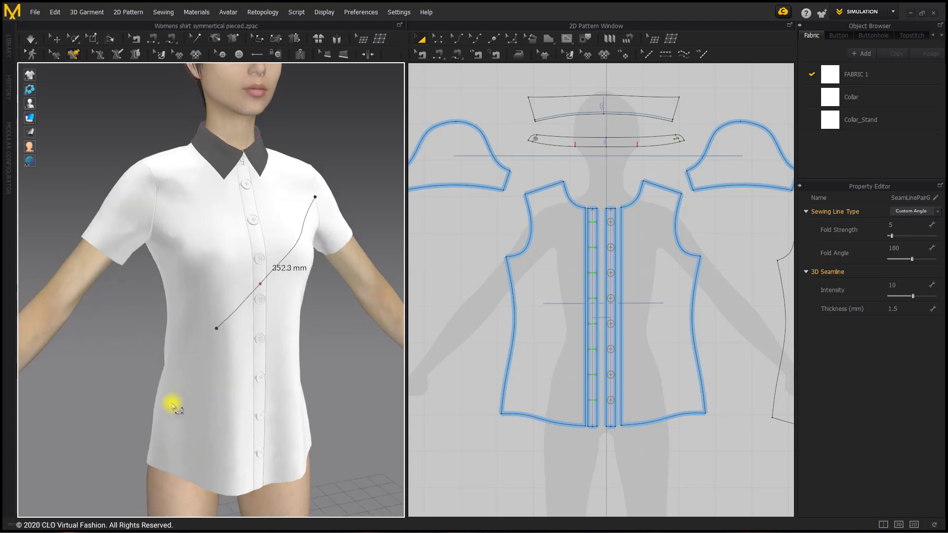
left_click(158, 411)
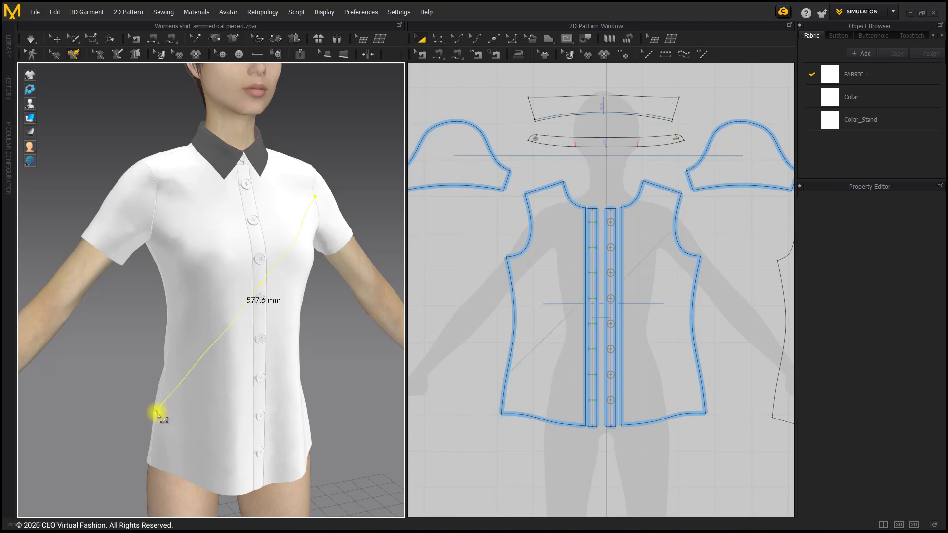
mouse_move(195, 386)
right_mouse_down()
mouse_move(182, 387)
mouse_move(210, 375)
right_mouse_up()
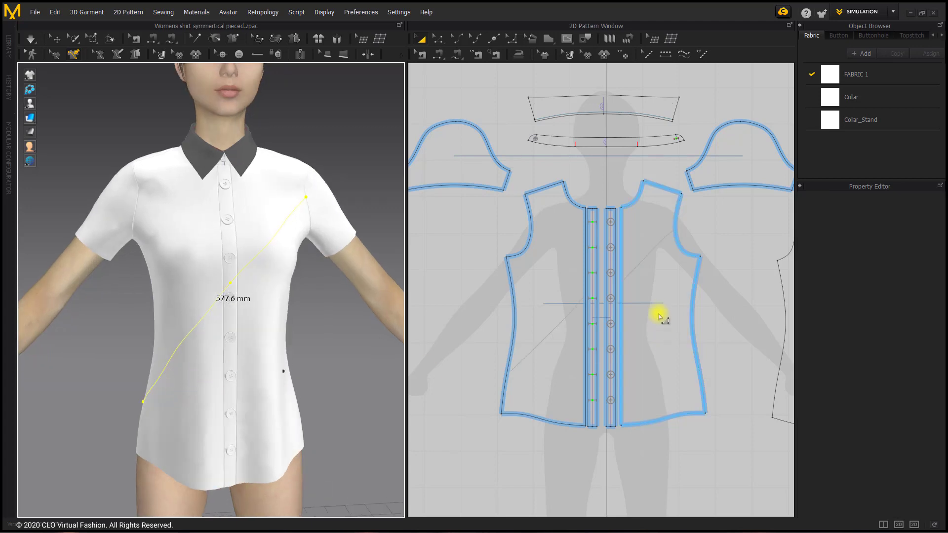
Cut and sew the shirt front panels and top placket along the diagonal line
scroll(660, 311, "up", 3)
middle_click_drag(661, 311, 701, 303)
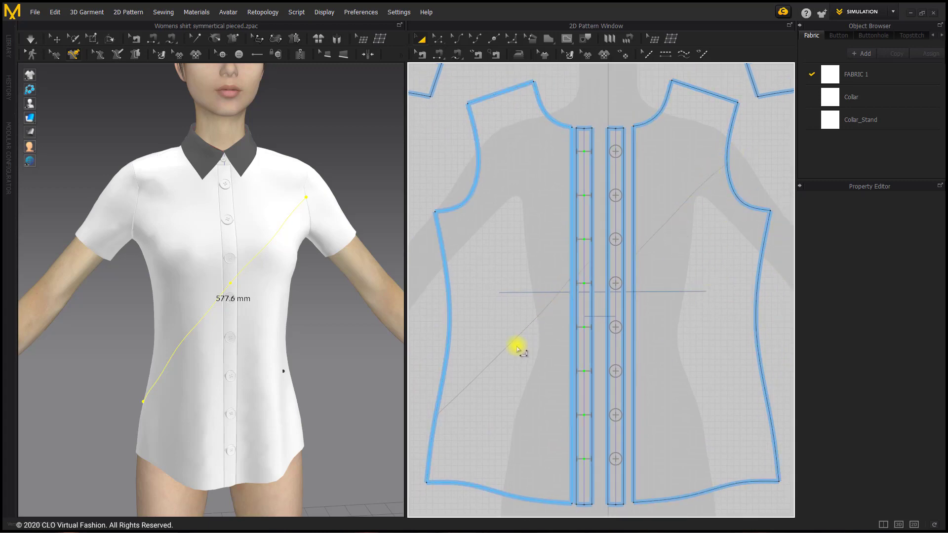
left_click(56, 55)
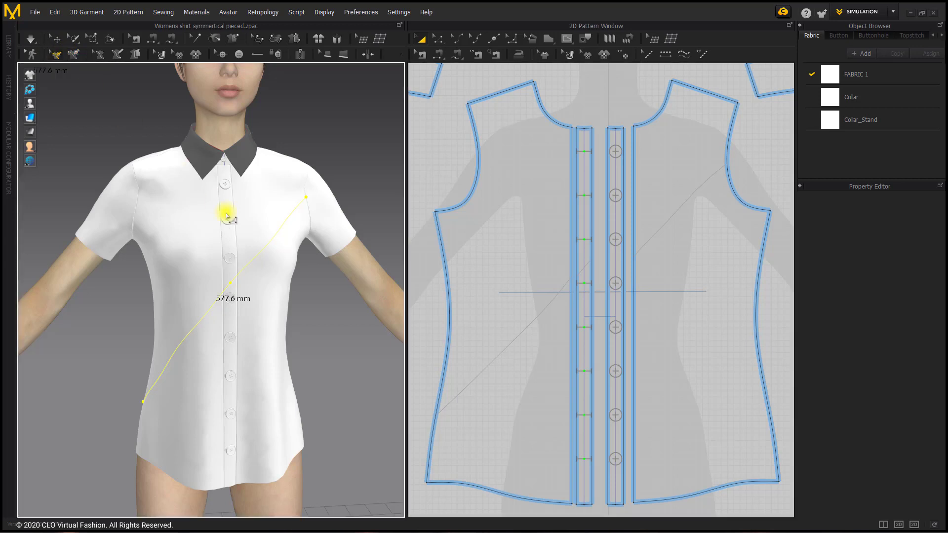
right_click(259, 254)
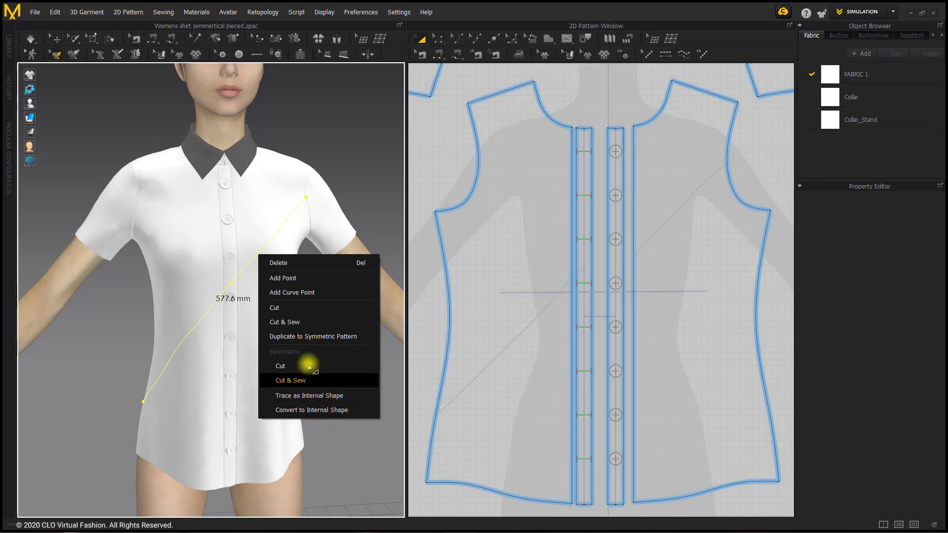
left_click(308, 324)
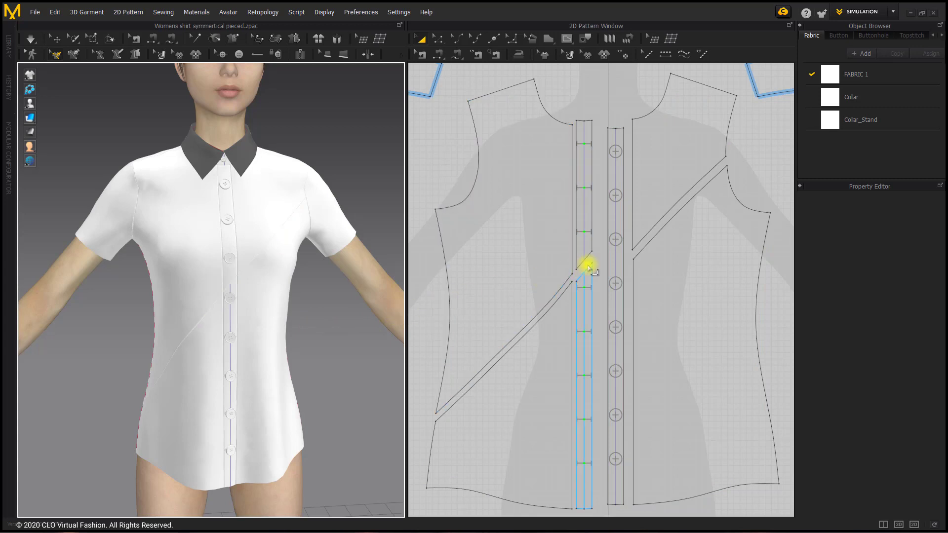
right_click_drag(337, 301, 318, 303)
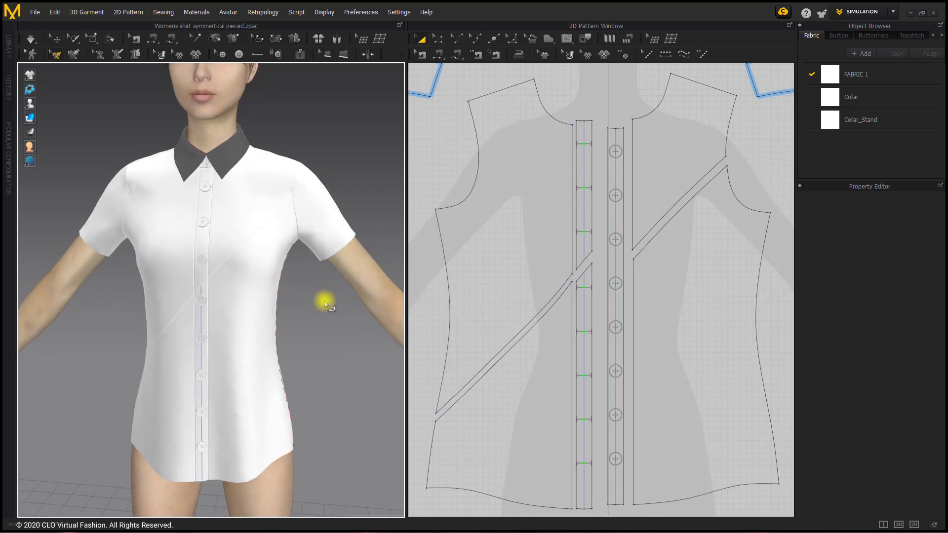
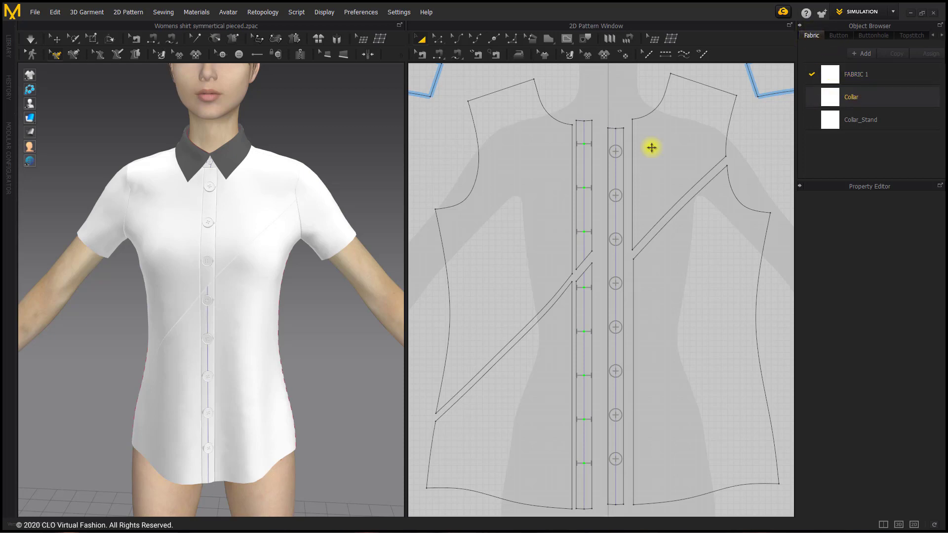
Check which pattern pieces use the Collar, Collar_Stand and FABRIC 1 fabrics
scroll(652, 146, "down", 5)
middle_click_drag(625, 303, 621, 260)
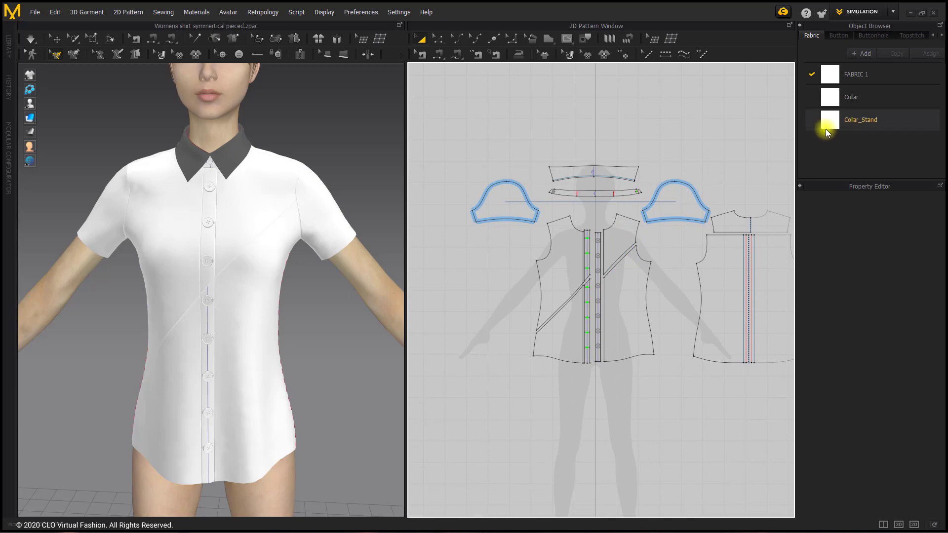
left_click(829, 96)
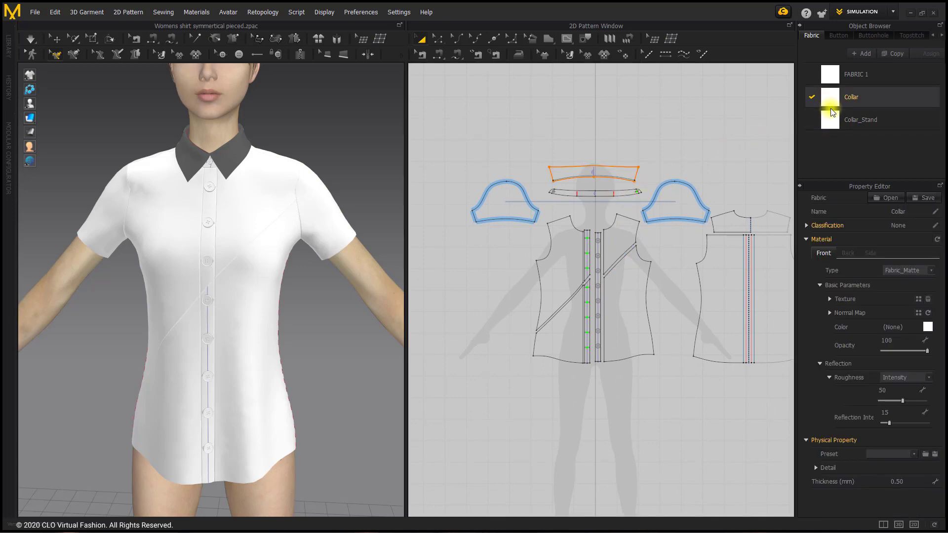
left_click(838, 123)
scroll(638, 190, "up", 5)
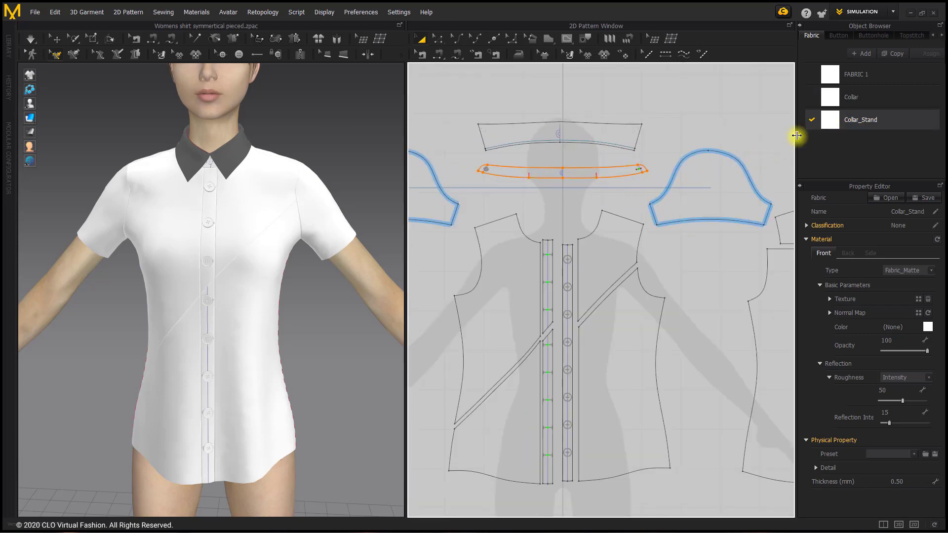
left_click(828, 96)
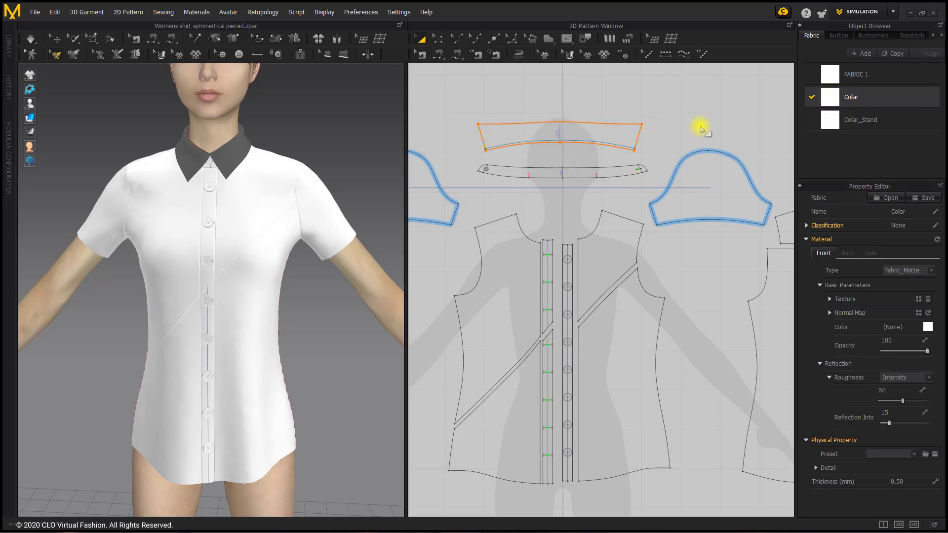
left_click(833, 78)
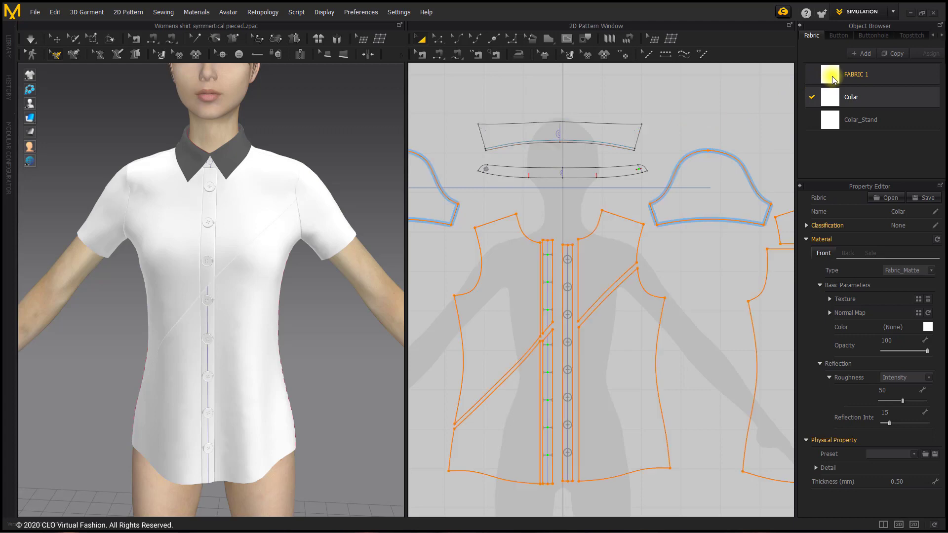
Duplicate FABRIC 1 and delete the copy
scroll(711, 231, "down", 2)
scroll(695, 246, "down", 2)
middle_click_drag(702, 245, 635, 237)
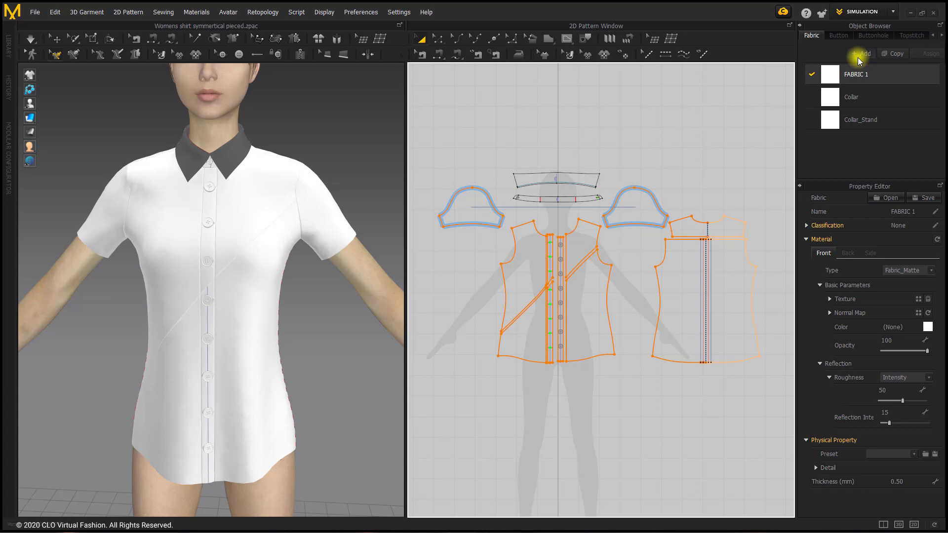
left_click(888, 64)
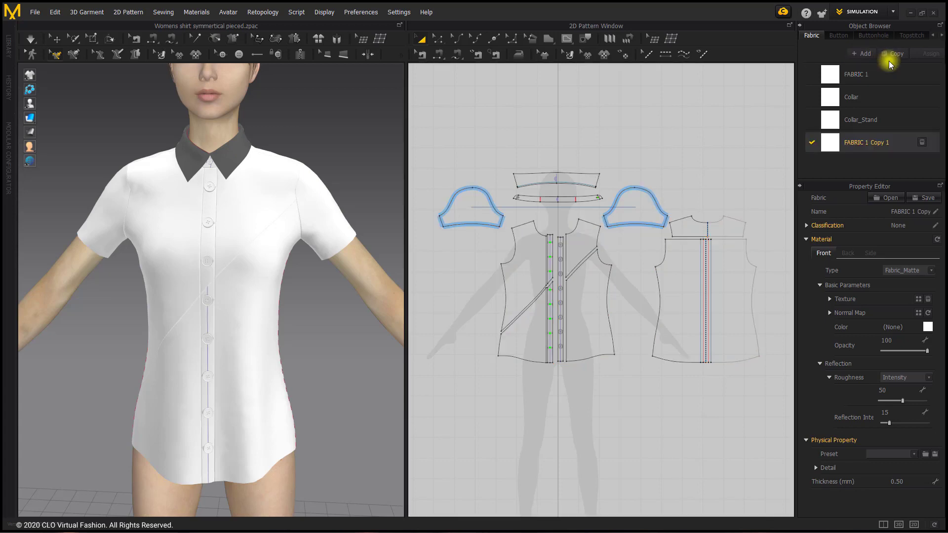
left_click(921, 142)
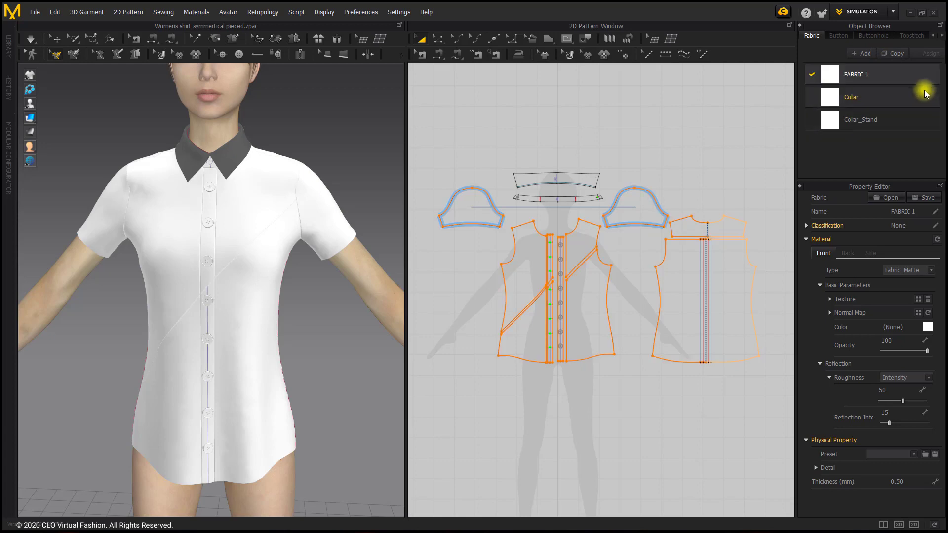
Check the fabric assignment of the back panel and examine the material properties of FABRIC 1
left_click(859, 99)
left_click(687, 266)
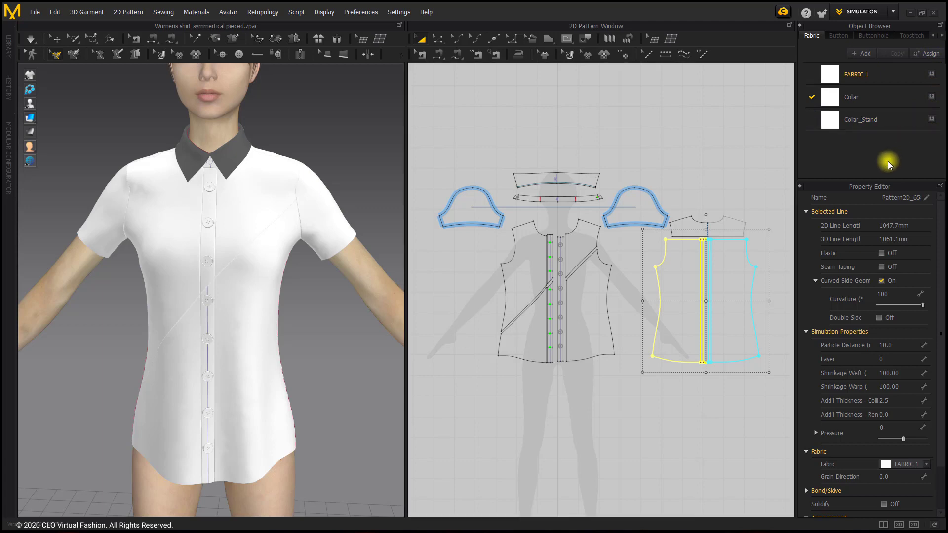
left_click(744, 173)
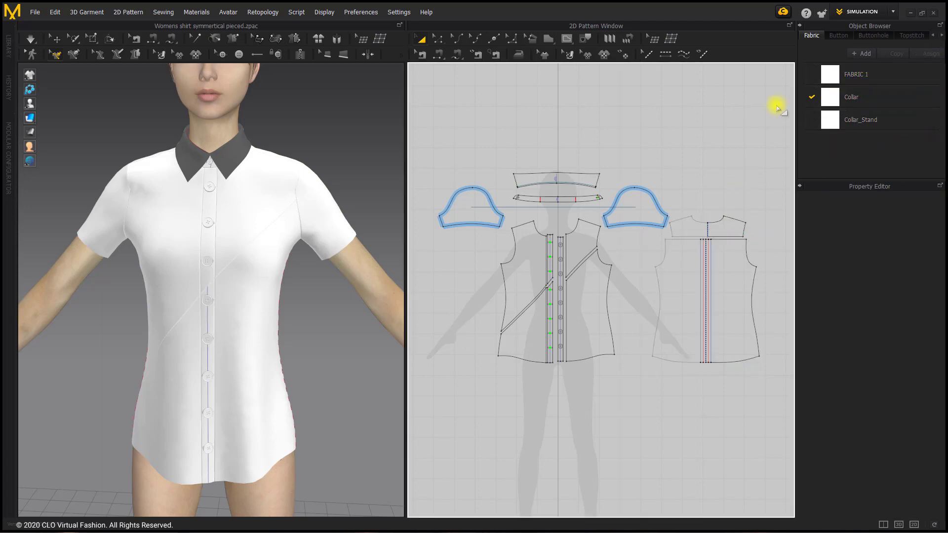
left_click(834, 78)
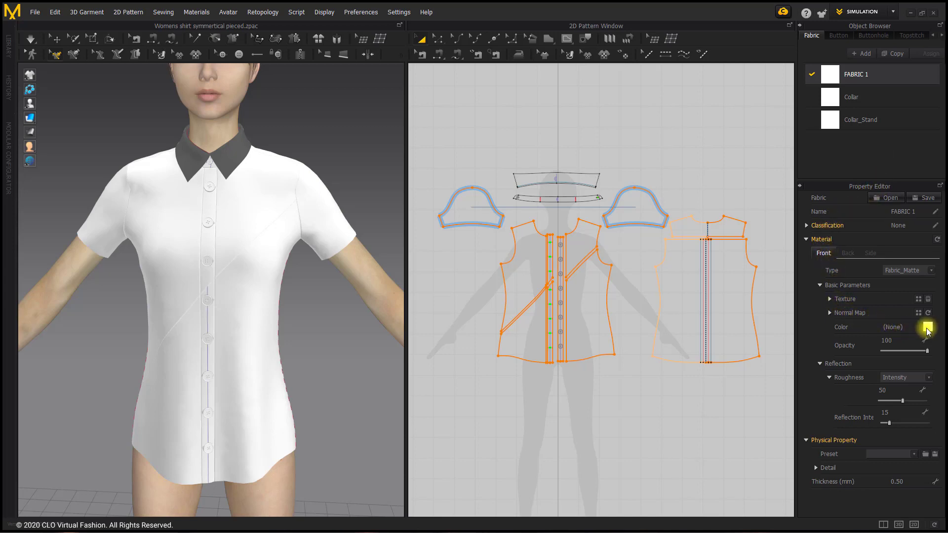
Examine the collar stand's button and the dimensions and material type options of the Button 2 style
left_click(838, 35)
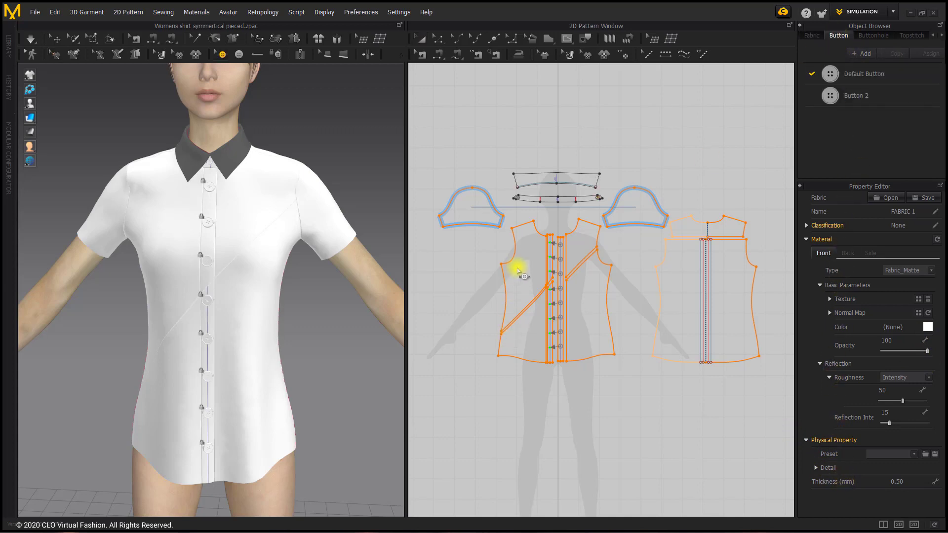
scroll(521, 269, "up", 4)
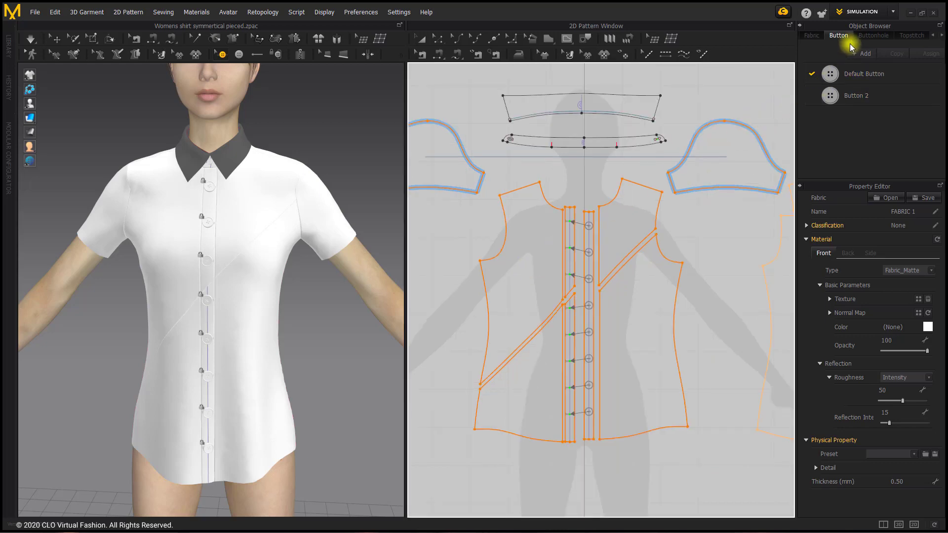
left_click(822, 80)
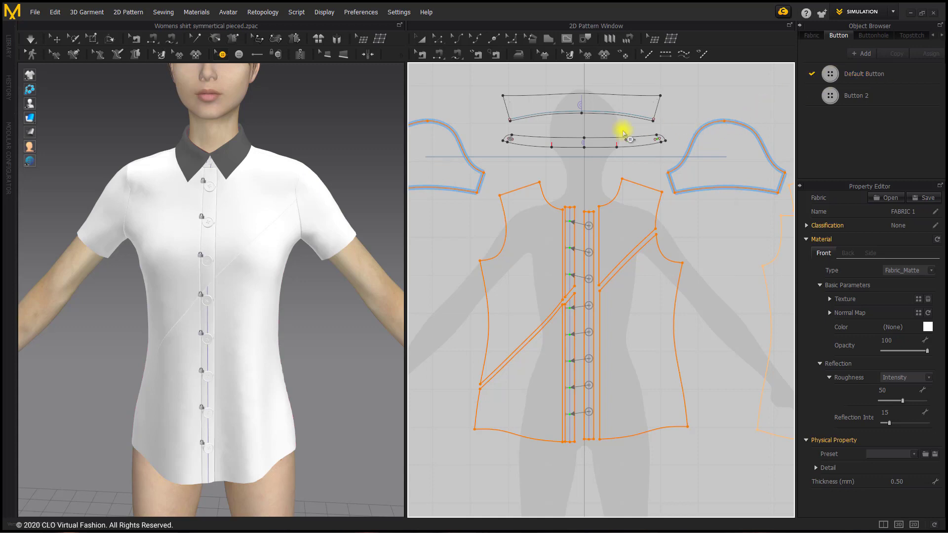
scroll(493, 136, "up", 4)
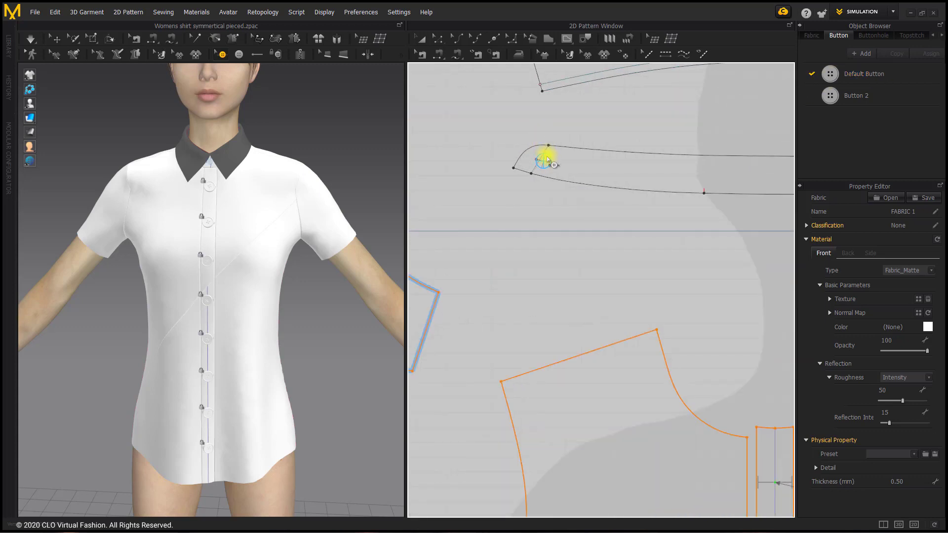
left_click(545, 160)
left_click(859, 95)
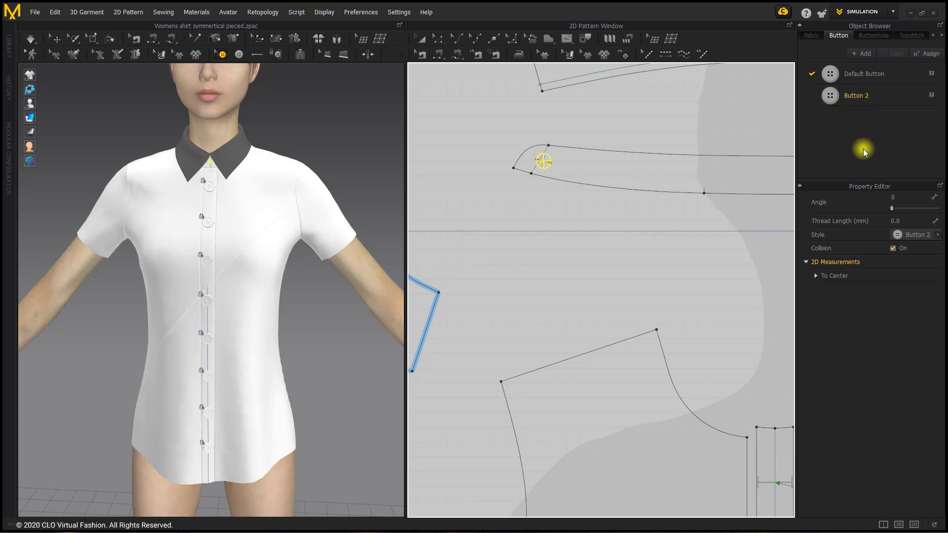
left_click(855, 93)
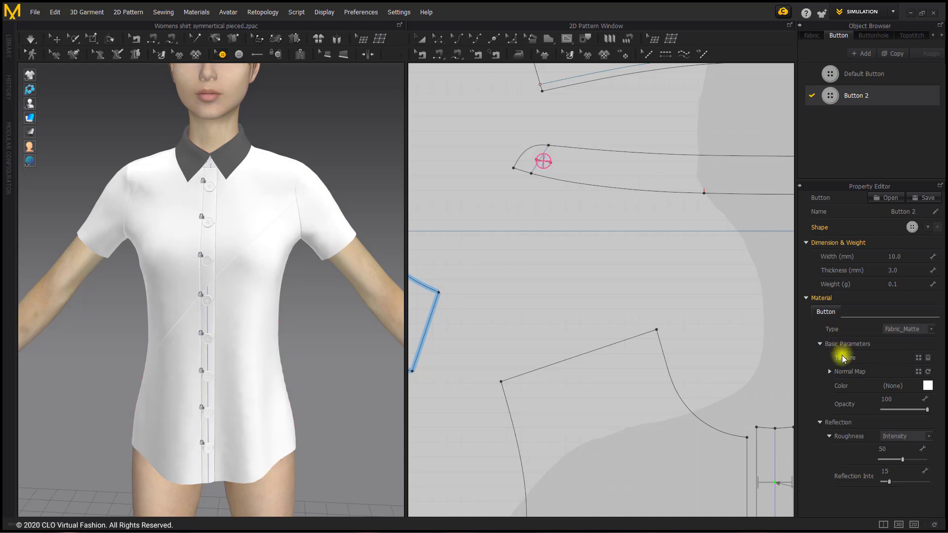
left_click(931, 329)
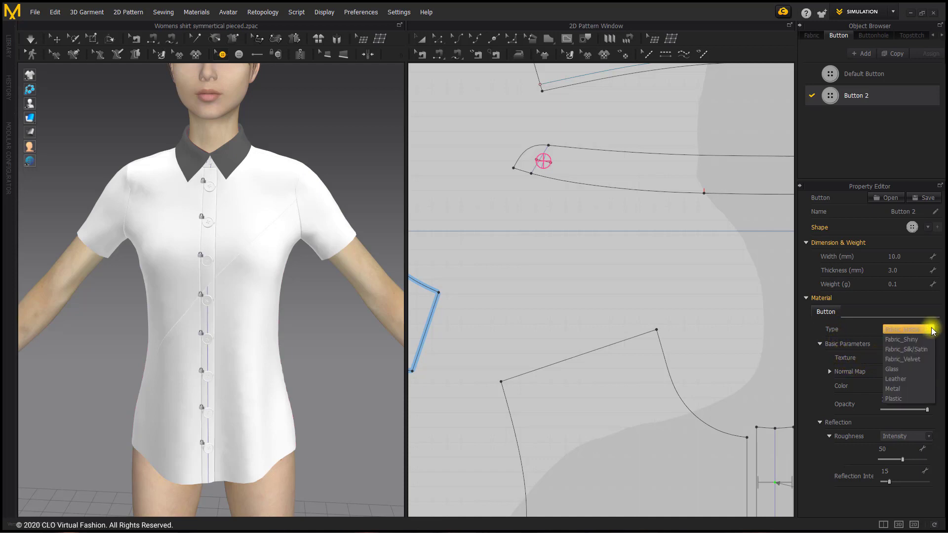
left_click(933, 329)
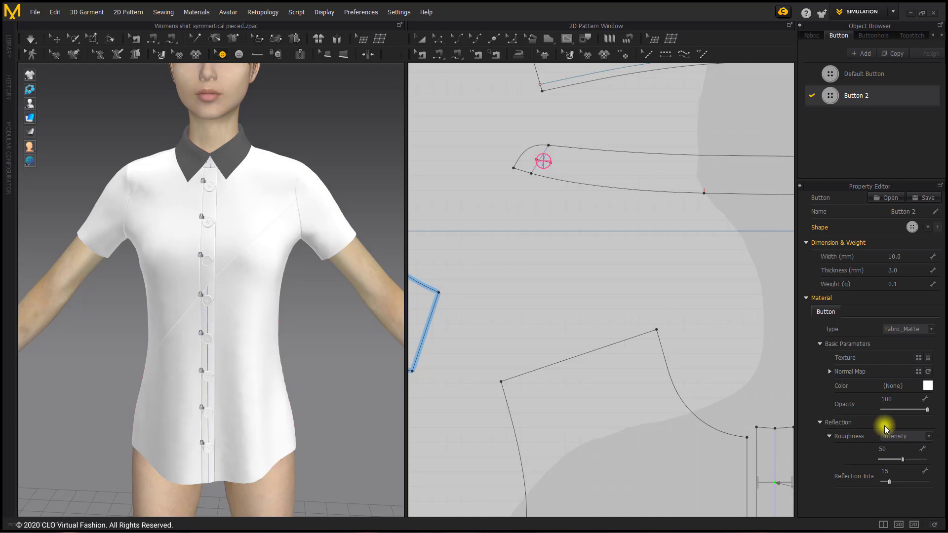
Examine the Default Button properties, the style of the top placket buttonhole, and the available topstitch styles
scroll(700, 357, "down", 4)
middle_click_drag(696, 346, 599, 179)
left_click(861, 74)
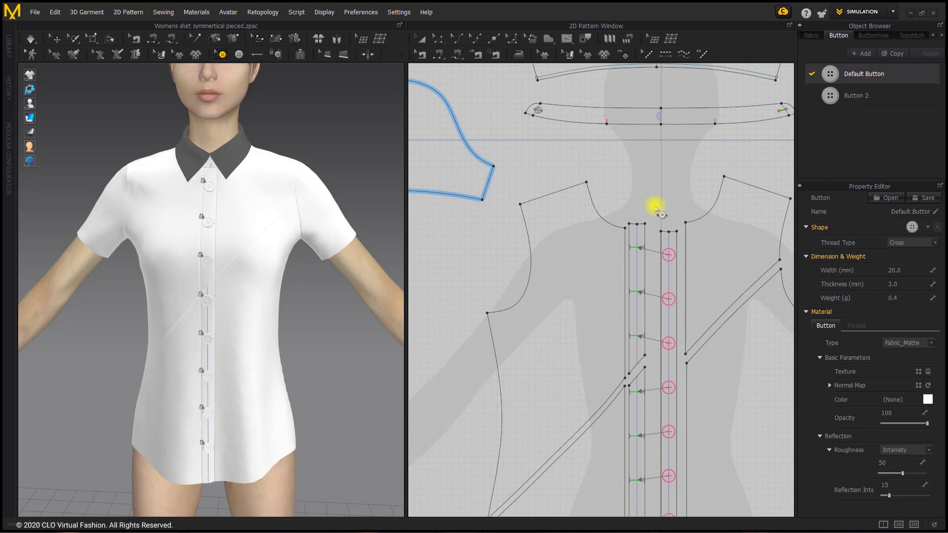
middle_click_drag(675, 202, 646, 133)
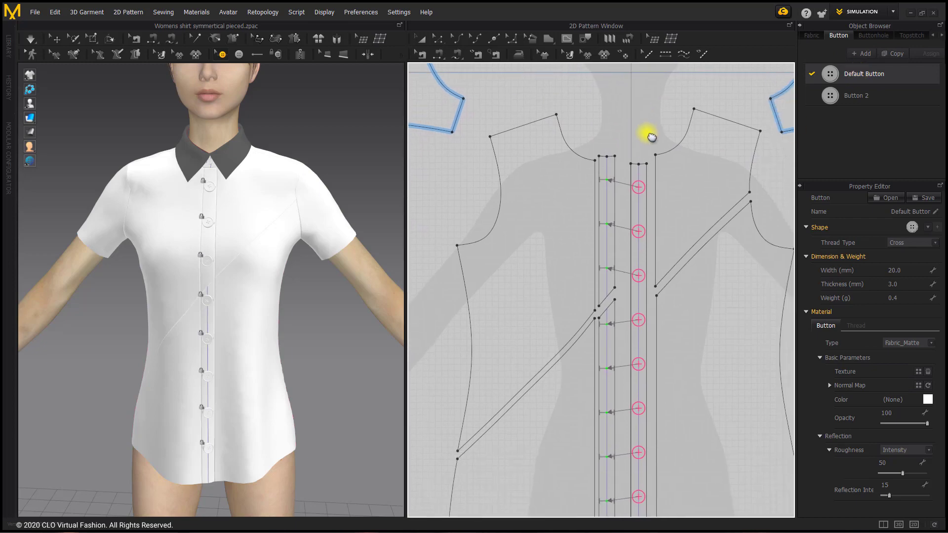
left_click(606, 184)
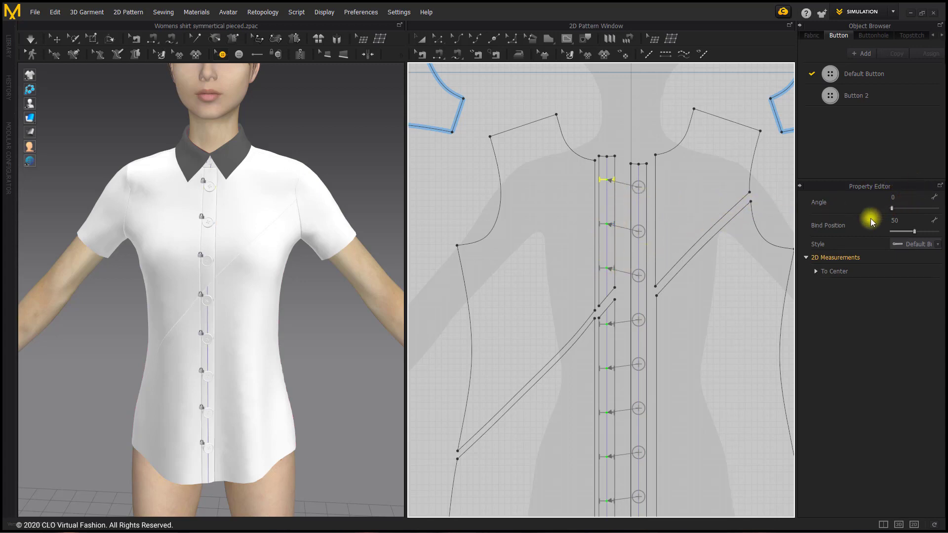
left_click(873, 38)
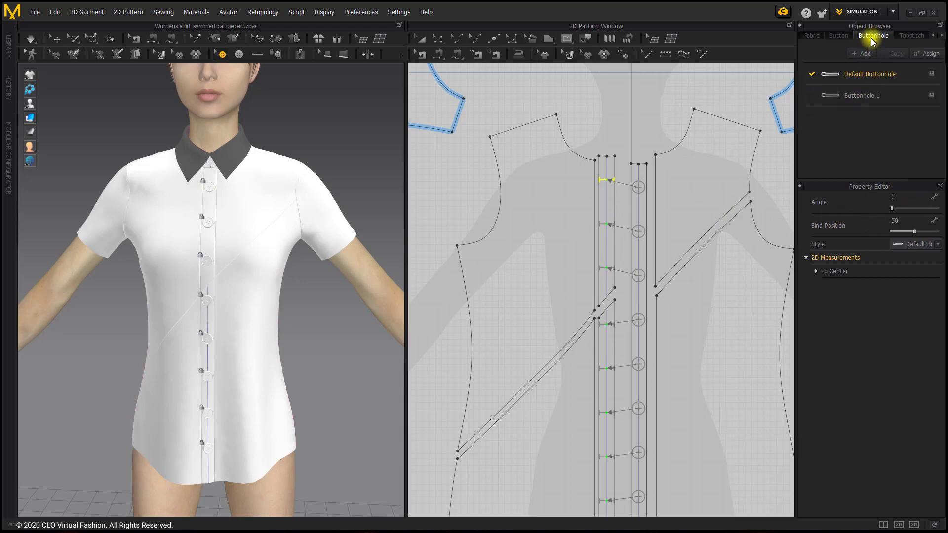
left_click(903, 36)
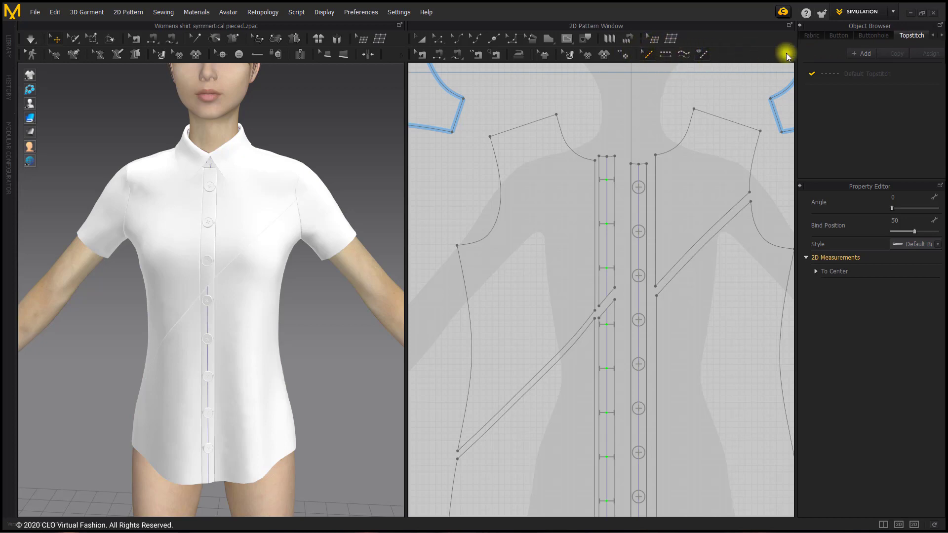
Add the Cotton_Sateen_FCL1PSC fabric from the library to the project's fabric list
left_click(811, 36)
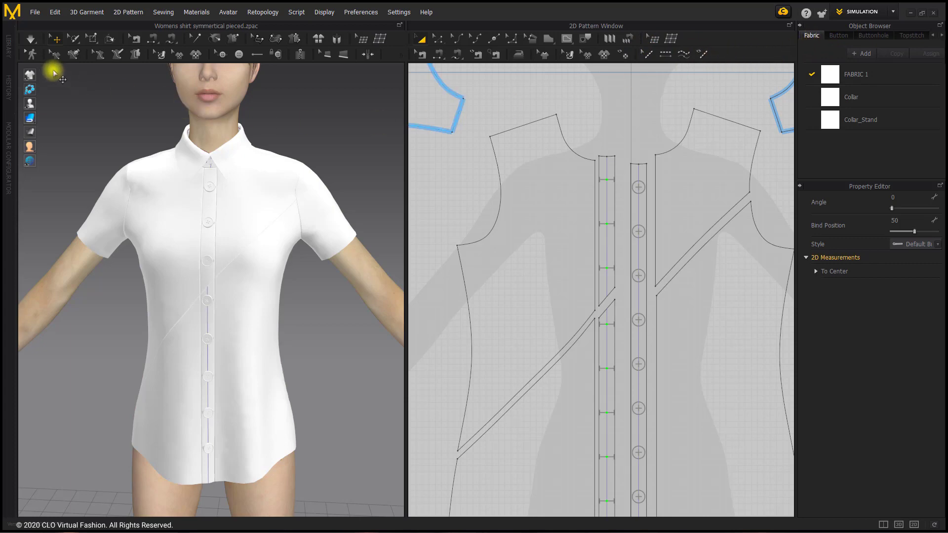
left_click(9, 50)
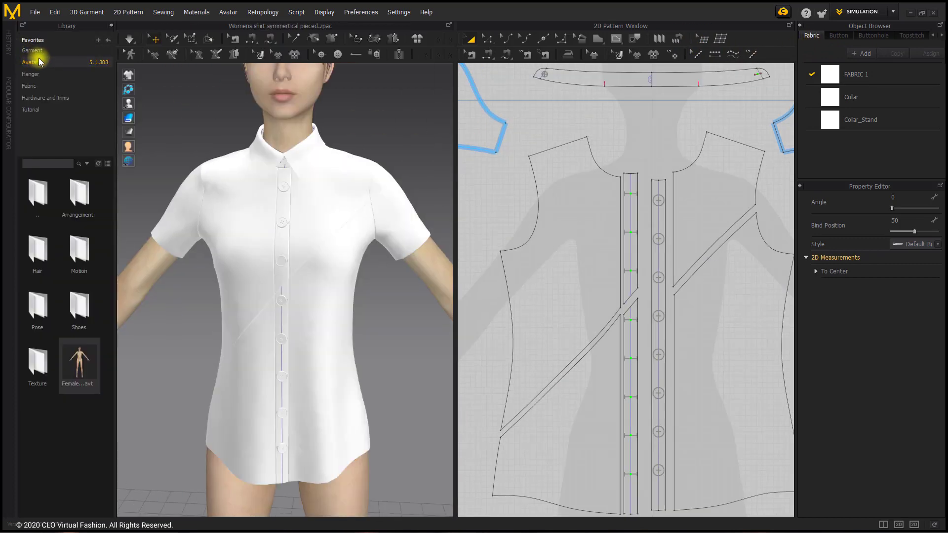
left_click(28, 86)
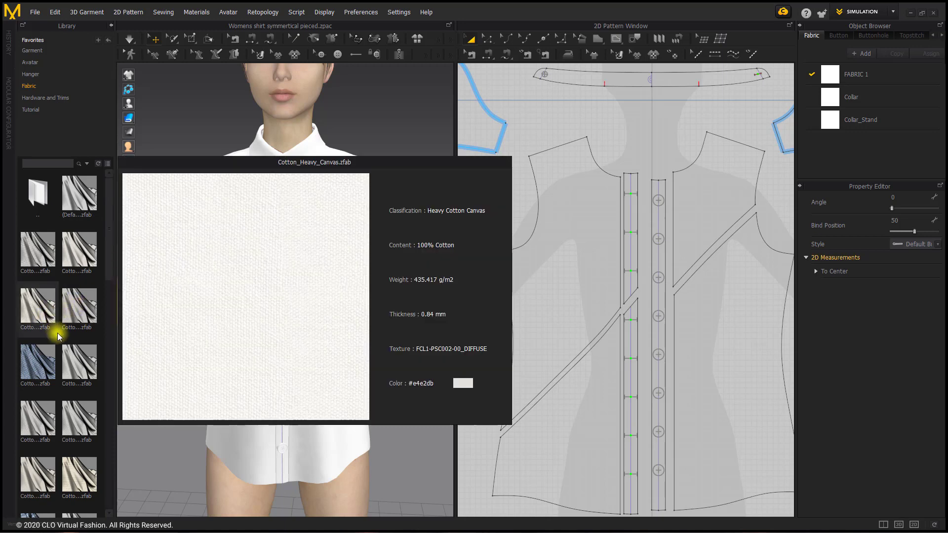
mouse_move(72, 356)
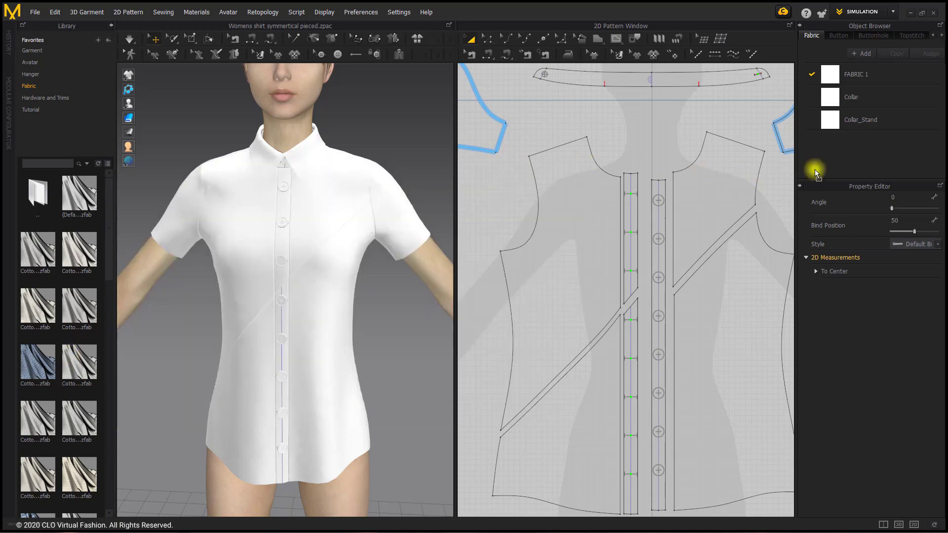
left_click_drag(870, 158, 870, 158)
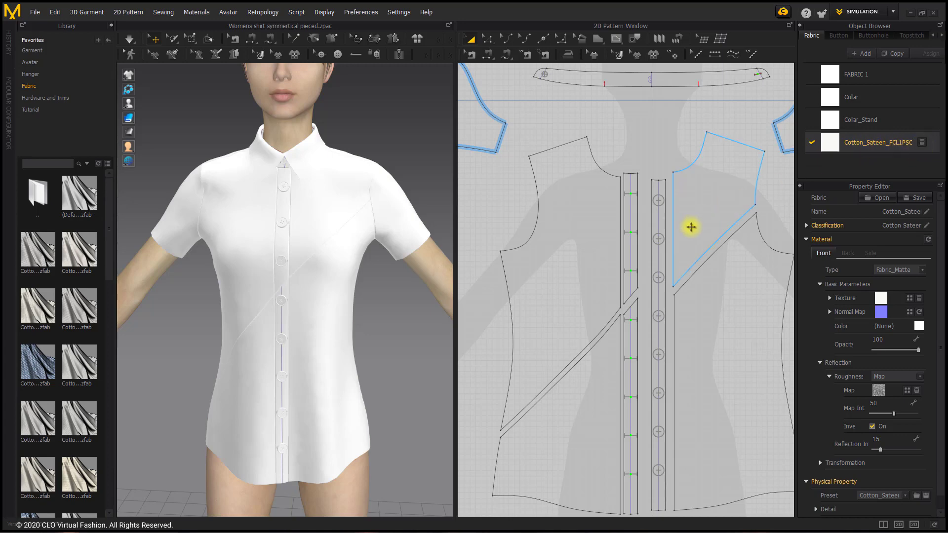
Assign the Cotton_Sateen_FCL1PSC fabric to all of the shirt's pattern pieces
scroll(689, 228, "down", 4)
middle_click_drag(679, 228, 598, 218)
scroll(592, 218, "down", 2)
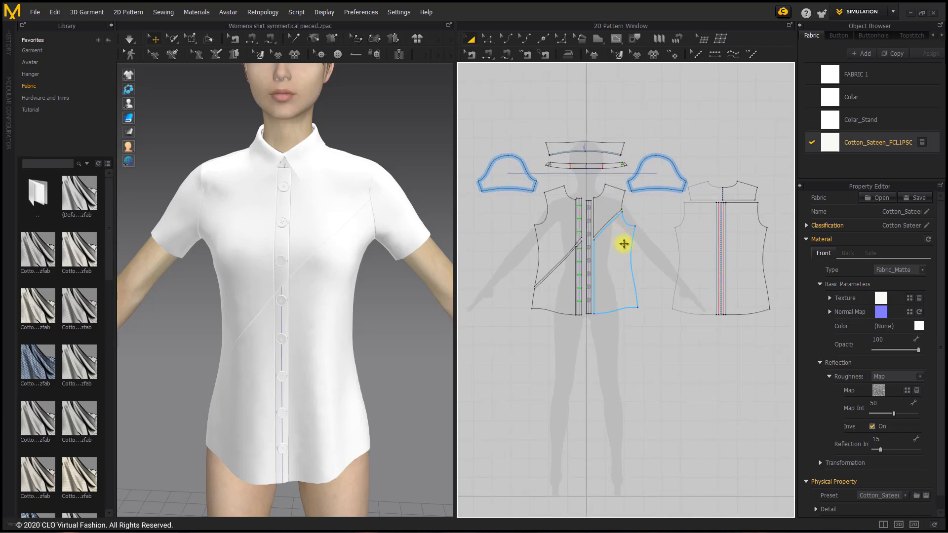
key("ctrl+a")
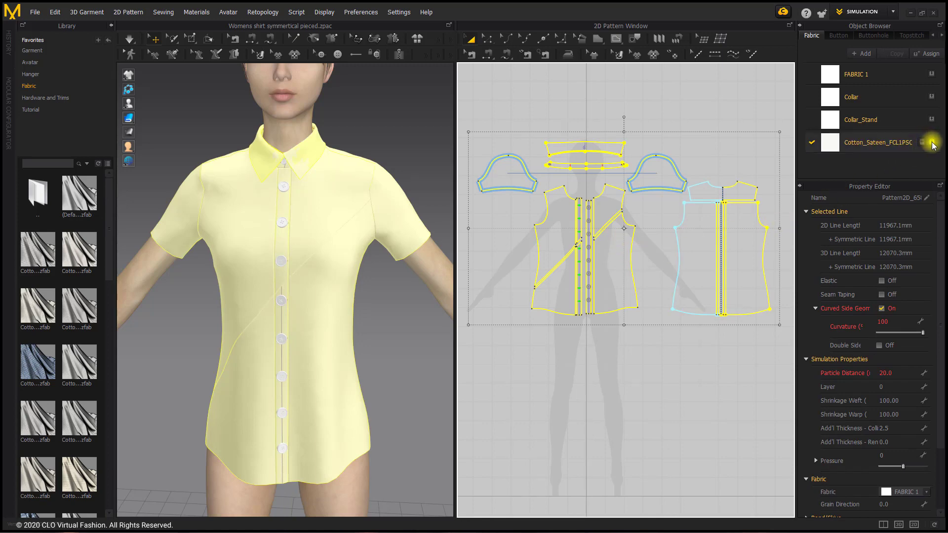
left_click(932, 143)
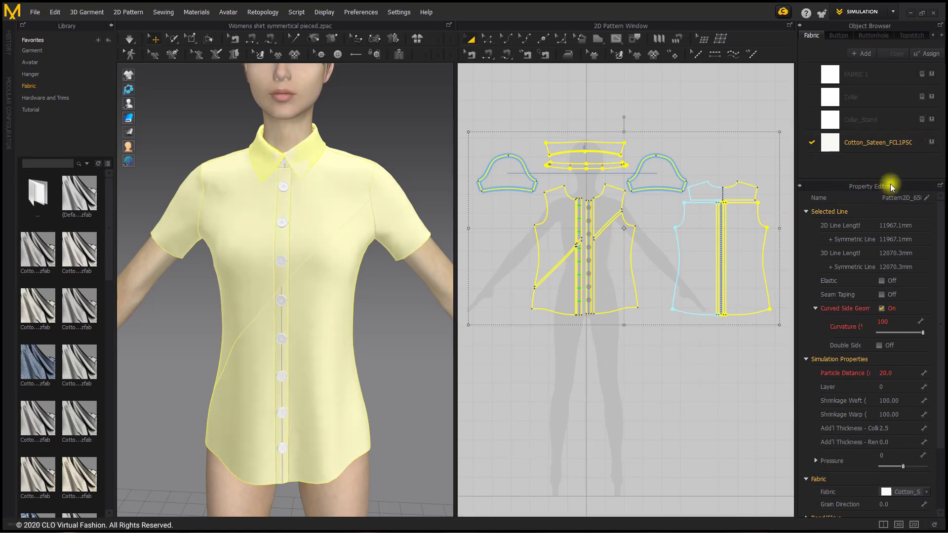
Delete the unused FABRIC 1, Collar and Collar_Stand fabrics from the fabric list
left_click(922, 74)
left_click(921, 74)
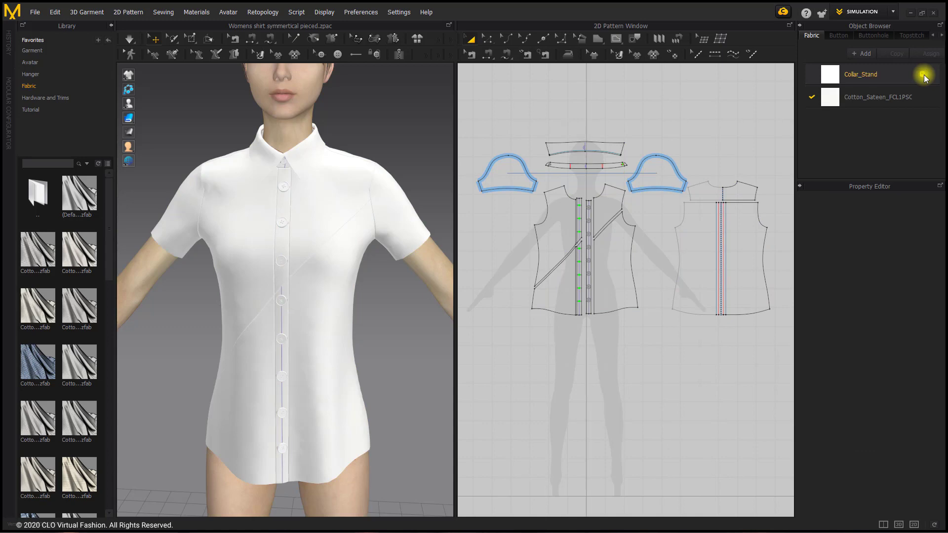
left_click(922, 74)
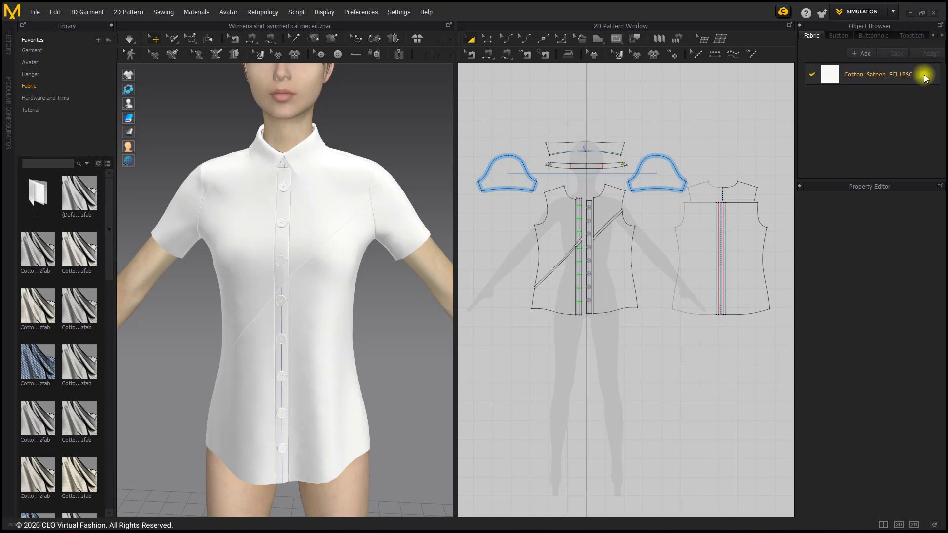
Duplicate the Cotton_Sateen_FCL1PSC fabric and set the copy's colour to dark grey 333333
left_click(889, 83)
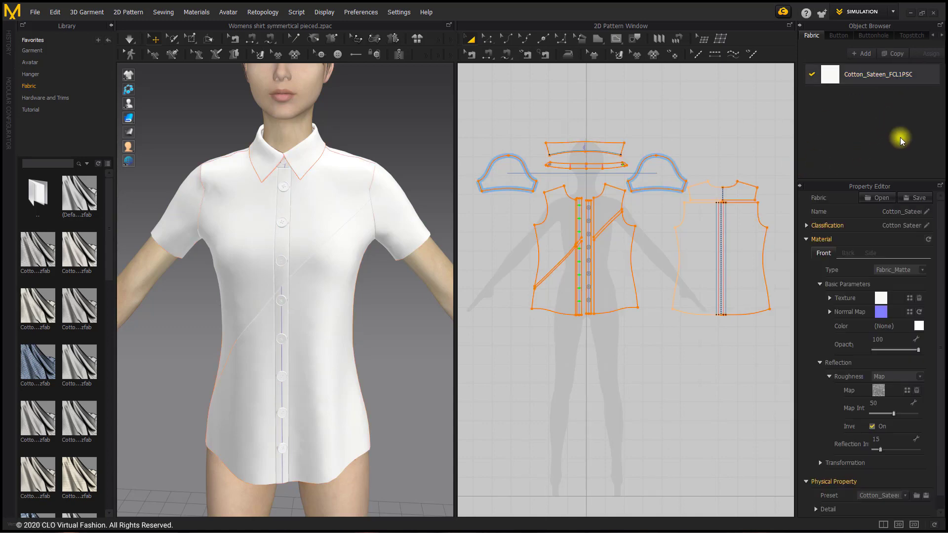
left_click(894, 53)
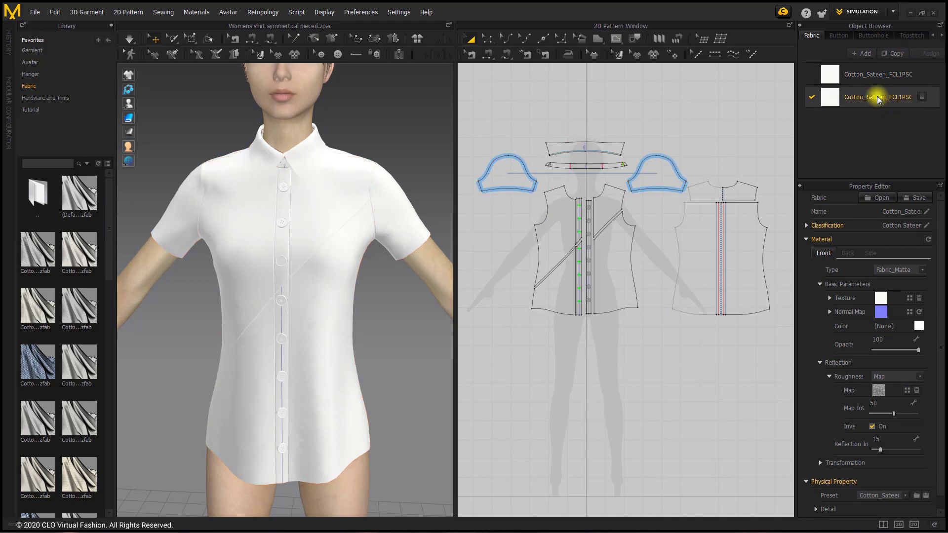
double_click(876, 96)
left_click(903, 128)
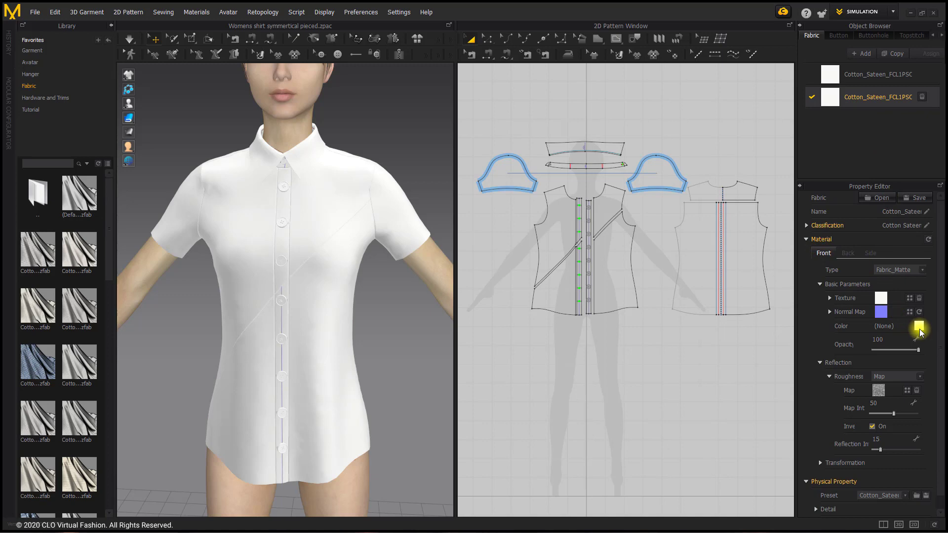
left_click(918, 327)
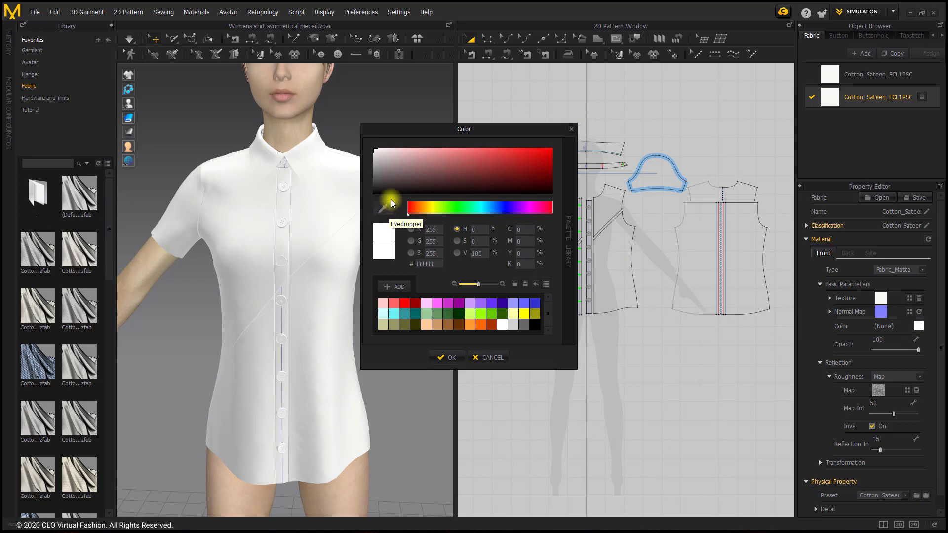
left_click_drag(390, 165, 370, 185)
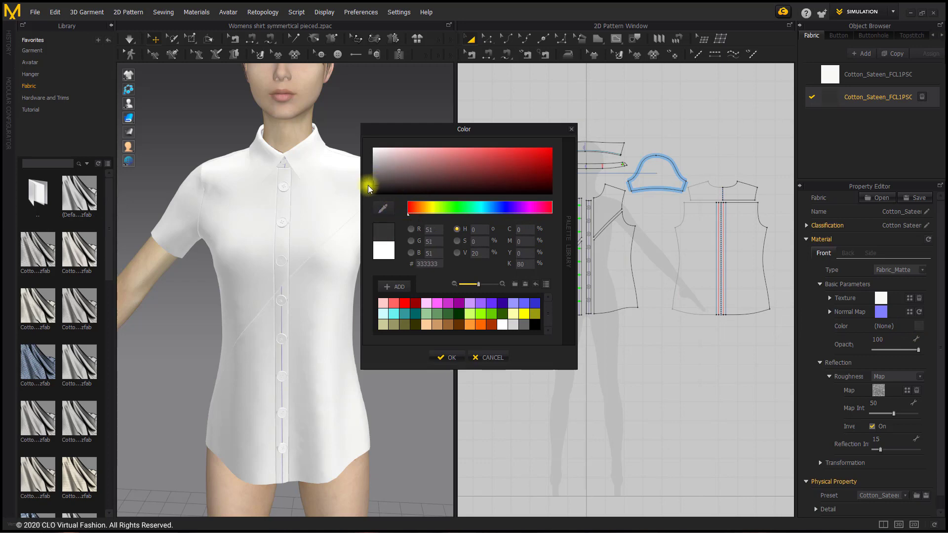
left_click(445, 358)
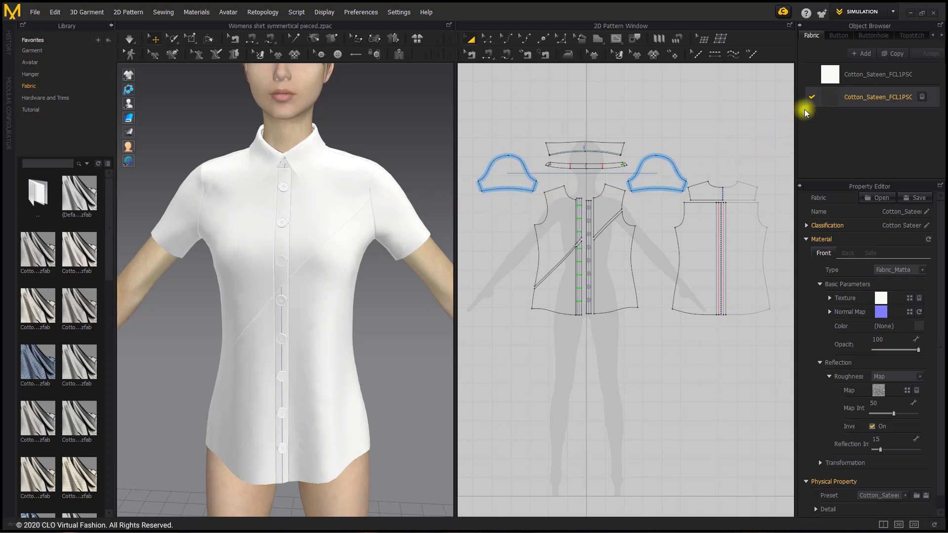
Try the dark grey sateen copy on the shirt's lower back panel and reassign the white Cotton_Sateen_FCL1PSC to it
left_click(697, 278)
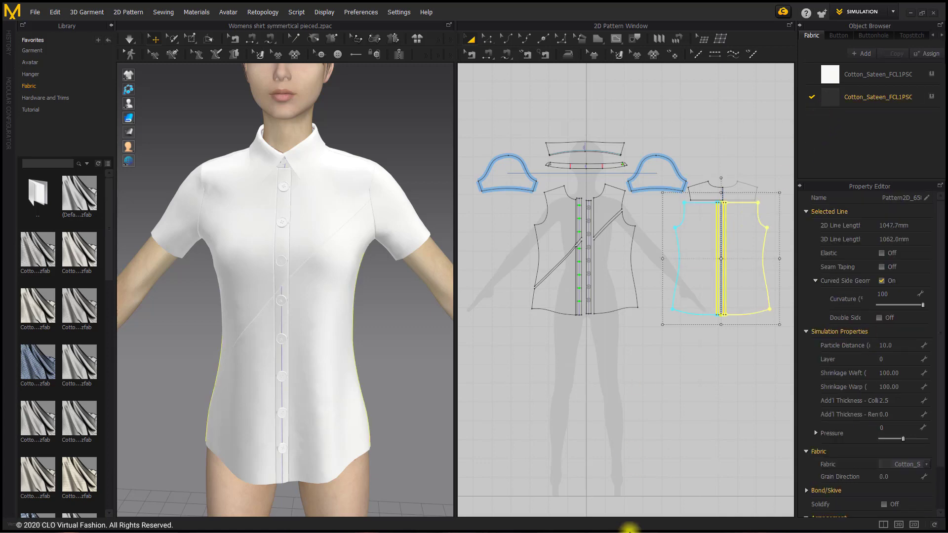
right_click_drag(372, 133, 317, 141)
left_click(405, 143)
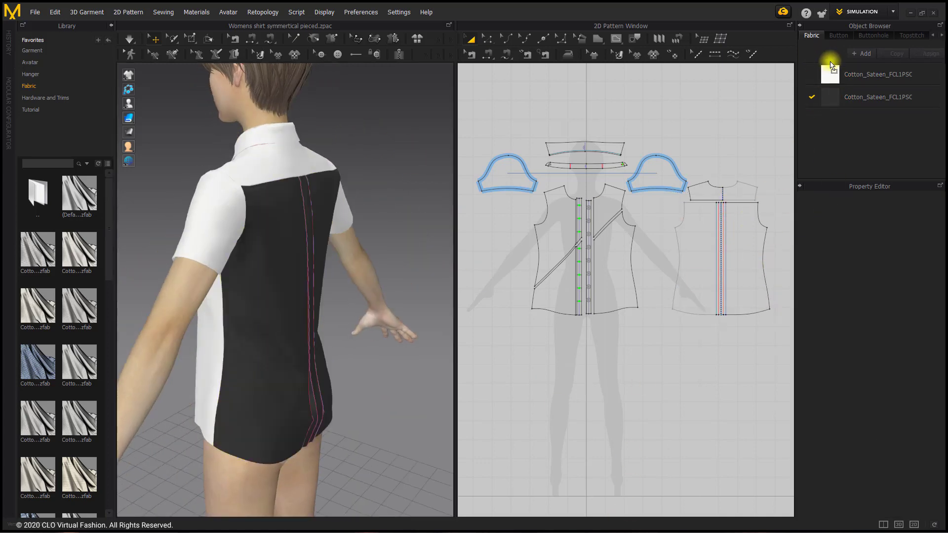
left_click(757, 231)
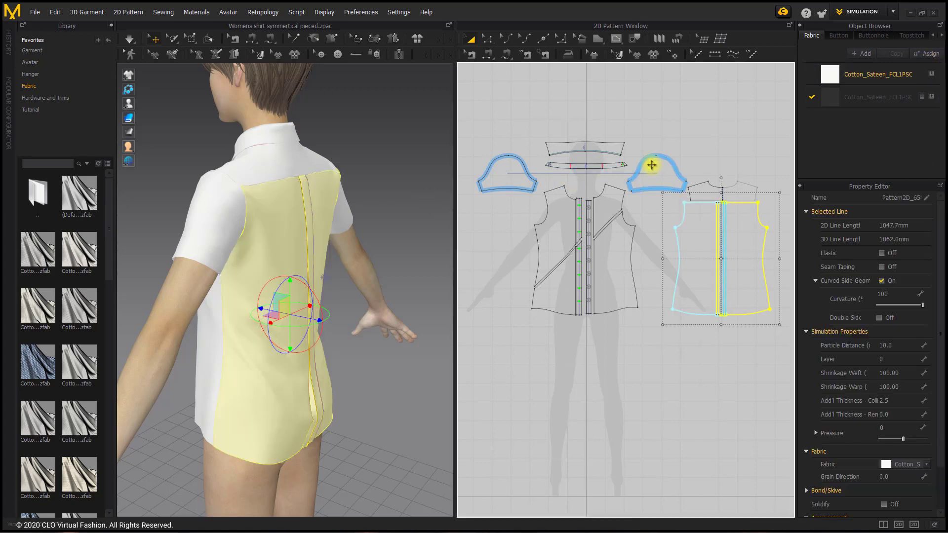
Assign the dark grey Cotton_Sateen_FCL1PSC copy to the front panel below the diagonal seam on the wearer's left side
right_click(610, 153)
left_click(274, 186)
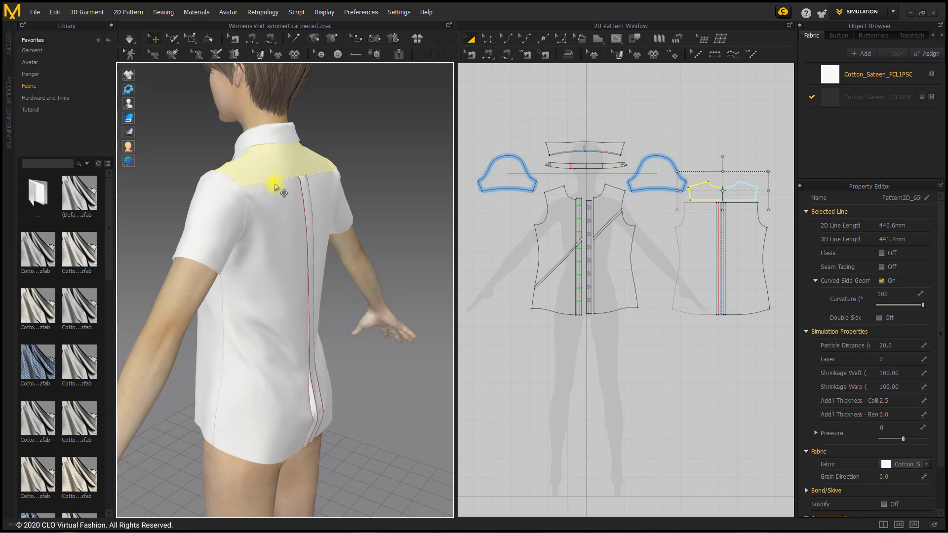
left_click(111, 25)
right_click_drag(213, 153, 317, 161)
left_click_drag(825, 94, 164, 260)
right_click_drag(70, 325, 231, 307)
left_click_drag(828, 97, 708, 164)
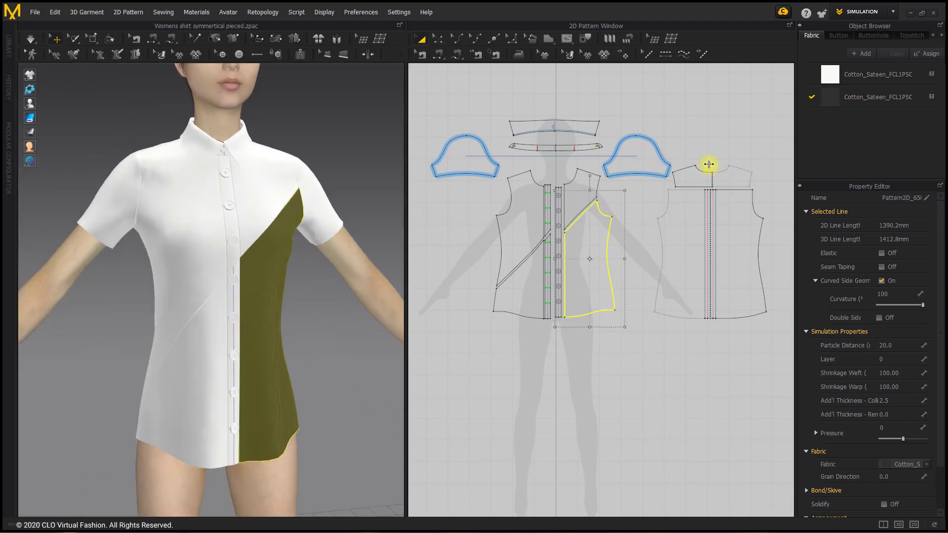
Assign the dark grey sateen to the upper button placket section and the lower front panel on the wearer's right side
left_click_drag(232, 219, 234, 220)
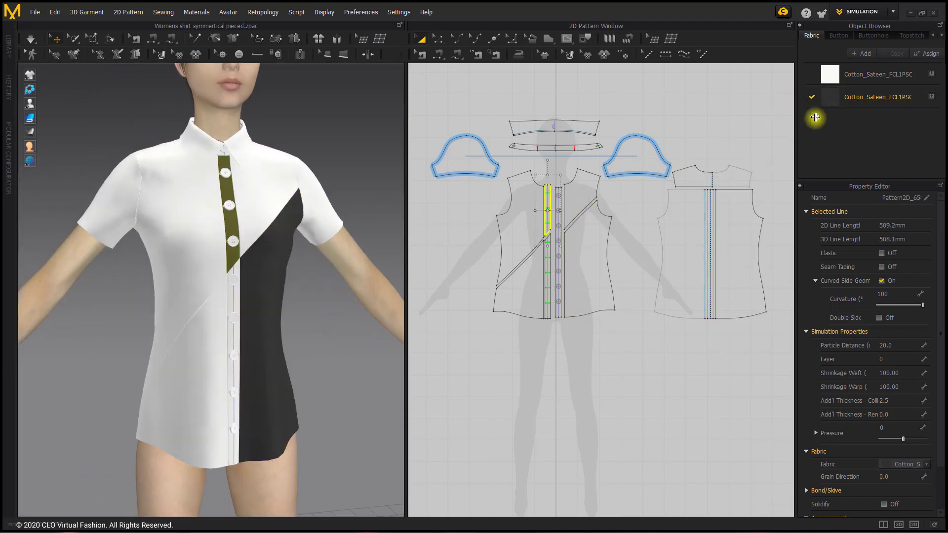
left_click_drag(826, 98, 201, 372)
right_click_drag(341, 359, 325, 357)
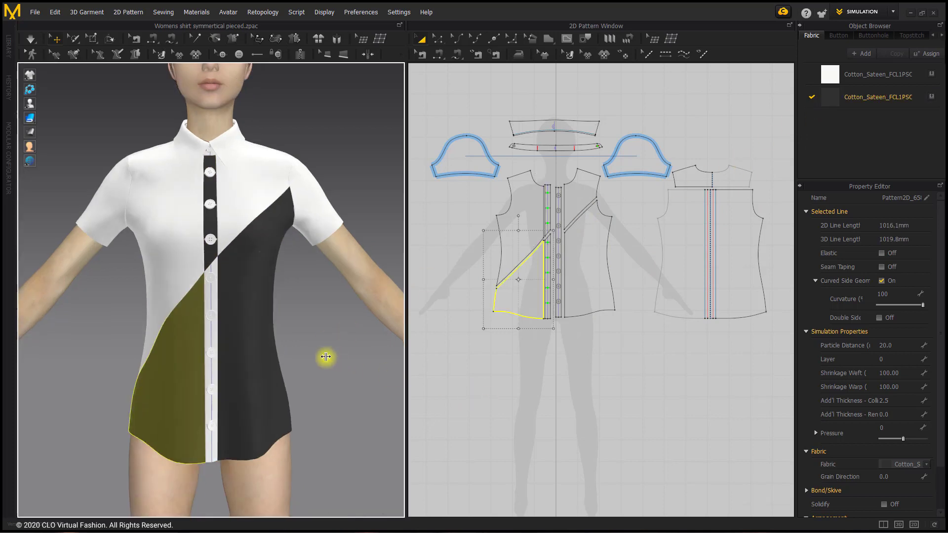
Assign the dark grey sateen to the back yoke pattern piece
left_click_drag(828, 97, 515, 132)
scroll(515, 131, "up", 5)
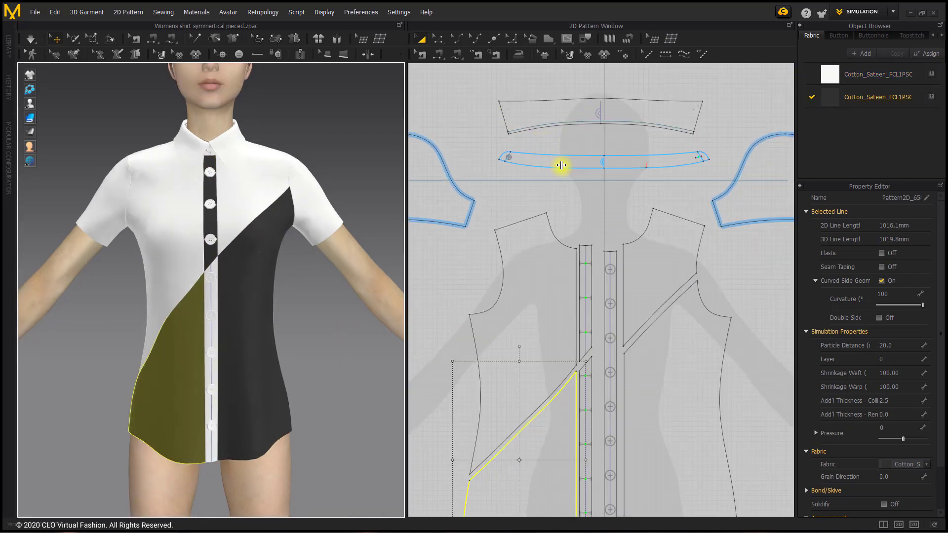
scroll(719, 222, "down", 1)
right_click_drag(343, 199, 183, 224)
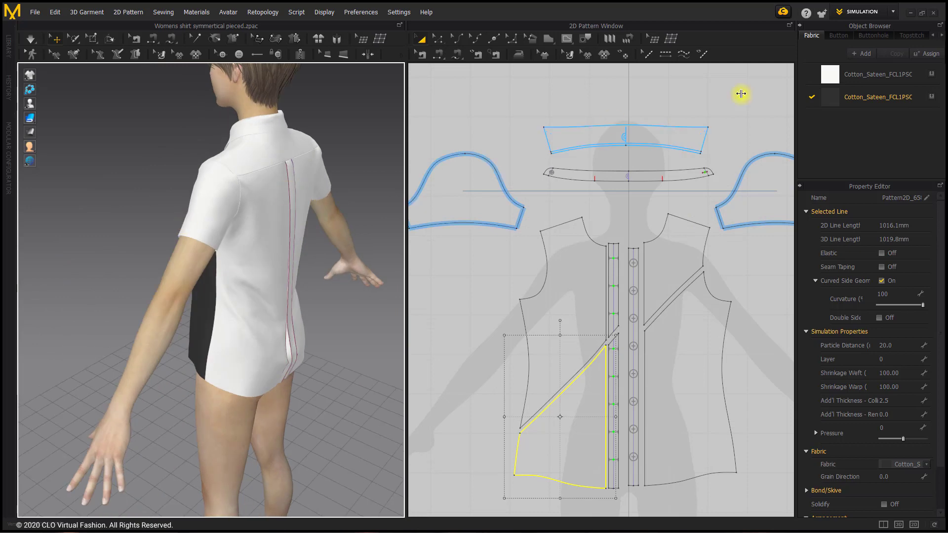
middle_click_drag(628, 148, 413, 136)
left_click_drag(839, 97, 747, 219)
right_click_drag(209, 151, 363, 132)
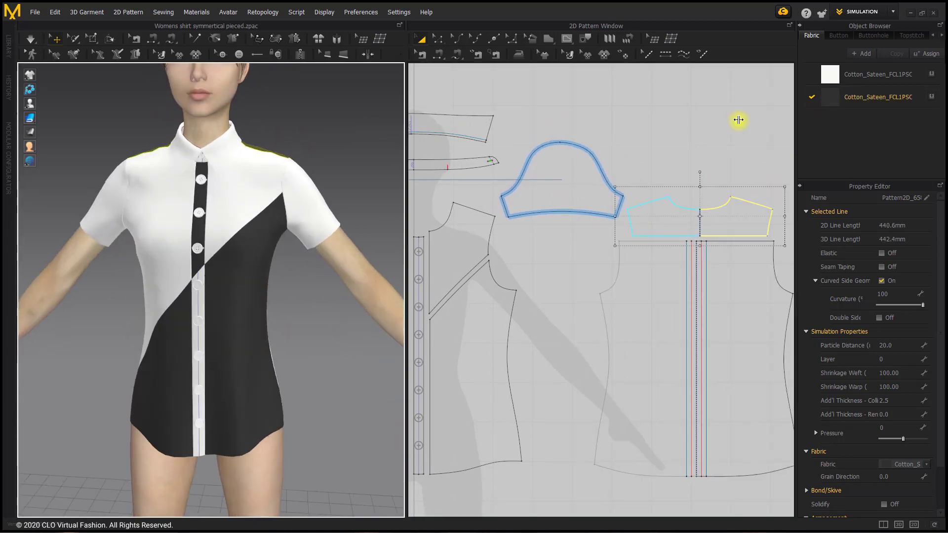
Assign the dark grey sateen to the collar and the collar stand
scroll(286, 194, "up", 2)
scroll(286, 195, "down", 2)
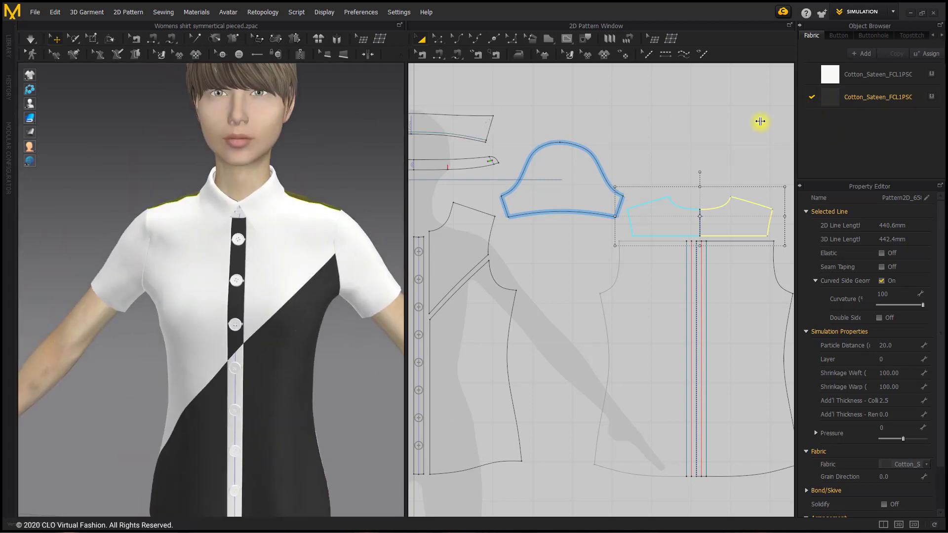
left_click(471, 130)
left_click(378, 133)
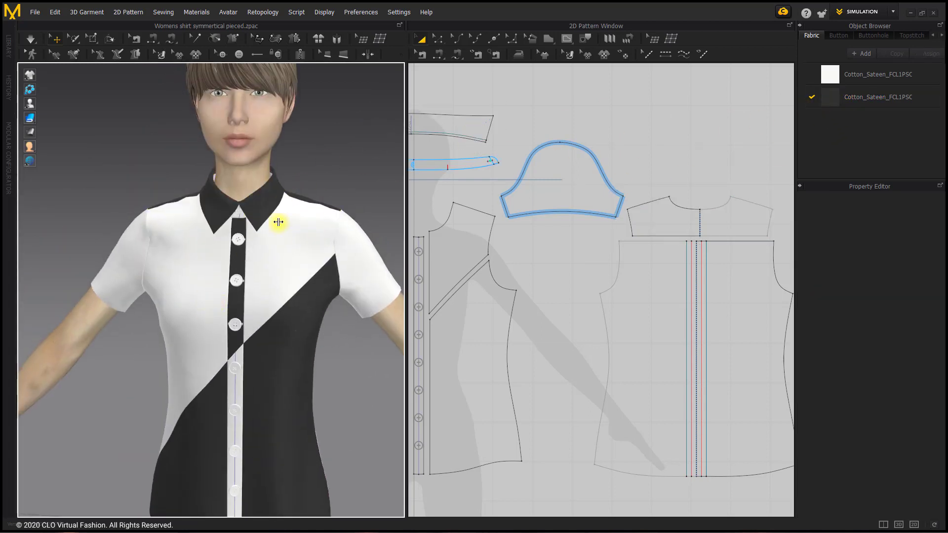
left_click_drag(839, 97, 466, 165)
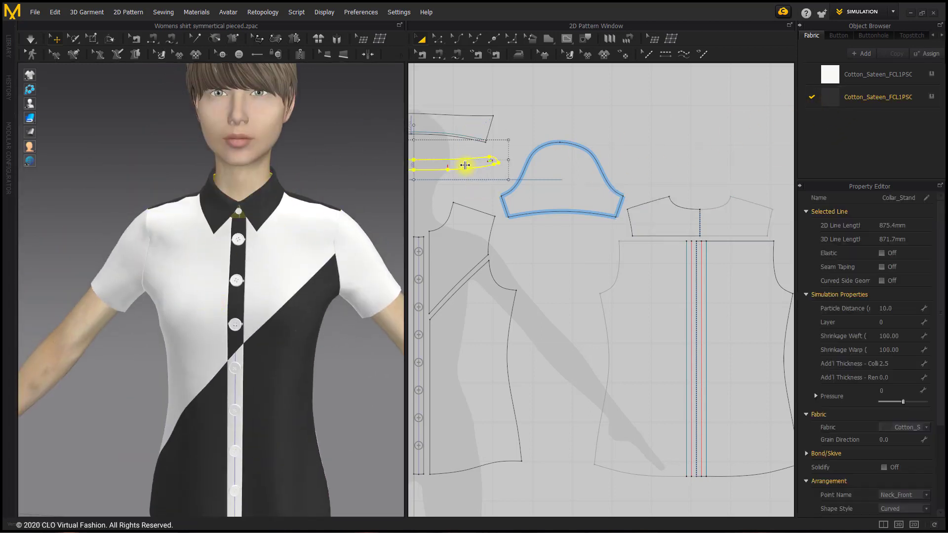
left_click(376, 150)
scroll(269, 277, "down", 2)
right_click_drag(281, 287, 307, 288)
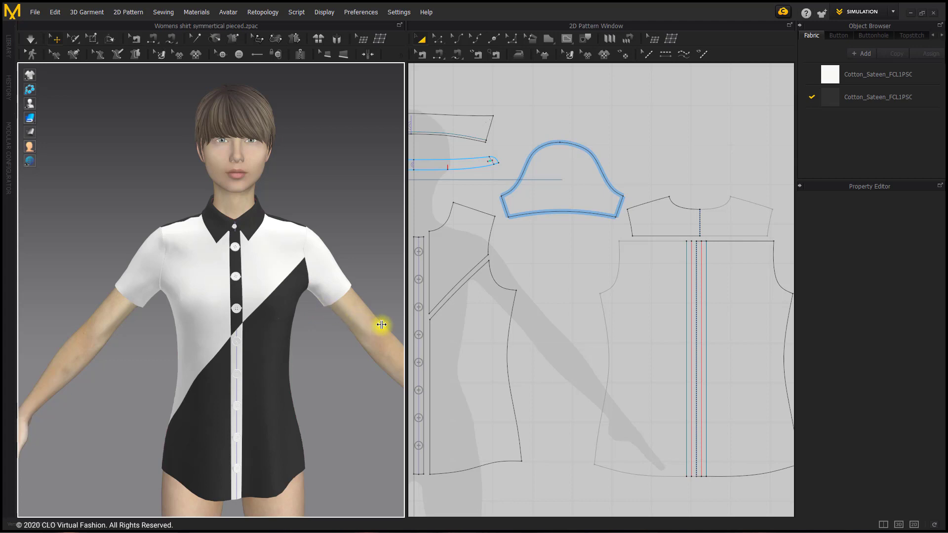
scroll(299, 331, "up", 3)
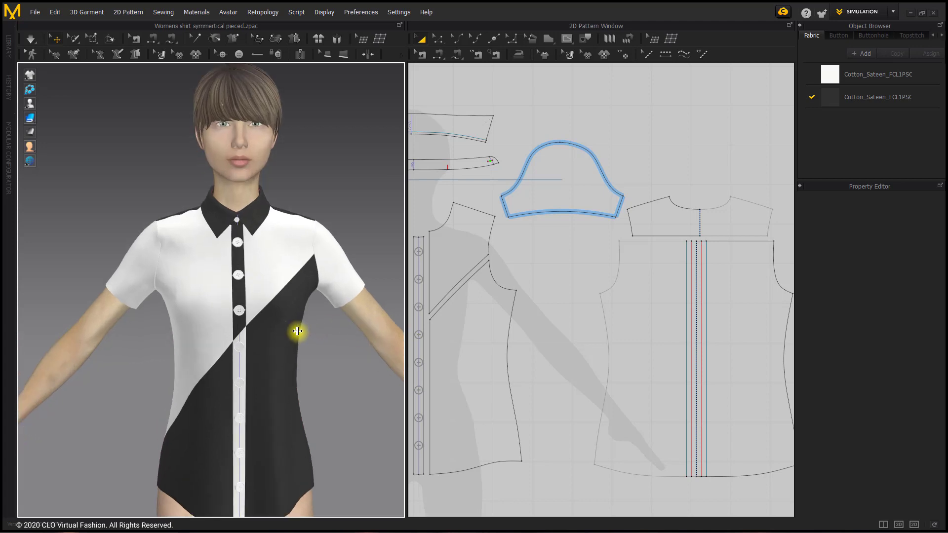
right_click_drag(285, 329, 290, 333)
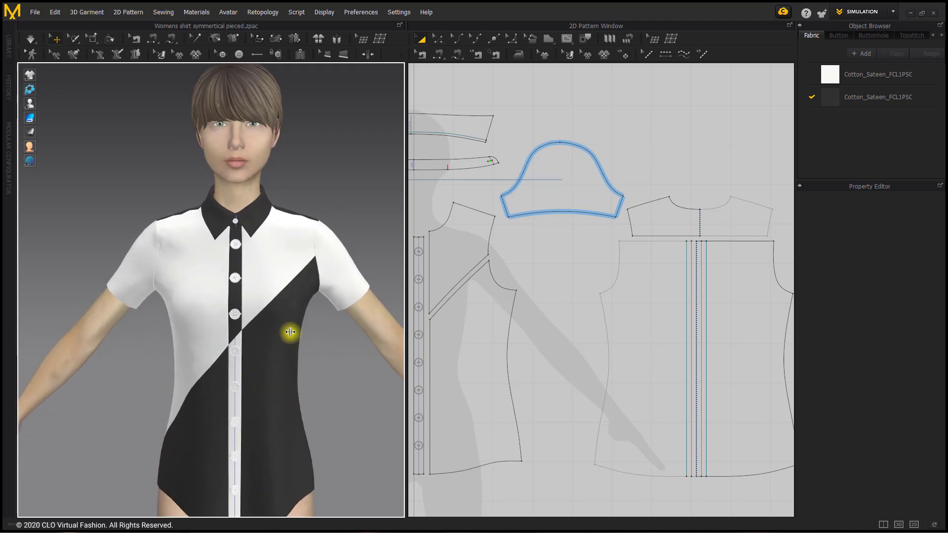
Set the width of the Default Button used along the front placket to 10 mm
left_click(832, 35)
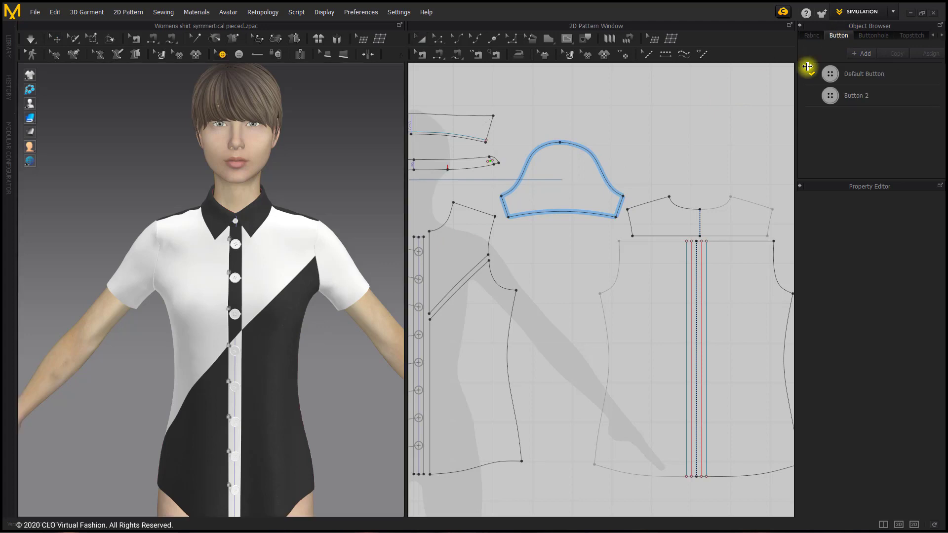
middle_click_drag(525, 286, 669, 218)
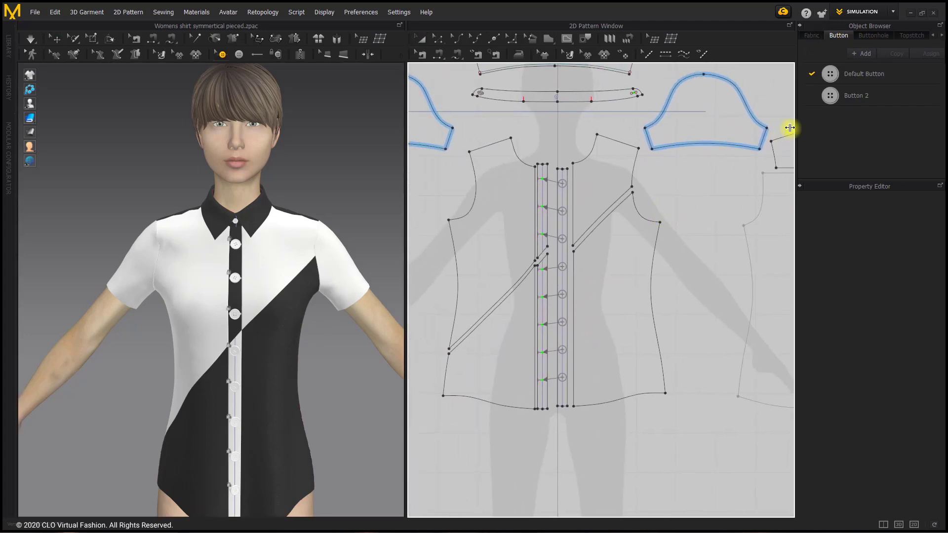
left_click(863, 78)
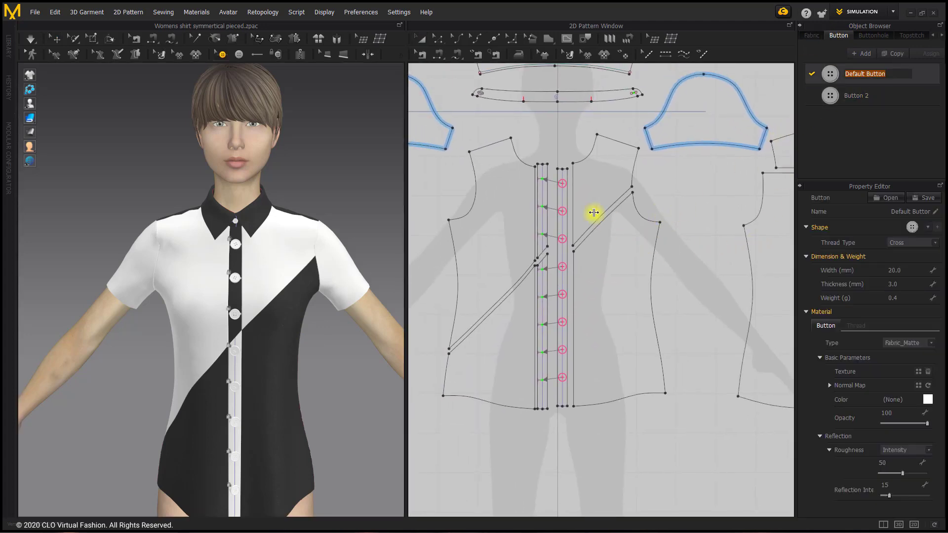
scroll(216, 313, "up", 2)
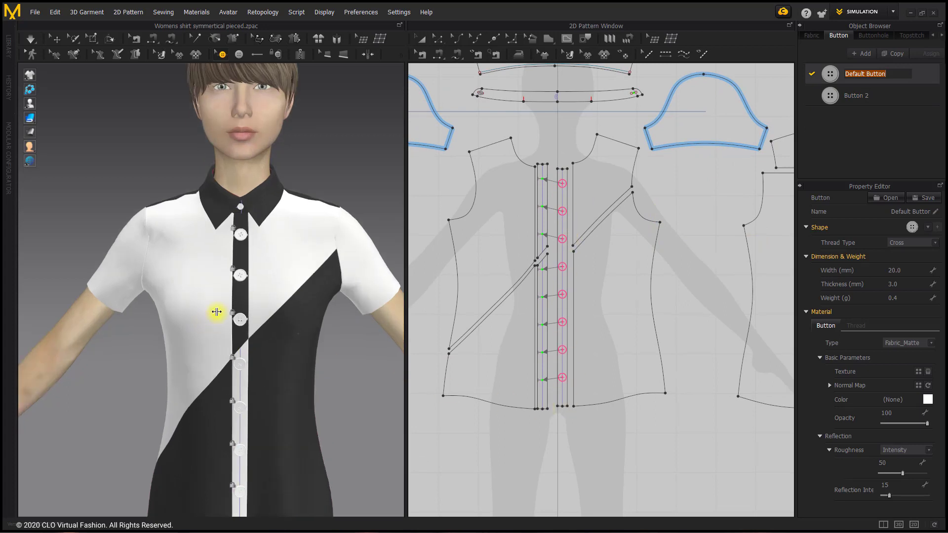
middle_click_drag(216, 313, 220, 220)
scroll(222, 221, "up", 2)
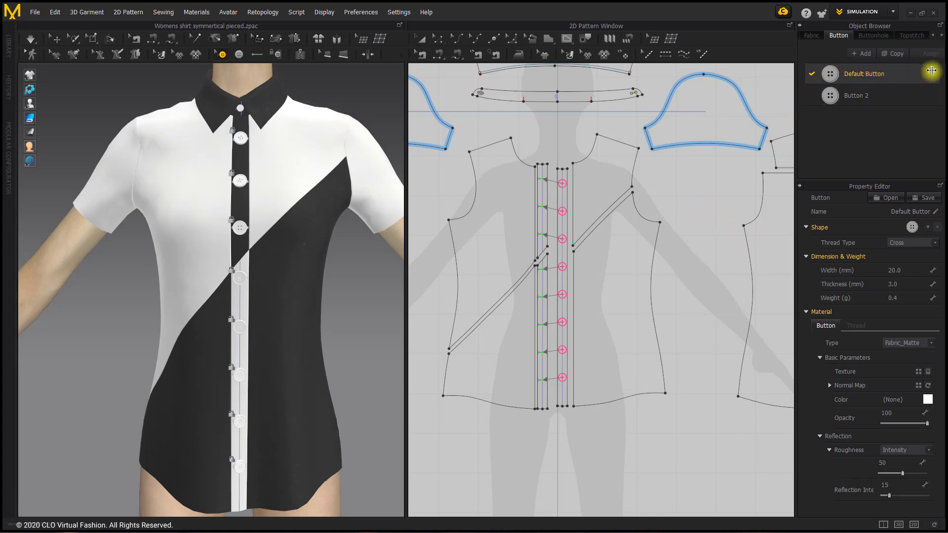
double_click(887, 70)
left_click(886, 74)
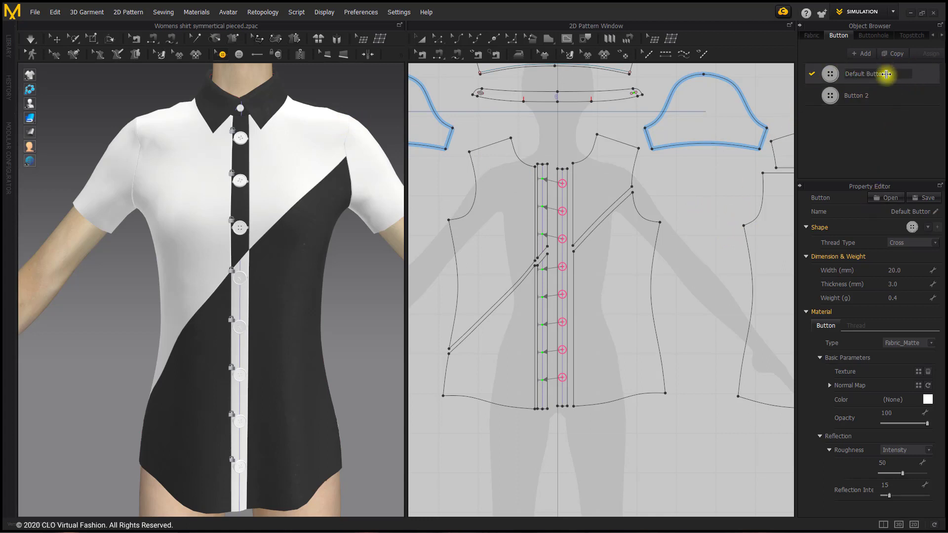
left_click(897, 211)
left_click(901, 71)
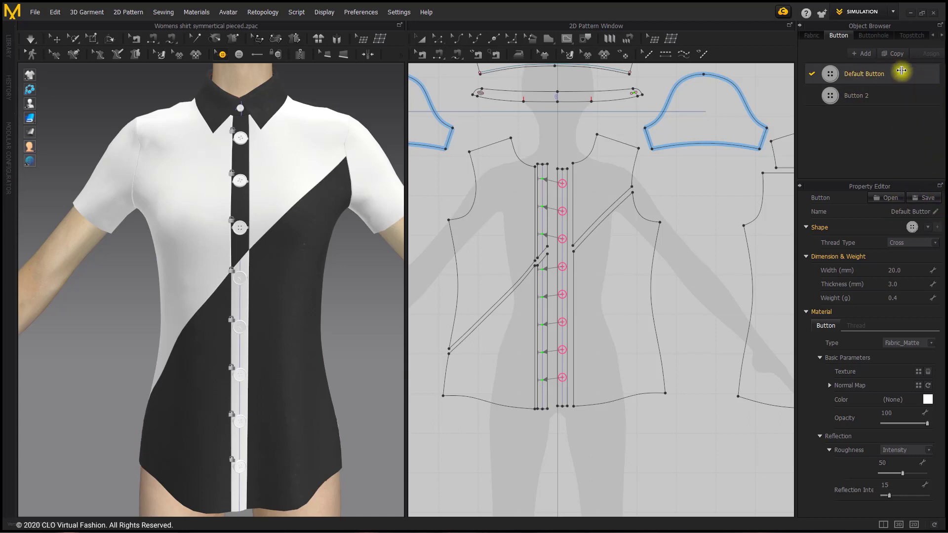
left_click(913, 265)
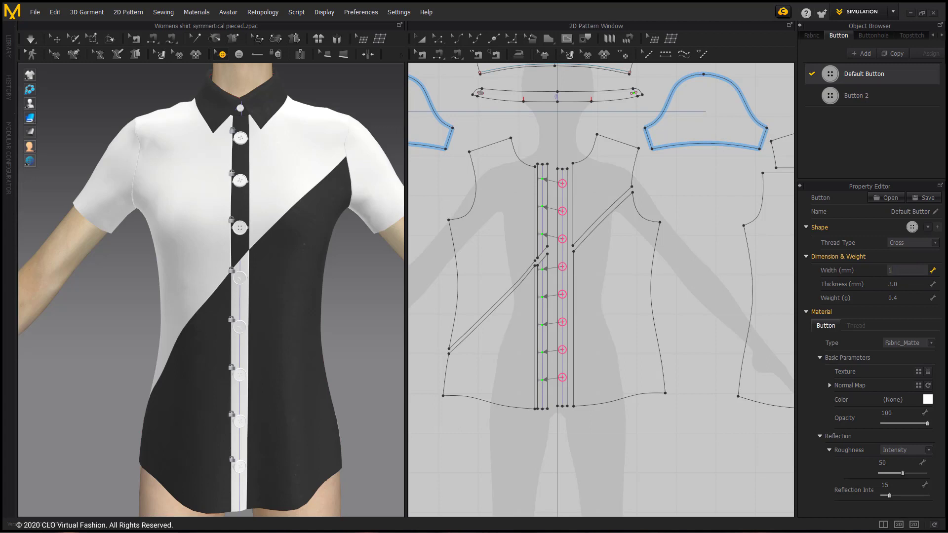
key("Return")
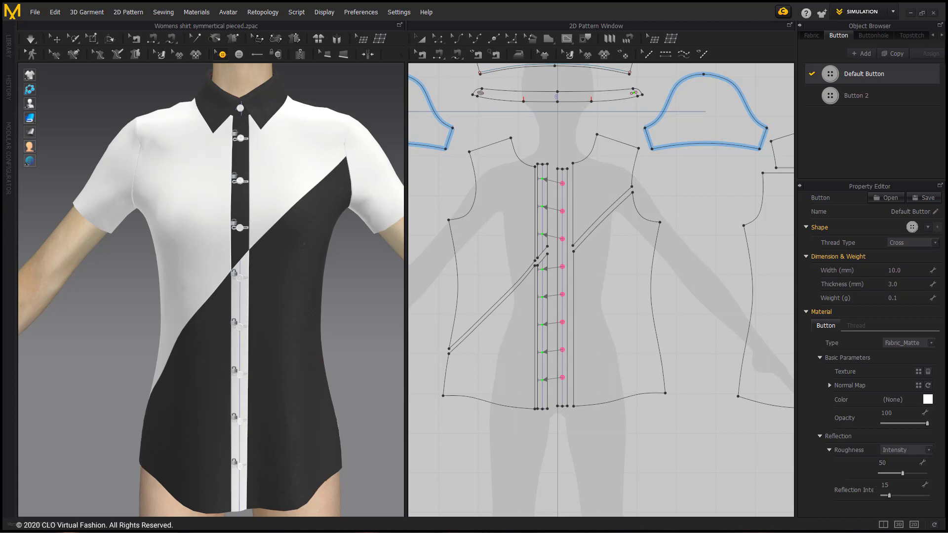
Set the width of the Default Buttonhole used along the front placket to 12 mm
scroll(477, 236, "up", 3)
scroll(327, 231, "up", 2)
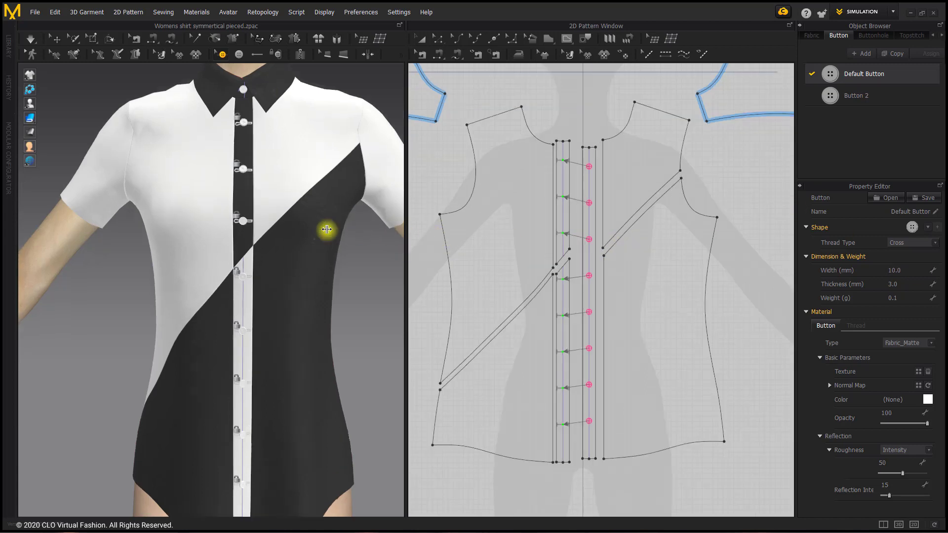
middle_click_drag(307, 233, 271, 222)
scroll(299, 237, "up", 2)
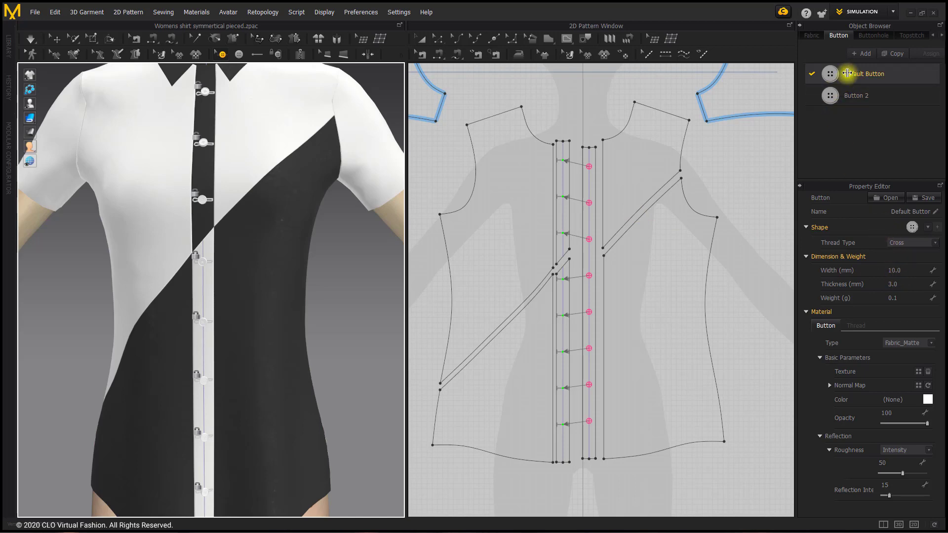
left_click(873, 35)
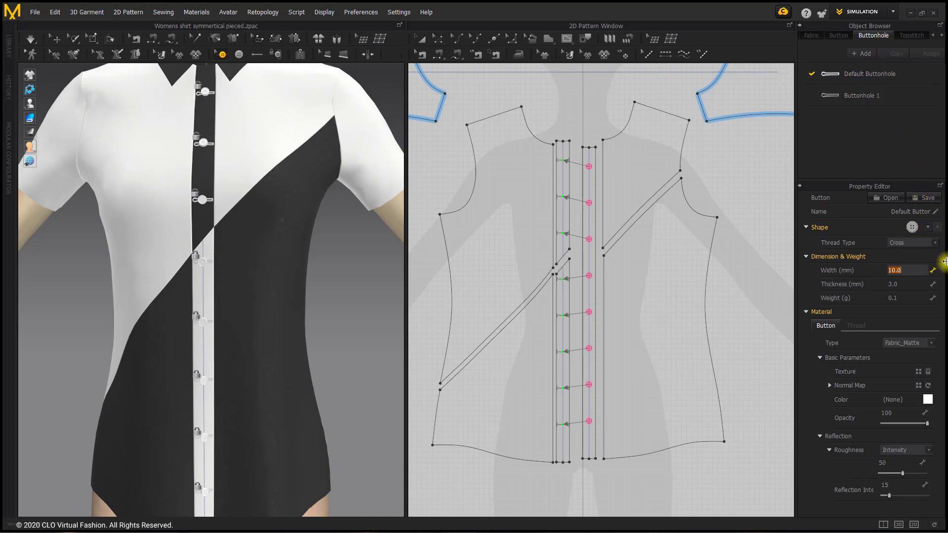
left_click(881, 79)
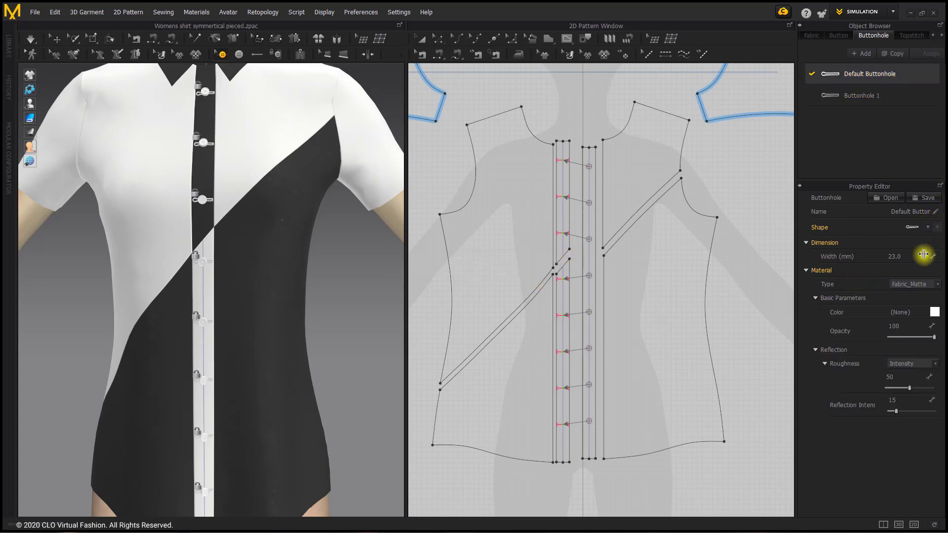
left_click(915, 257)
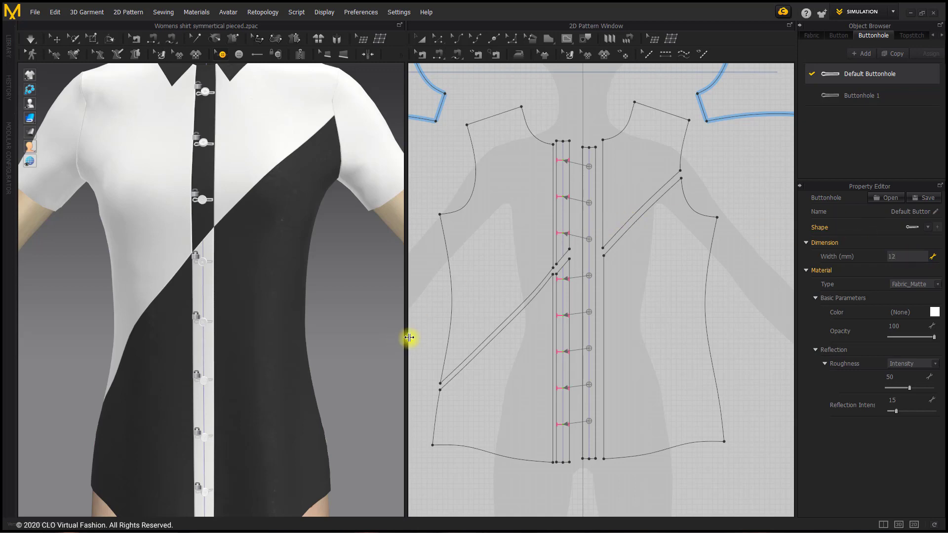
left_click(428, 258)
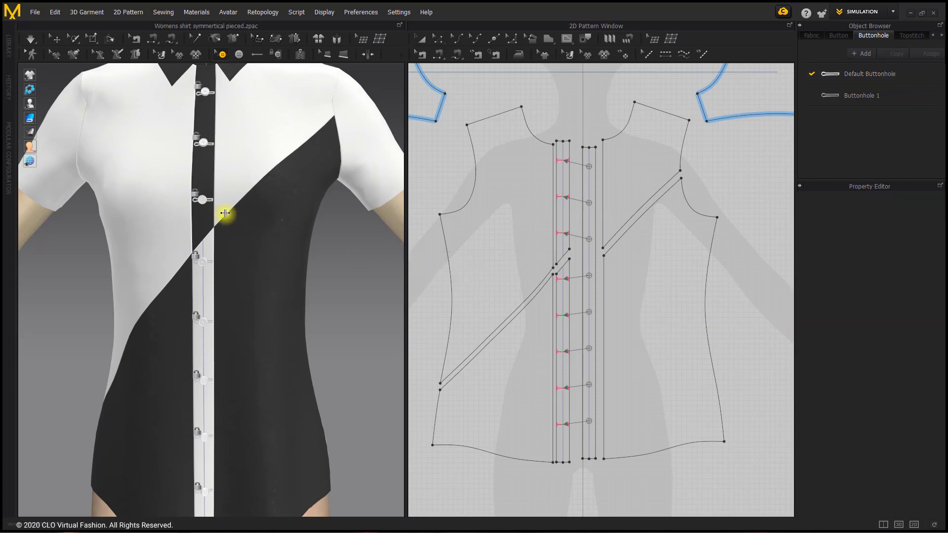
key("ctrl+z")
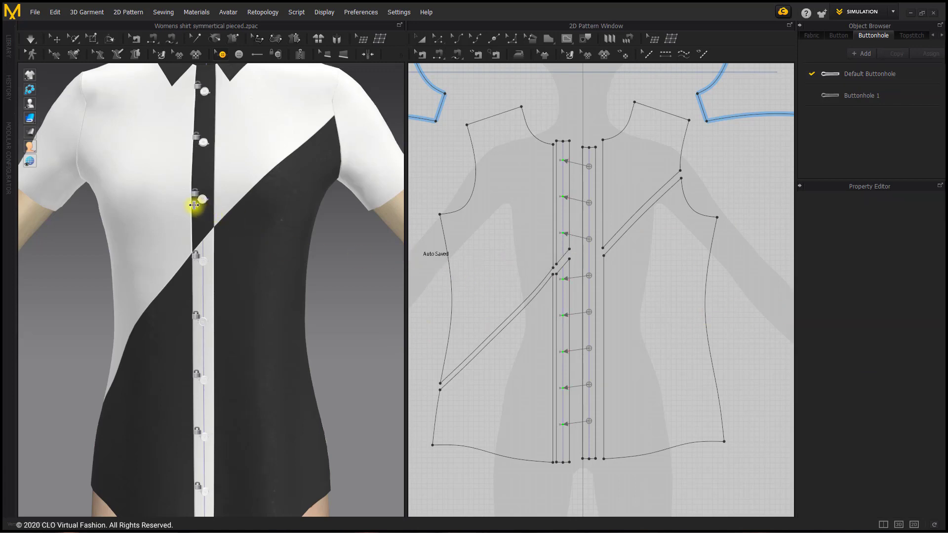
Duplicate the Default Button style in the button list
right_click_drag(194, 205, 207, 224)
scroll(213, 225, "down", 3)
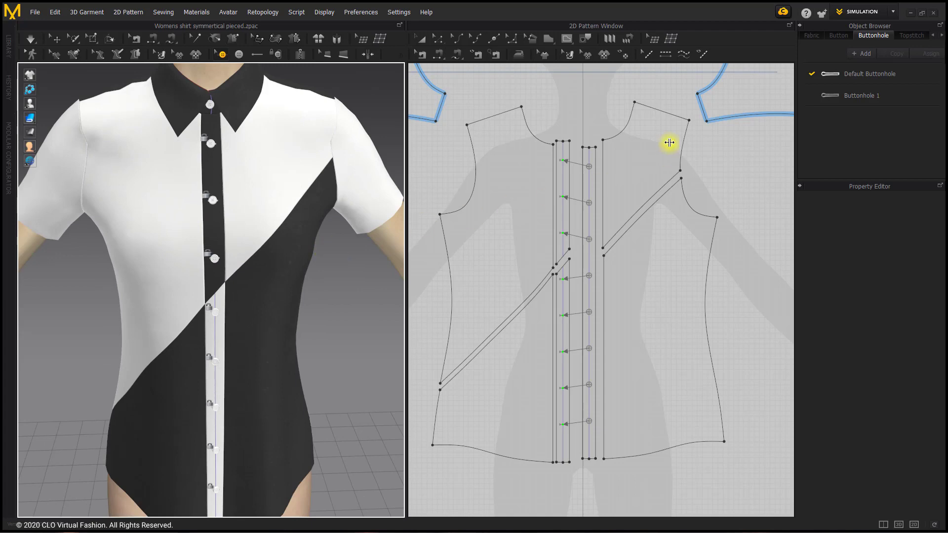
left_click(842, 36)
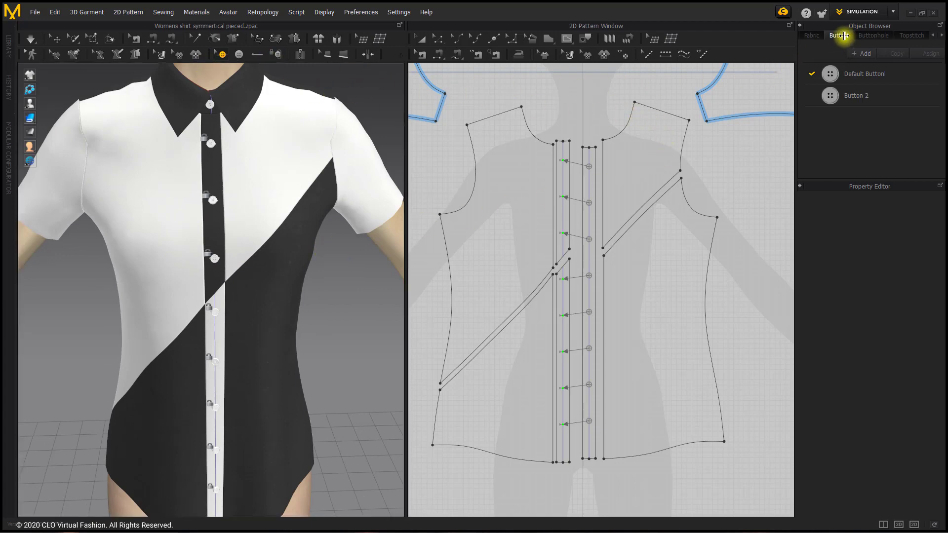
left_click(871, 74)
left_click(888, 53)
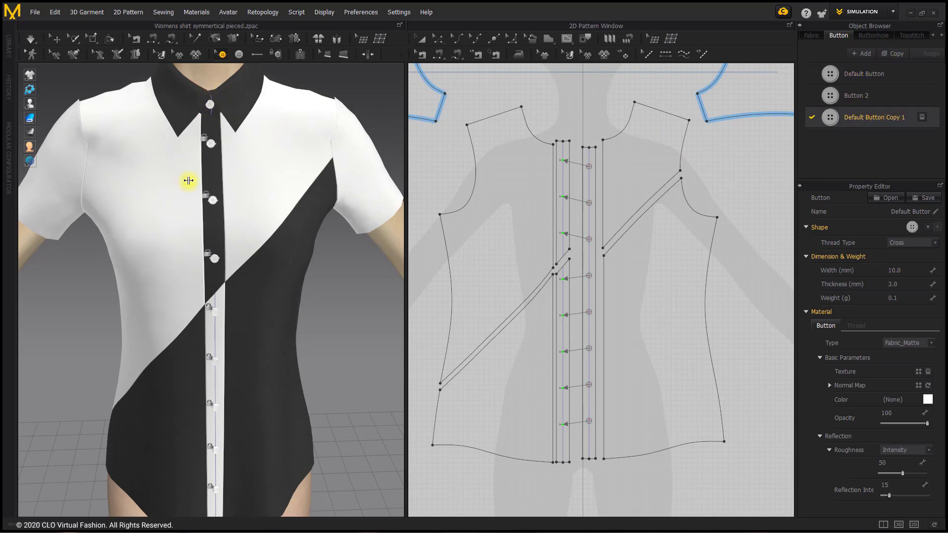
Set the copied button's colour to dark grey 343434 by sampling it from the shirt's dark upper placket
left_click(206, 103)
left_click(926, 397)
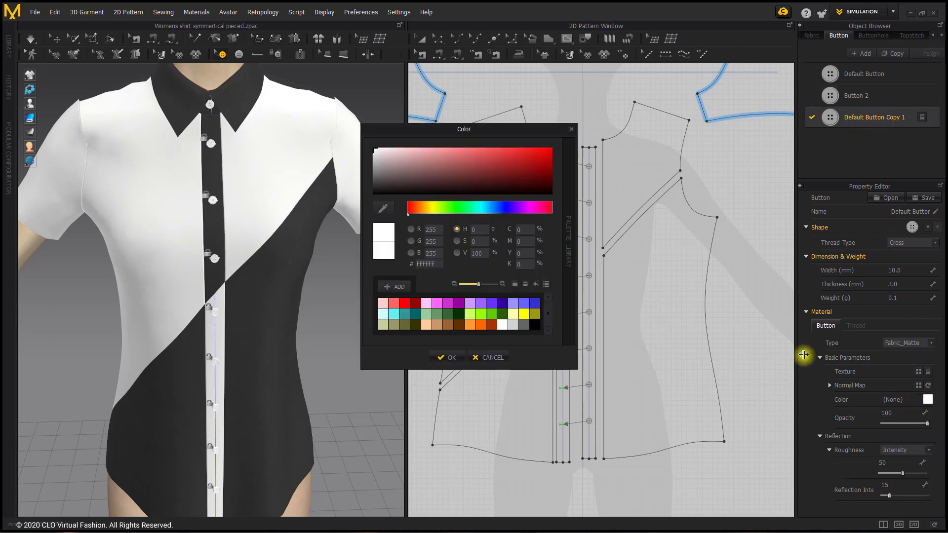
left_click(385, 206)
left_click(211, 169)
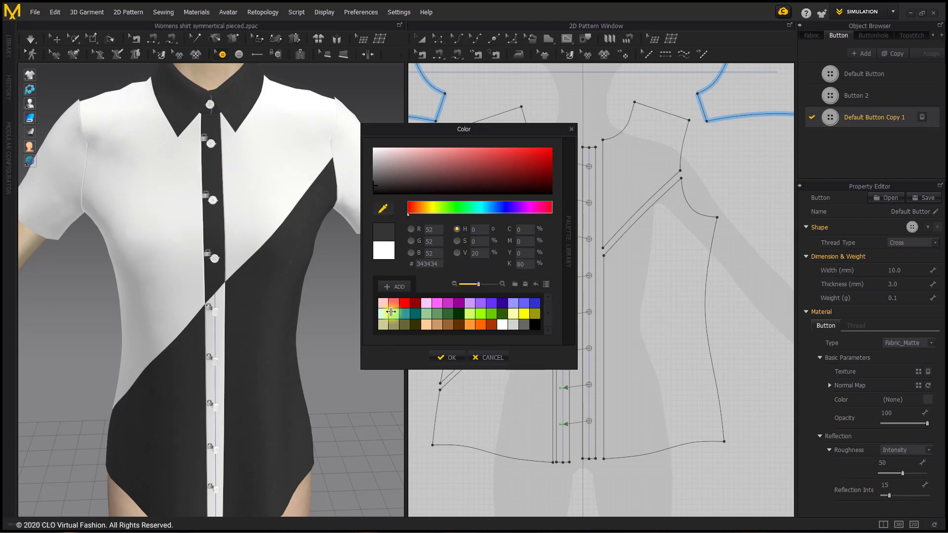
left_click(456, 356)
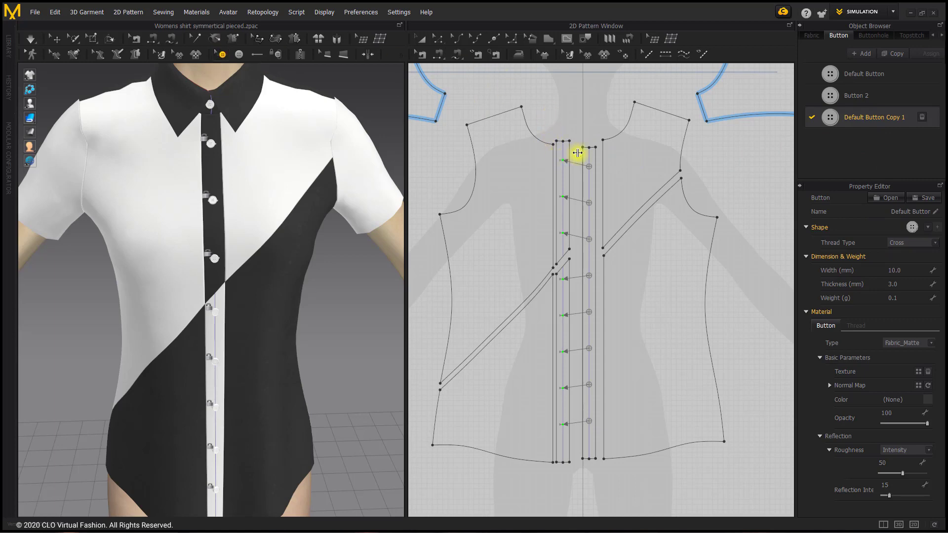
Assign the Default Button Copy 1 style to the three upper placket buttons above the diagonal seam
left_click_drag(578, 153, 601, 245)
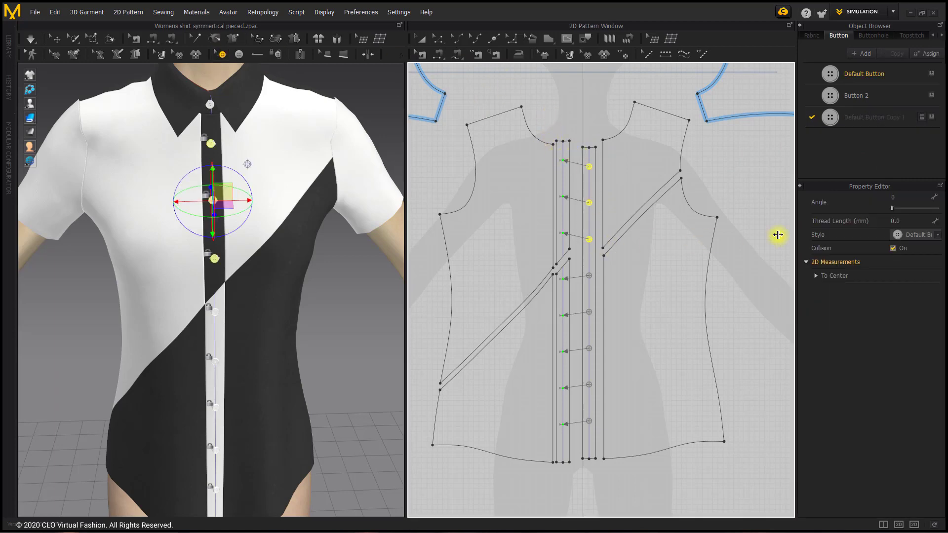
left_click(933, 115)
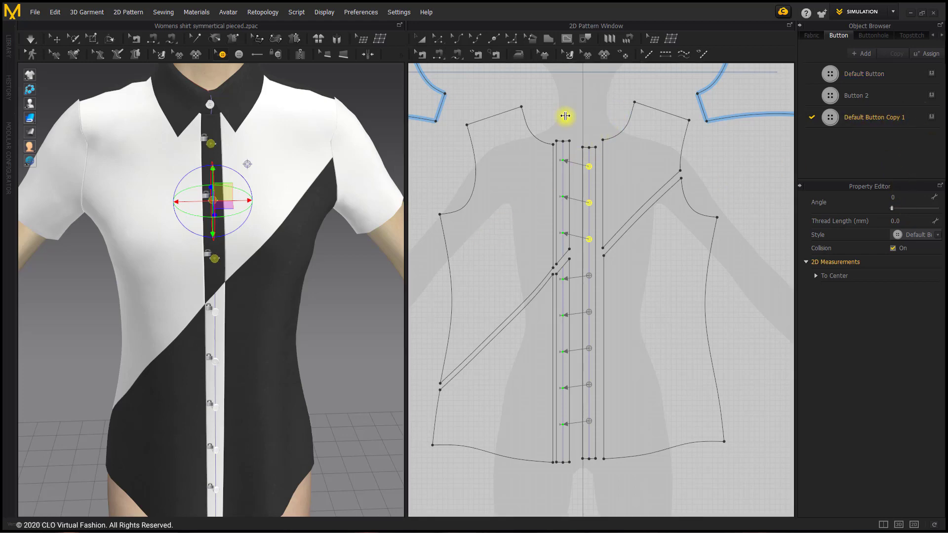
left_click(550, 105)
Assign the Default Button Copy 1 style to the button on the collar stand
middle_click_drag(577, 187, 615, 323)
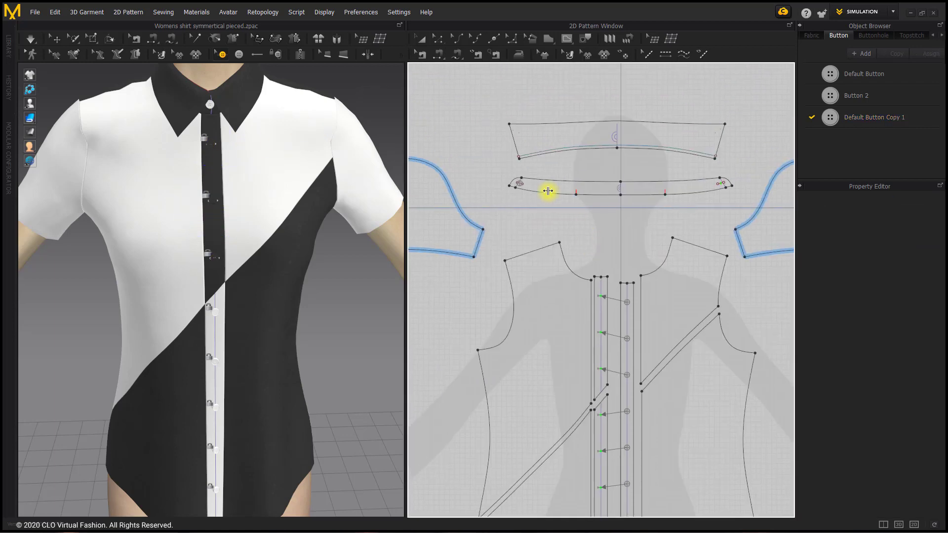
left_click(519, 182)
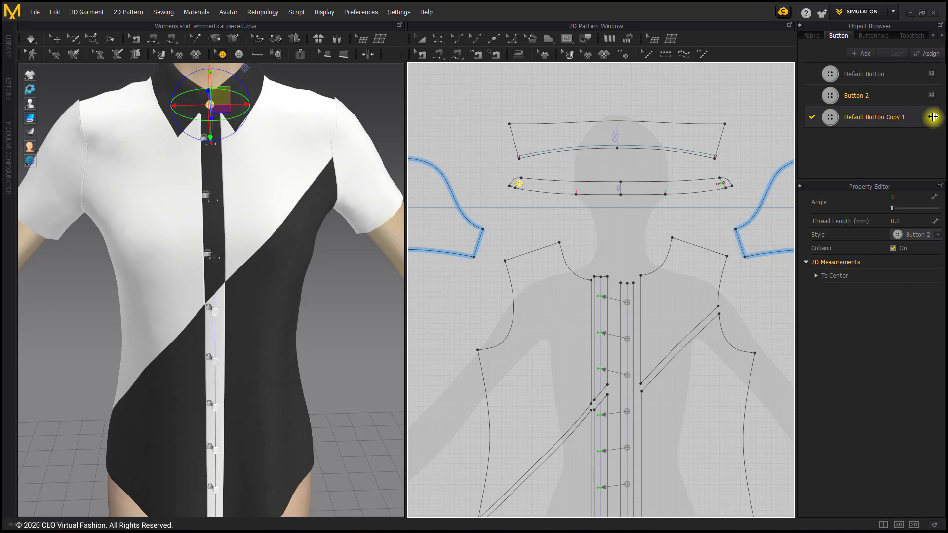
left_click(936, 116)
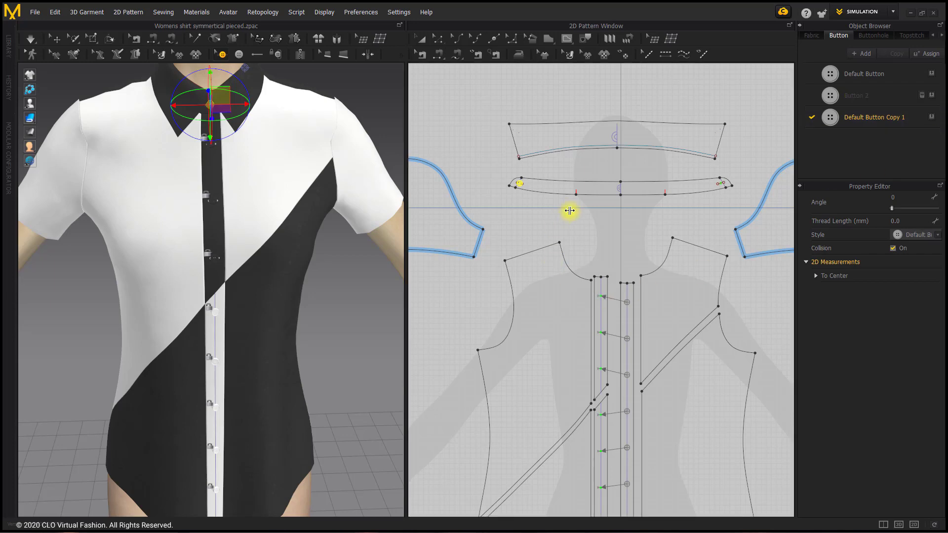
left_click(589, 210)
Duplicate the Default Buttonhole style and name the copy Dark grey
middle_click_drag(570, 244, 523, 148)
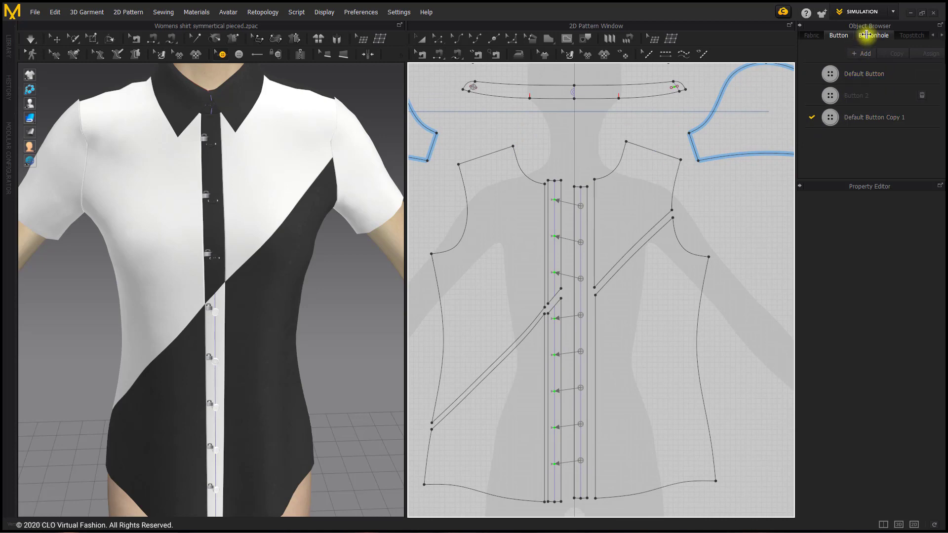
left_click(866, 34)
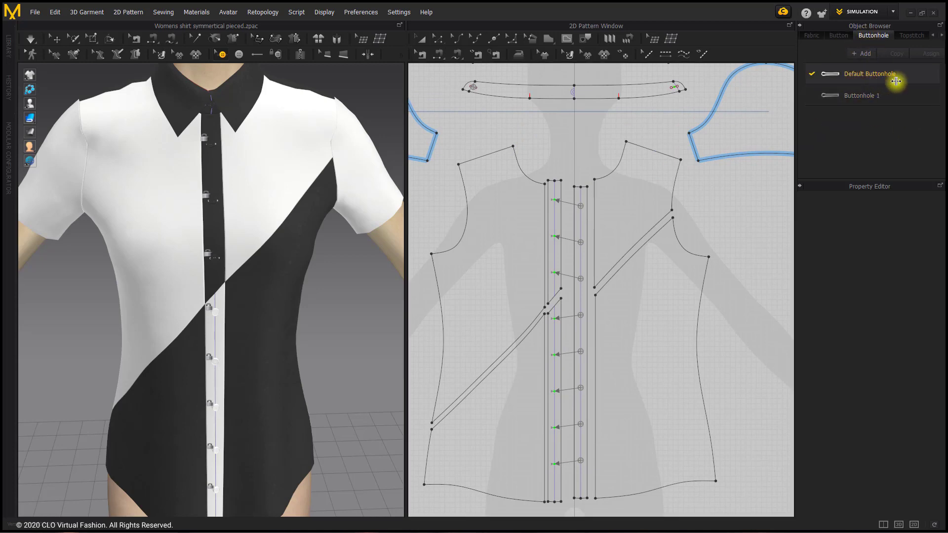
left_click(896, 81)
left_click(892, 54)
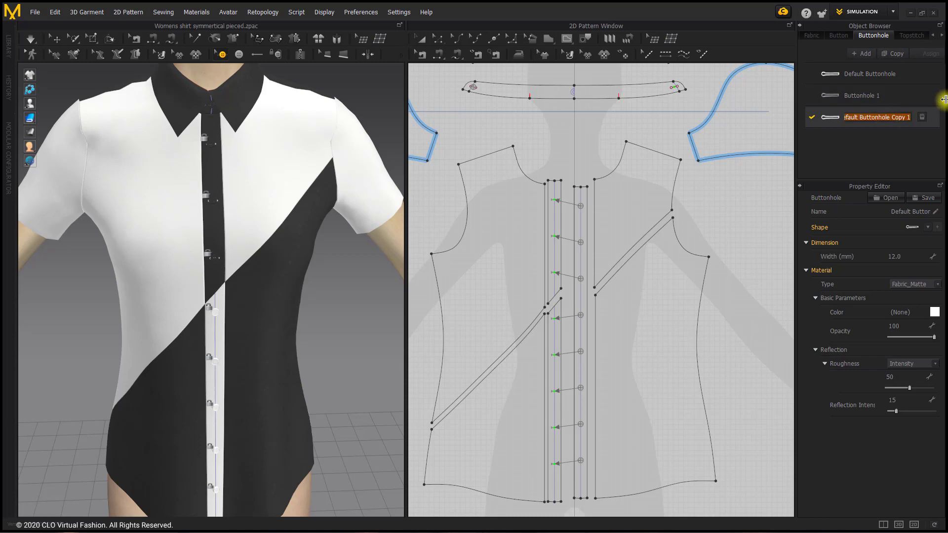
type("Dark grey")
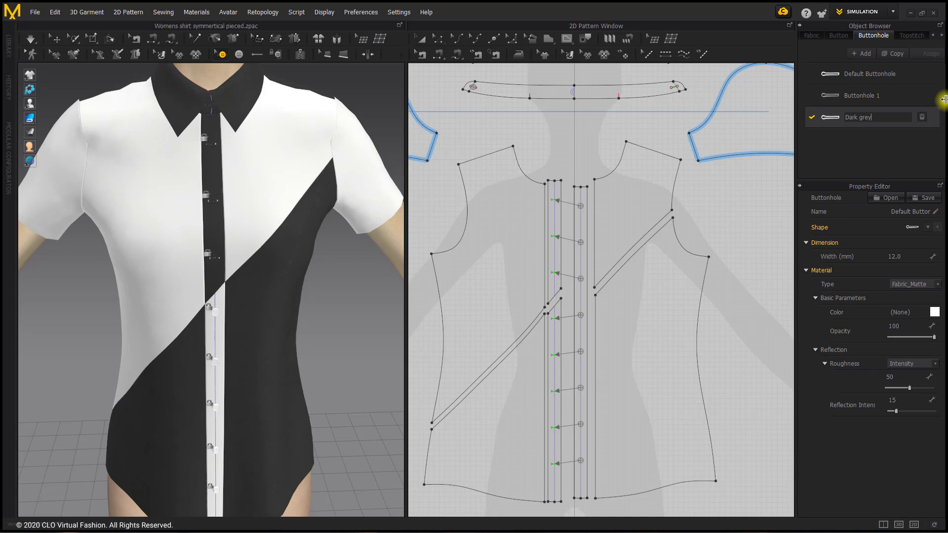
key("Return")
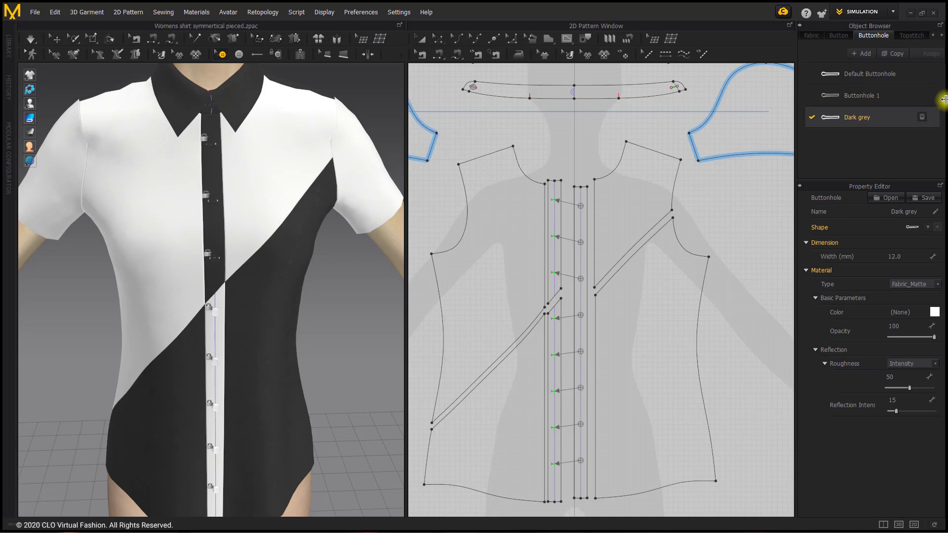
Set the Dark grey buttonhole's colour by sampling the dark lower front of the shirt
left_click(934, 311)
left_click(377, 203)
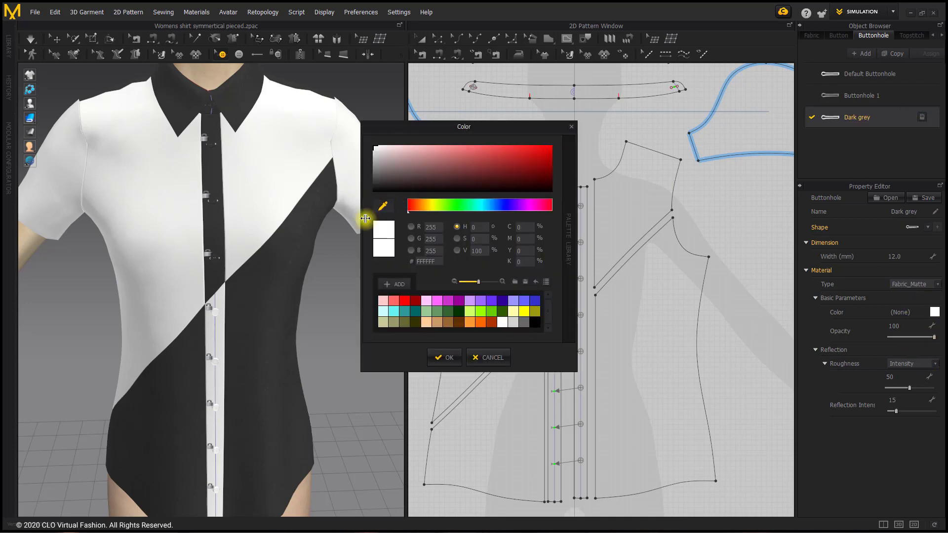
left_click(275, 263)
left_click(443, 356)
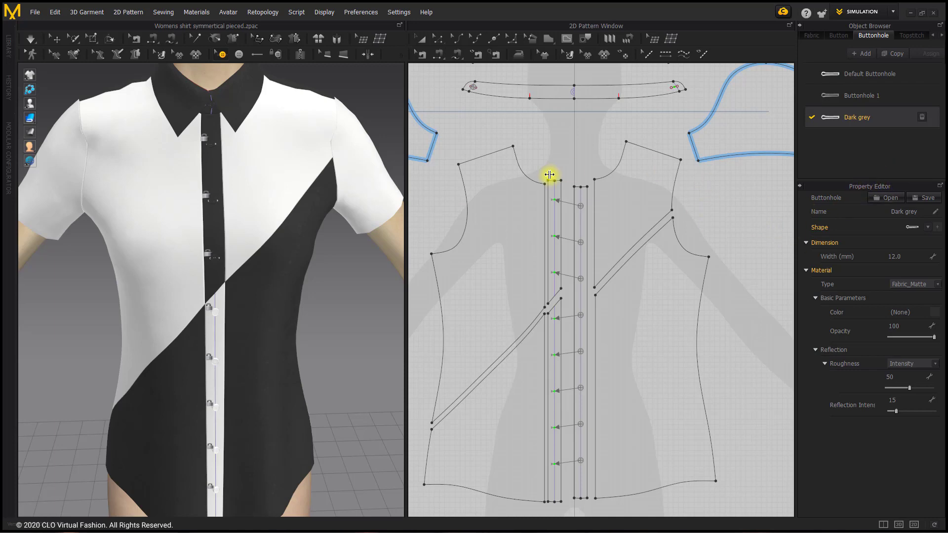
Assign the Dark grey buttonhole style to the collar stand's buttonhole and the three upper placket buttonholes
left_click(675, 88)
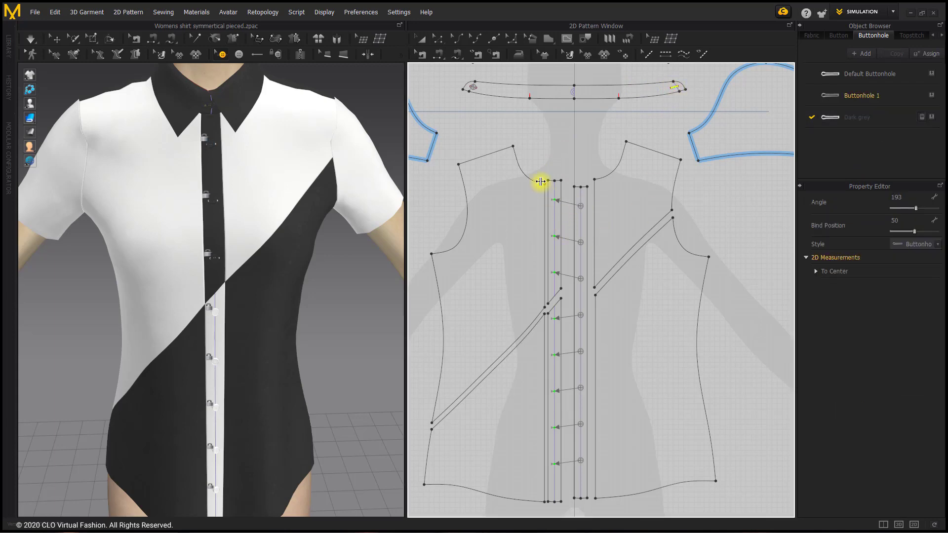
left_click_drag(541, 182, 570, 280, "shift")
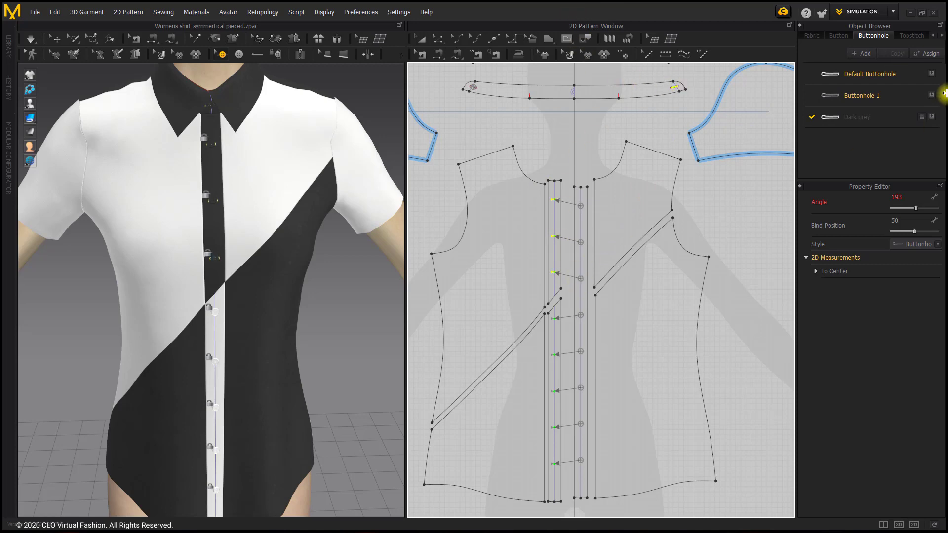
left_click(932, 116)
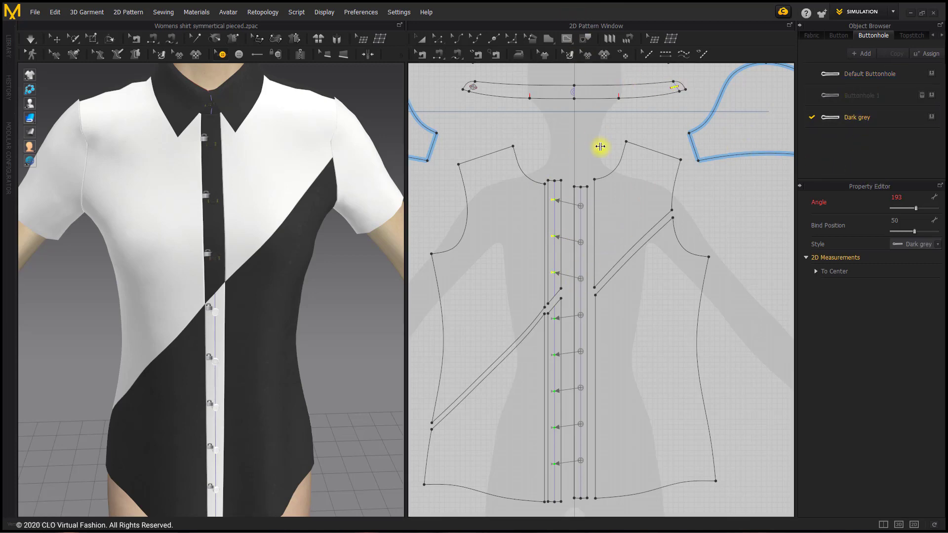
left_click(351, 84)
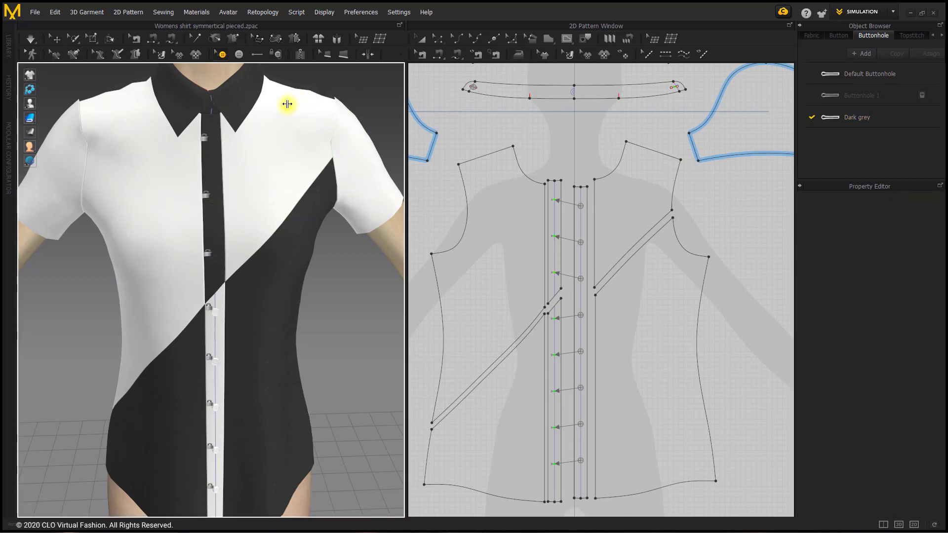
Simulate the shirt to drape it with the restyled buttons and buttonholes
key("space")
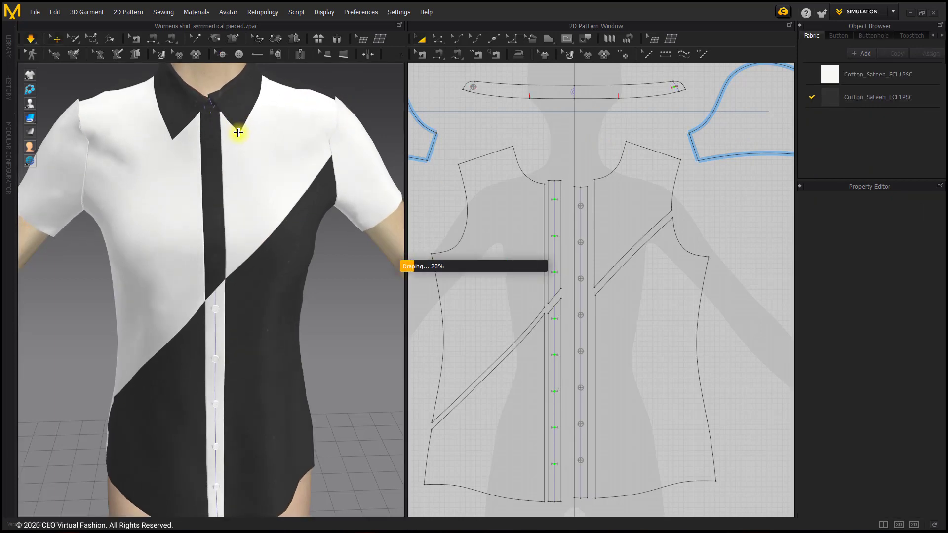
scroll(232, 131, "up", 2)
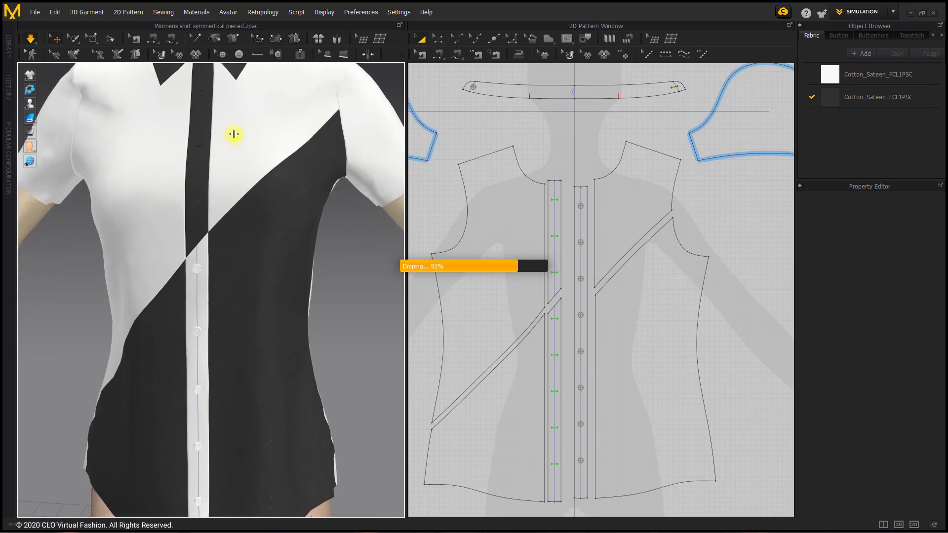
scroll(245, 166, "down", 2)
scroll(247, 167, "up", 2)
scroll(251, 177, "down", 3)
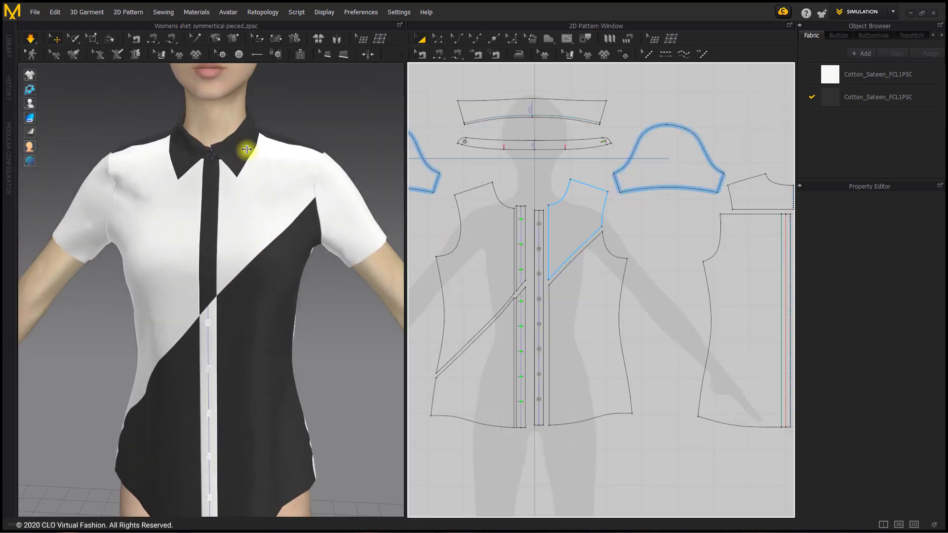
Pull the collar's front point in the running simulation to adjust how the collar lies at the neck
left_click(250, 168)
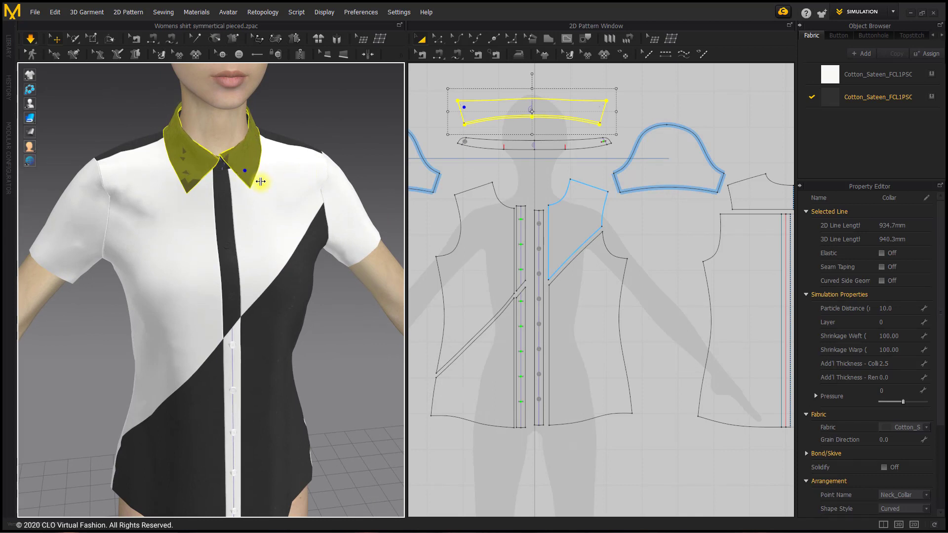
left_click(298, 112)
mouse_move(243, 172)
left_mouse_down()
mouse_move(259, 159)
mouse_move(220, 167)
mouse_move(231, 167)
left_mouse_up()
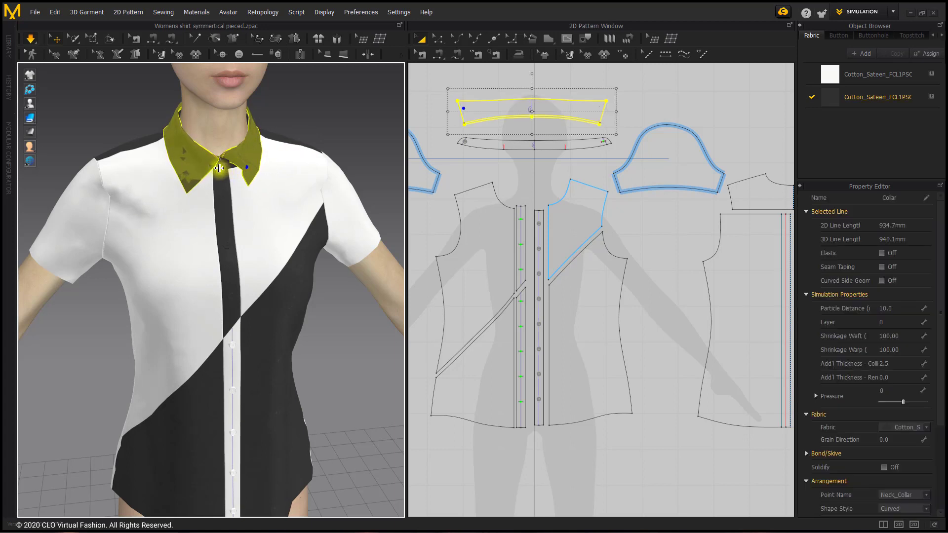
mouse_move(150, 181)
right_mouse_down()
mouse_move(259, 168)
mouse_move(268, 157)
mouse_move(152, 165)
right_mouse_up()
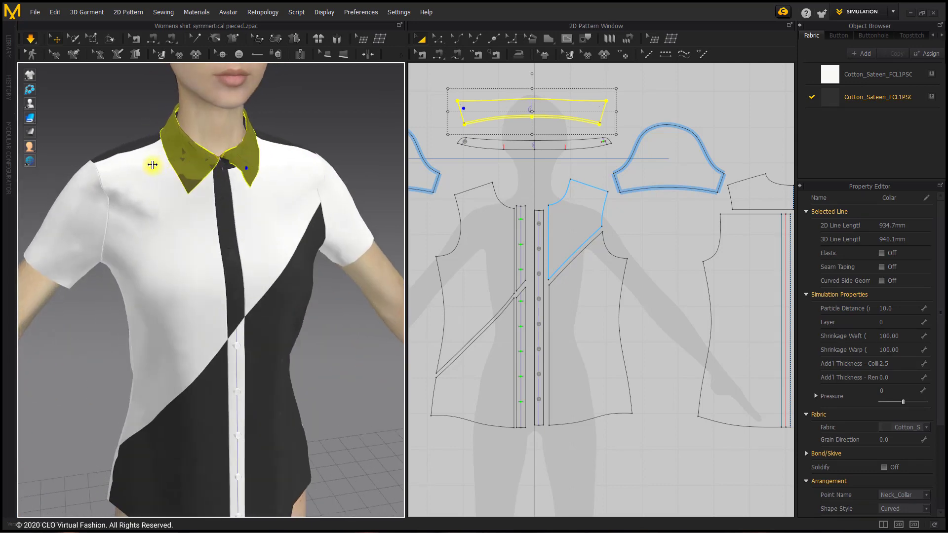
Delete the upper and lower seams along the inner edges of both front plackets with Edit Sewing
scroll(491, 246, "up", 2)
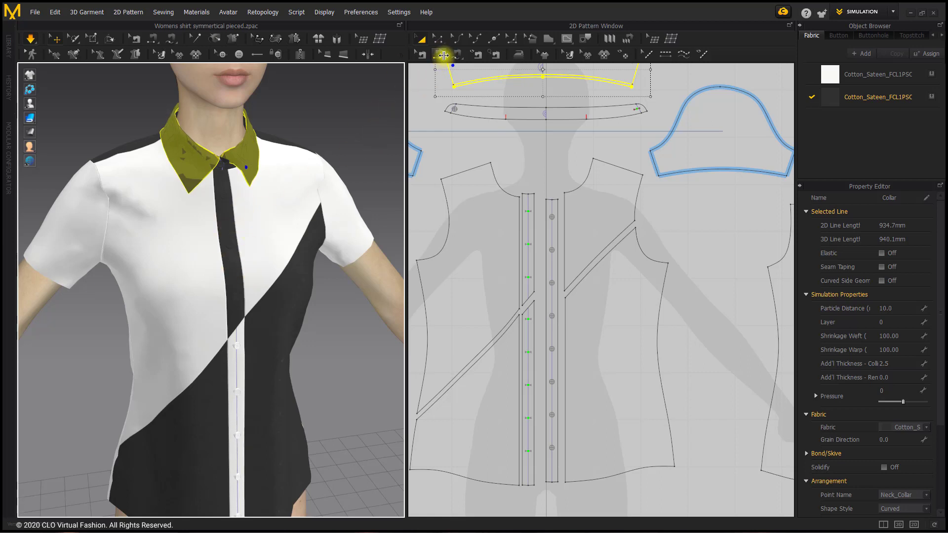
left_click(422, 55)
scroll(520, 232, "up", 2)
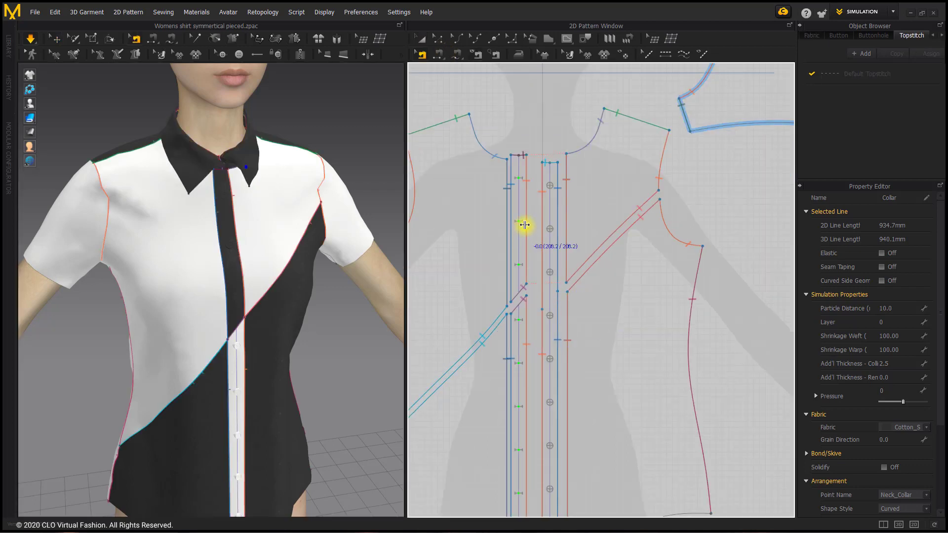
left_click(525, 225)
key("Delete")
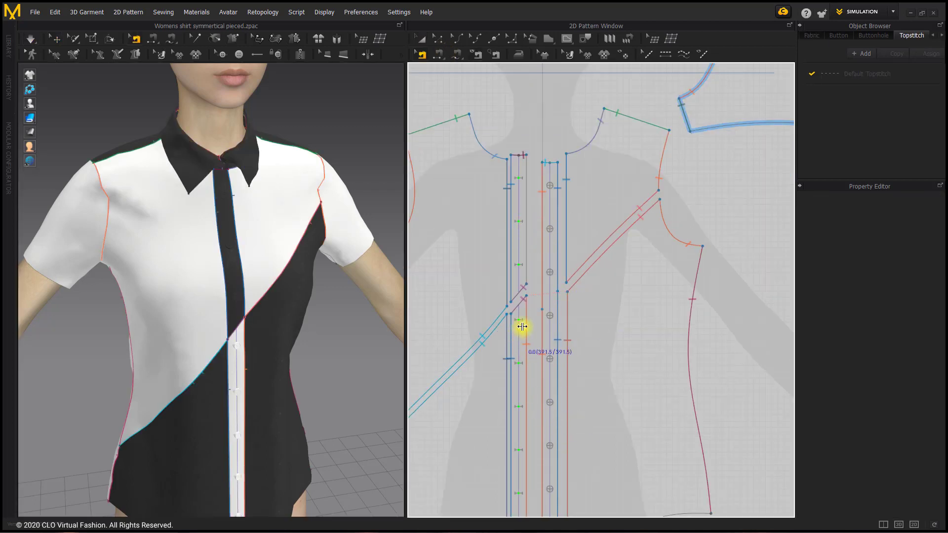
left_click(526, 327)
key("Delete")
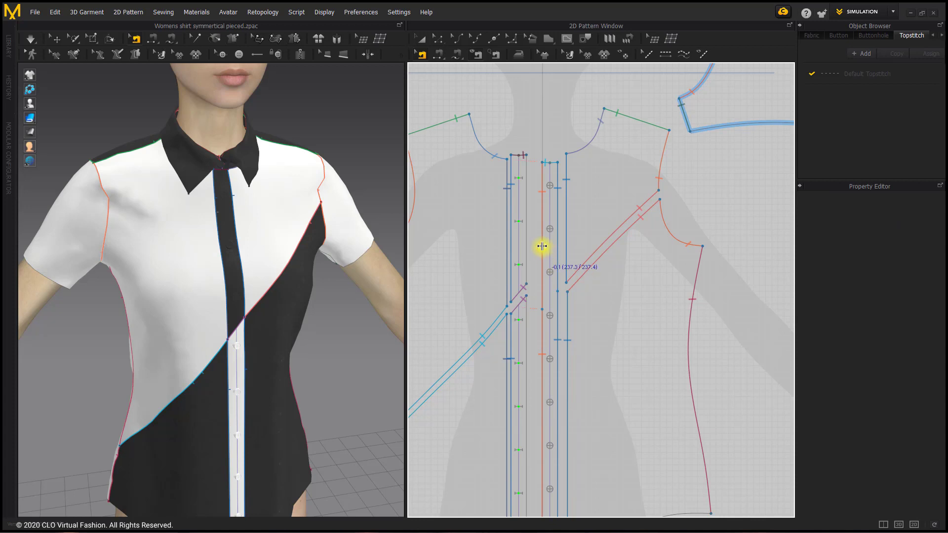
left_click(542, 246)
key("Delete")
left_click(542, 345)
key("Delete")
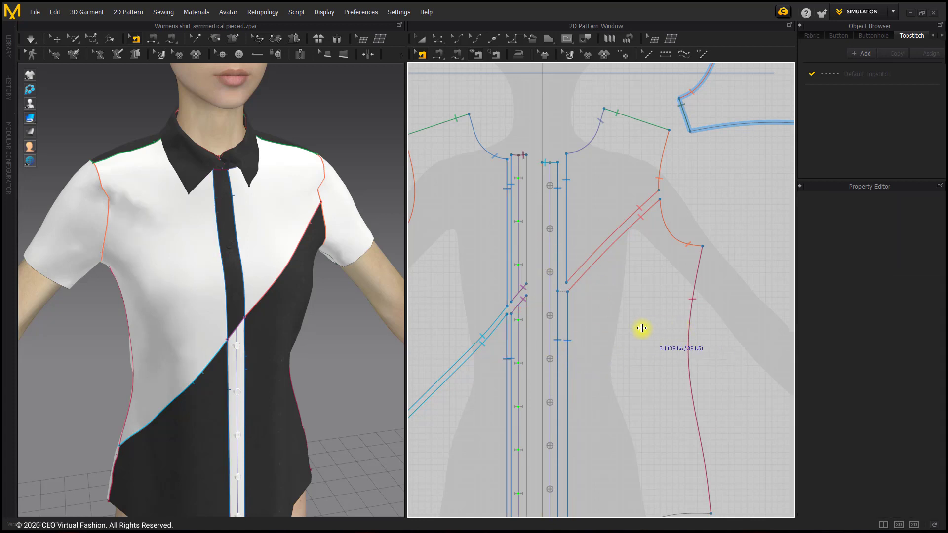
Simulate the shirt in the front view to redrape the front opening without the deleted seams
key("space")
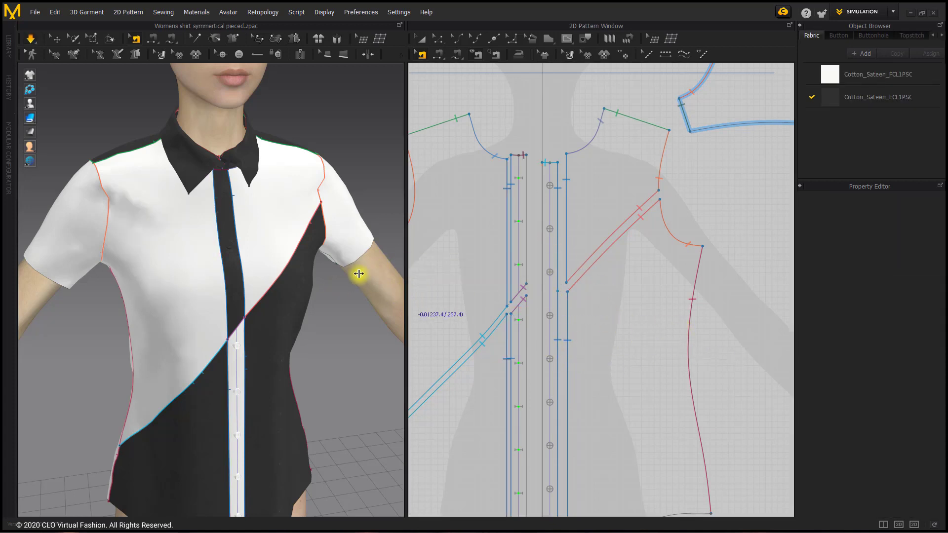
key("q")
key("2")
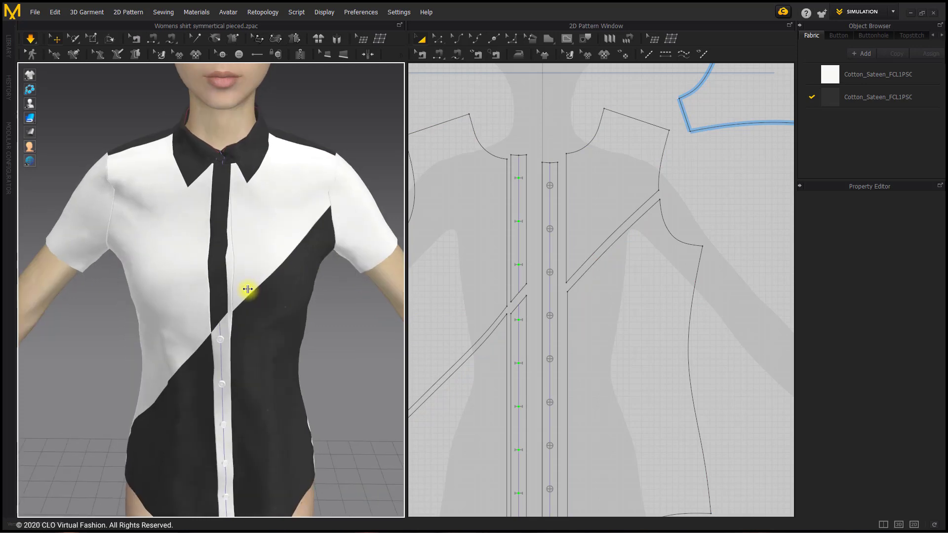
Apply the dark grey Cotton_Sateen fabric to the under placket that carries the buttons
left_click(234, 264)
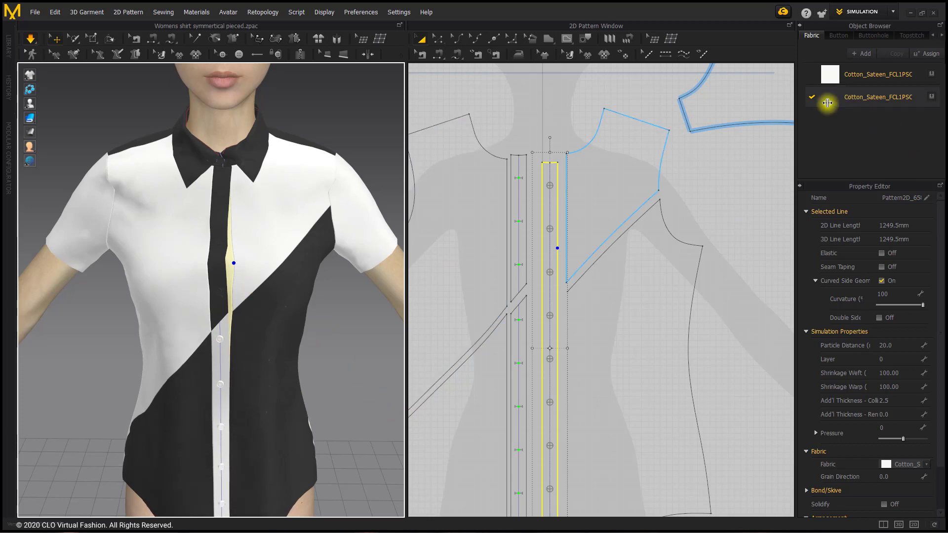
left_click_drag(827, 103, 556, 215)
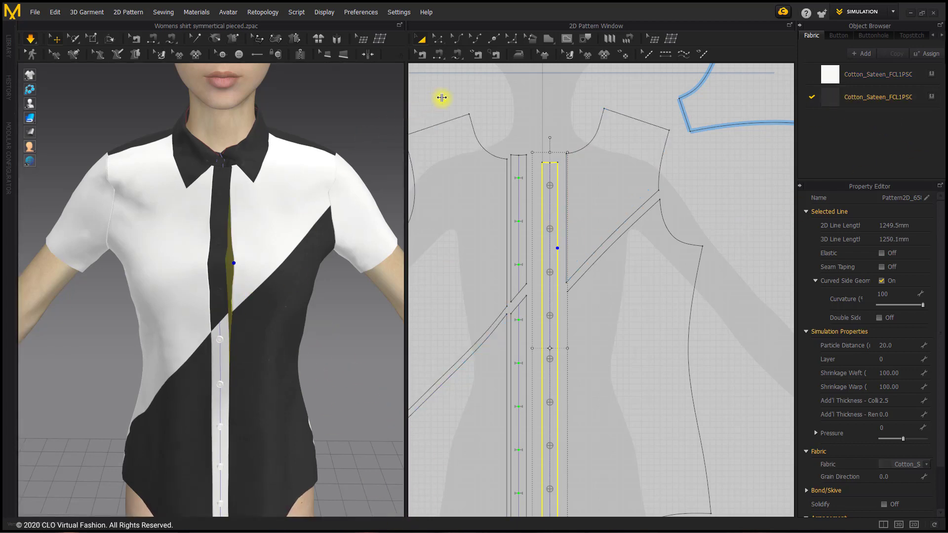
left_click(442, 98)
Check how the recoloured front opening drapes on the avatar, and stop the running simulation
right_click_drag(197, 300, 179, 289)
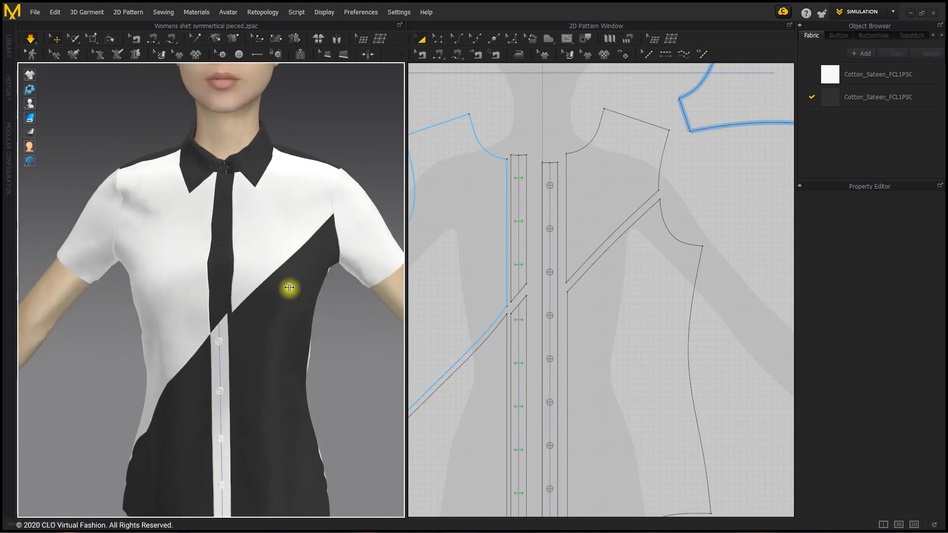
scroll(239, 280, "down", 5)
middle_click_drag(246, 285, 261, 276)
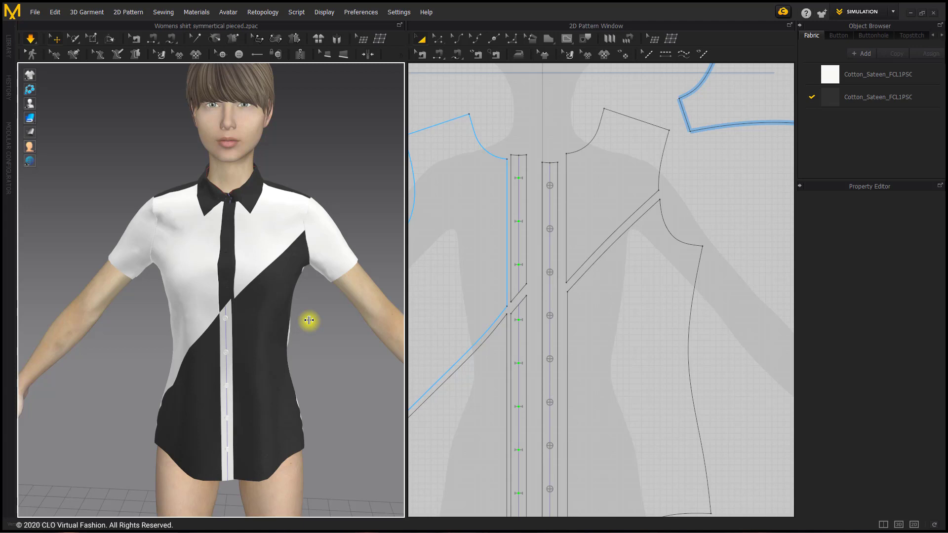
scroll(553, 246, "down", 5)
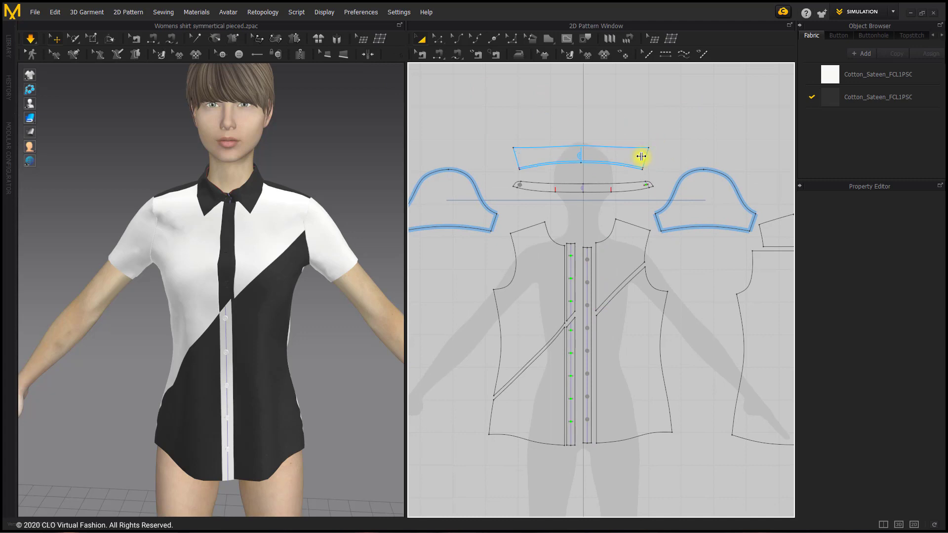
left_click(640, 156)
left_click(27, 39)
left_click(134, 39)
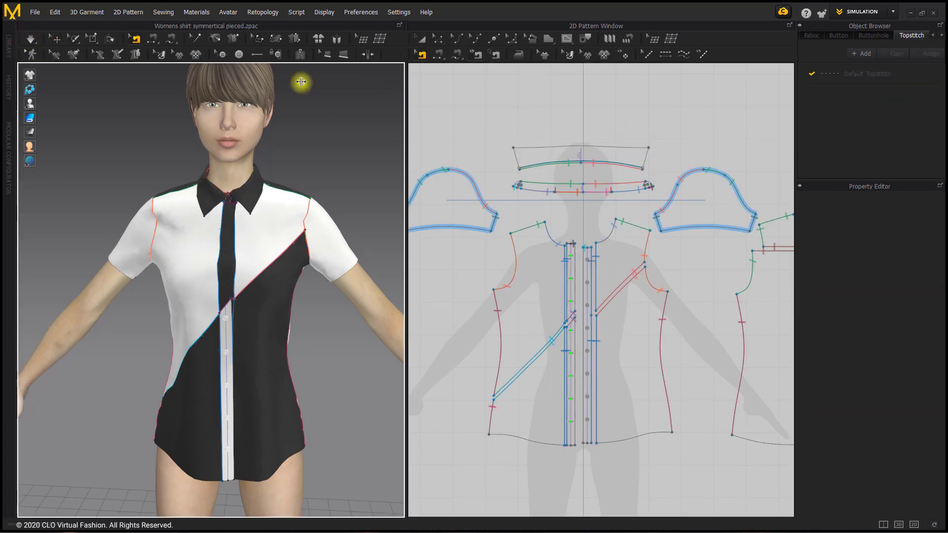
left_click(419, 39)
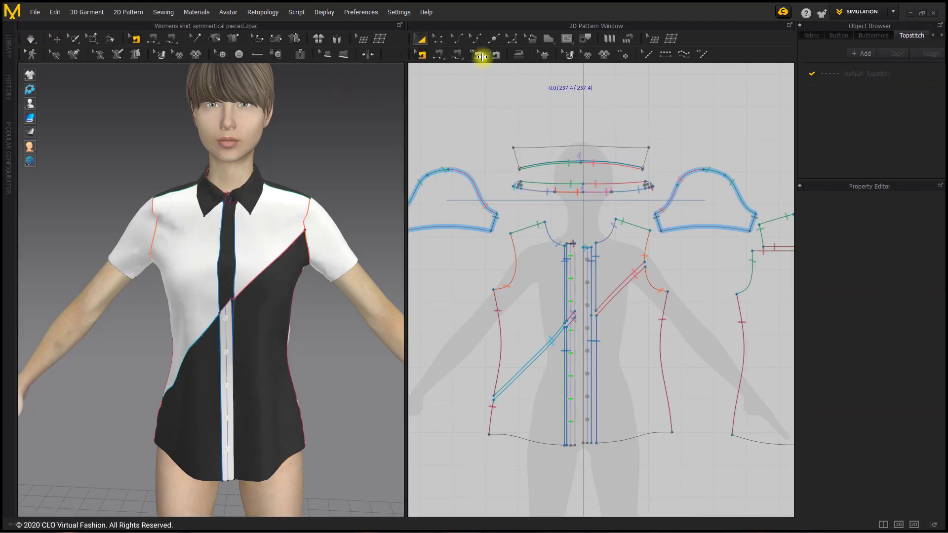
Turn on Bond with the Fusible_Rigid preset for the collar, collar stand, back yoke and all front placket pieces
left_click(626, 160)
middle_click_drag(608, 154, 563, 150)
left_click(584, 184, "shift")
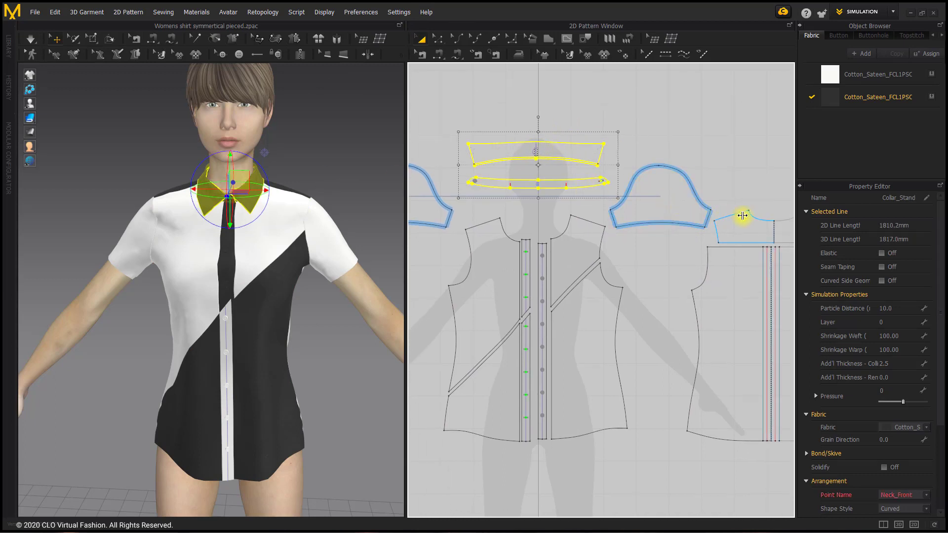
left_click(746, 216, "shift")
scroll(525, 287, "up", 3)
middle_click_drag(525, 285, 508, 225)
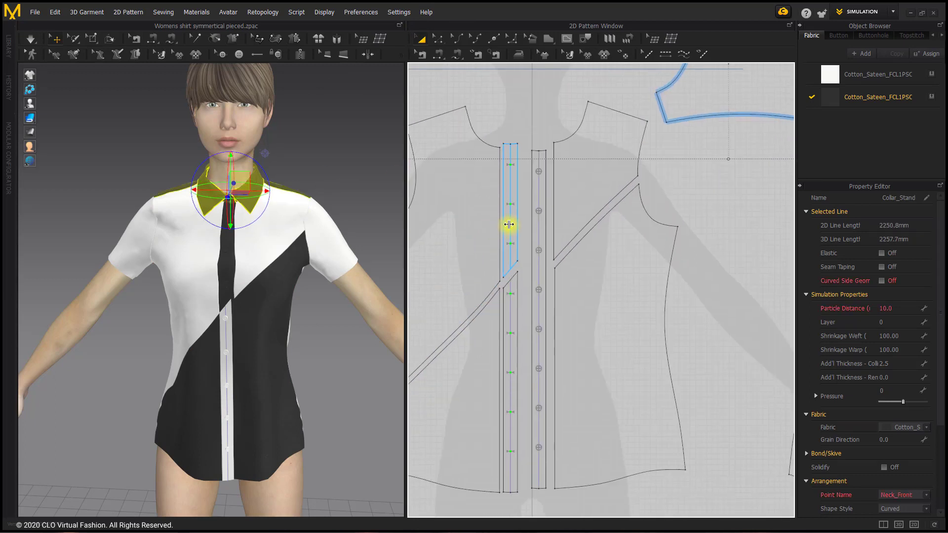
left_click(508, 224, "shift")
left_click(530, 217, "shift")
left_click(513, 301, "shift")
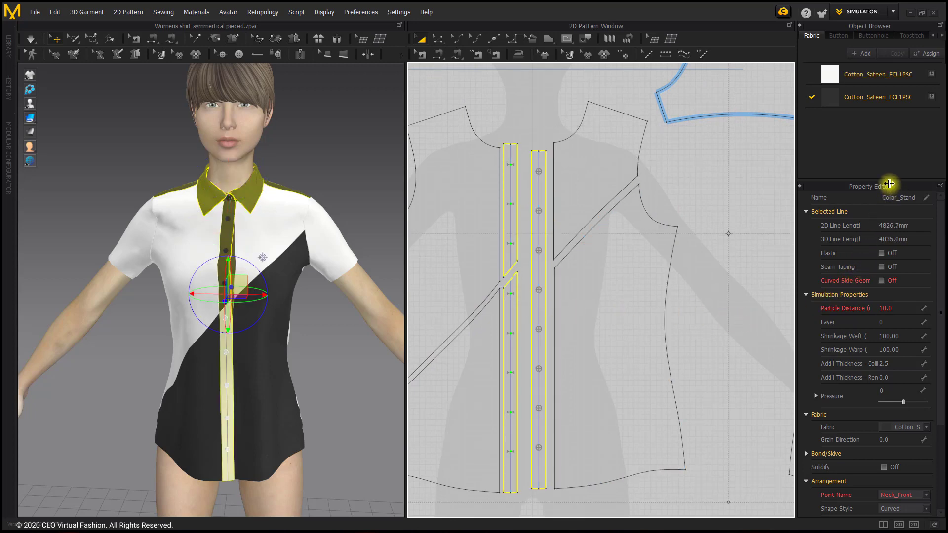
scroll(880, 277, "down", 2)
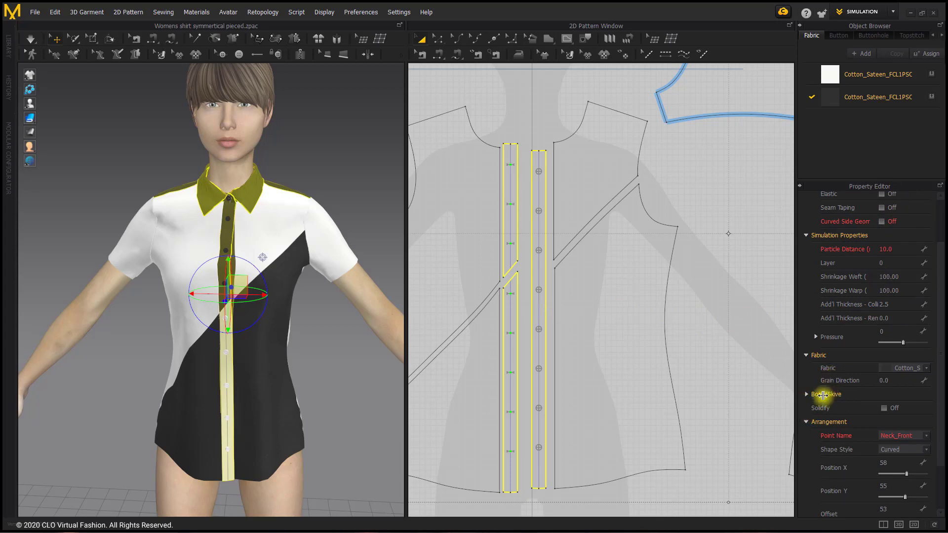
left_click(804, 394)
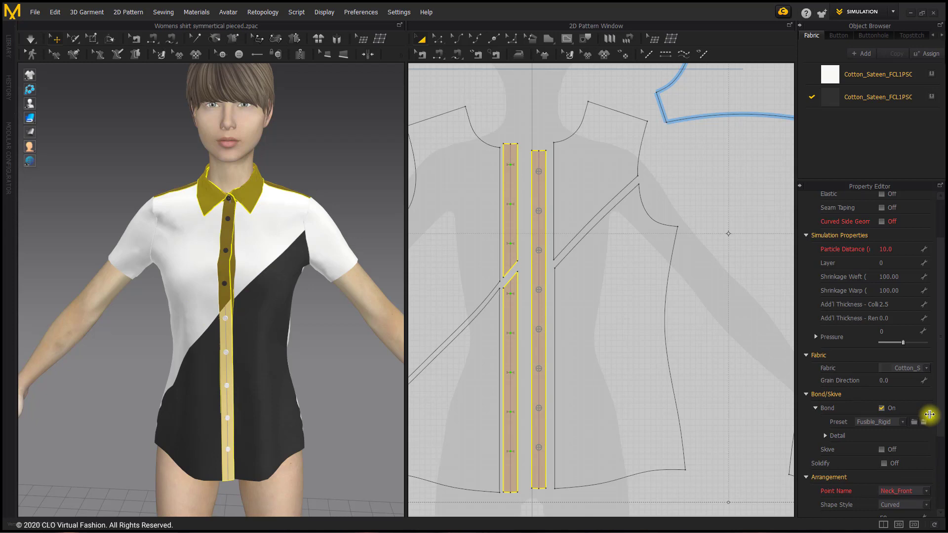
left_click(901, 420)
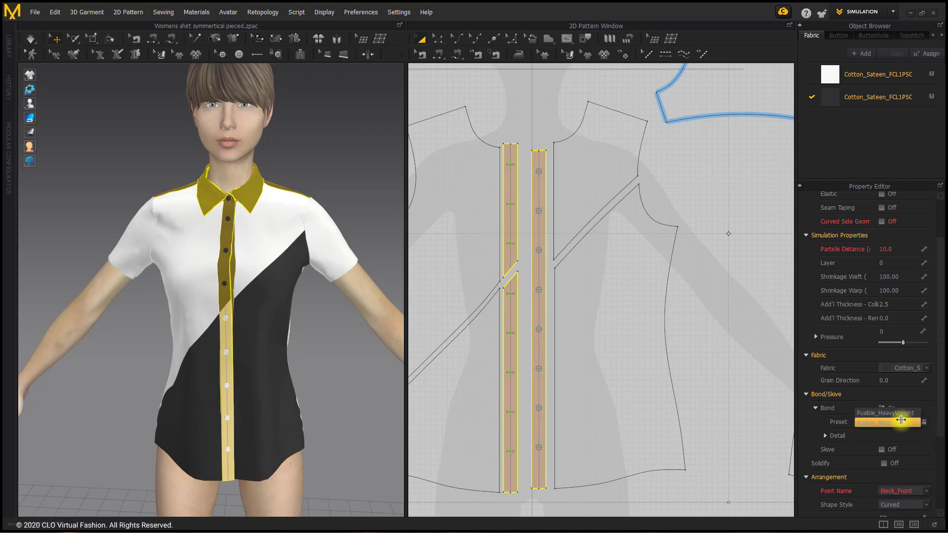
left_click(901, 421)
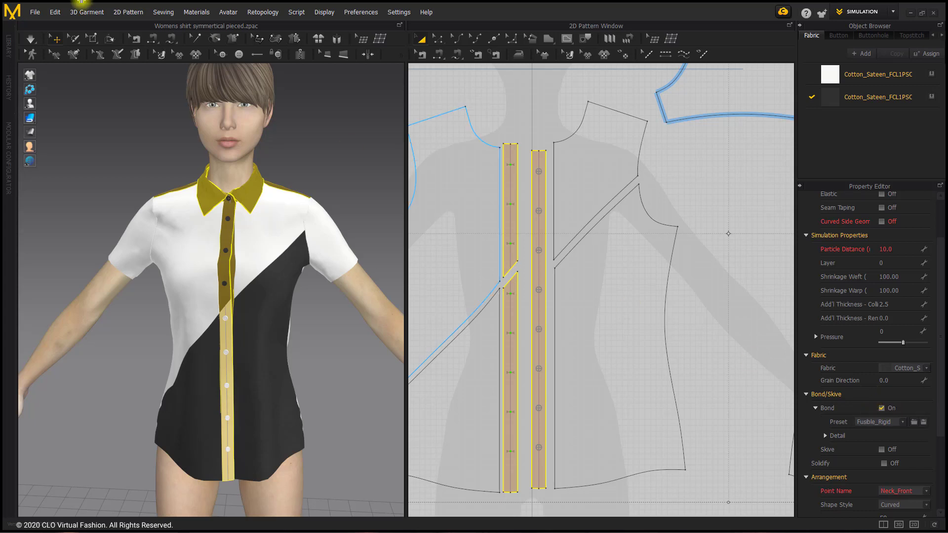
Simulate the shirt with the bonded pieces, pull the collar's front point into place, and deselect the patterns
left_click(30, 40)
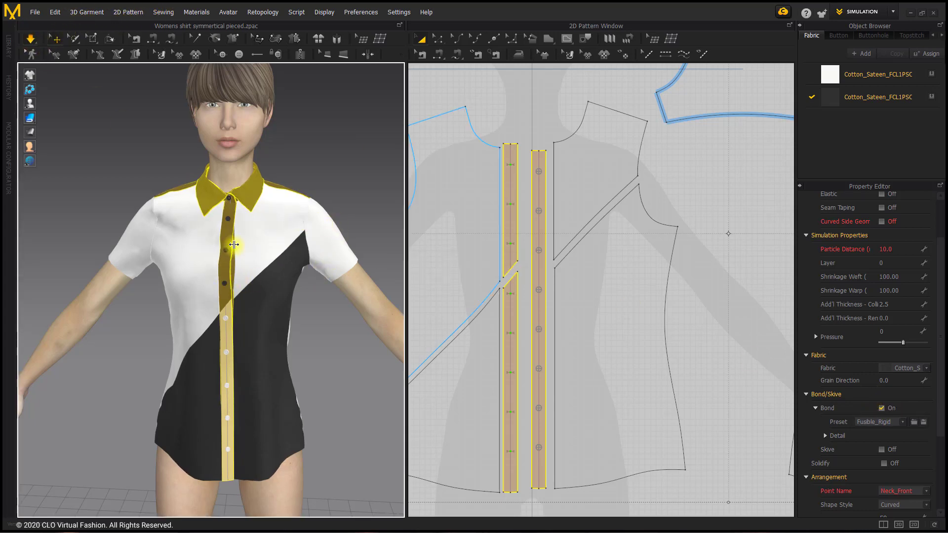
scroll(235, 250, "up", 3)
middle_click_drag(241, 266, 246, 304)
left_click_drag(271, 208, 299, 205)
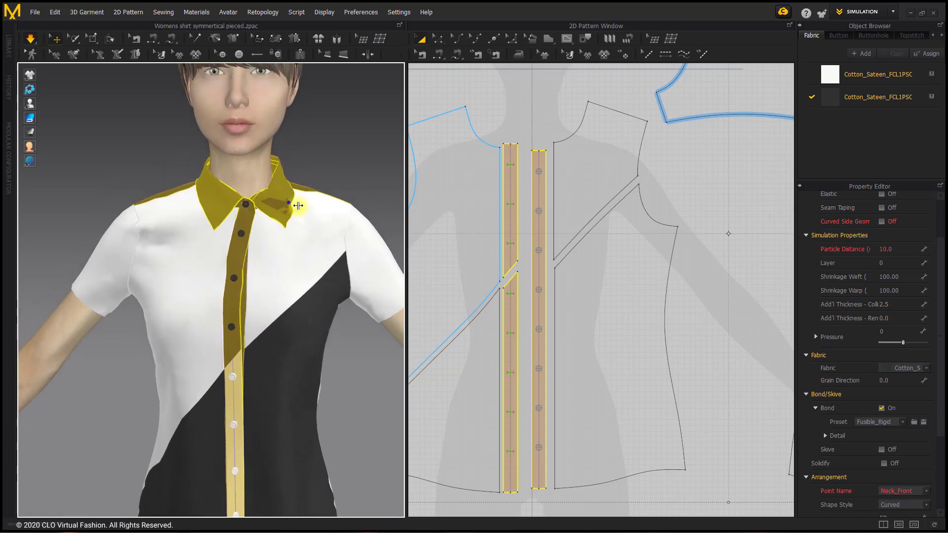
left_click(362, 158)
scroll(291, 276, "down", 3)
scroll(291, 275, "down", 1)
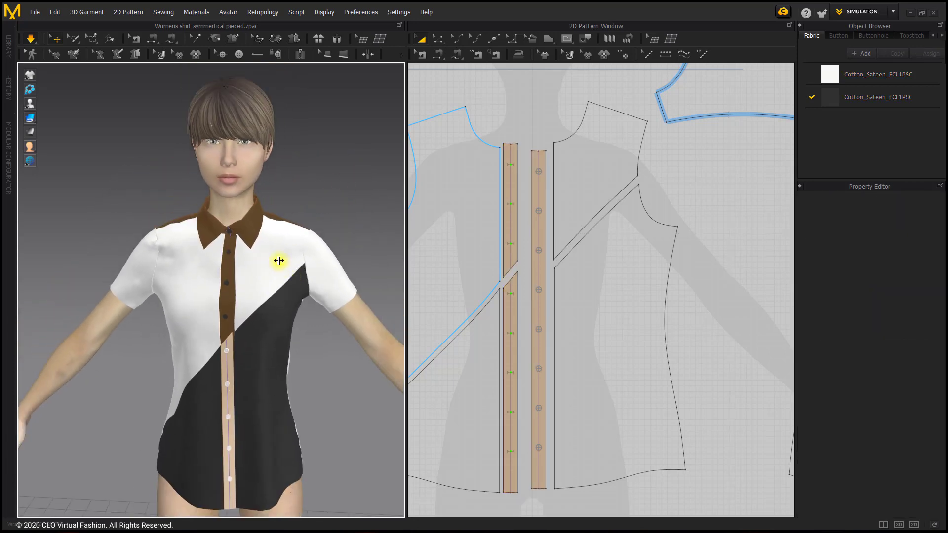
Set the particle distance of all shirt patterns to 10 and simulate the finer mesh
right_click_drag(299, 259, 293, 250)
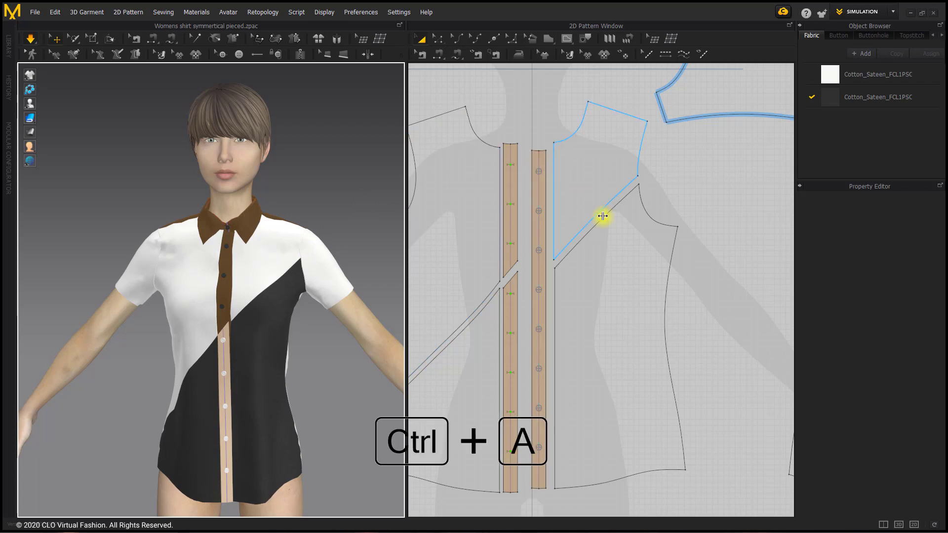
scroll(665, 224, "down", 4)
middle_click_drag(658, 243, 640, 281)
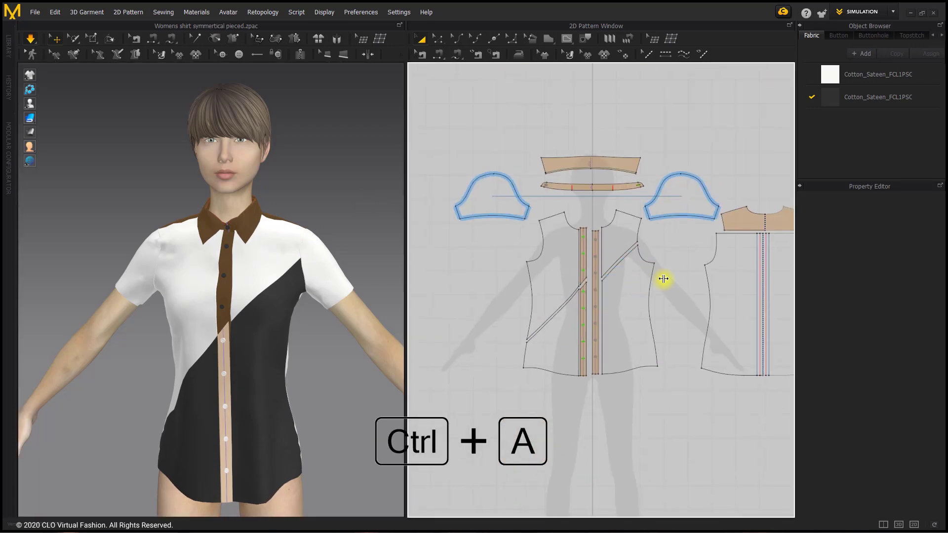
key("ctrl+a")
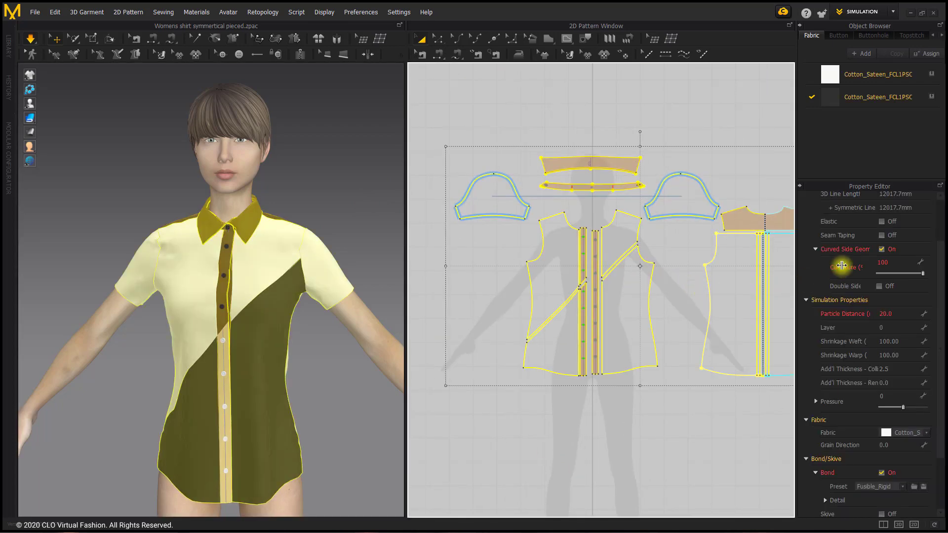
left_click(903, 313)
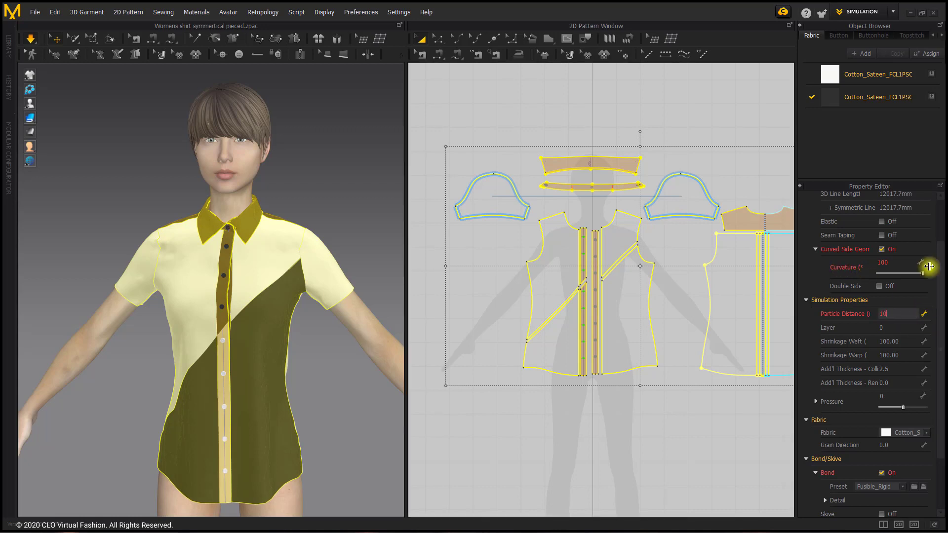
key("Return")
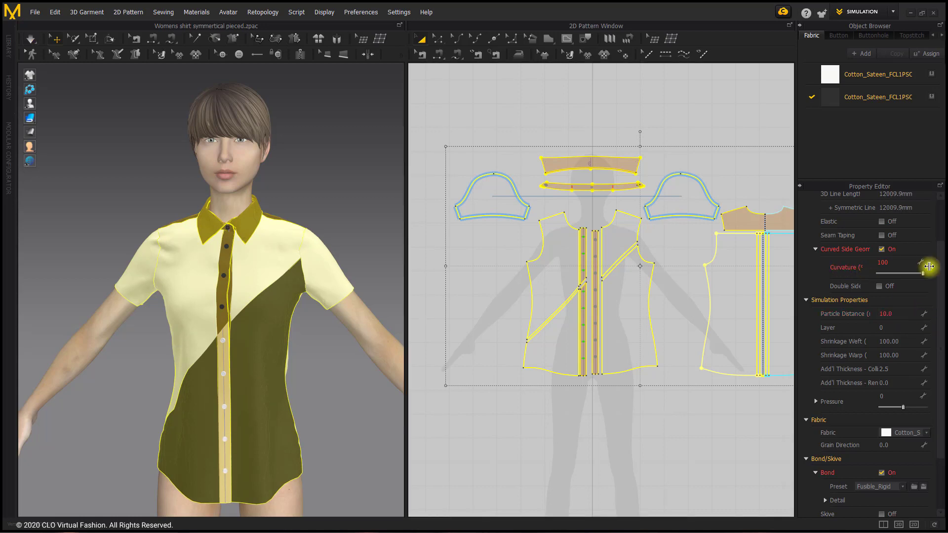
left_click(30, 39)
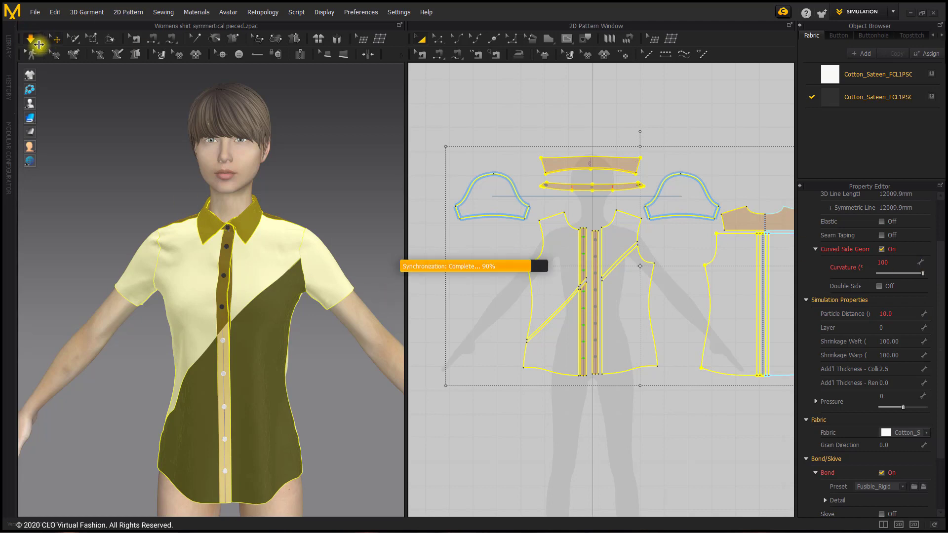
left_click(306, 183)
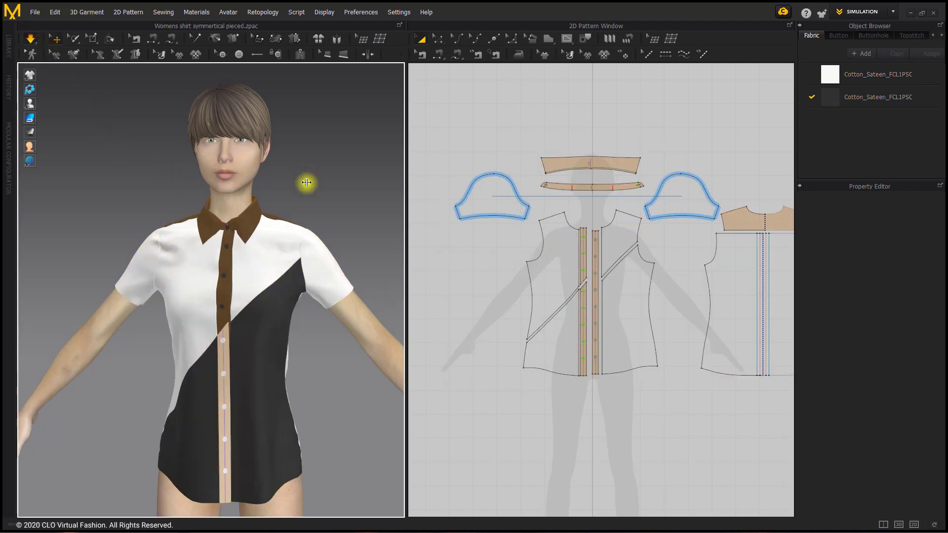
Pull the collar's front point and the lower front placket in the running simulation to adjust how they lie
scroll(269, 223, "up", 4)
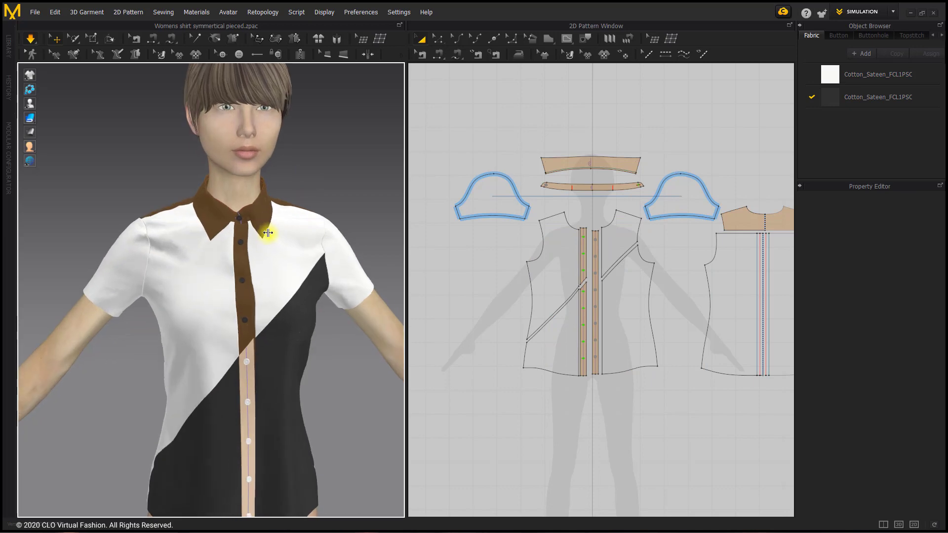
left_click(267, 226)
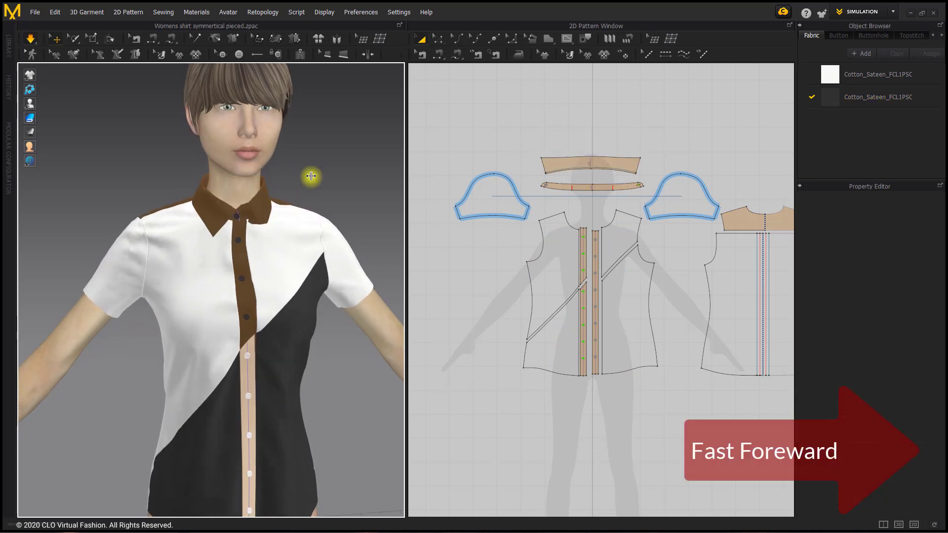
left_click(319, 189)
scroll(331, 275, "down", 3)
right_click_drag(330, 275, 282, 329)
left_click(230, 363)
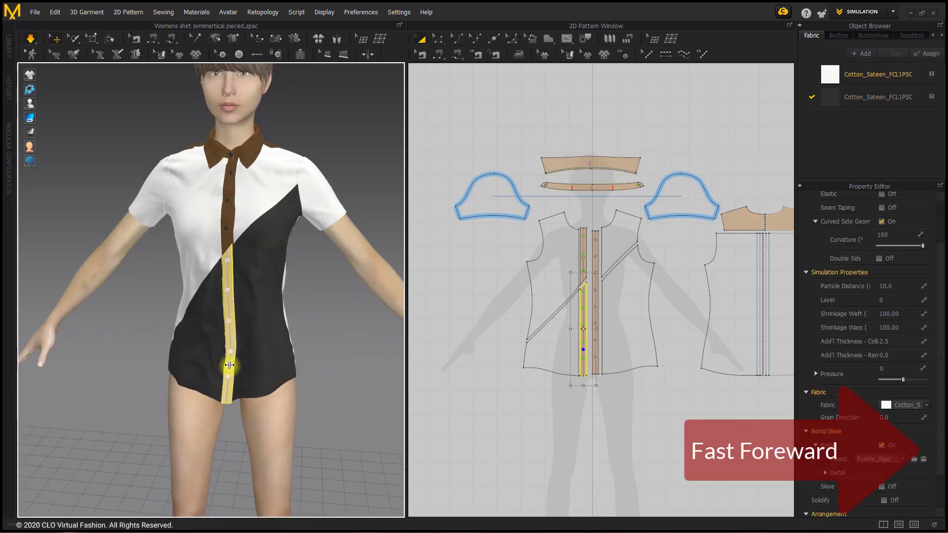
Pull the back panel around the box pleat in the running simulation to adjust its folds
right_click_drag(349, 165, 179, 171)
right_click_drag(281, 304, 212, 310)
left_click(211, 306)
left_click_drag(217, 309, 242, 316)
left_click_drag(174, 316, 152, 317)
left_click(221, 322)
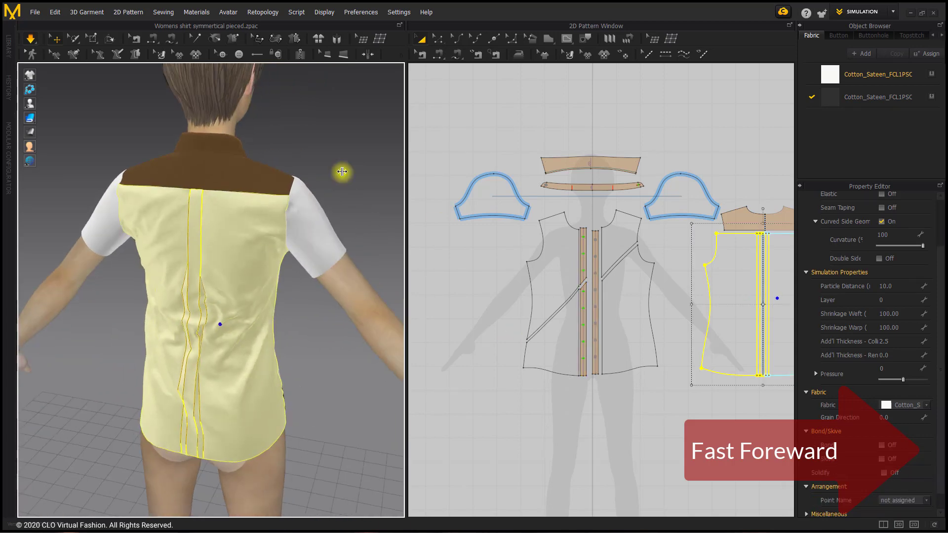
left_click(343, 173)
right_click_drag(343, 173, 148, 185)
right_click_drag(339, 329, 314, 301)
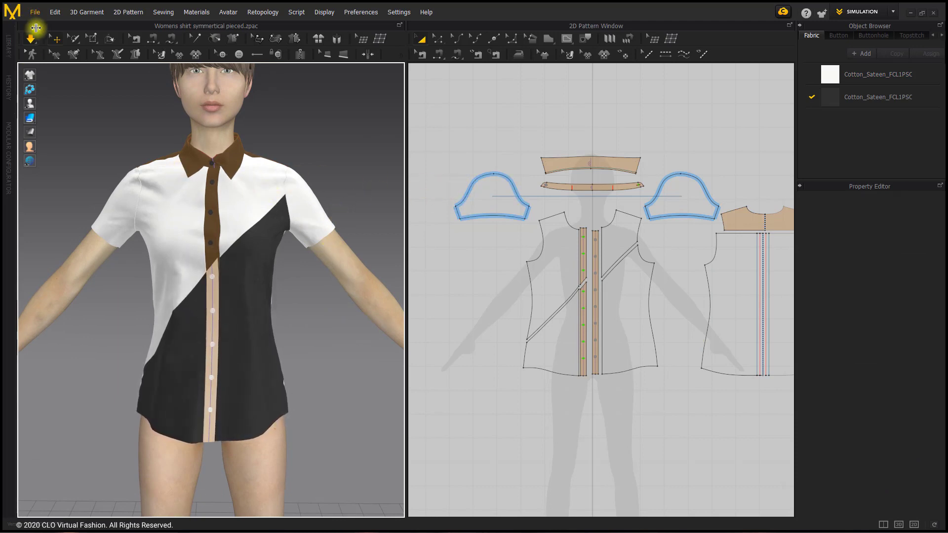
Set the particle distance of all shirt patterns to 5, simulate the shirt again, and select the collar
left_click(32, 36)
key("ctrl+a")
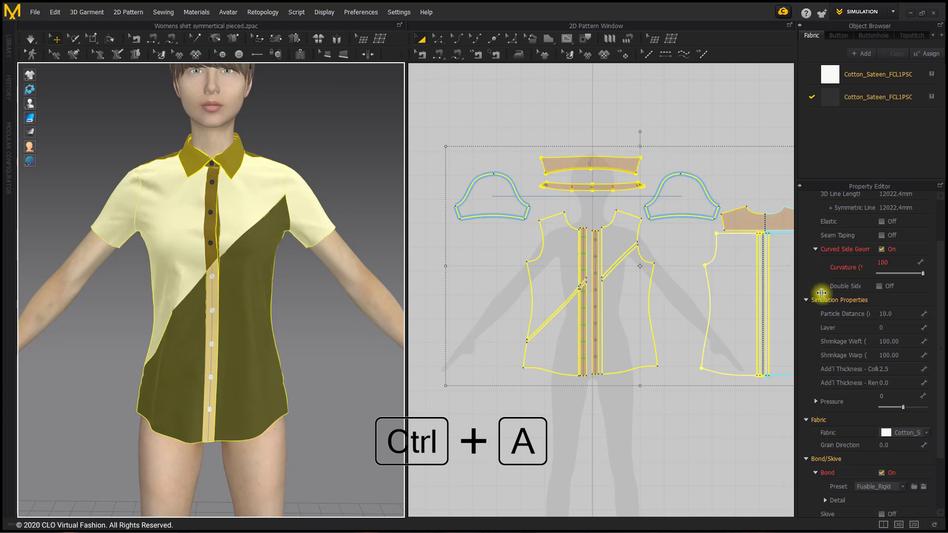
left_click(898, 316)
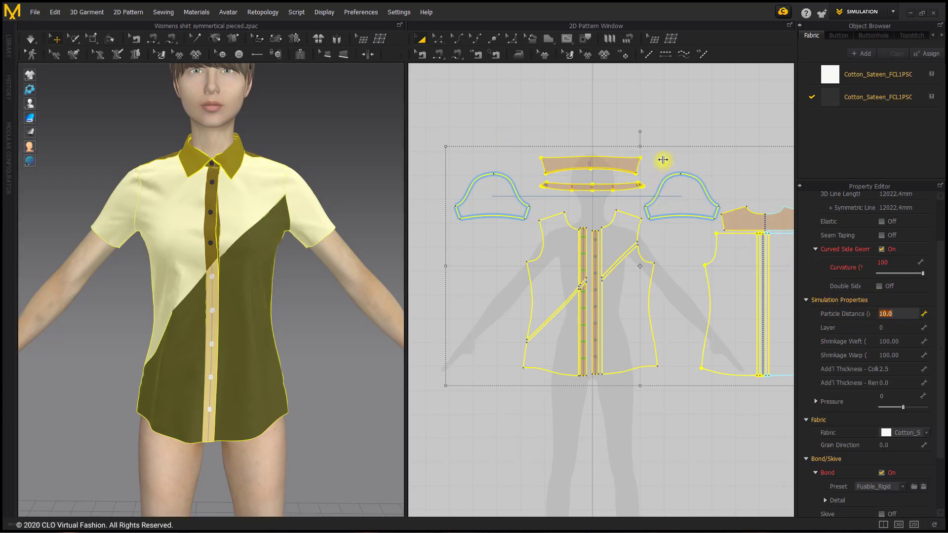
middle_click_drag(663, 160, 626, 166)
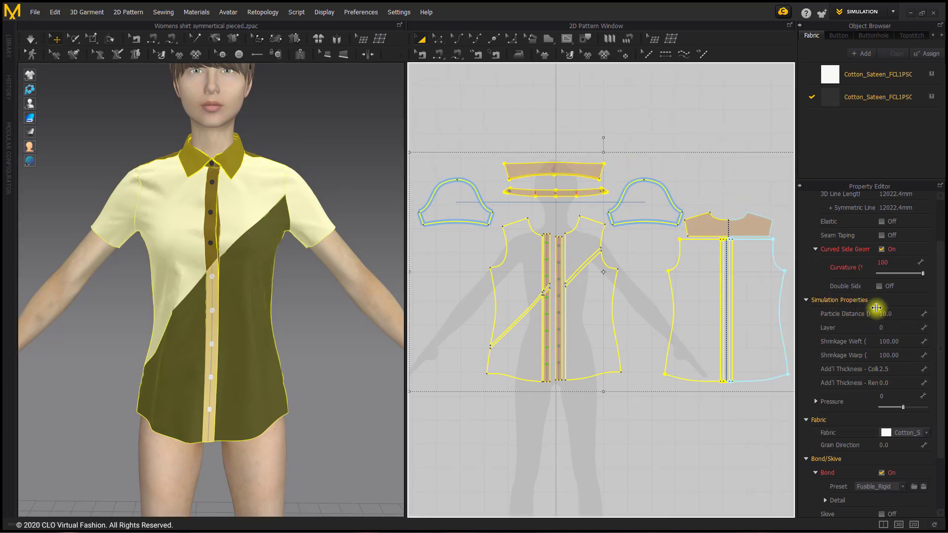
left_click(895, 310)
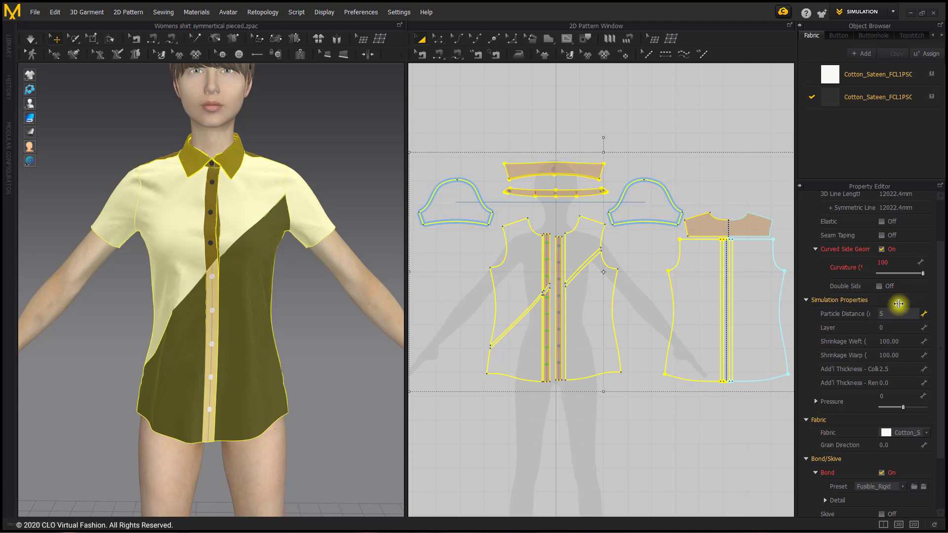
key("Return")
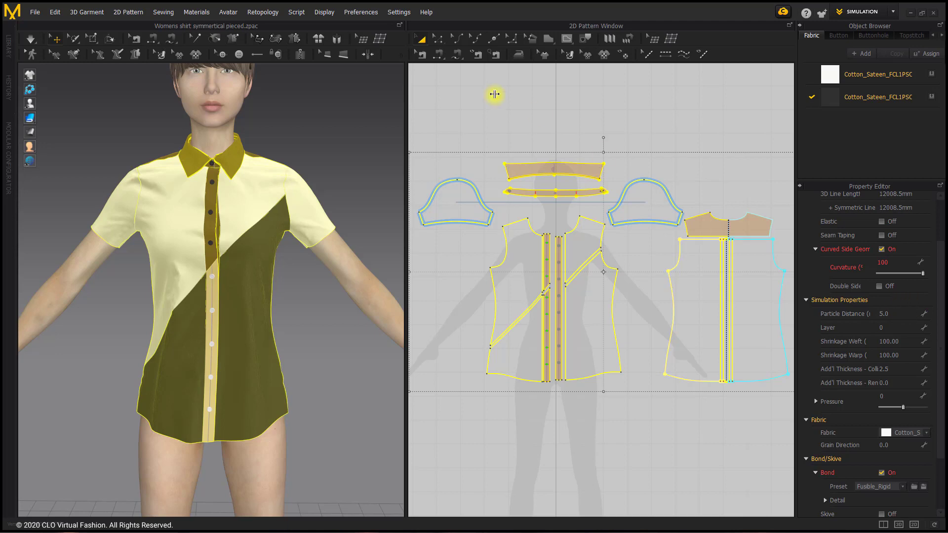
left_click(30, 38)
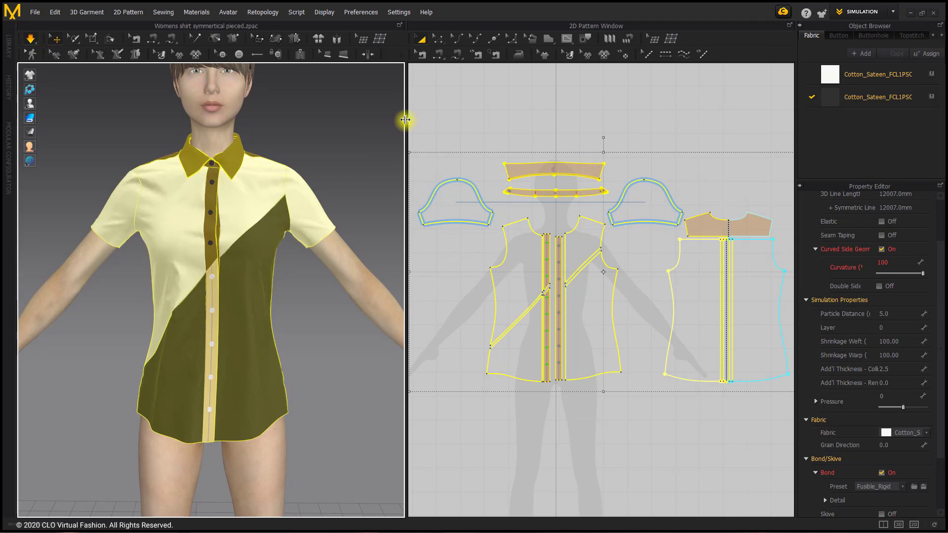
left_click(474, 105)
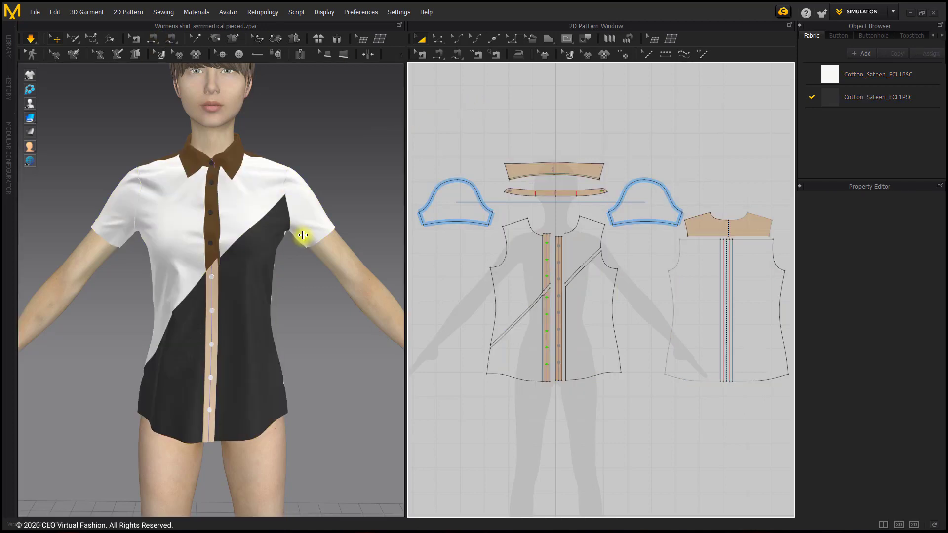
left_click(231, 171)
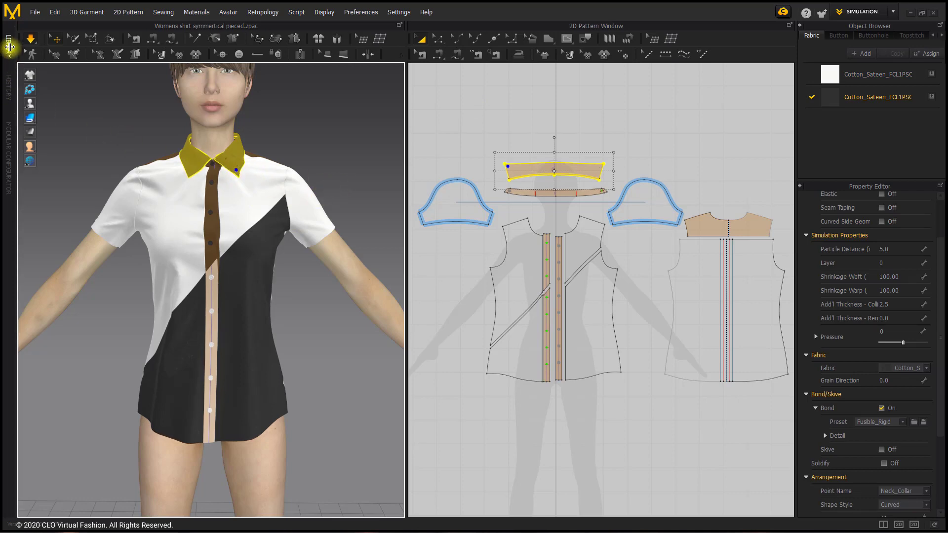
Apply the standing arms-down pose from the library's Female_B avatar poses, keeping the avatar size and aligning the bottom to the ground
left_click(9, 47)
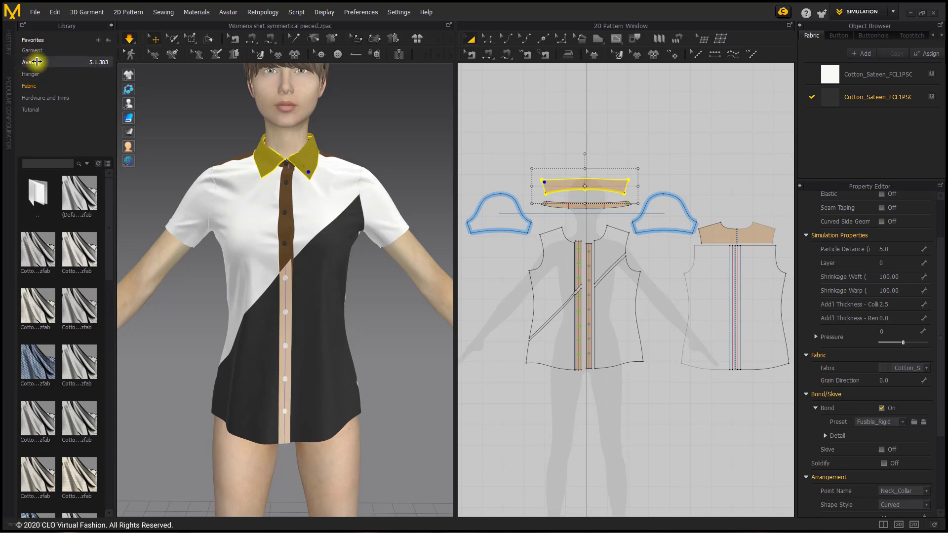
left_click(37, 62)
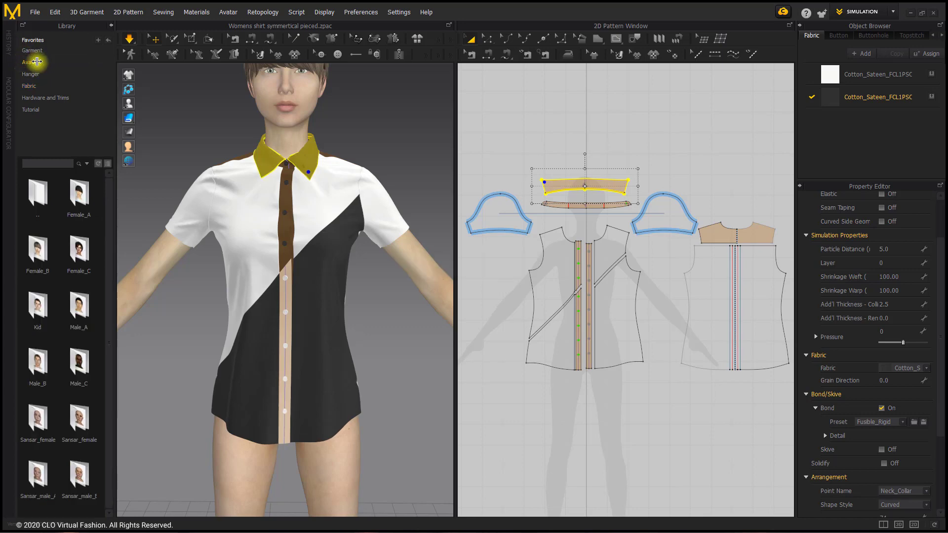
double_click(49, 249)
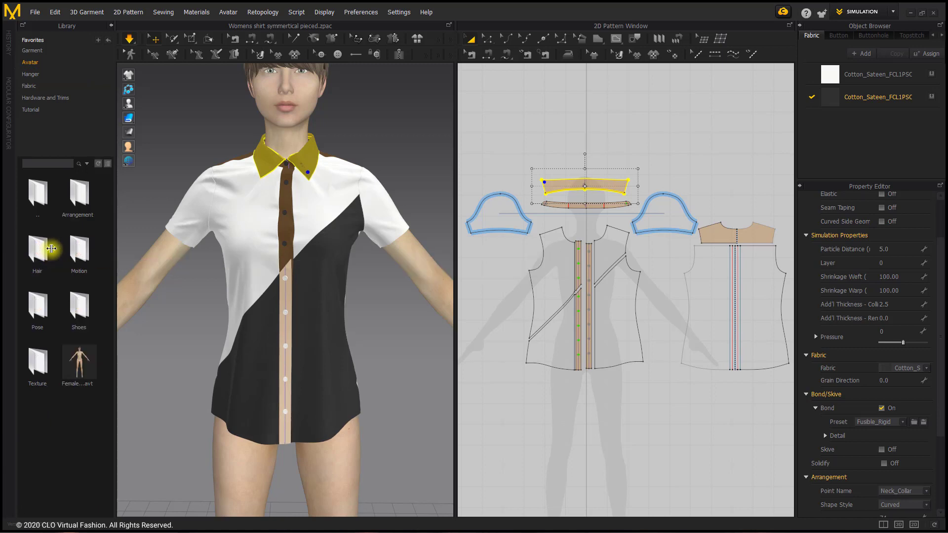
double_click(40, 312)
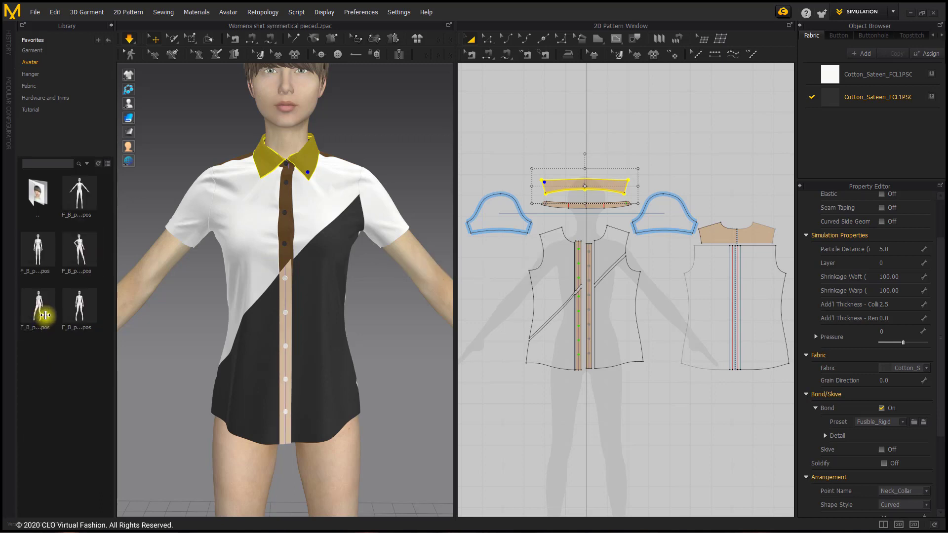
double_click(37, 241)
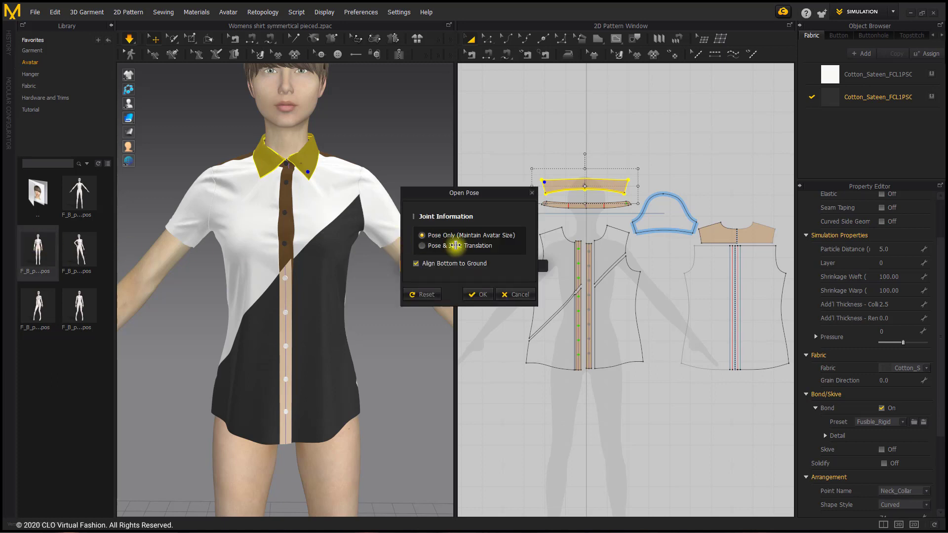
left_click(475, 293)
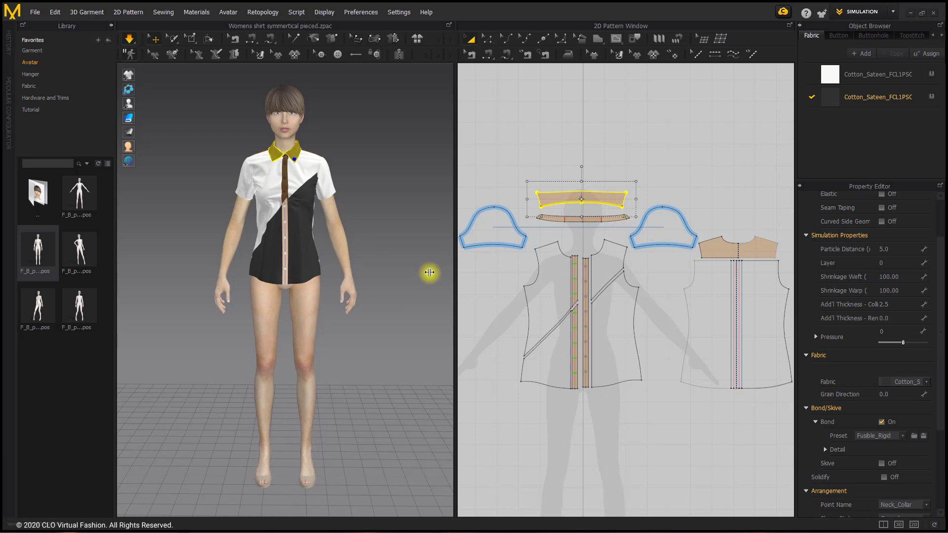
left_click(110, 25)
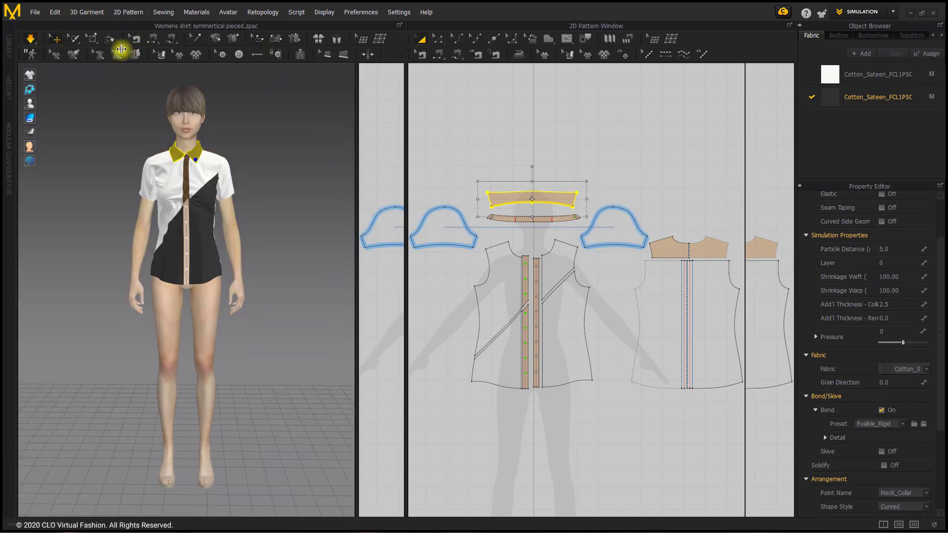
Pull the white upper front panel and the black front panel at the waist in the running simulation to adjust their drape
scroll(222, 253, "up", 4)
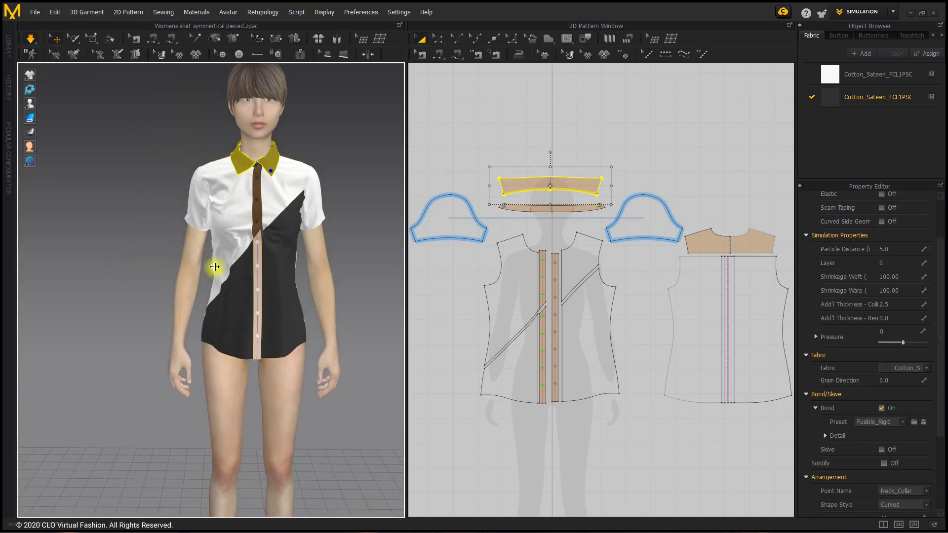
left_click(214, 269)
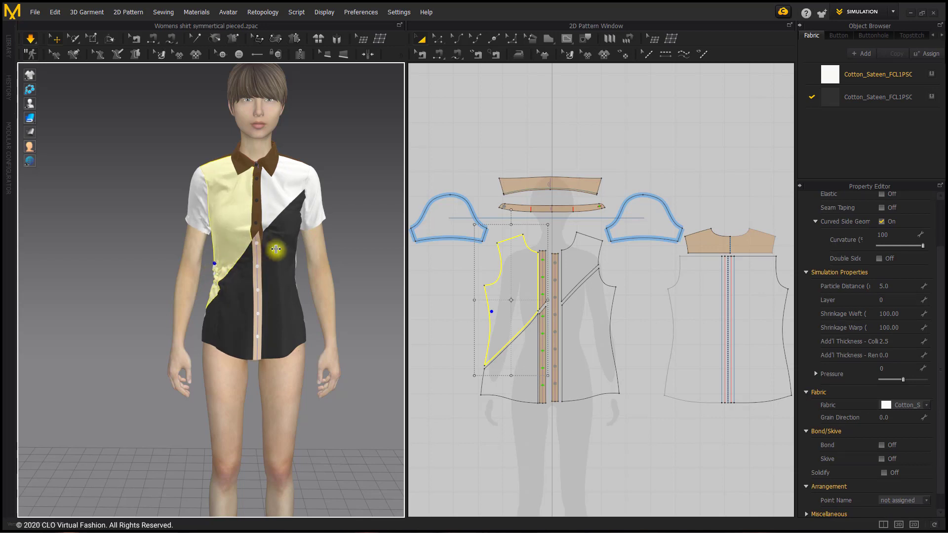
left_click(294, 266)
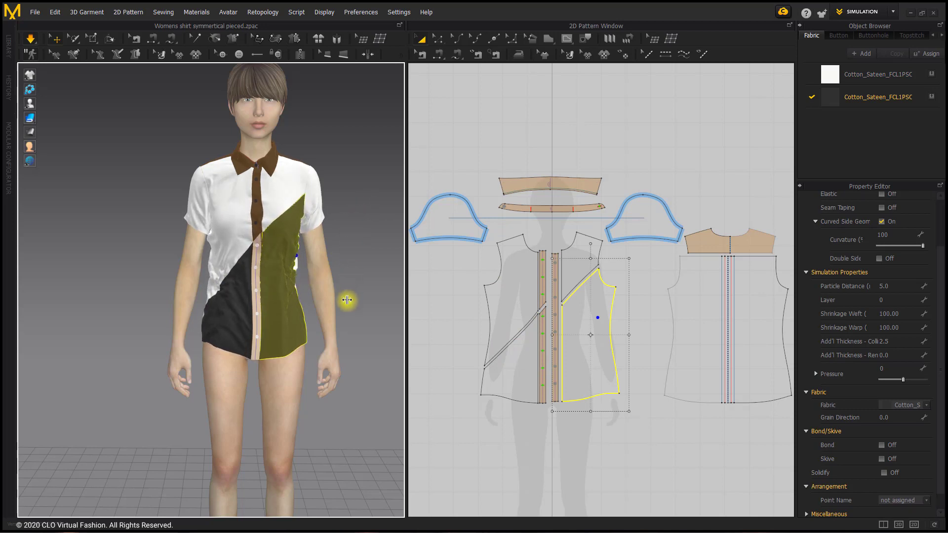
left_click(357, 282)
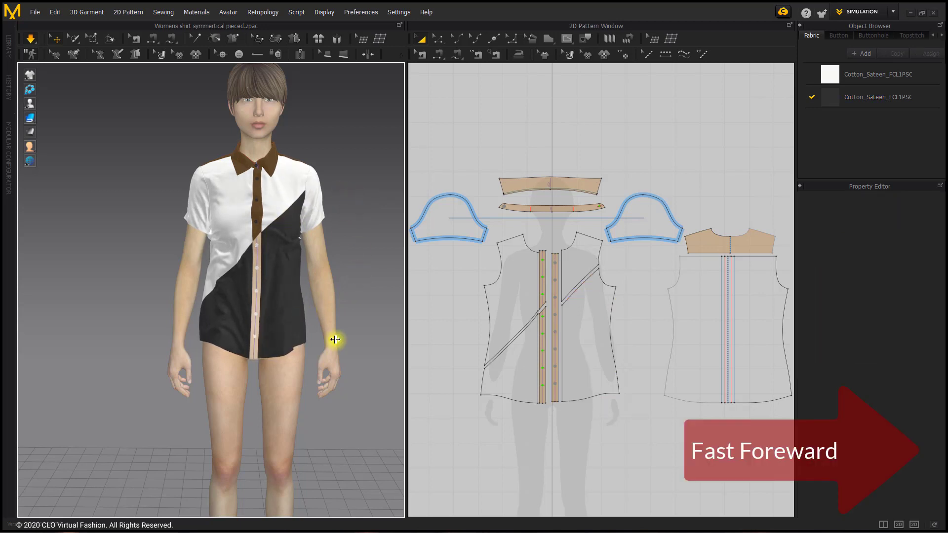
Pull the shirt's front hem near the side seams in the running simulation to even its drape, and stop the simulation
left_click(195, 349)
left_click_drag(307, 343, 313, 357)
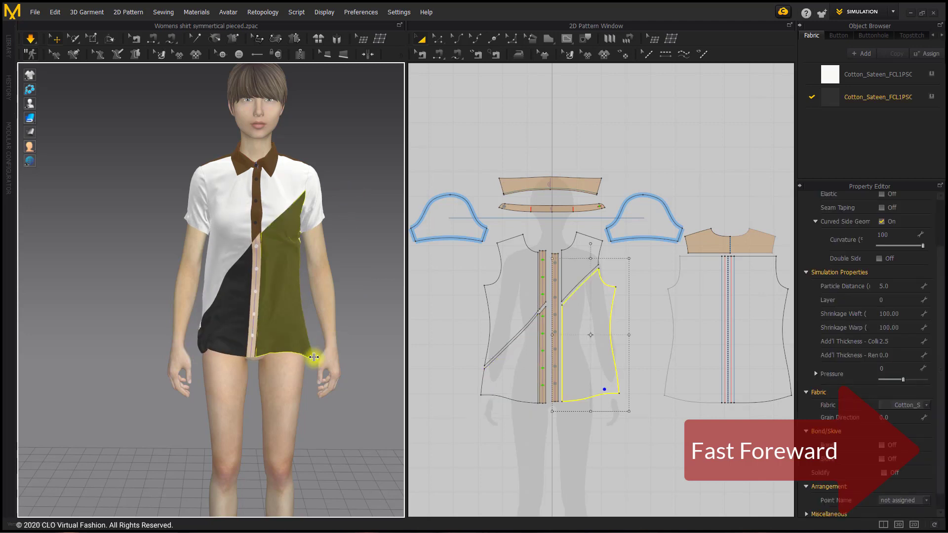
left_click(366, 334)
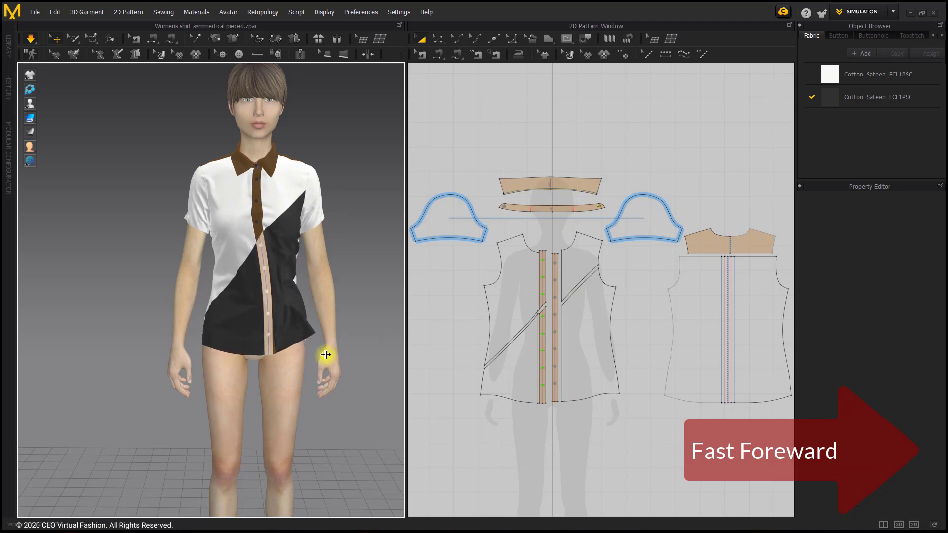
left_click(309, 342)
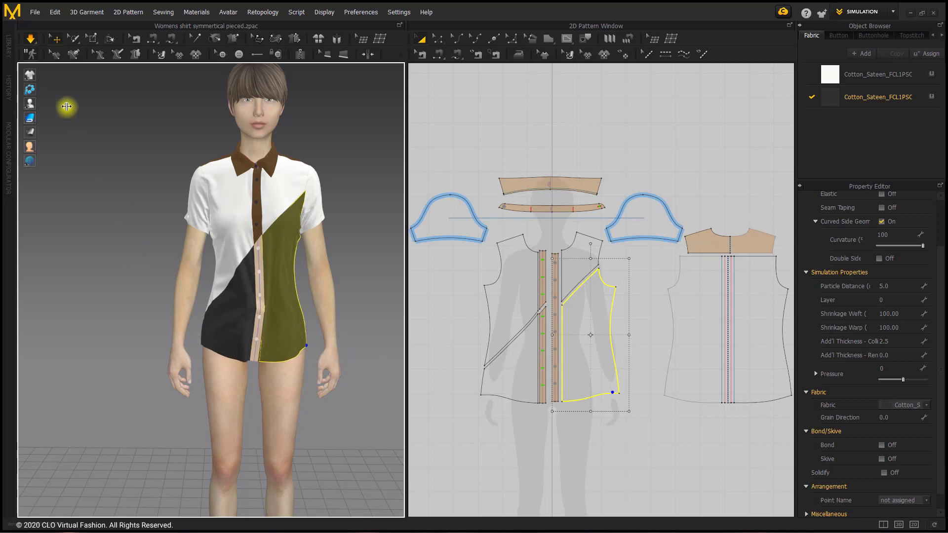
left_click(30, 38)
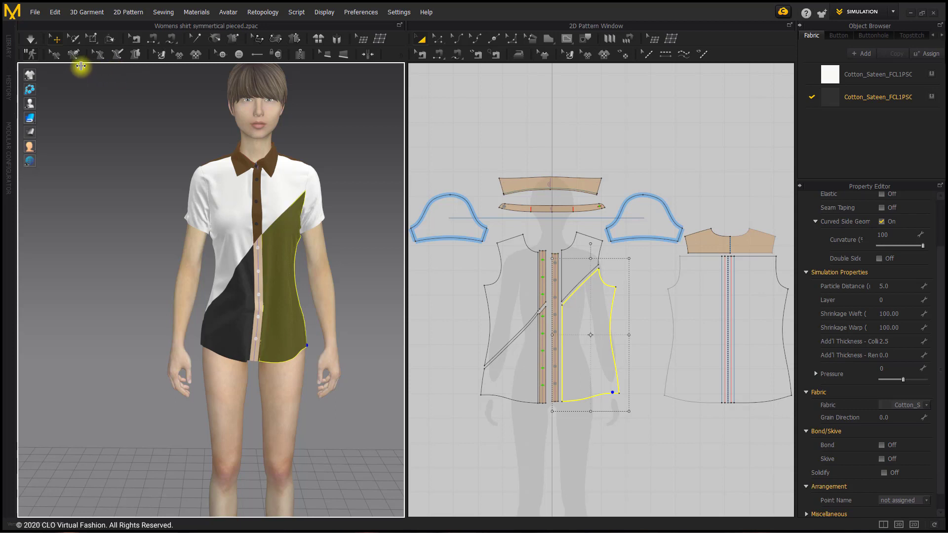
Save the shirt as a garment file named "Color blocked button down" in the Finished Garments folder under Level 0
left_click(38, 12)
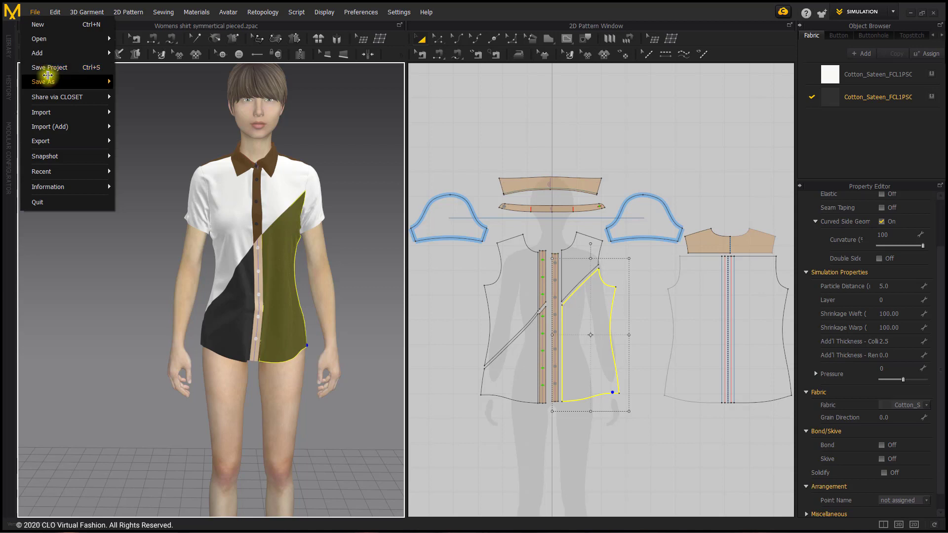
mouse_move(55, 81)
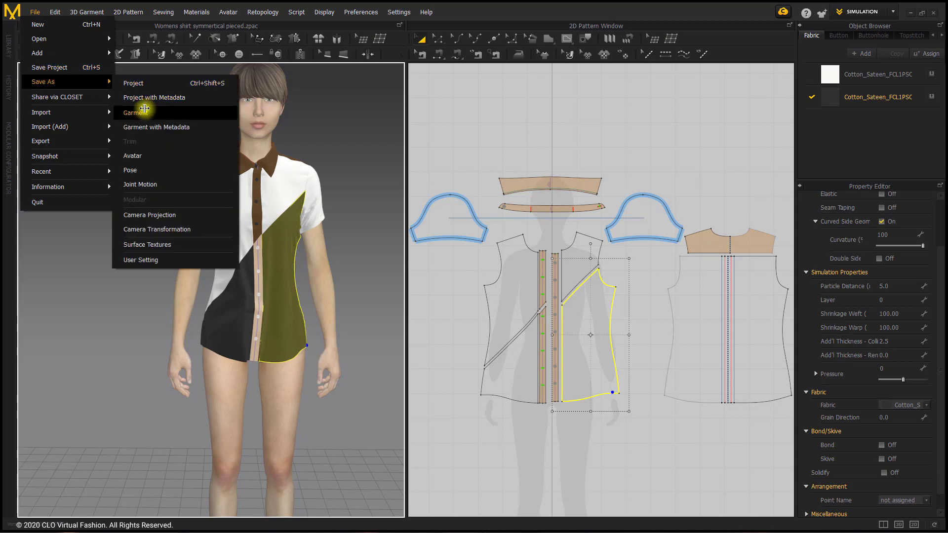
left_click(147, 101)
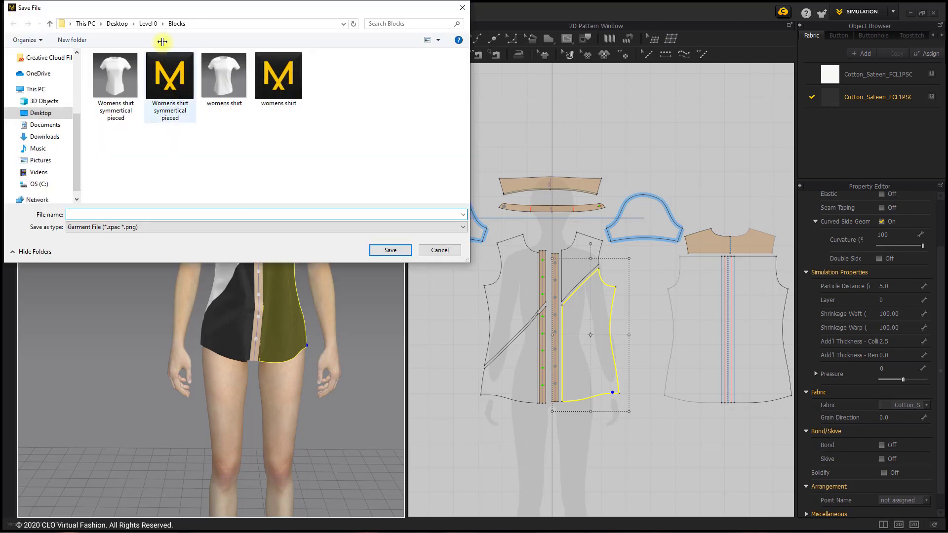
left_click(148, 24)
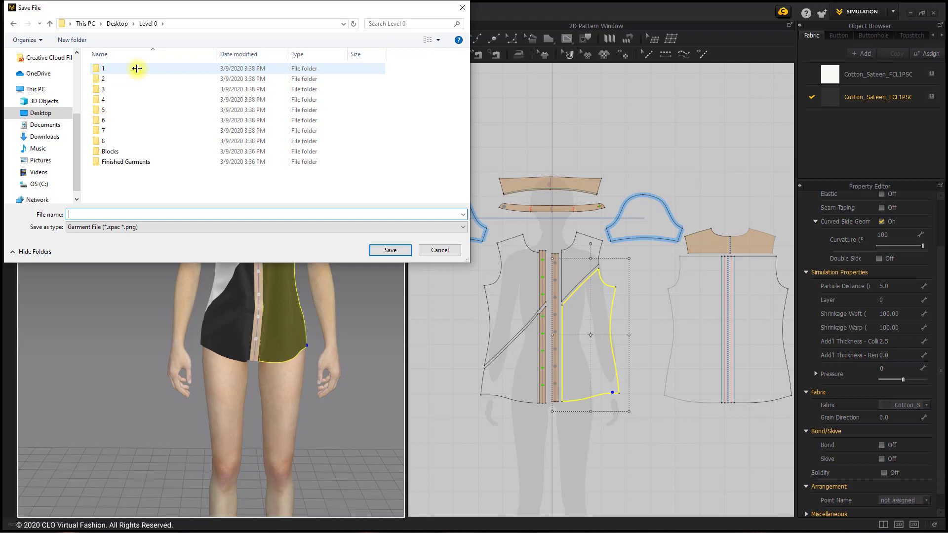
double_click(149, 163)
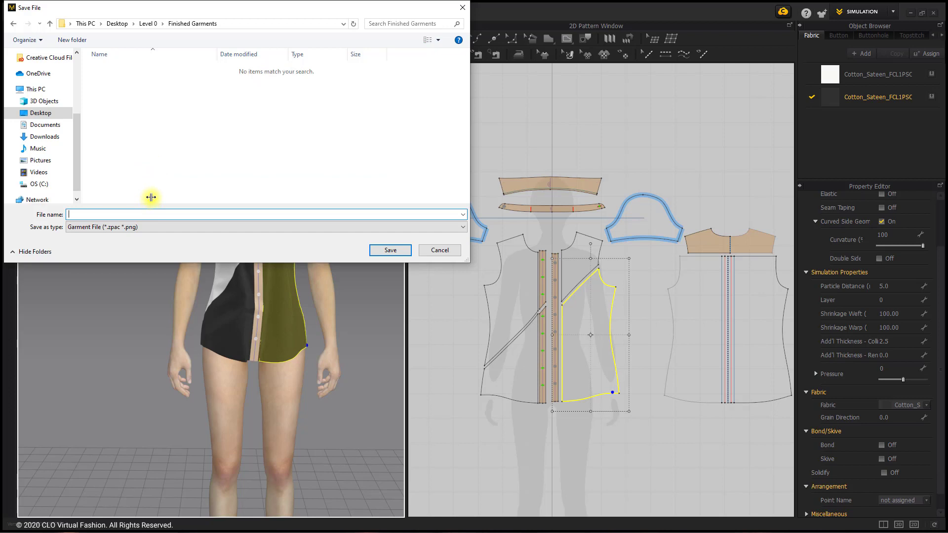
type("Color blocked button down")
left_click(380, 251)
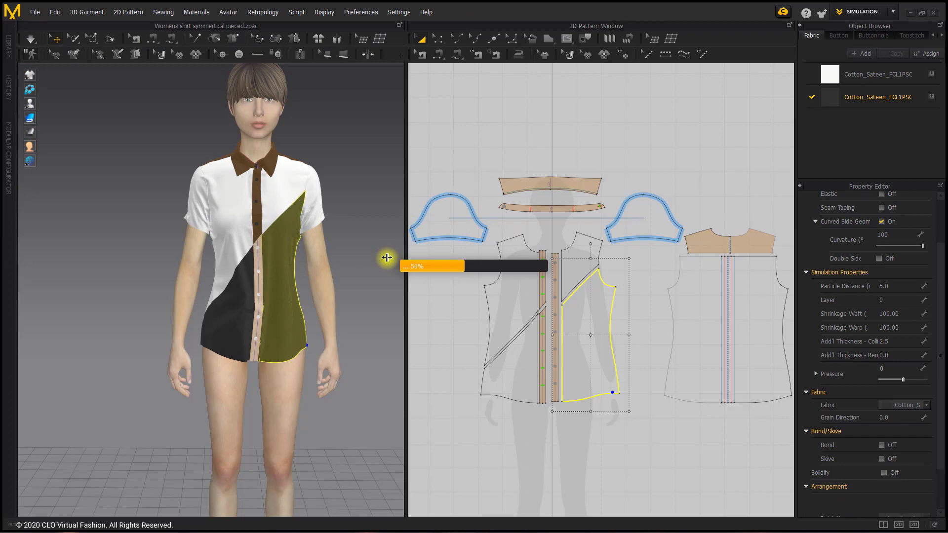